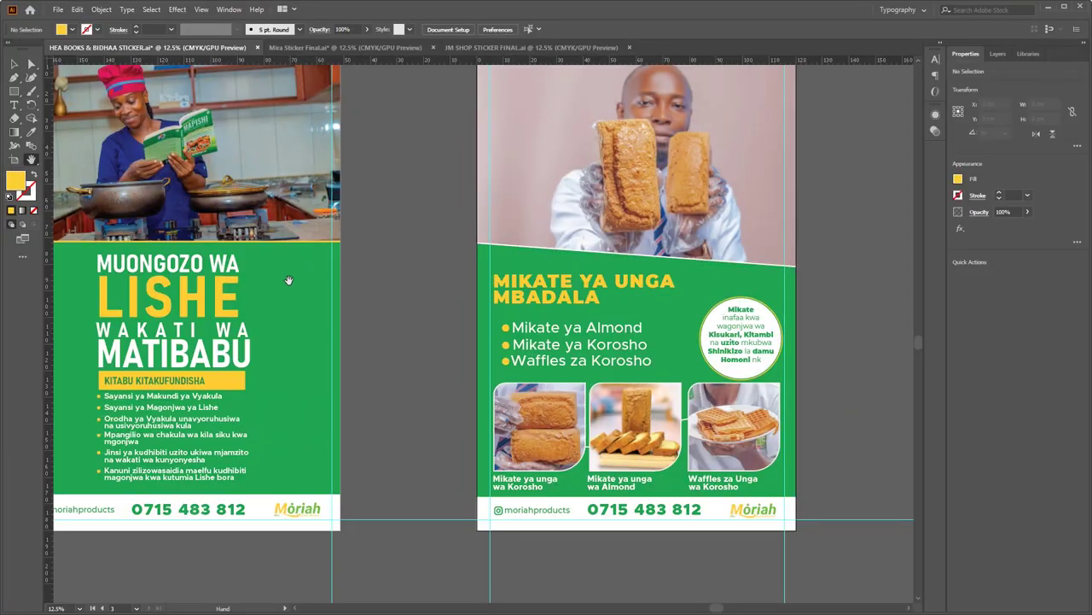
# Pan around the canvas to review the finished posters.
pyautogui.moveTo(287, 281); pyautogui.dragTo(475, 272)
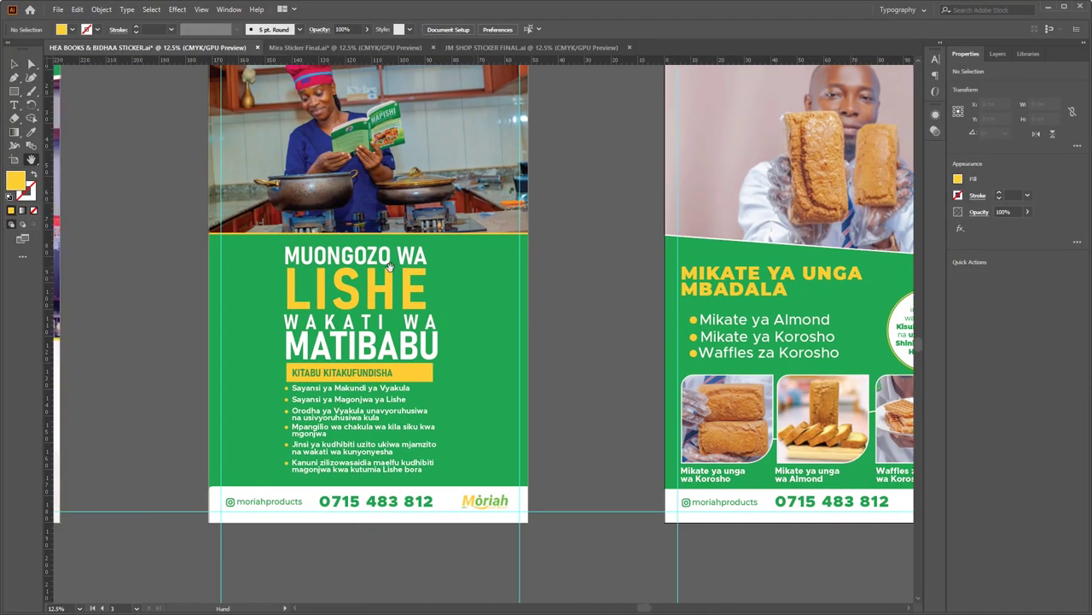
pyautogui.moveTo(400, 268); pyautogui.dragTo(625, 292)
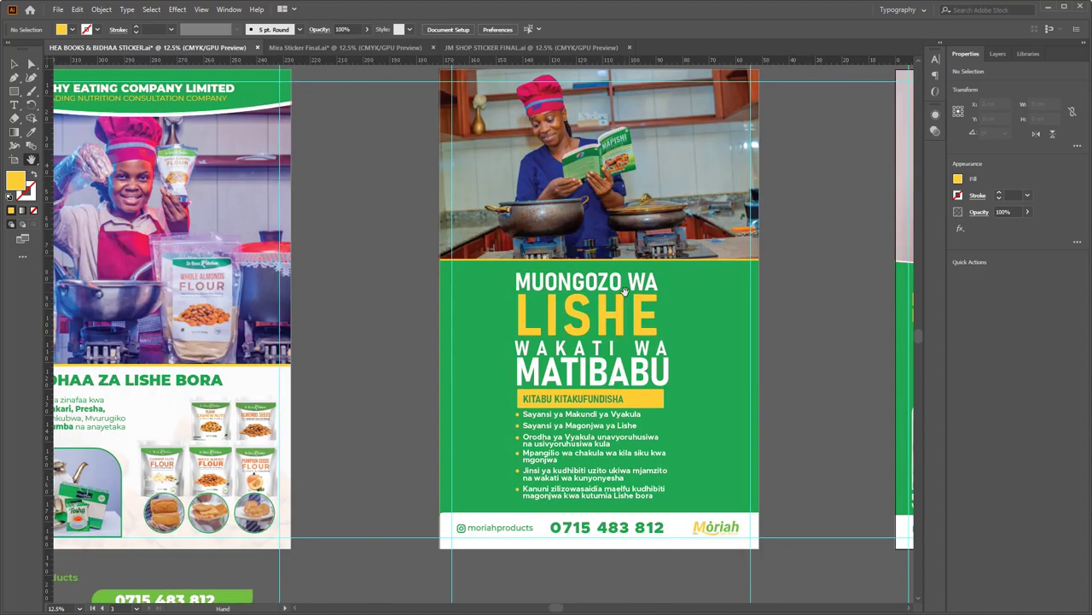
pyautogui.hscroll(8, 624, 292)
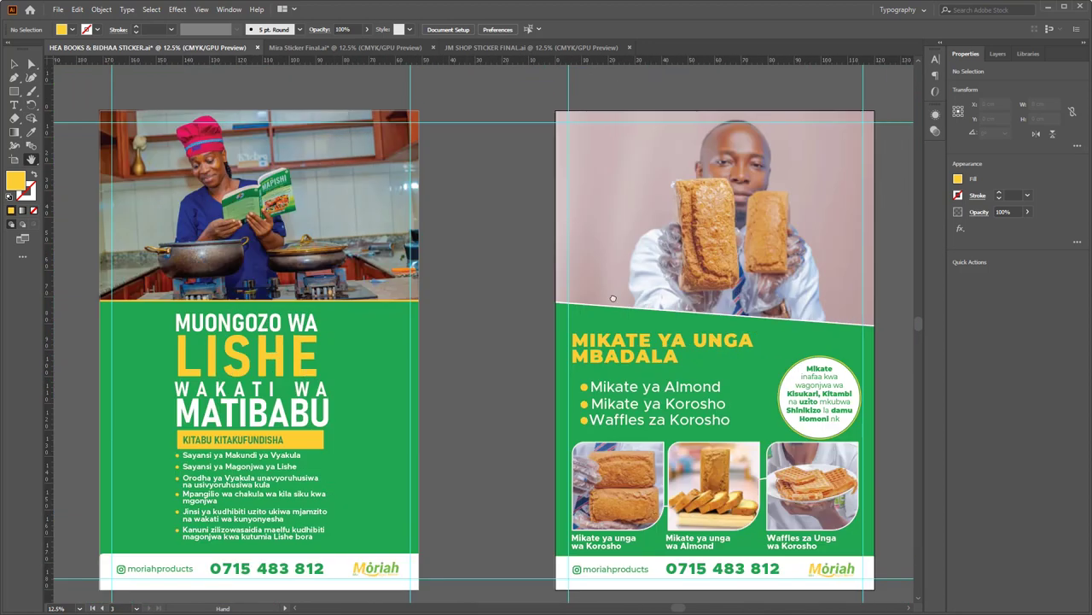
pyautogui.hscroll(6, 613, 298)
pyautogui.scroll(-1, 492, 224)
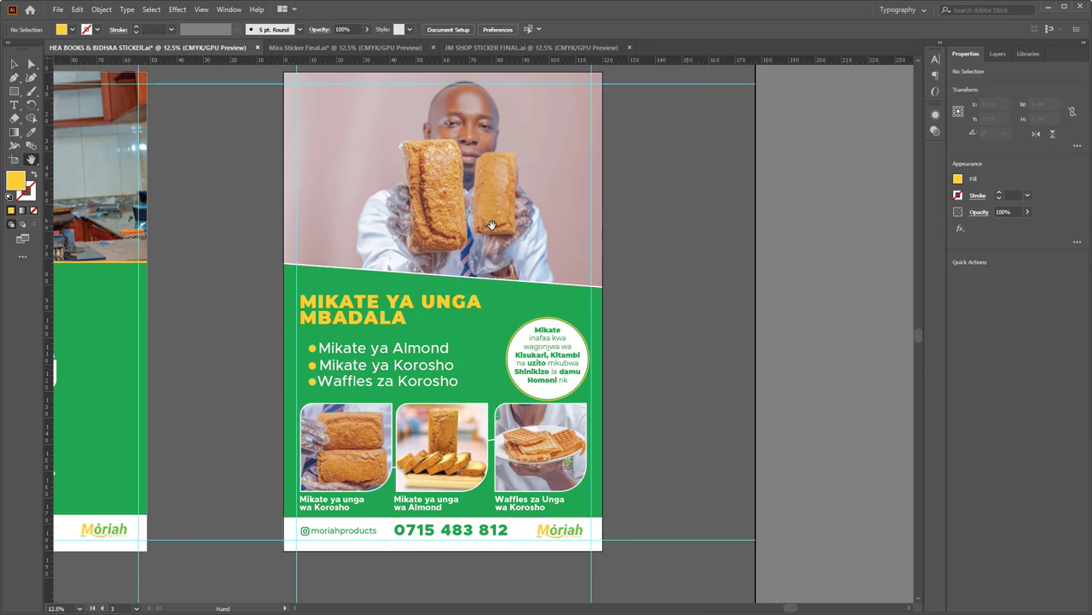
pyautogui.scroll(1, 462, 237)
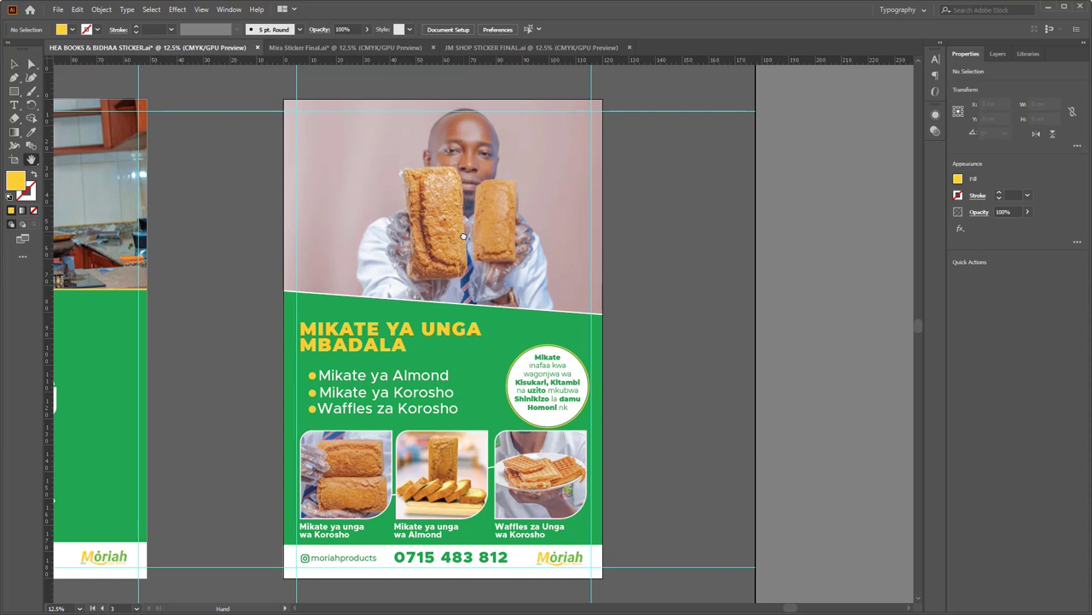
pyautogui.hscroll(-11, 462, 236)
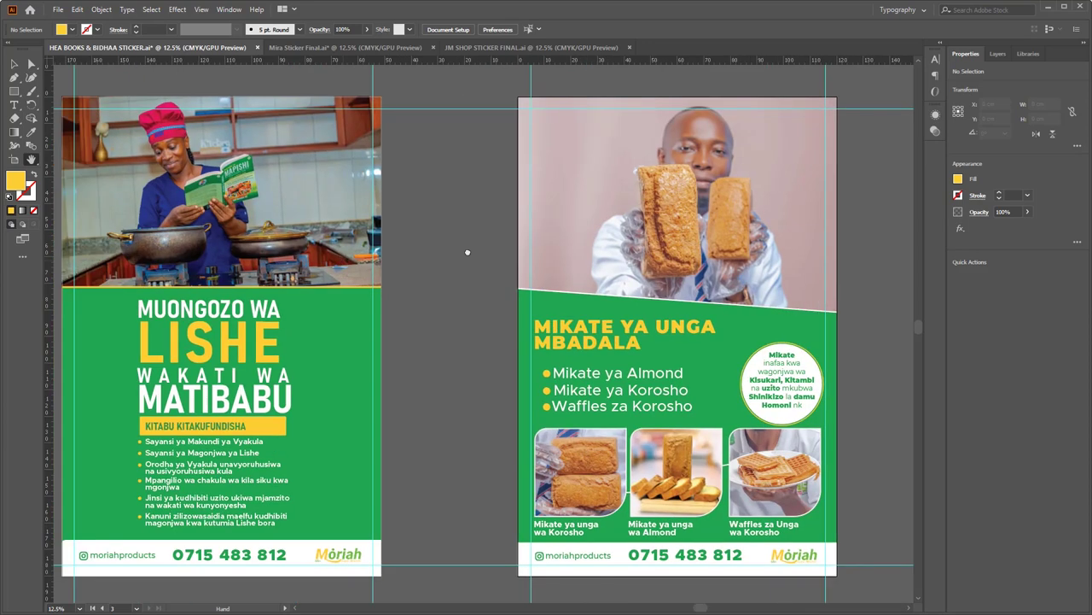
pyautogui.hscroll(-6, 520, 257)
pyautogui.hscroll(8, 534, 289)
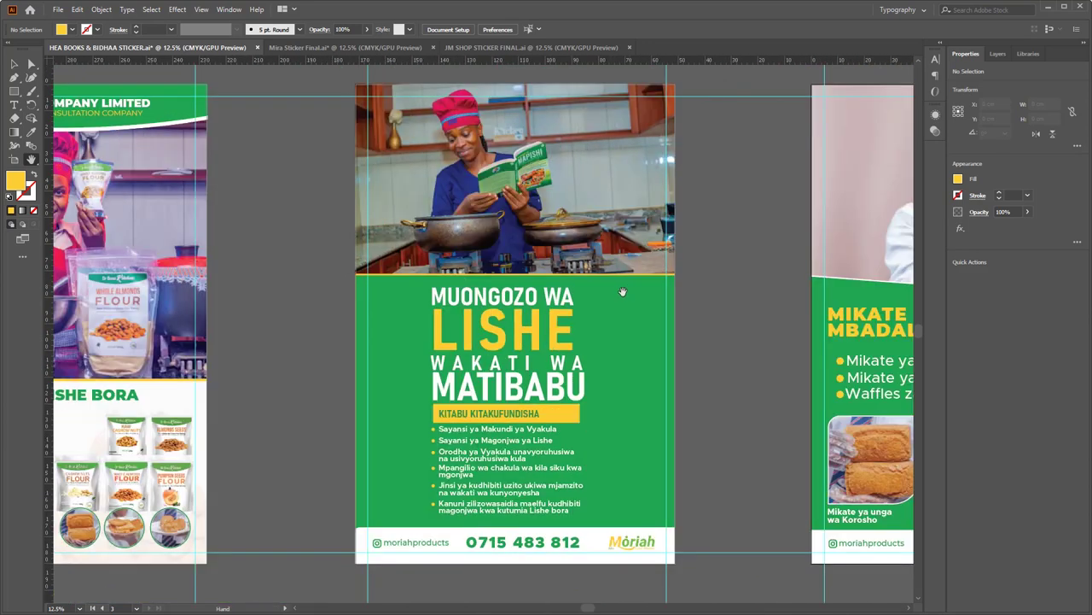
pyautogui.hscroll(8, 534, 289)
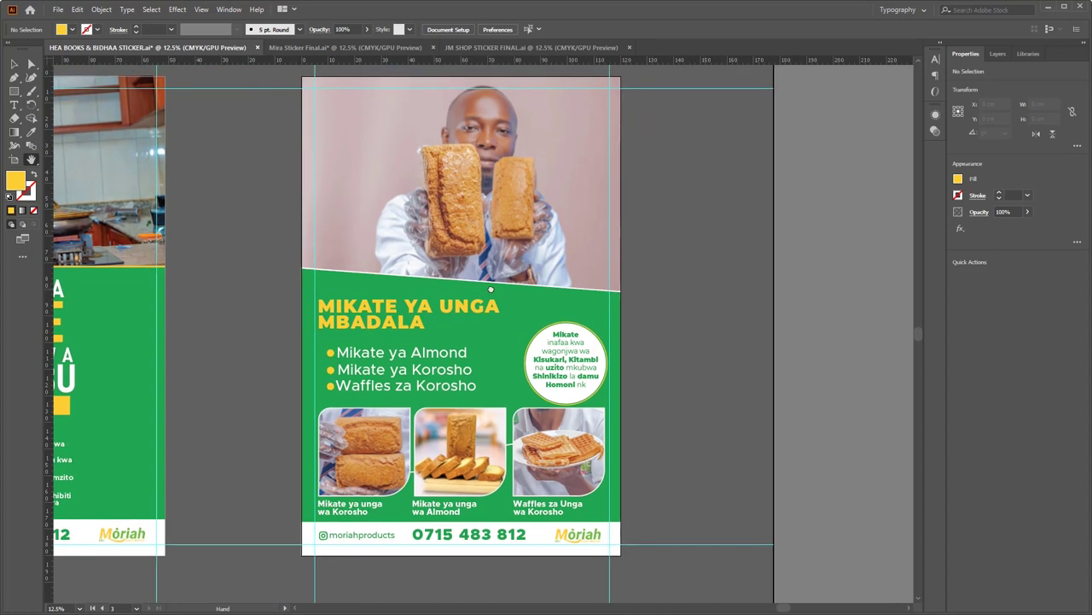
pyautogui.scroll(1, 511, 273)
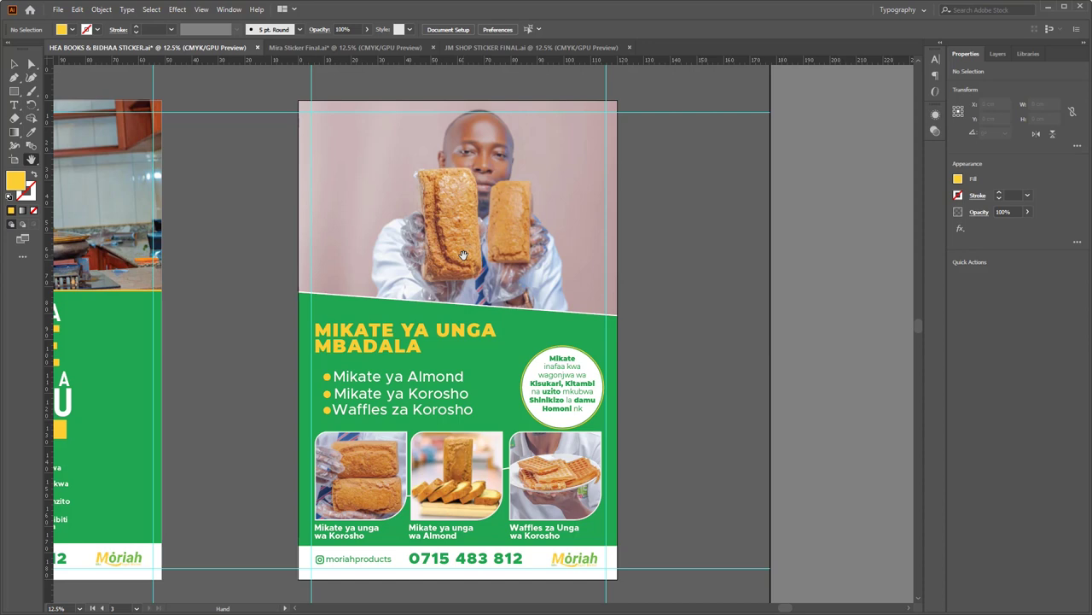
# Open the New Document dialog with Ctrl+N.
pyautogui.click(58, 9)
pyautogui.press('Escape')
pyautogui.hotkey('ctrl', 'n')
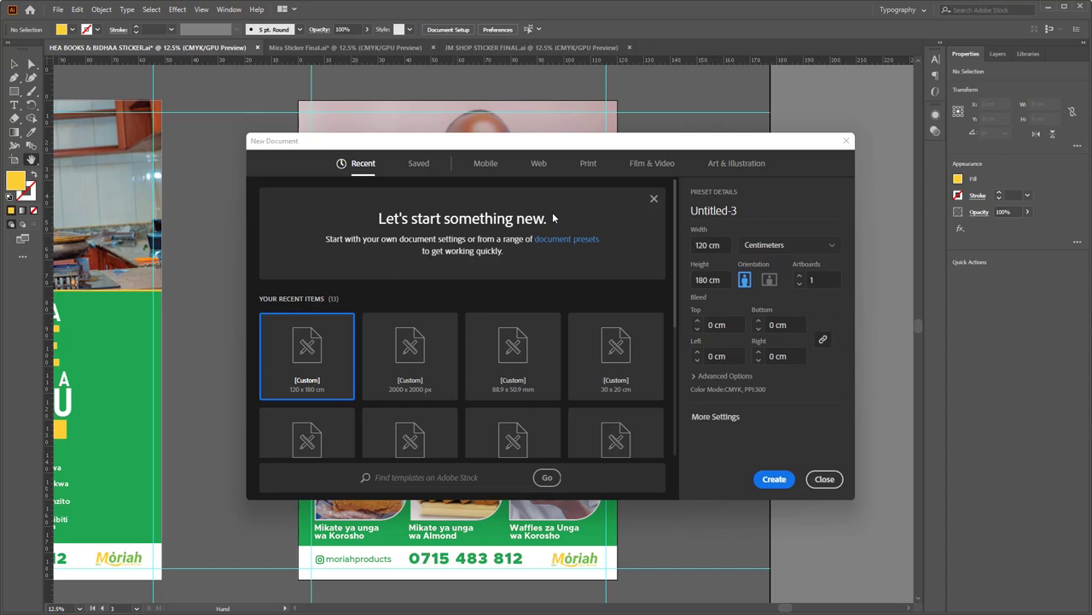
# Choose a blank Print preset and name the document 'Breads sticker 120x180'.
pyautogui.click(589, 166)
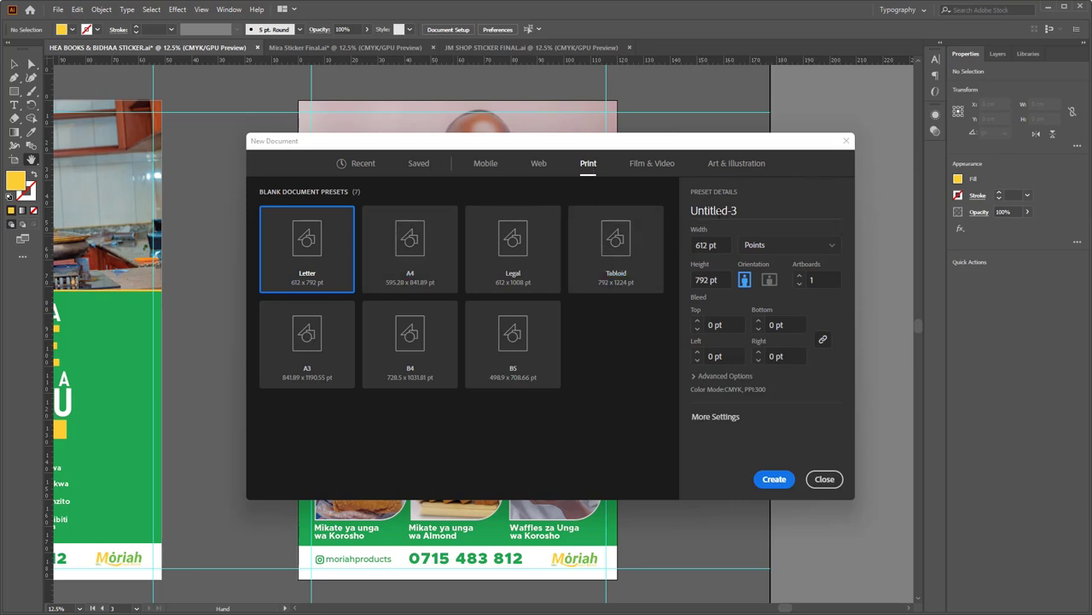
pyautogui.tripleClick(719, 210)
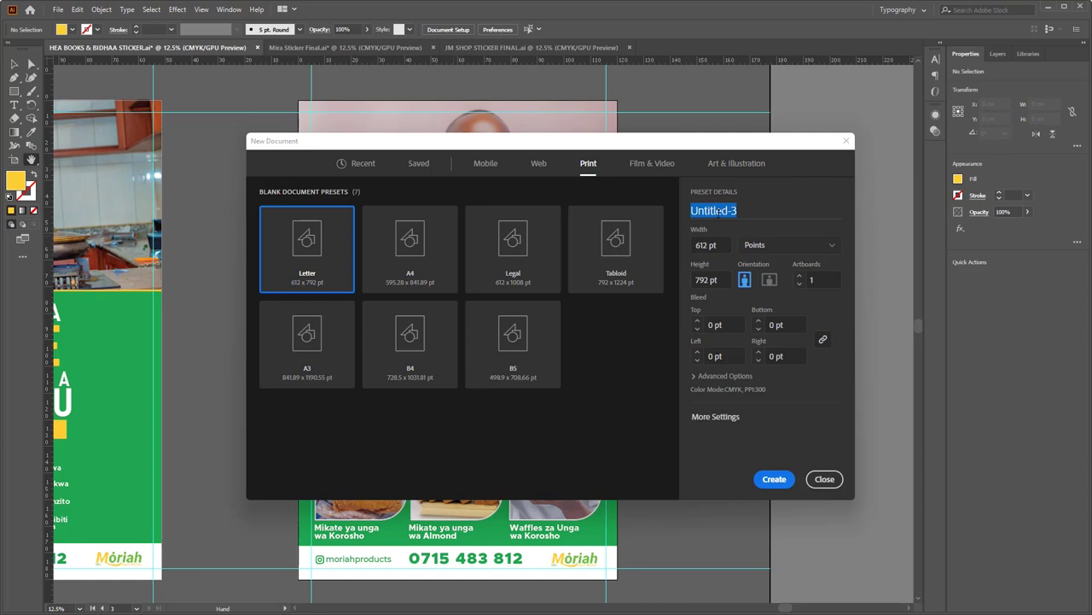
pyautogui.write('moria')
pyautogui.press('BackSpace')
pyautogui.press('BackSpace')
pyautogui.press('BackSpace')
pyautogui.press('BackSpace')
pyautogui.press('BackSpace')
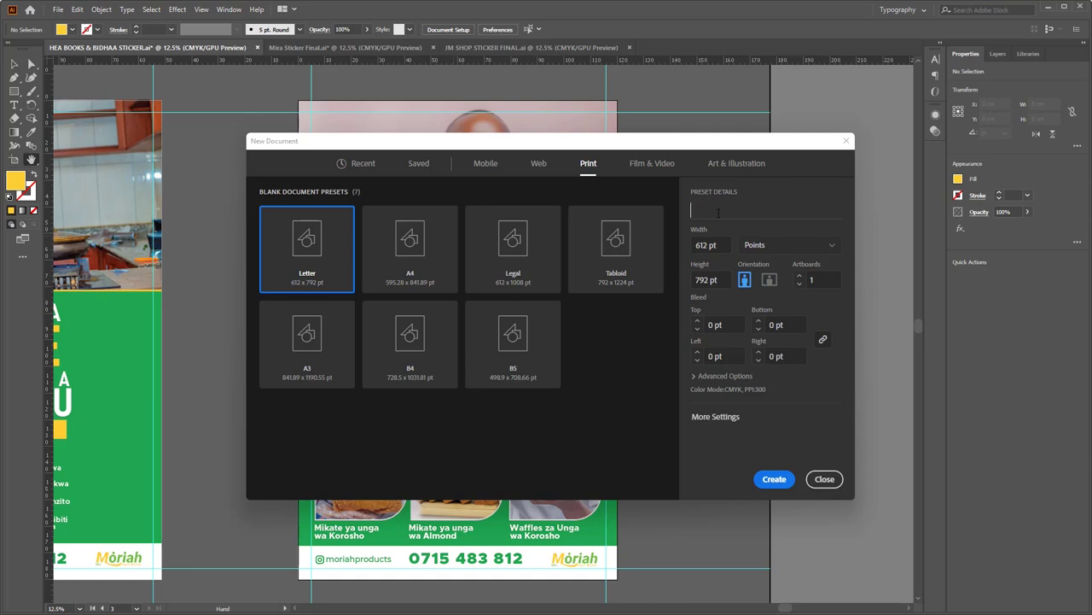
pyautogui.write('100')
pyautogui.press('BackSpace')
pyautogui.press('BackSpace')
pyautogui.press('BackSpace')
pyautogui.write('br')
pyautogui.press('BackSpace')
pyautogui.press('BackSpace')
pyautogui.write('Breads sticker 120x180')
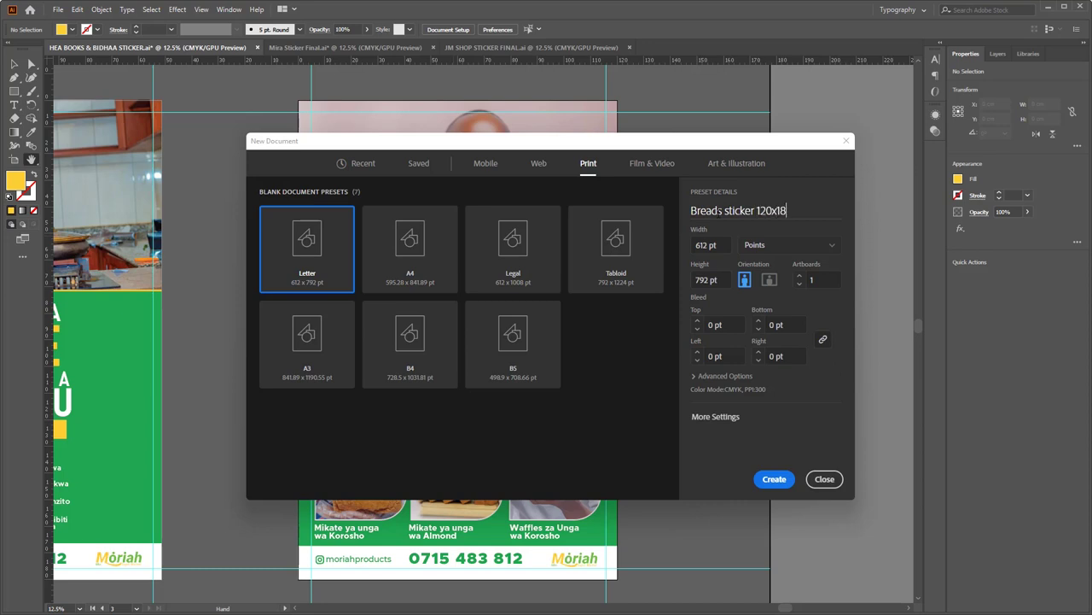
# Set units to Centimeters with a 120 cm width and 180 cm height in portrait.
pyautogui.click(788, 248)
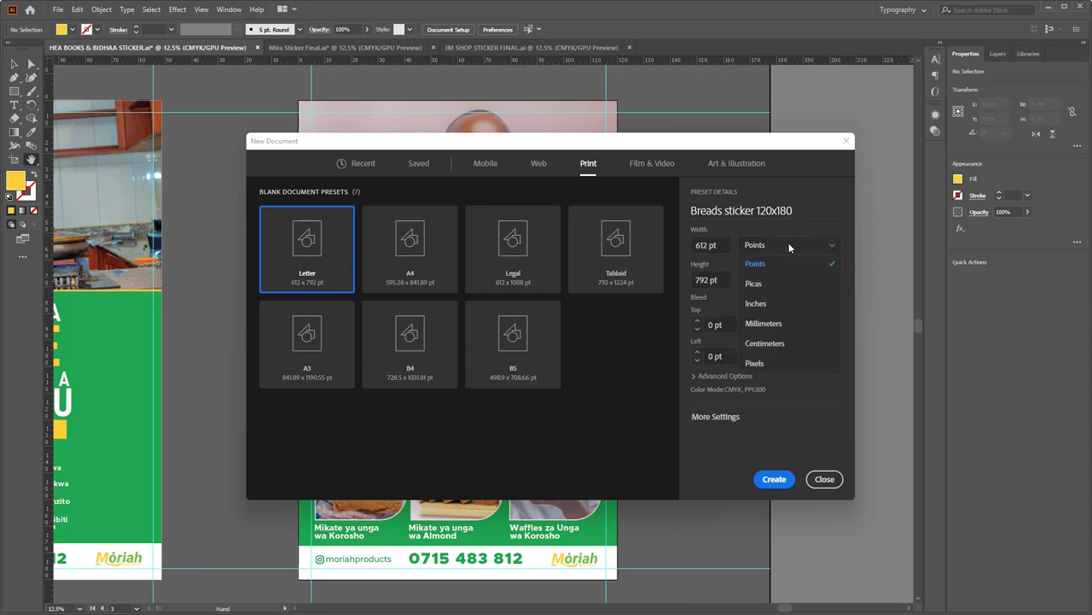
pyautogui.click(778, 341)
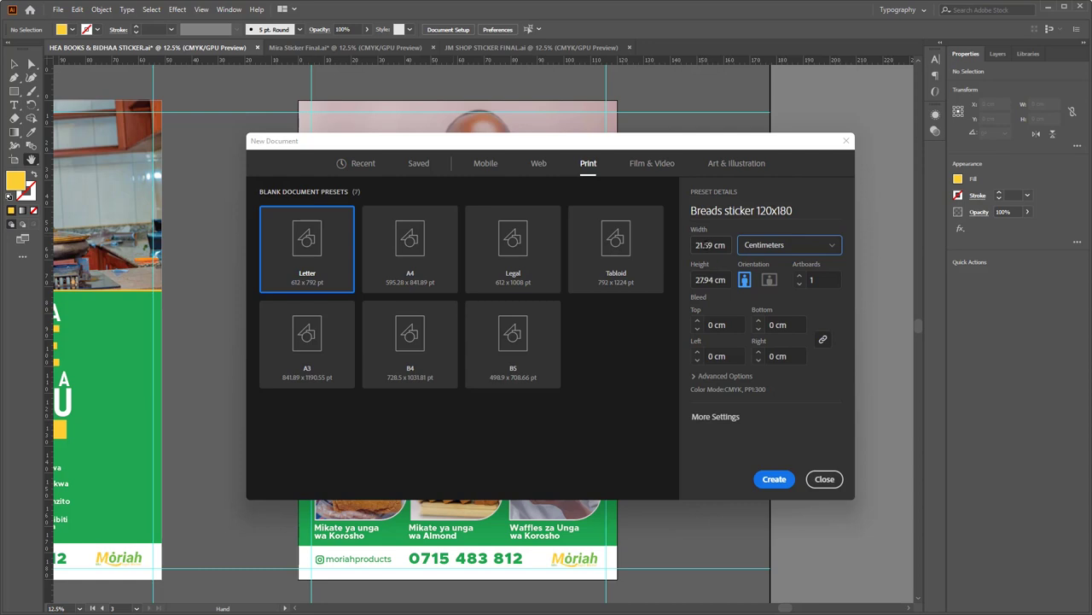
pyautogui.click(710, 245)
pyautogui.write('120')
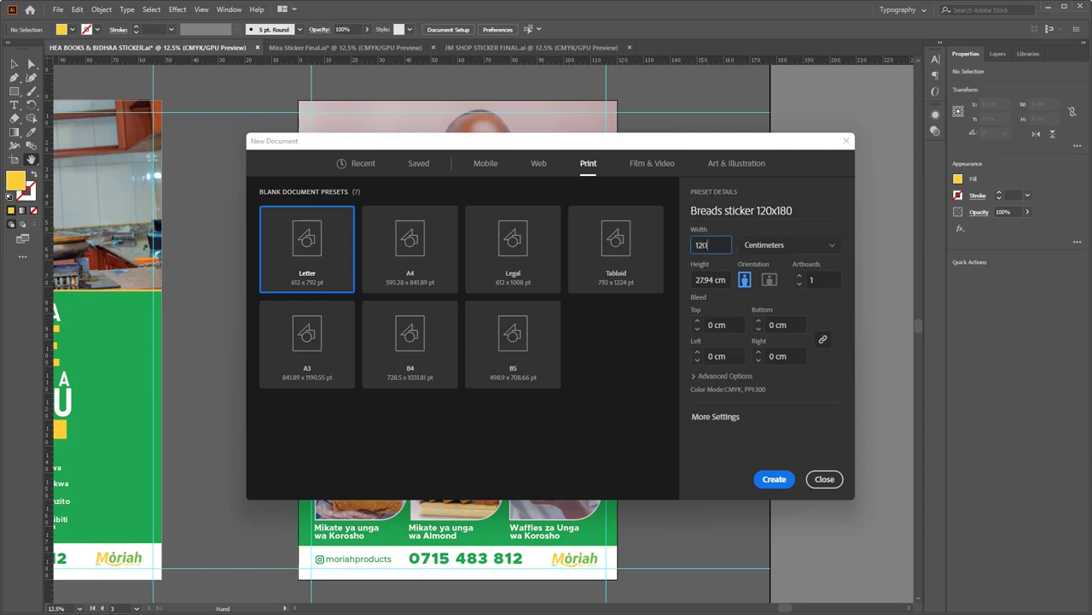
pyautogui.click(713, 282)
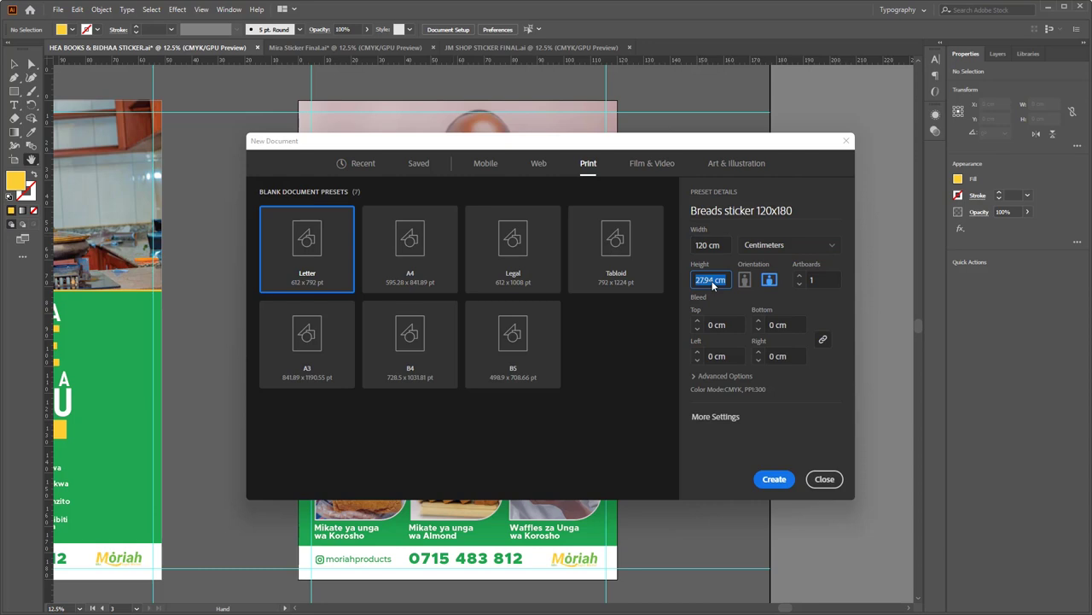
pyautogui.click(735, 299)
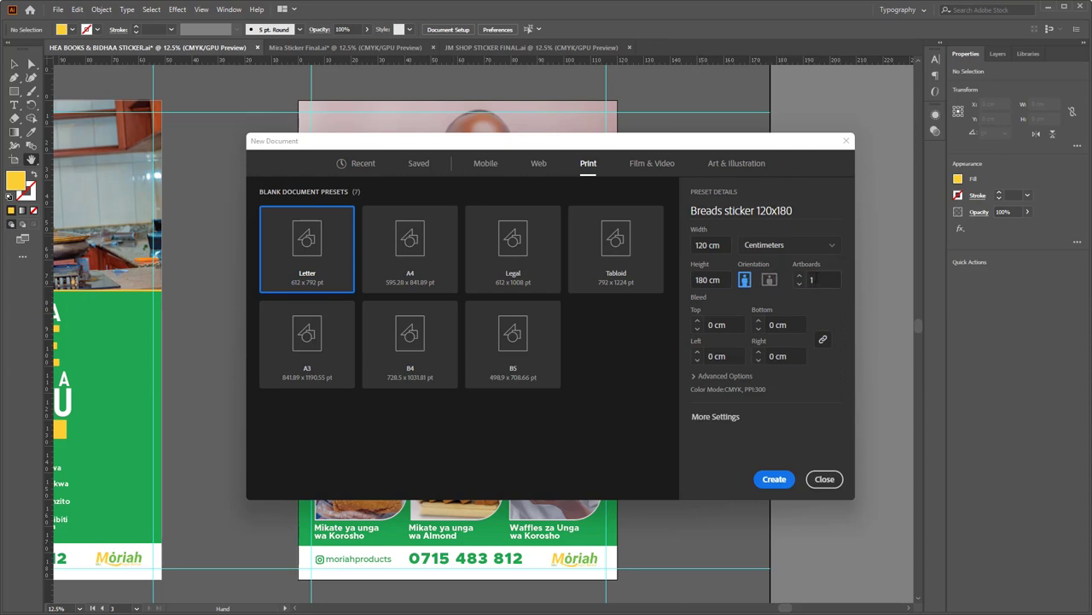
# Keep raster effects at High (300 ppi) and create the document.
pyautogui.click(698, 376)
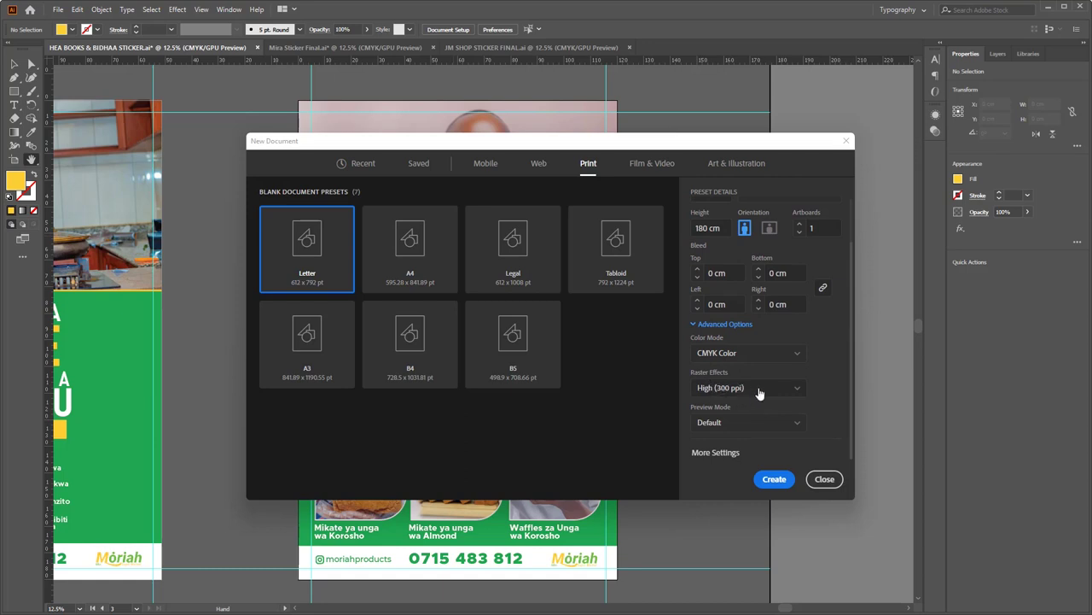
pyautogui.click(751, 389)
pyautogui.click(752, 388)
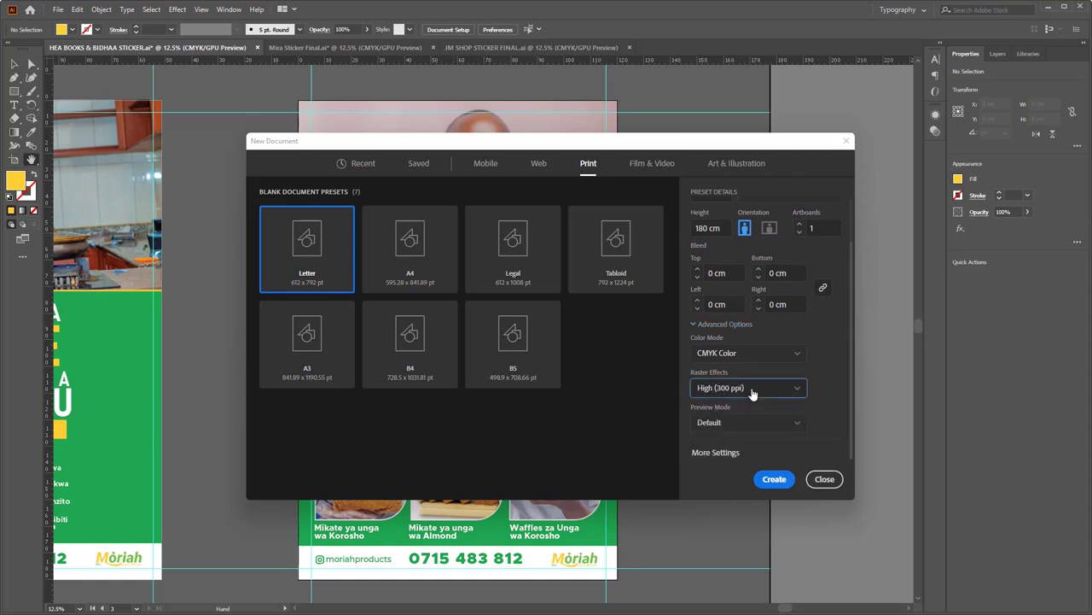
pyautogui.click(774, 479)
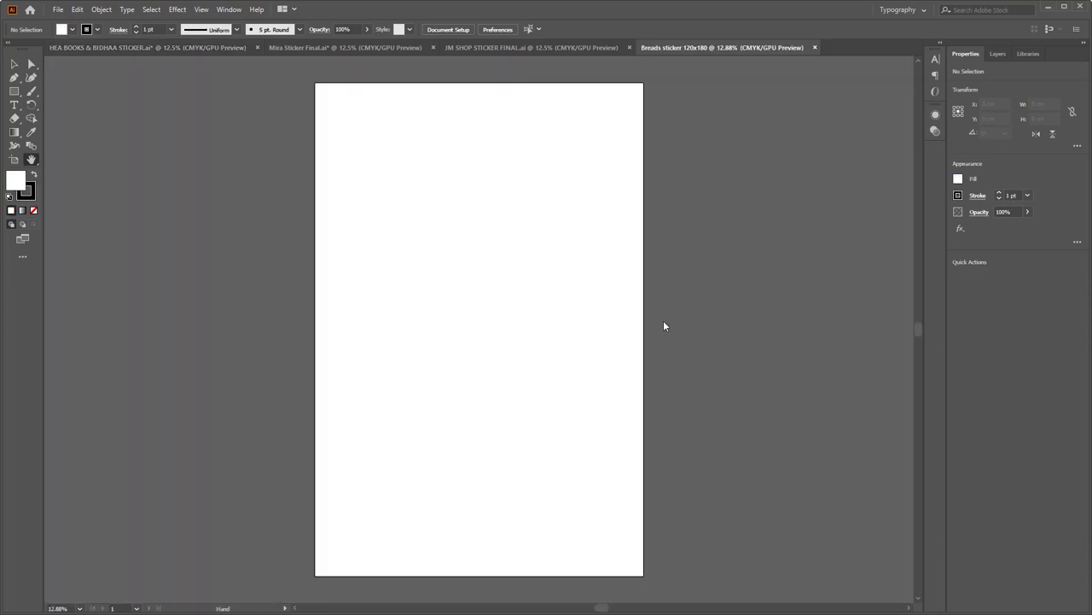
# Show rulers and drag margin guides just inside the artboard's top, left and right edges, then deselect.
pyautogui.hotkey('ctrl', 'r')
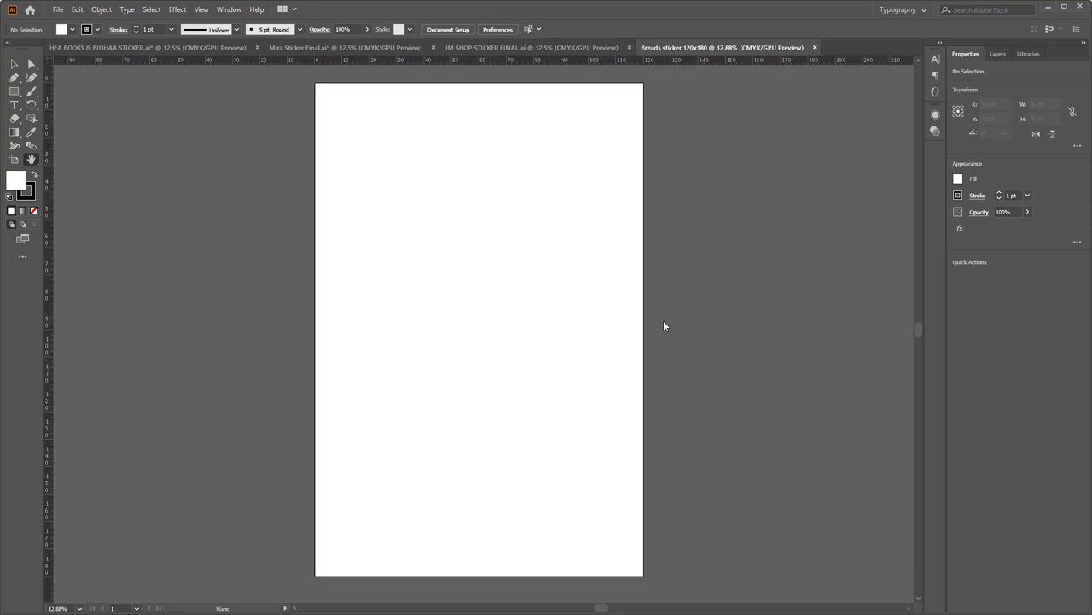
pyautogui.moveTo(517, 60); pyautogui.dragTo(557, 561)
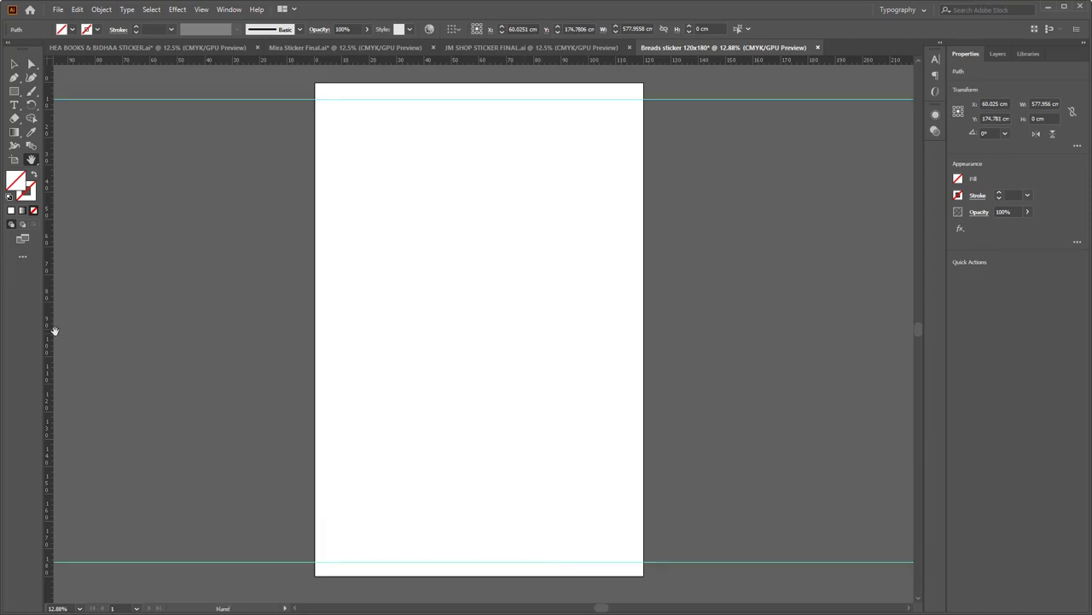
pyautogui.moveTo(49, 331); pyautogui.dragTo(332, 324)
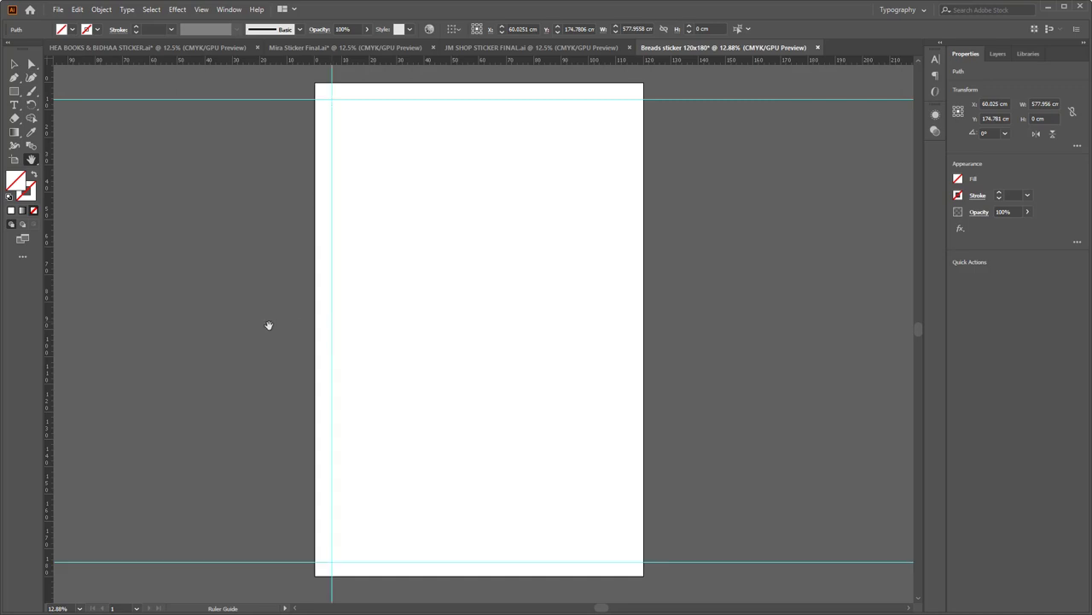
pyautogui.moveTo(49, 310); pyautogui.dragTo(627, 314)
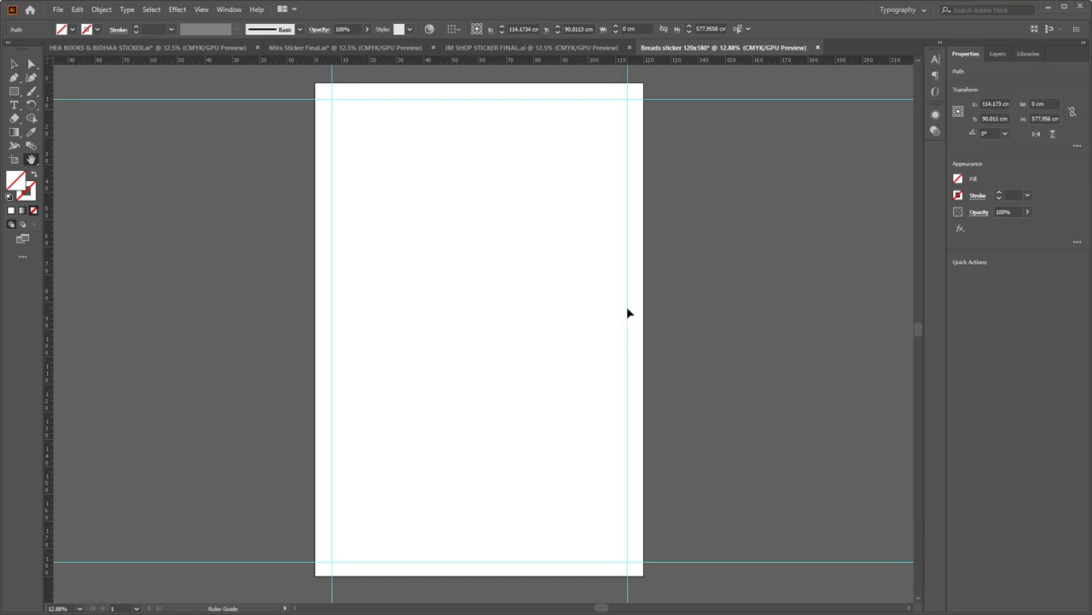
pyautogui.hotkey('ctrl', '-')
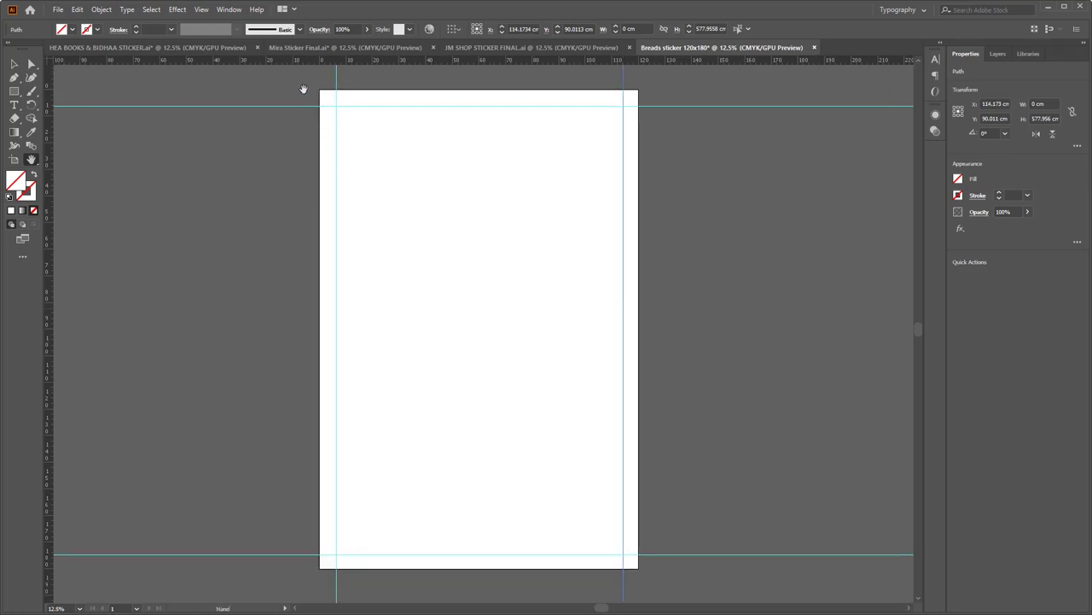
pyautogui.click(12, 65)
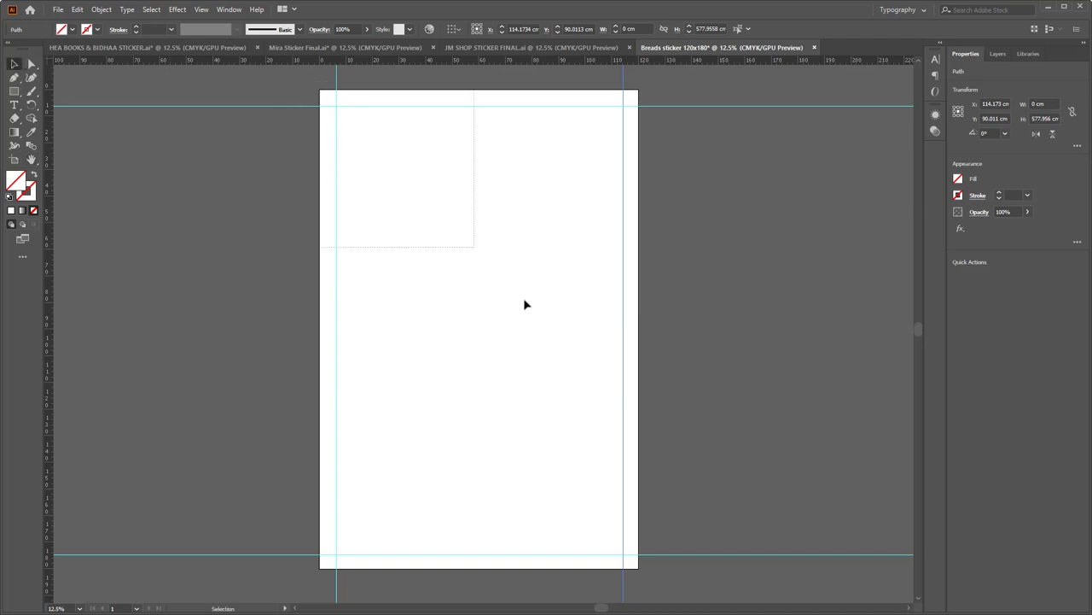
pyautogui.hotkey('ctrl', 'a')
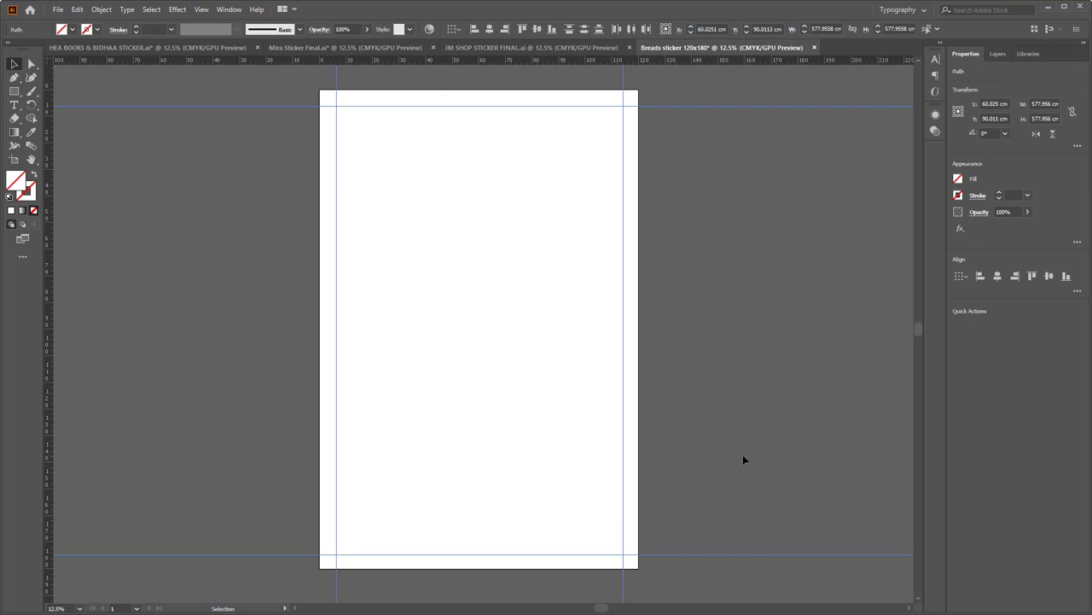
pyautogui.click(743, 455)
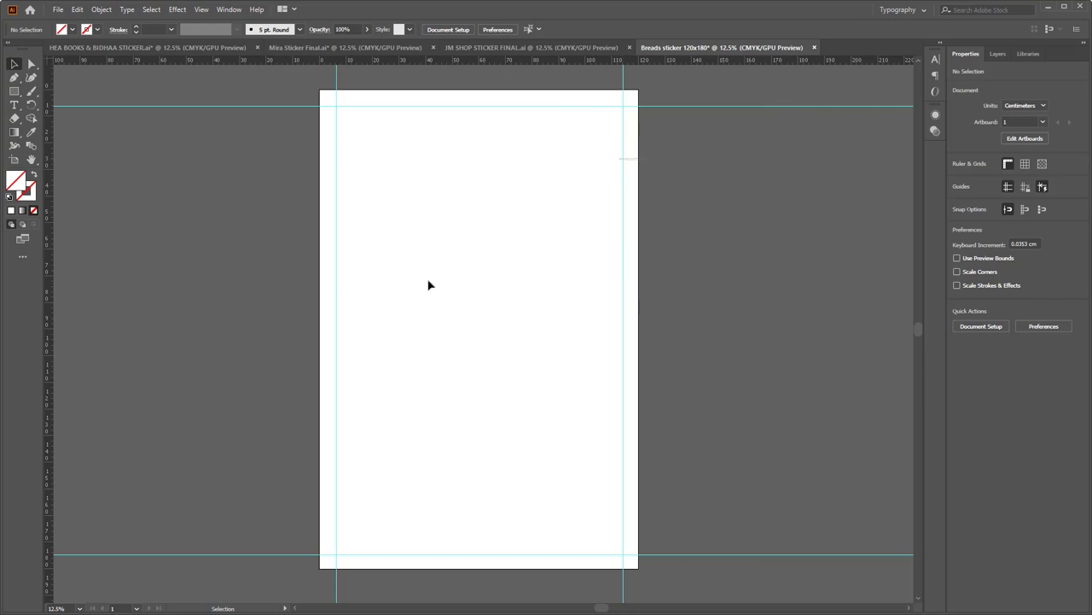
# Place the finished Moriah poster image file via File > Place.
pyautogui.scroll(-1, 431, 284)
pyautogui.scroll(1, 431, 285)
pyautogui.click(57, 10)
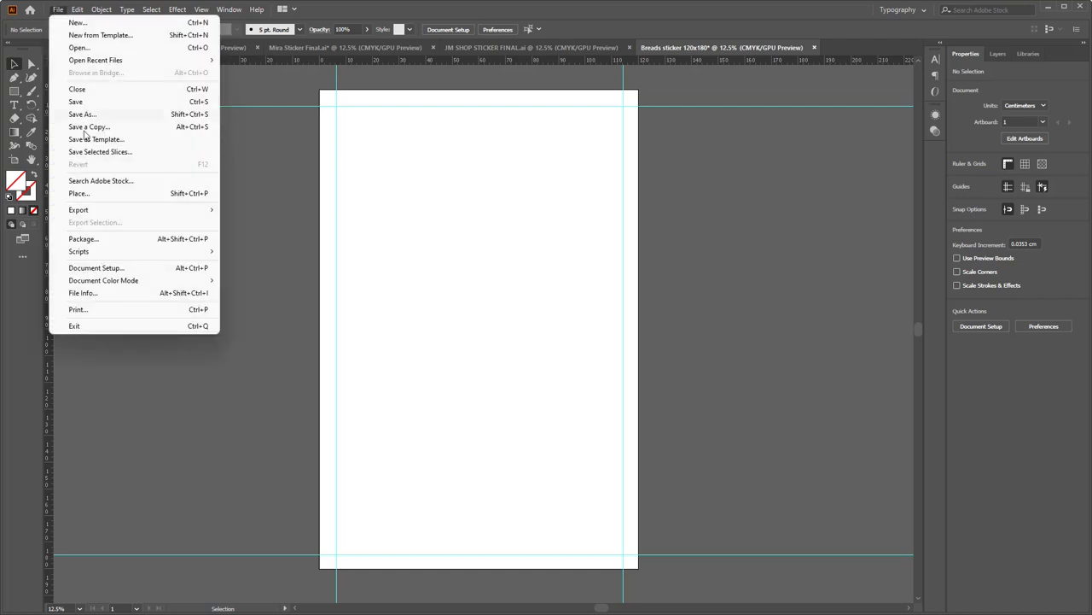
pyautogui.click(97, 196)
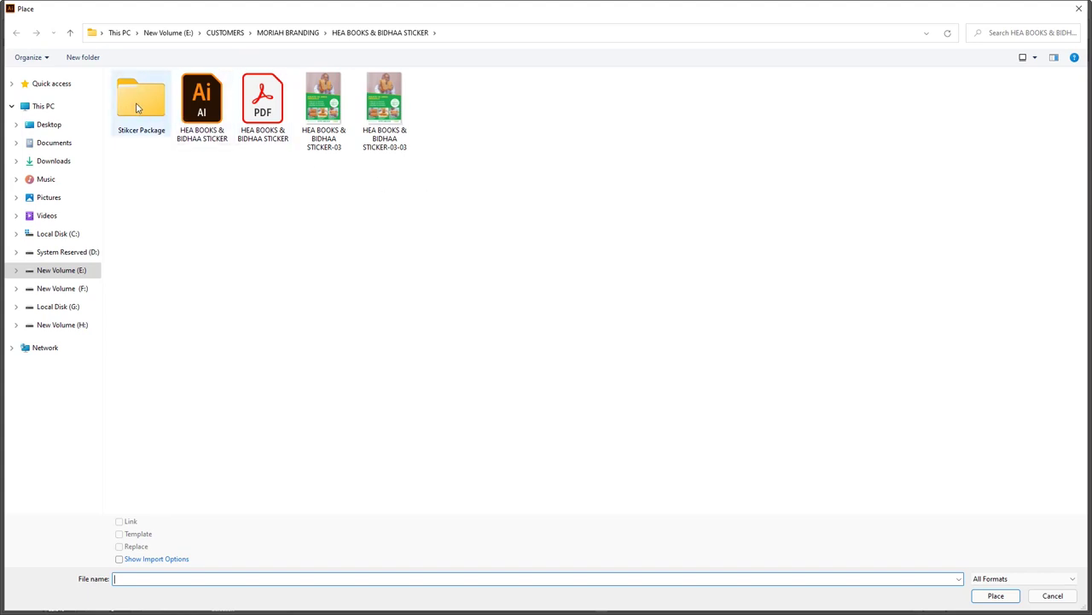
pyautogui.click(406, 108)
pyautogui.click(995, 595)
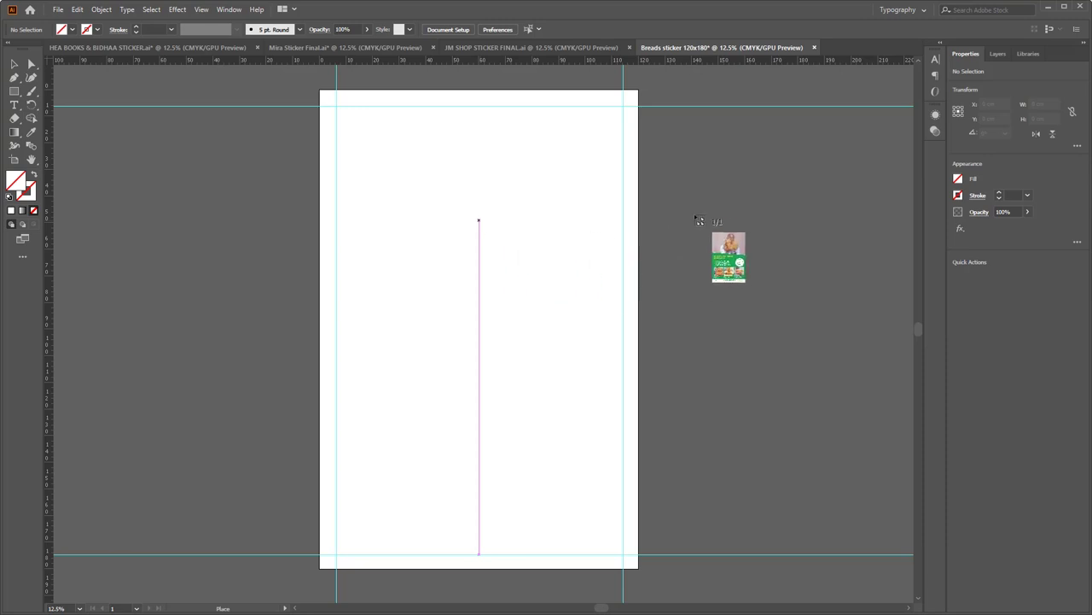
# Position the reference poster beside the artboard, slightly lower, and deselect it.
pyautogui.moveTo(695, 154); pyautogui.dragTo(884, 551)
pyautogui.moveTo(800, 291); pyautogui.dragTo(798, 314)
pyautogui.click(485, 216)
pyautogui.click(58, 9)
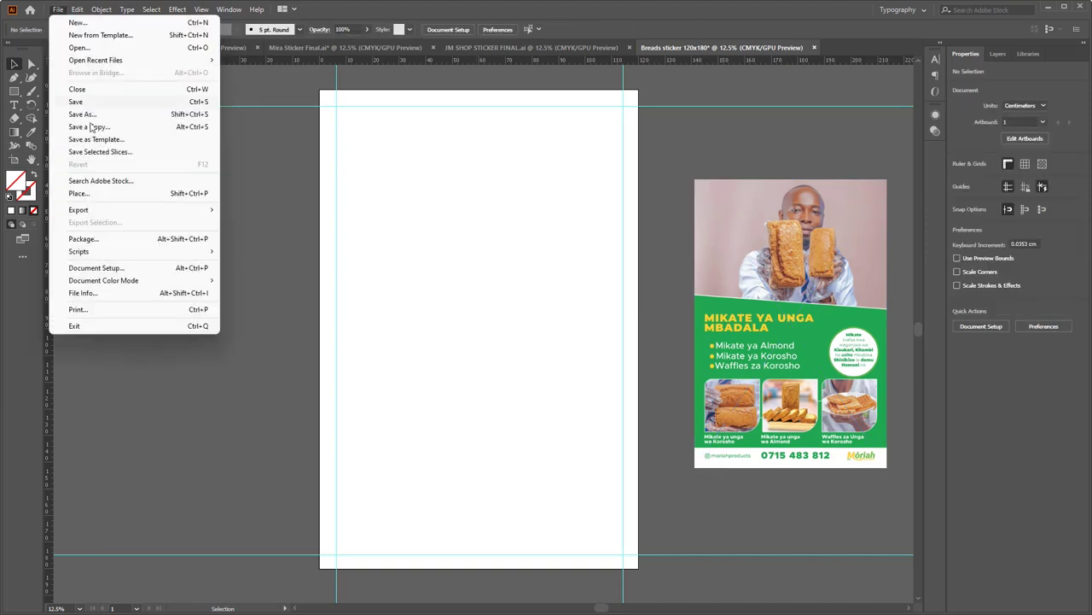
# Place _MG_7517 from Stikcer Package > HEA BOOKS & BIDHAA STICKER_Folder > Links.
pyautogui.click(90, 194)
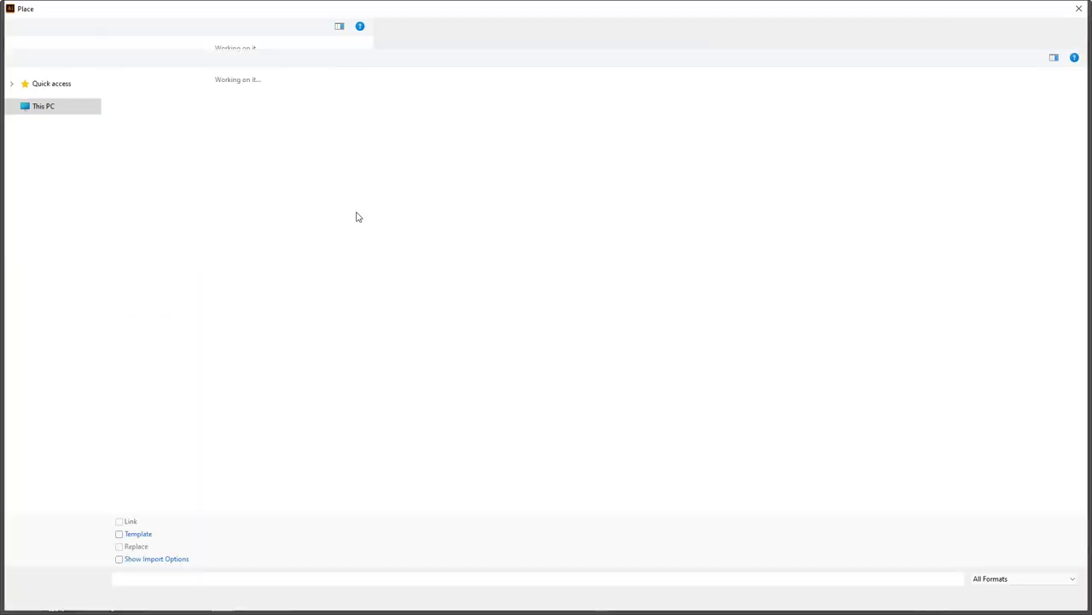
pyautogui.doubleClick(142, 95)
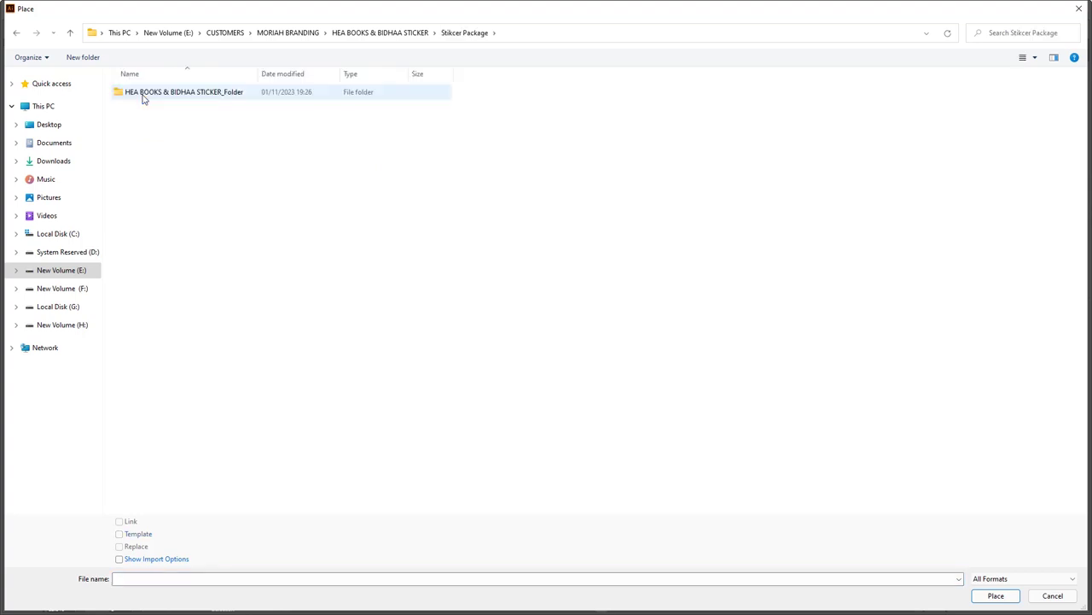
pyautogui.doubleClick(143, 98)
pyautogui.click(142, 112)
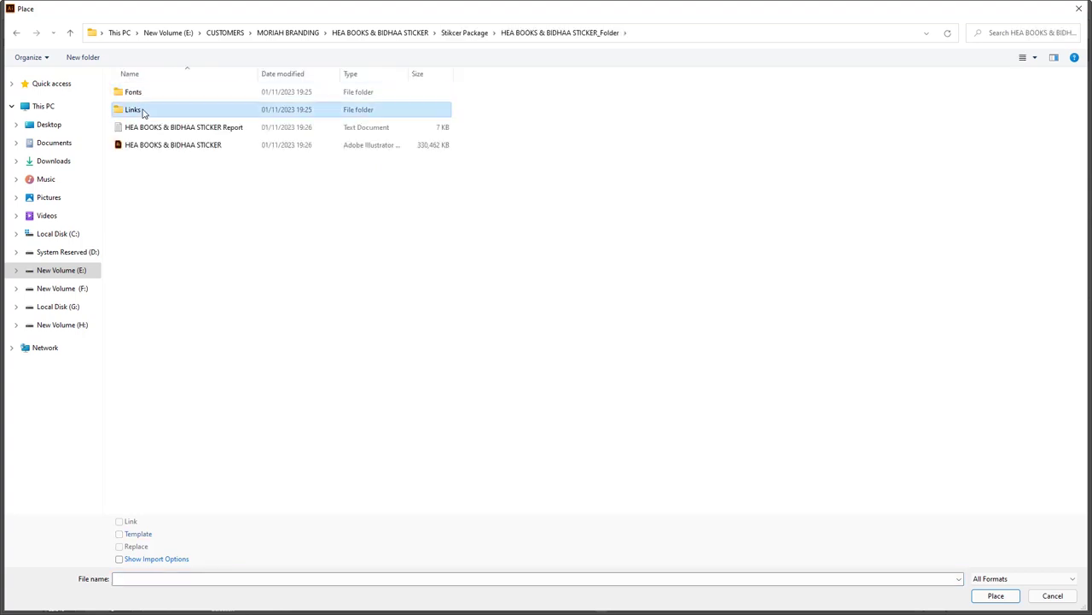
pyautogui.doubleClick(142, 112)
pyautogui.click(395, 96)
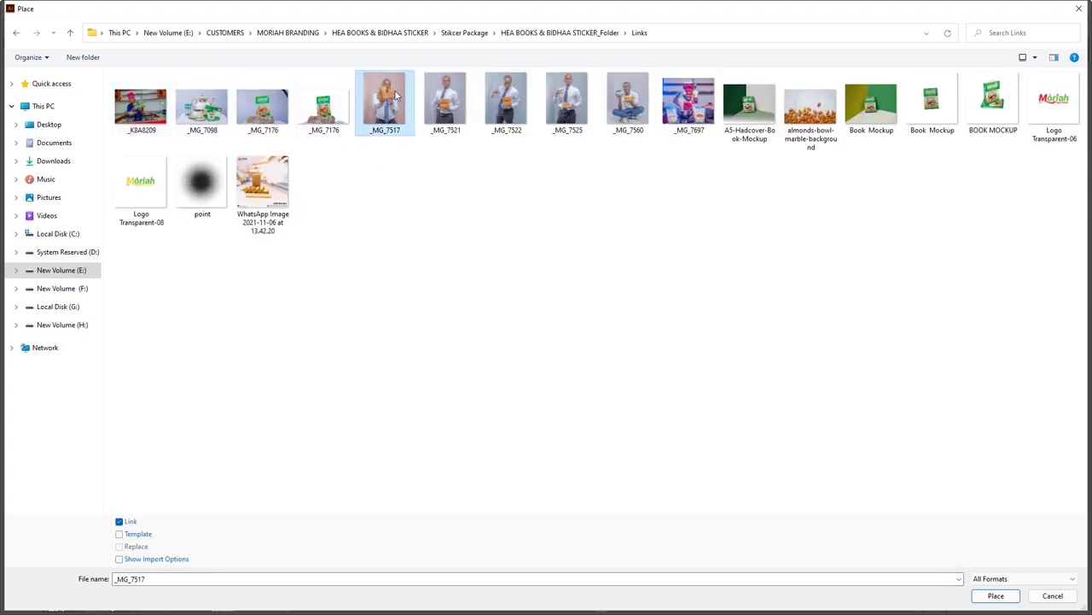
pyautogui.click(995, 595)
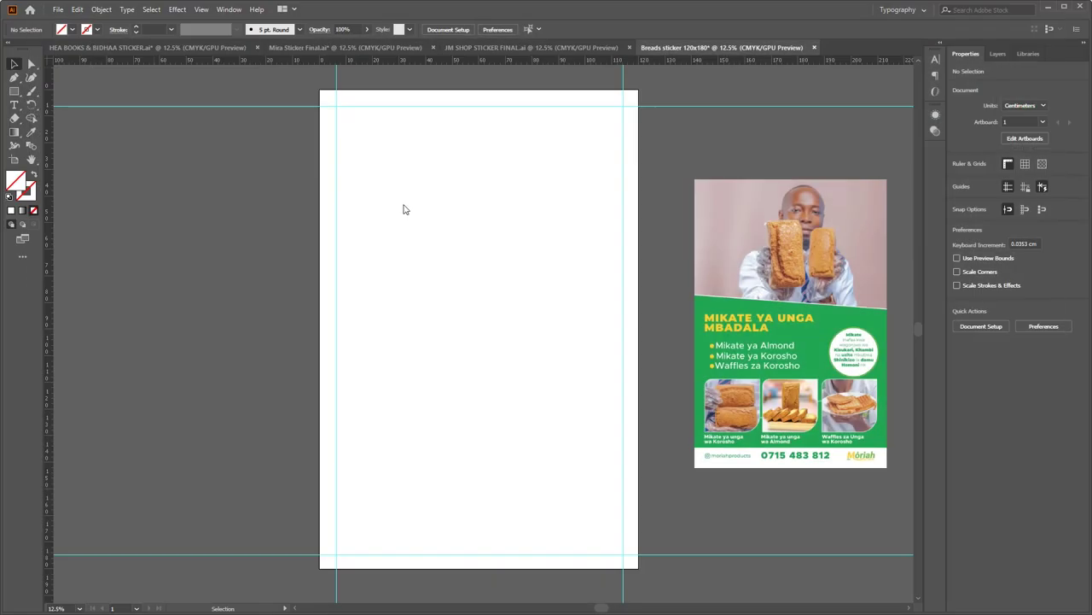
# Drop the photo at the artboard's top-left and enlarge it from the top edge.
pyautogui.moveTo(305, 82); pyautogui.dragTo(695, 432)
pyautogui.moveTo(469, 261); pyautogui.dragTo(516, 258)
pyautogui.scroll(2, 515, 258)
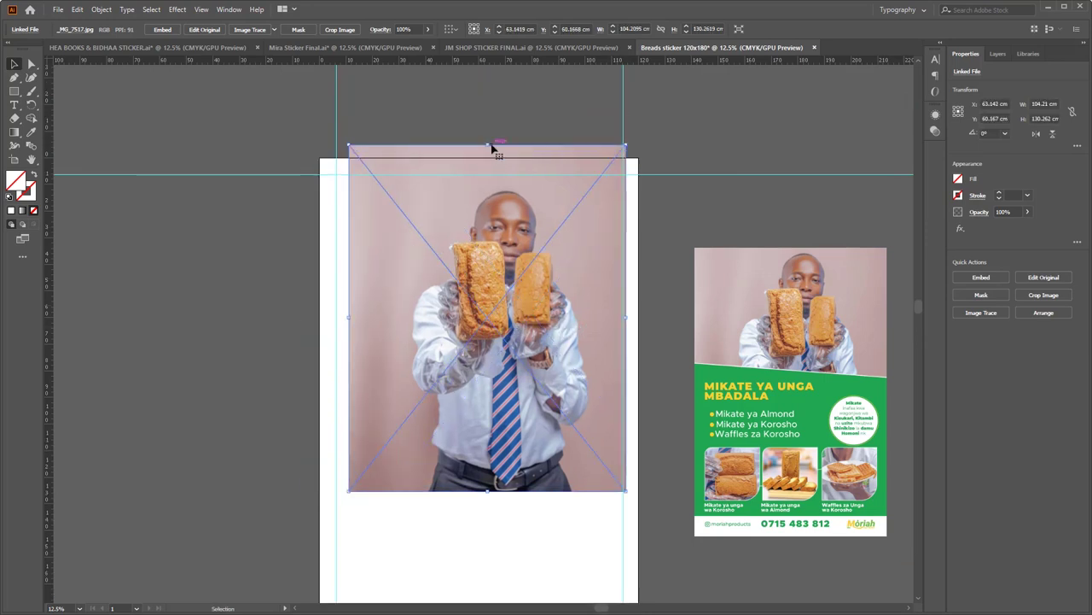
pyautogui.moveTo(490, 145); pyautogui.dragTo(504, 112)
pyautogui.moveTo(526, 221)
pyautogui.mouseDown()
pyautogui.moveTo(512, 229)
pyautogui.moveTo(517, 239)
pyautogui.mouseUp()
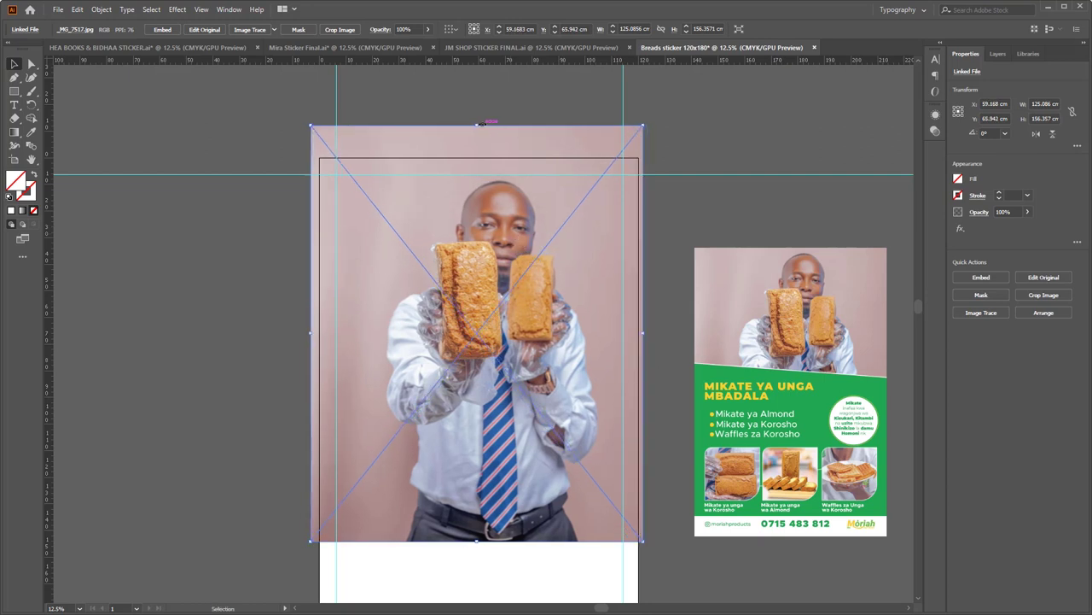
# Fine-tune the photo's size and position to centre it over the upper artboard, then deselect.
pyautogui.moveTo(479, 125); pyautogui.dragTo(480, 130)
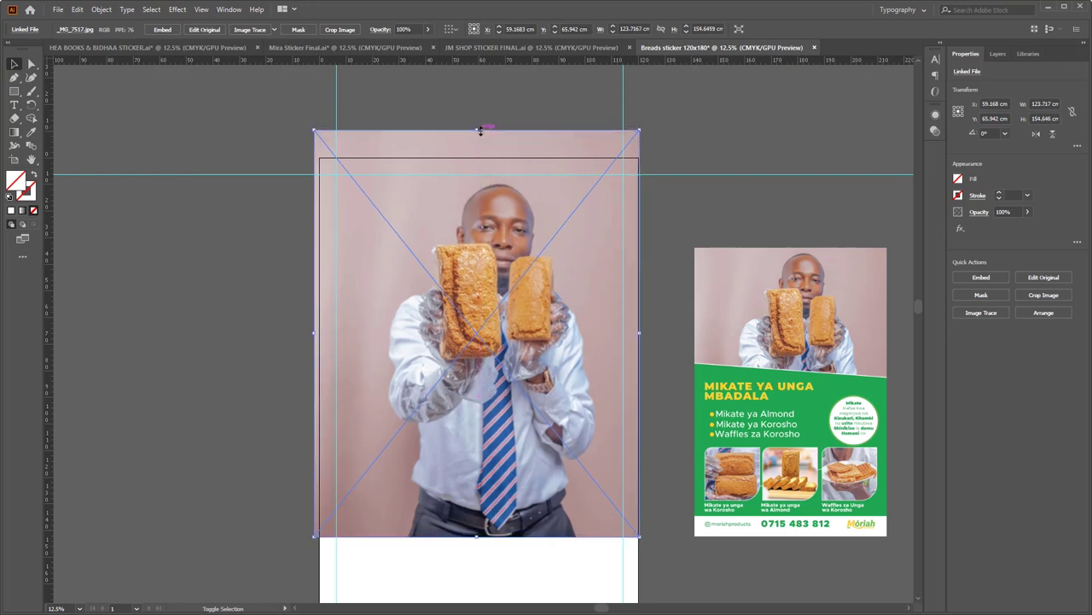
pyautogui.moveTo(486, 229); pyautogui.dragTo(487, 224)
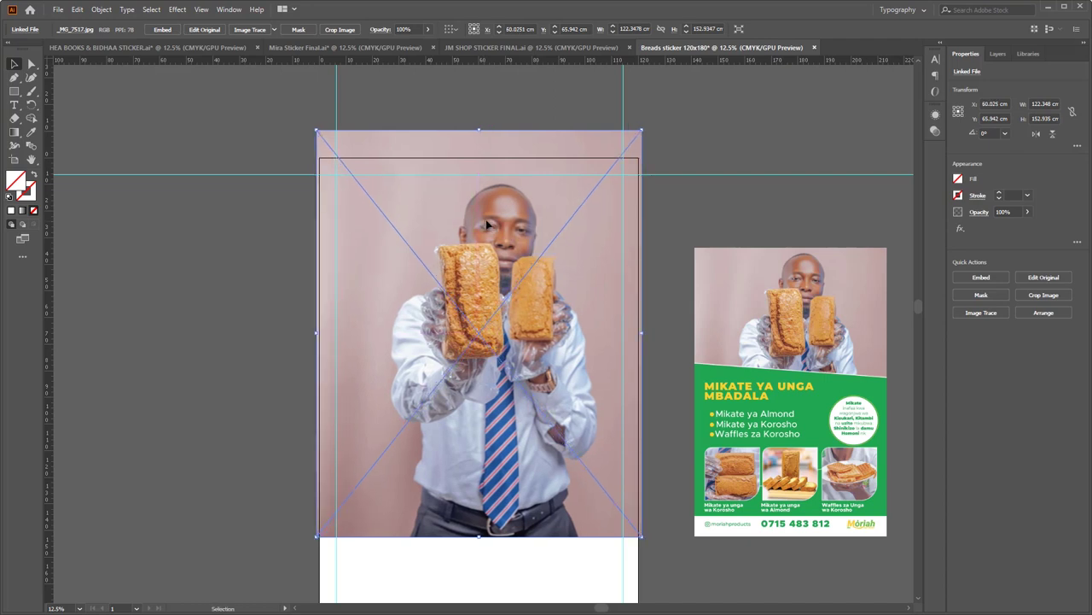
pyautogui.scroll(-1, 488, 223)
pyautogui.moveTo(492, 261); pyautogui.dragTo(491, 246)
pyautogui.scroll(-2, 491, 245)
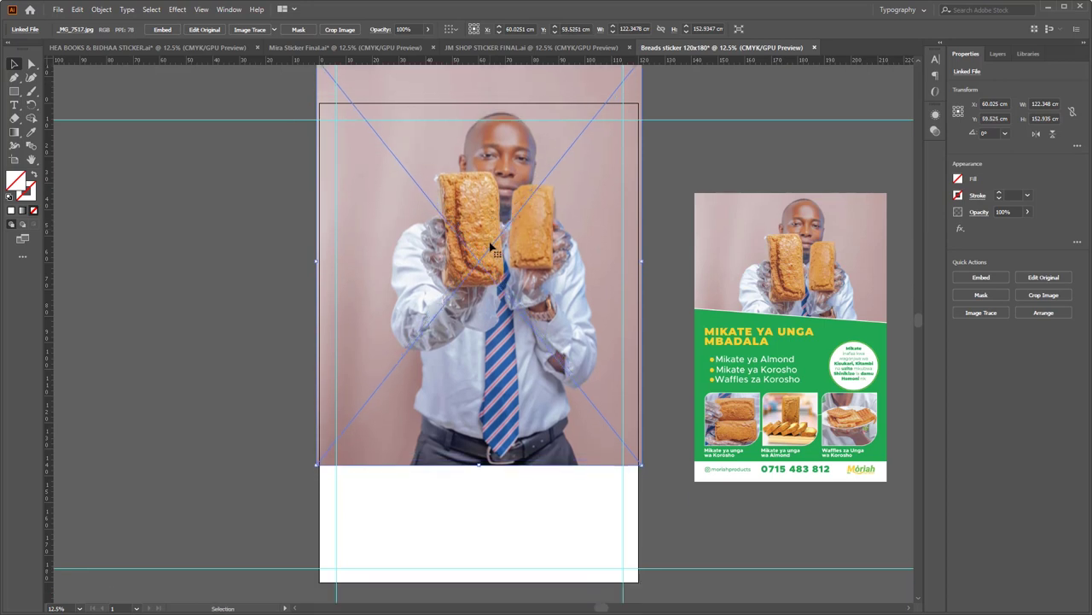
pyautogui.click(672, 168)
pyautogui.scroll(1, 653, 251)
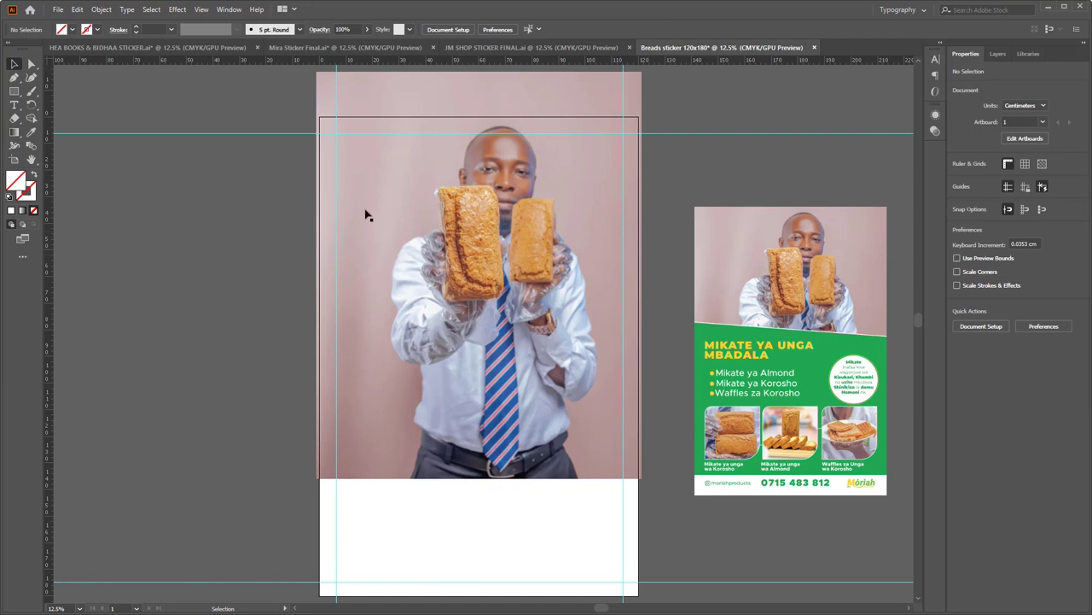
# Draw a 120 × 120 cm square at the artboard's top, filled with the reference poster's green.
pyautogui.click(13, 91)
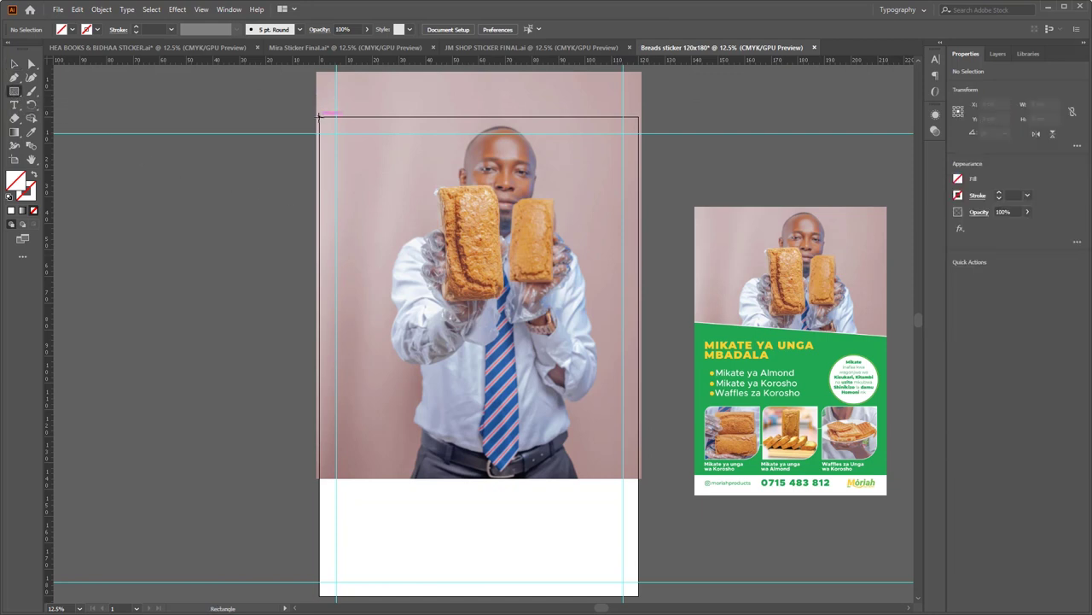
pyautogui.moveTo(318, 116); pyautogui.dragTo(639, 443)
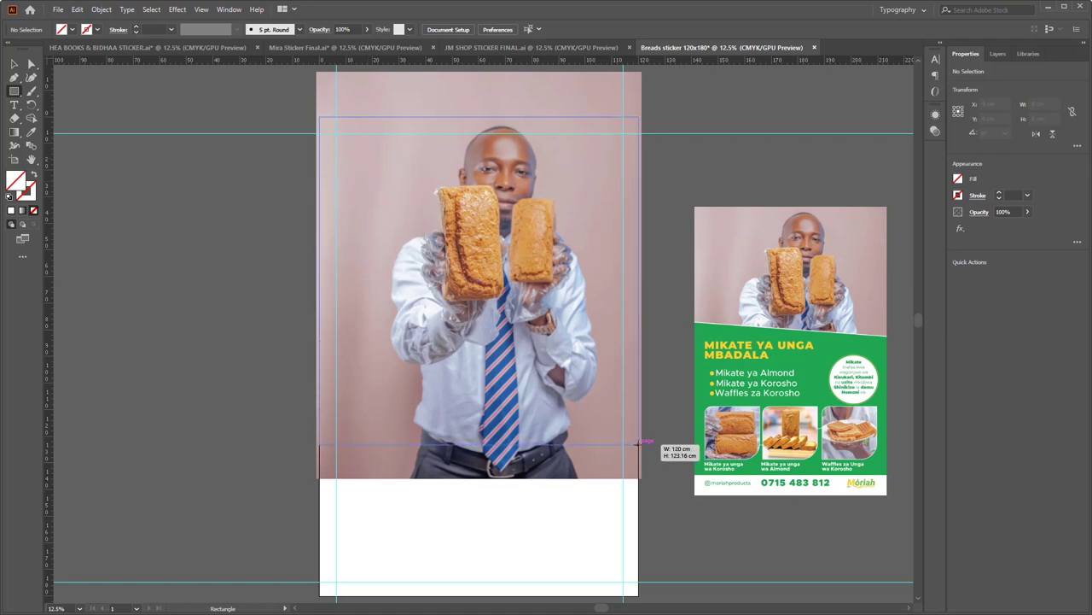
pyautogui.moveTo(638, 443); pyautogui.dragTo(639, 435)
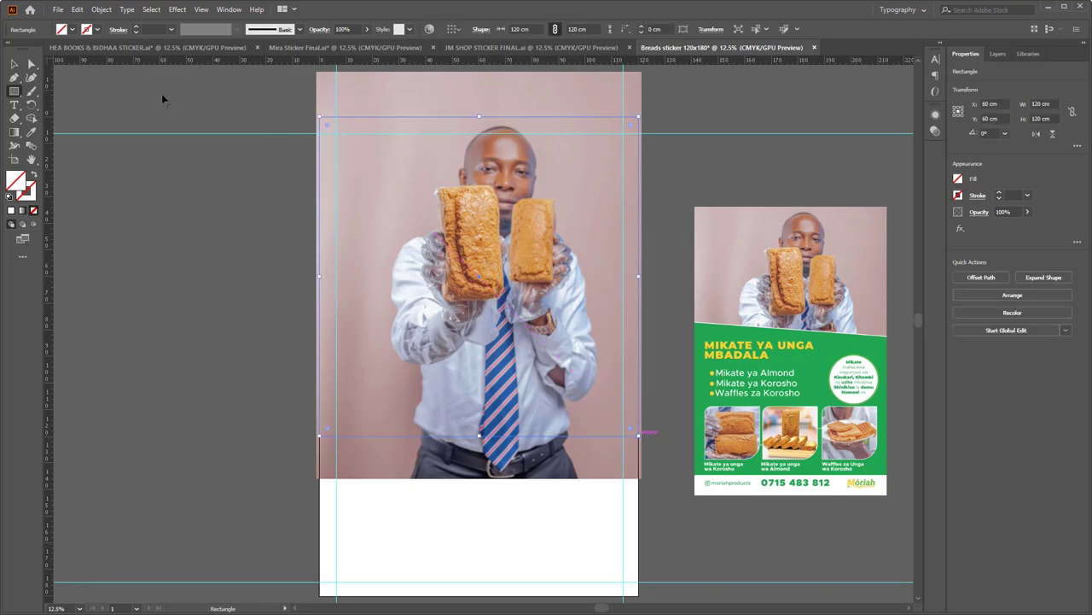
pyautogui.click(31, 132)
pyautogui.click(824, 355)
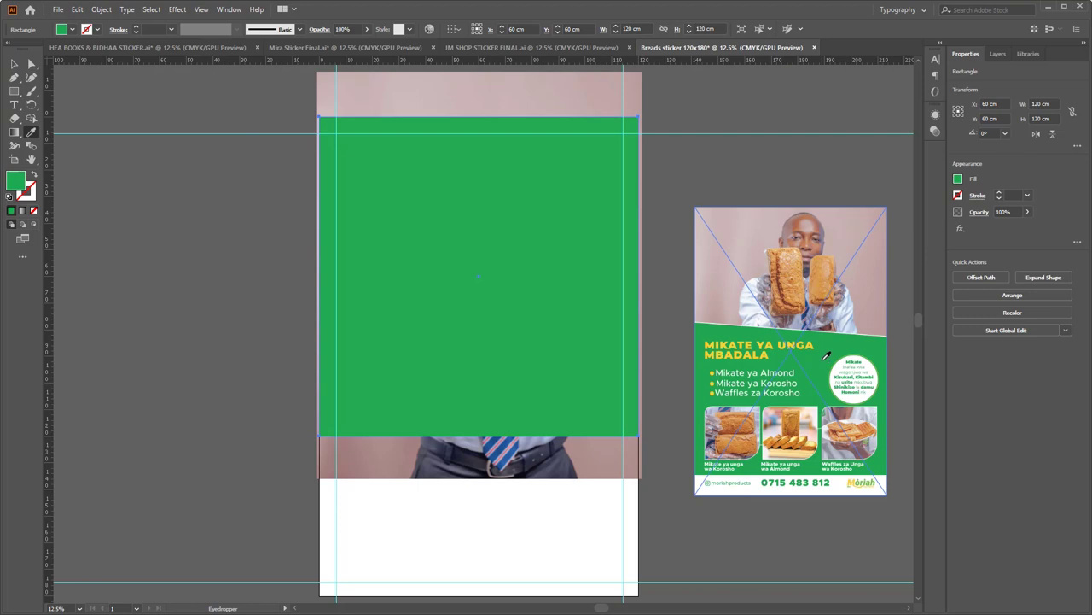
# Select the square and photo together and apply Make Clipping Mask.
pyautogui.click(16, 66)
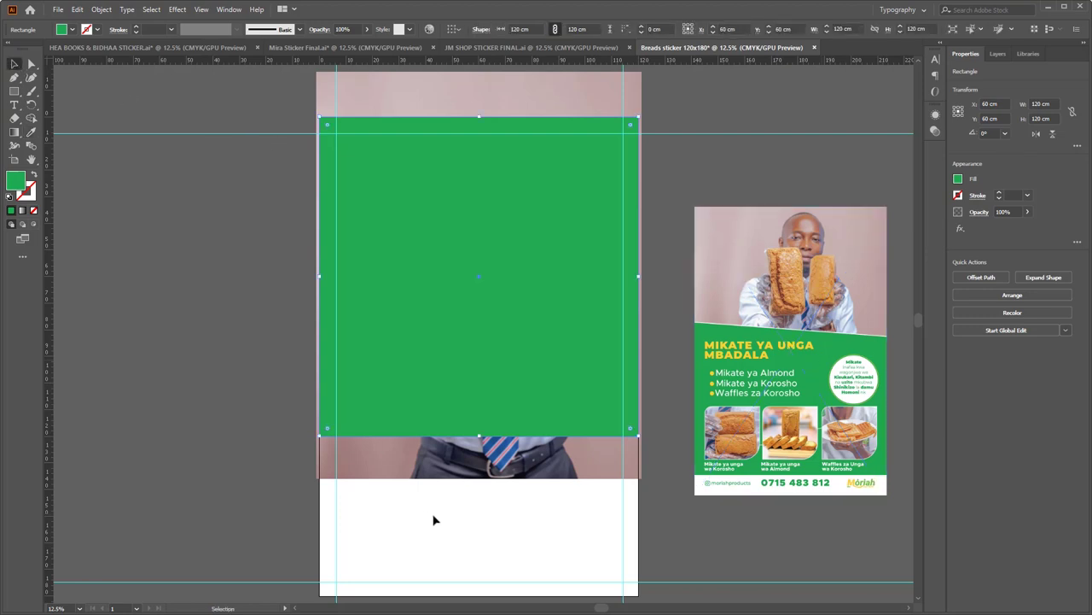
pyautogui.moveTo(456, 533); pyautogui.dragTo(529, 475)
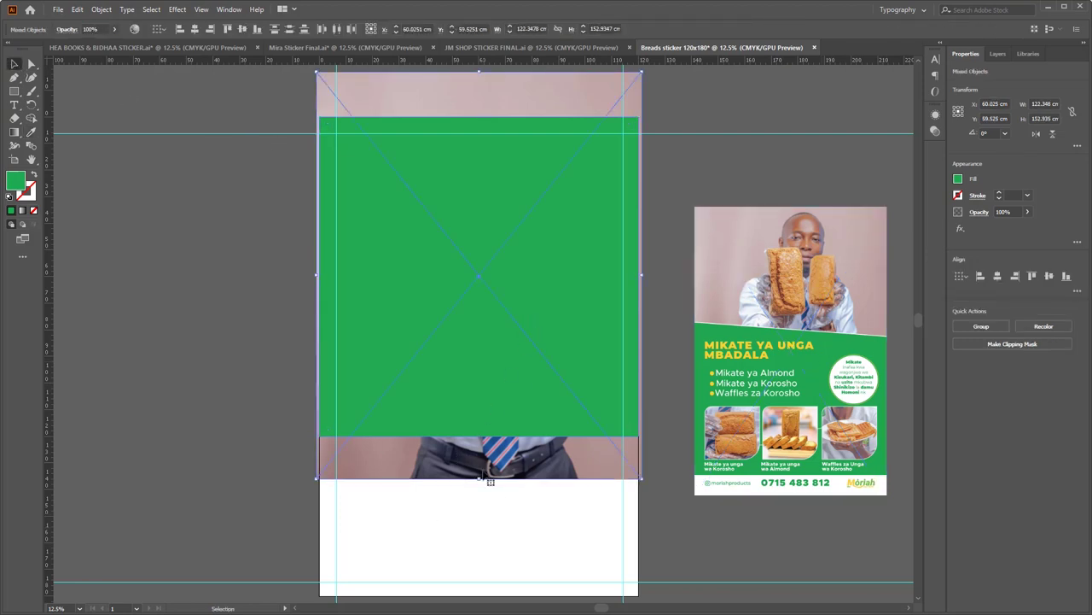
pyautogui.rightClick(530, 262)
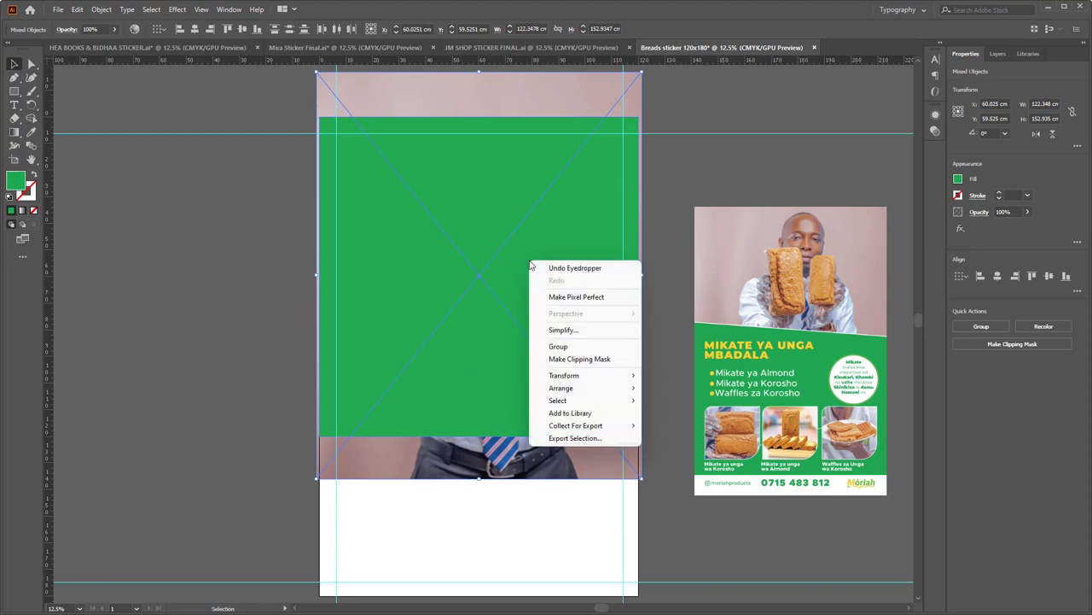
pyautogui.click(580, 361)
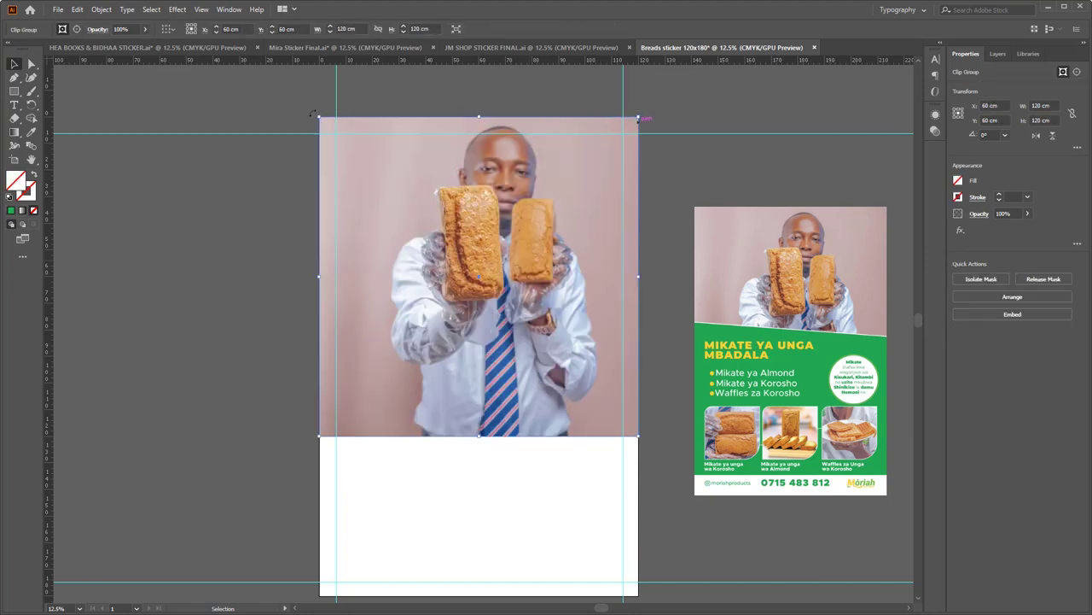
pyautogui.click(670, 172)
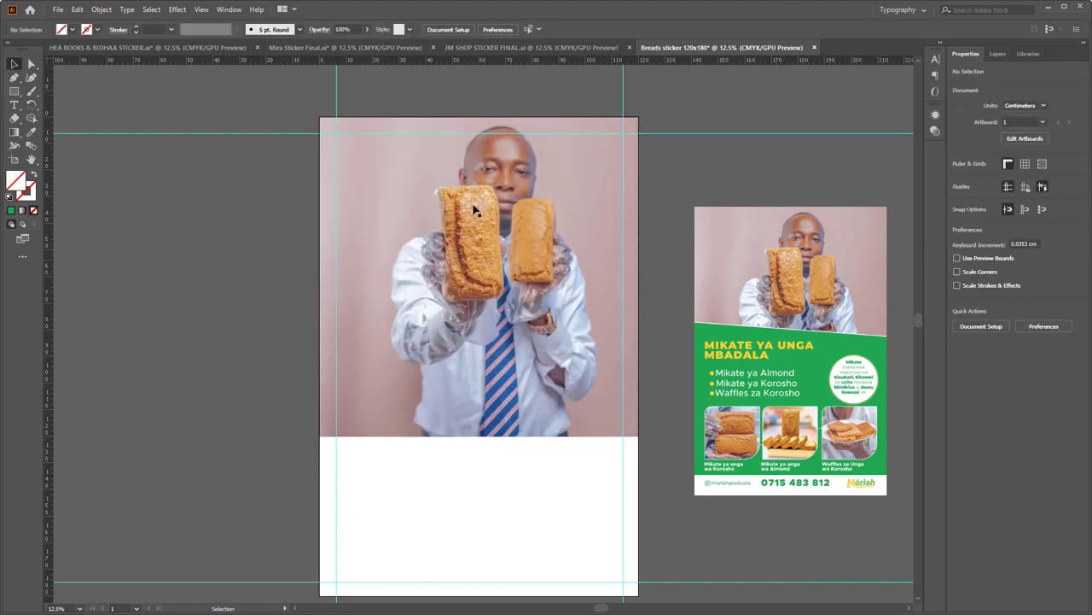
# Draw a 120 × 105.4 cm rectangle over the lower artboard, filled with the reference poster's green.
pyautogui.scroll(-3, 461, 232)
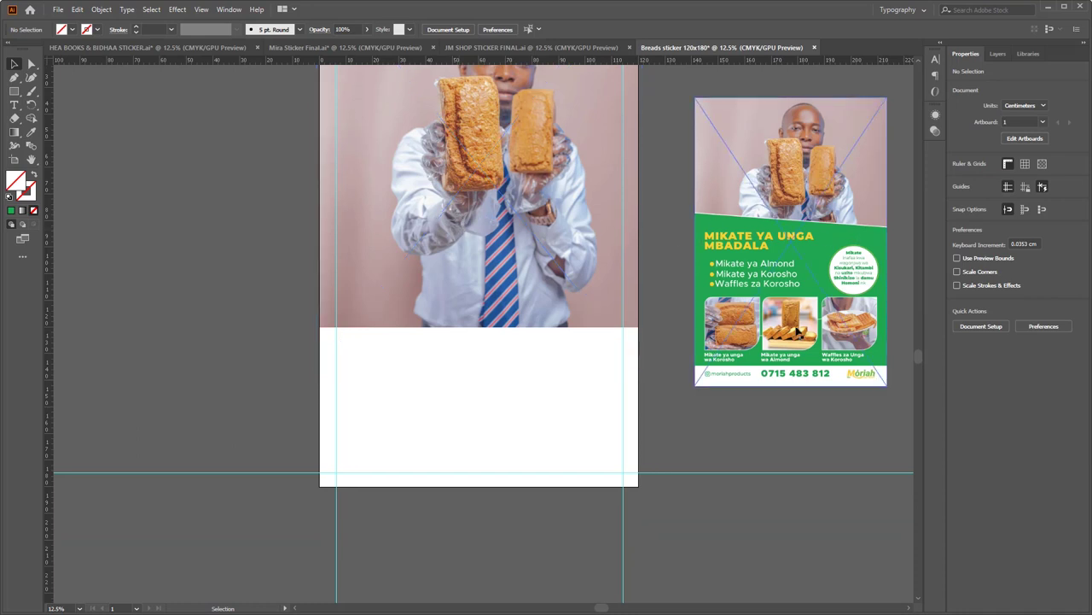
pyautogui.click(14, 92)
pyautogui.scroll(1, 303, 269)
pyautogui.moveTo(320, 220)
pyautogui.mouseDown()
pyautogui.moveTo(639, 313)
pyautogui.moveTo(636, 498)
pyautogui.mouseUp()
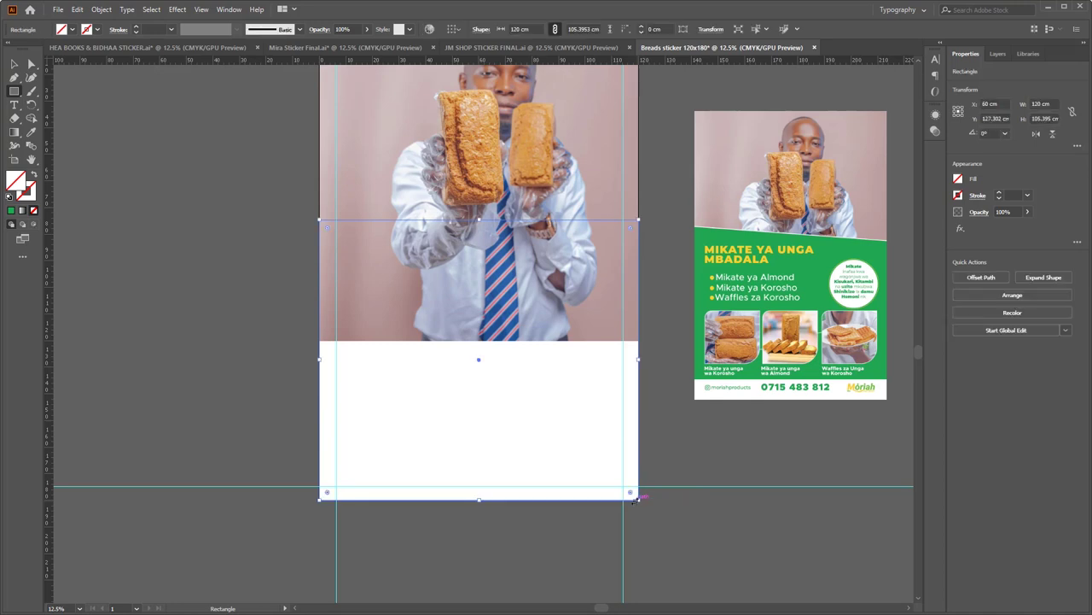
pyautogui.click(32, 132)
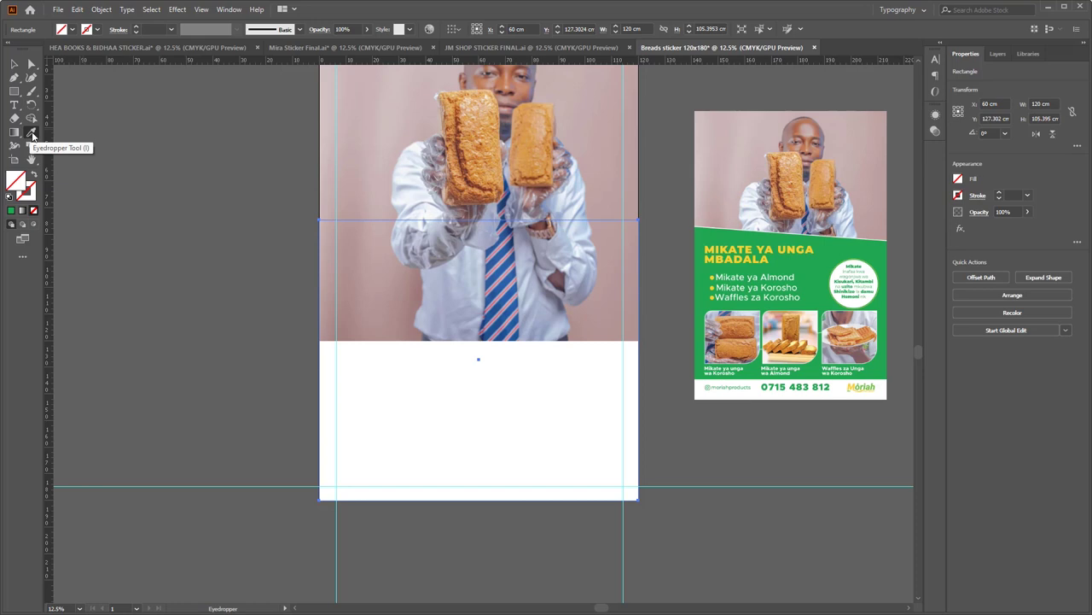
pyautogui.click(821, 263)
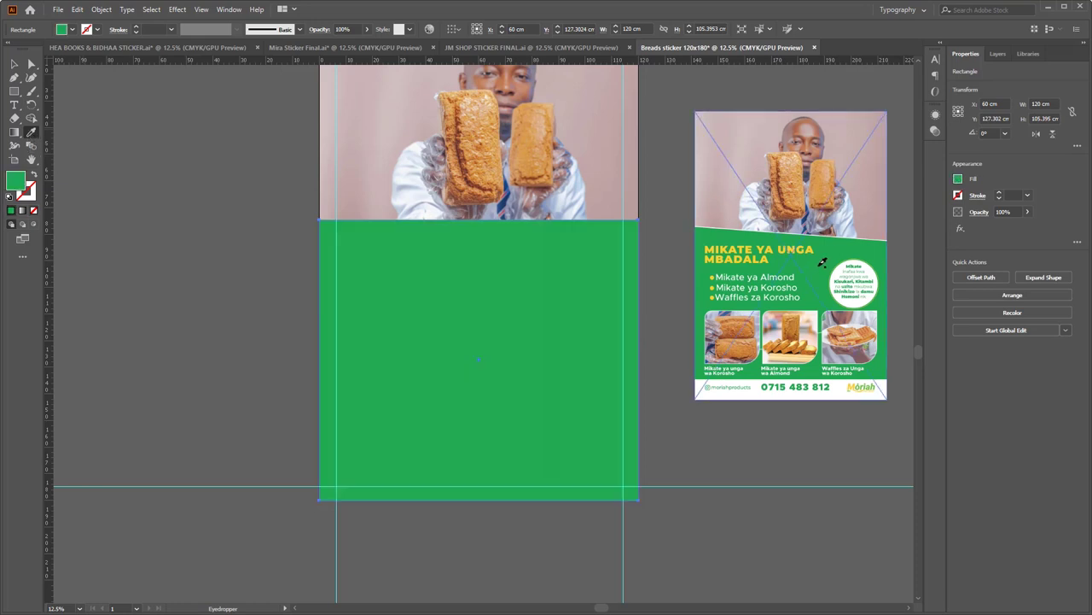
pyautogui.press('v')
pyautogui.hotkey('ctrl', 'shift', 'a')
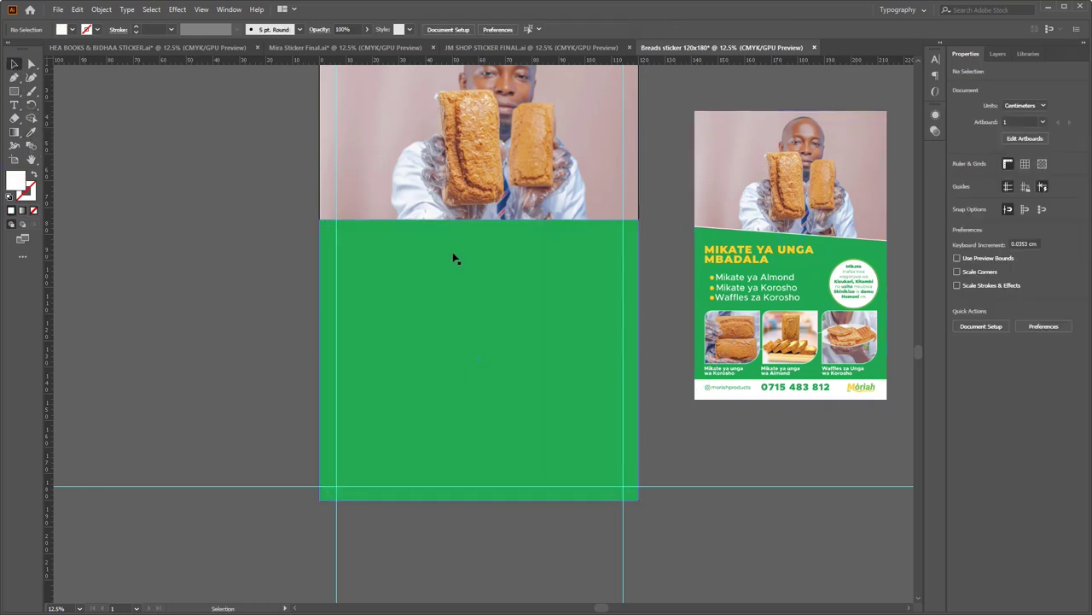
pyautogui.click(453, 252)
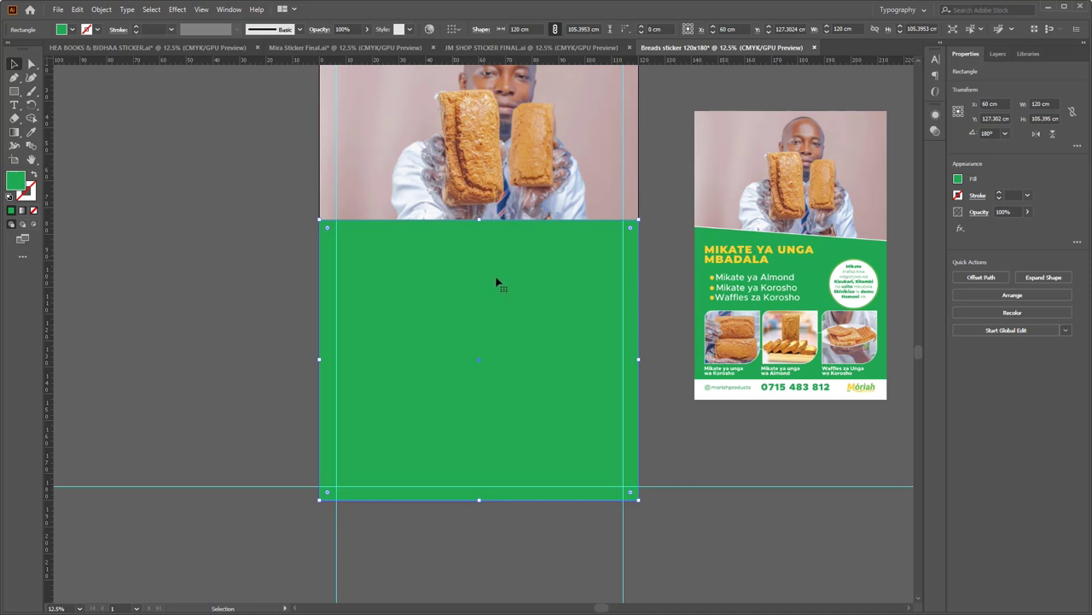
pyautogui.click(31, 64)
# Raise the green panel's top-left anchor point to slant its top edge.
pyautogui.moveTo(323, 225)
pyautogui.mouseDown()
pyautogui.moveTo(321, 203)
pyautogui.moveTo(318, 218)
pyautogui.mouseUp()
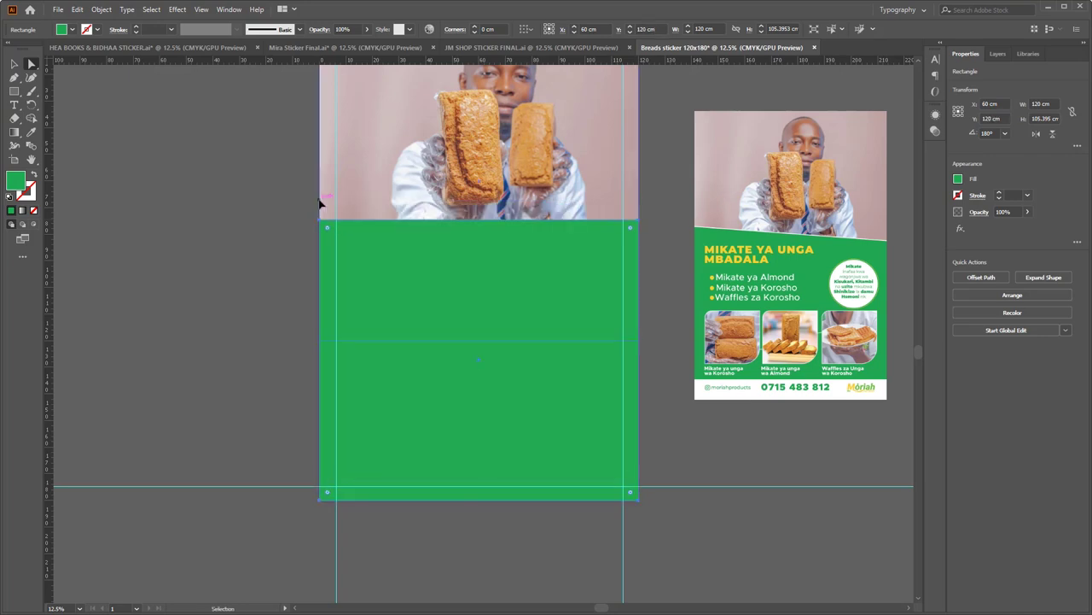
pyautogui.click(318, 223)
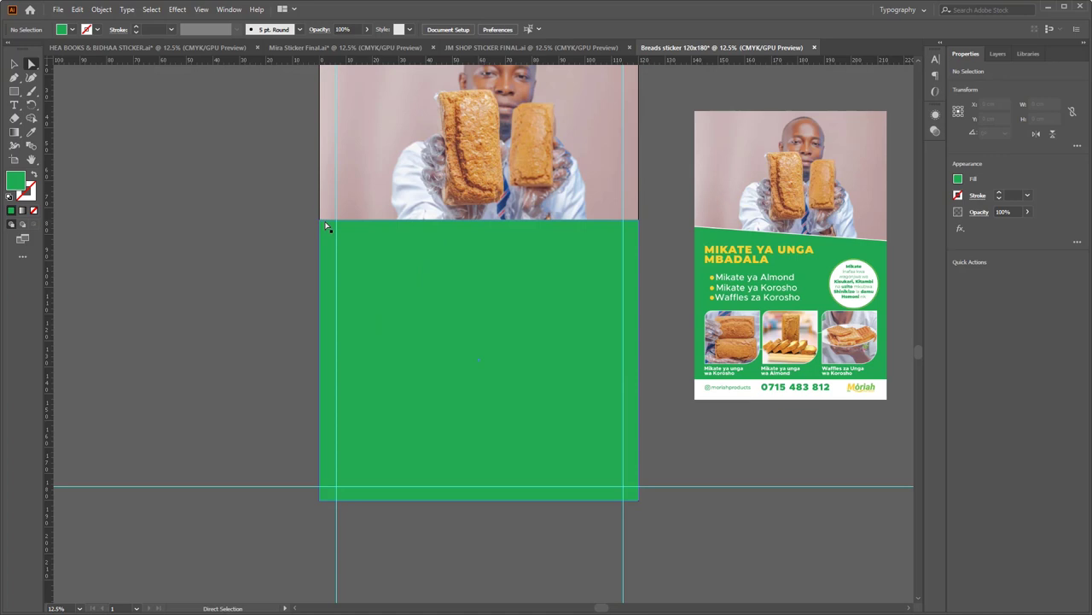
pyautogui.click(320, 223)
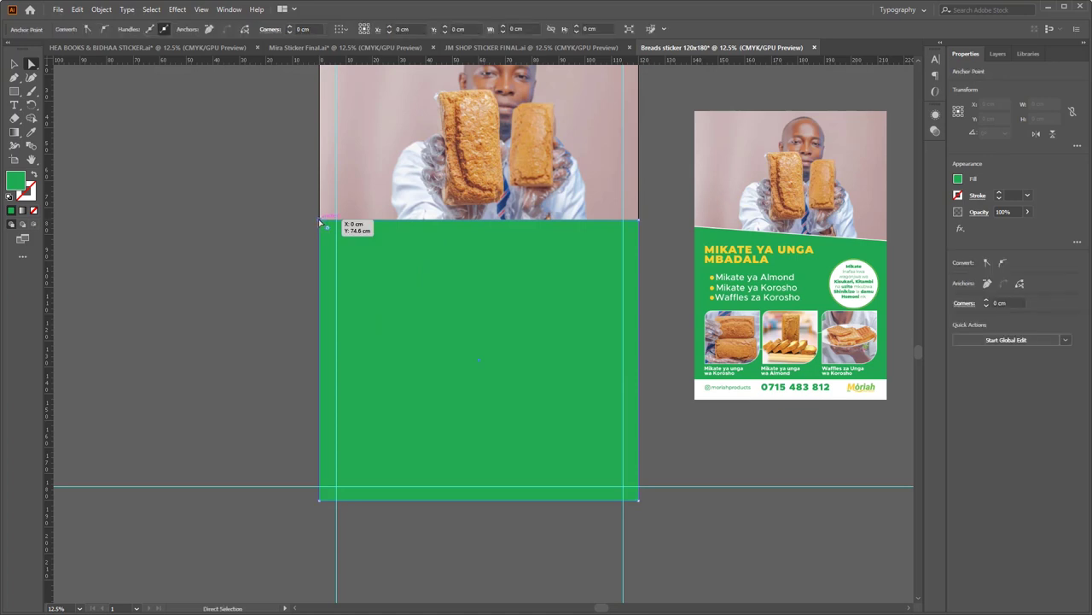
pyautogui.moveTo(320, 223)
pyautogui.mouseDown()
pyautogui.moveTo(322, 194)
pyautogui.moveTo(322, 272)
pyautogui.moveTo(322, 203)
pyautogui.mouseUp()
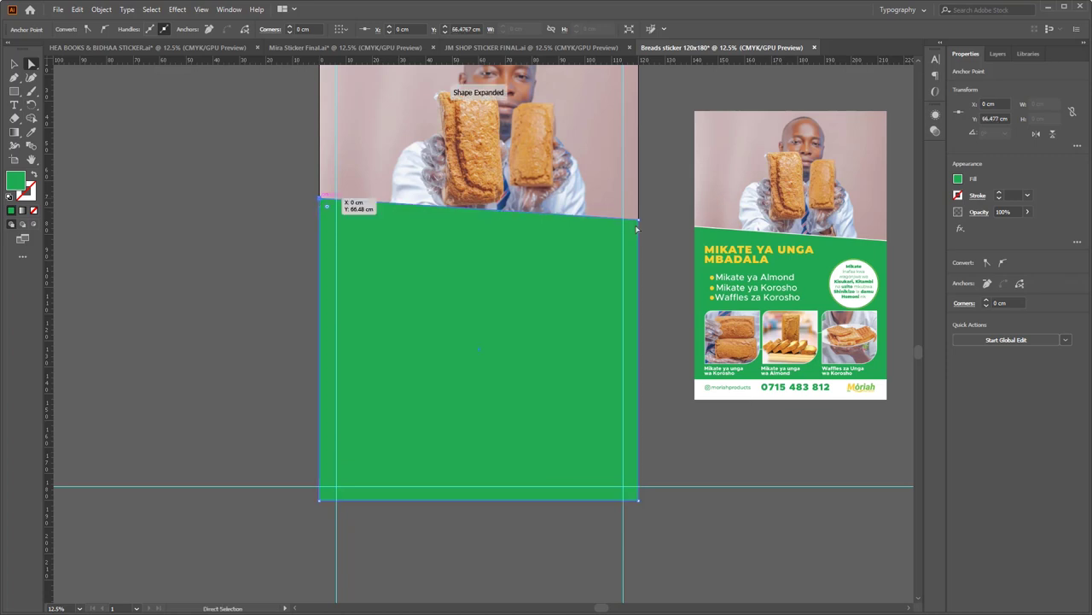
pyautogui.press('v')
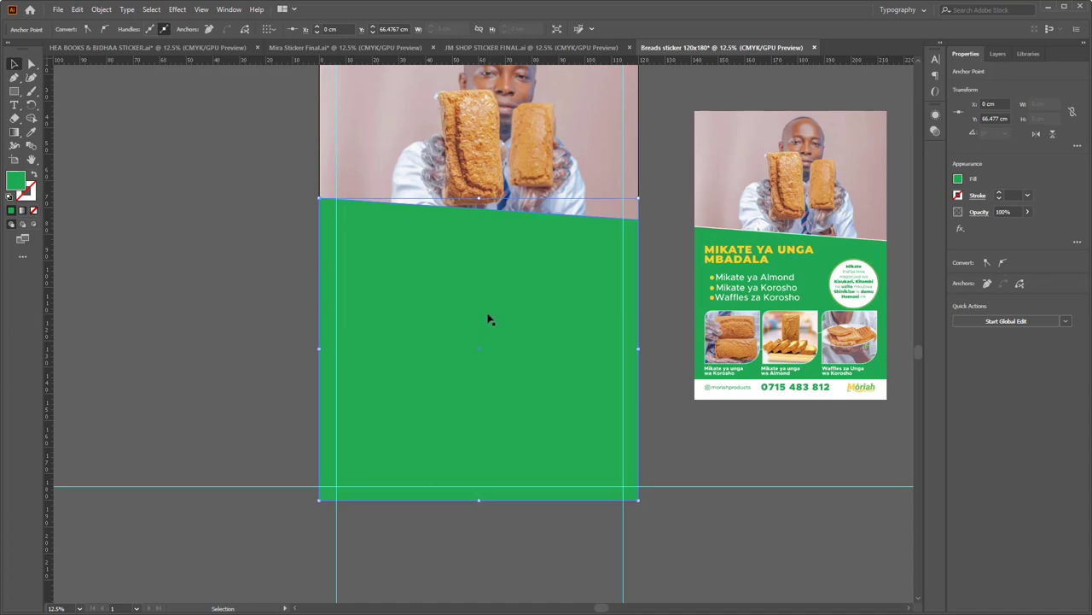
# Fill the selected panel shape with white sampled from the reference poster's footer.
pyautogui.scroll(-1, 552, 342)
pyautogui.click(449, 273)
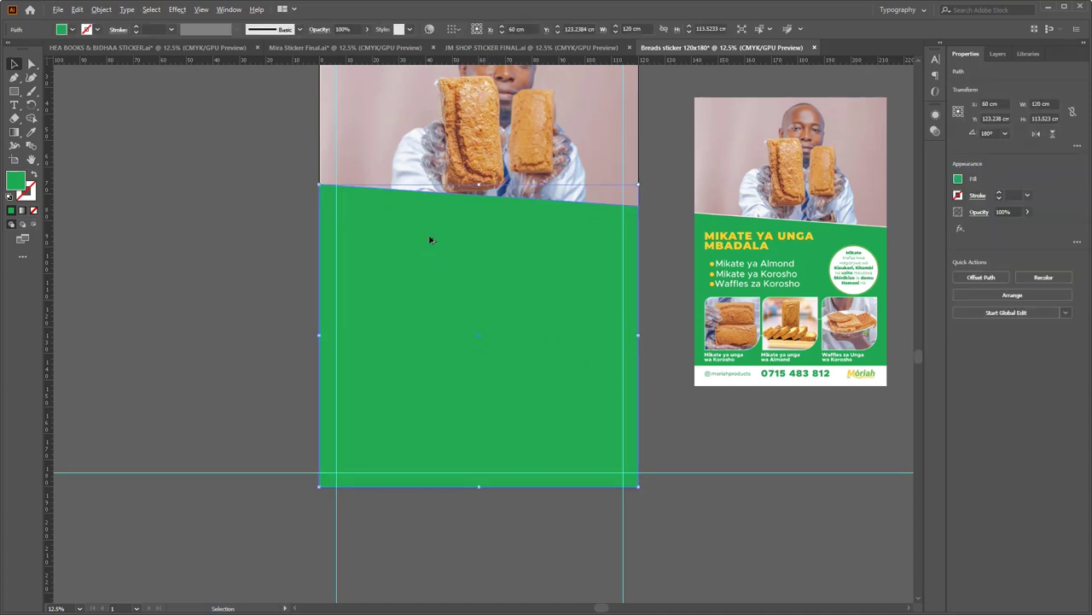
pyautogui.moveTo(431, 242); pyautogui.dragTo(432, 247)
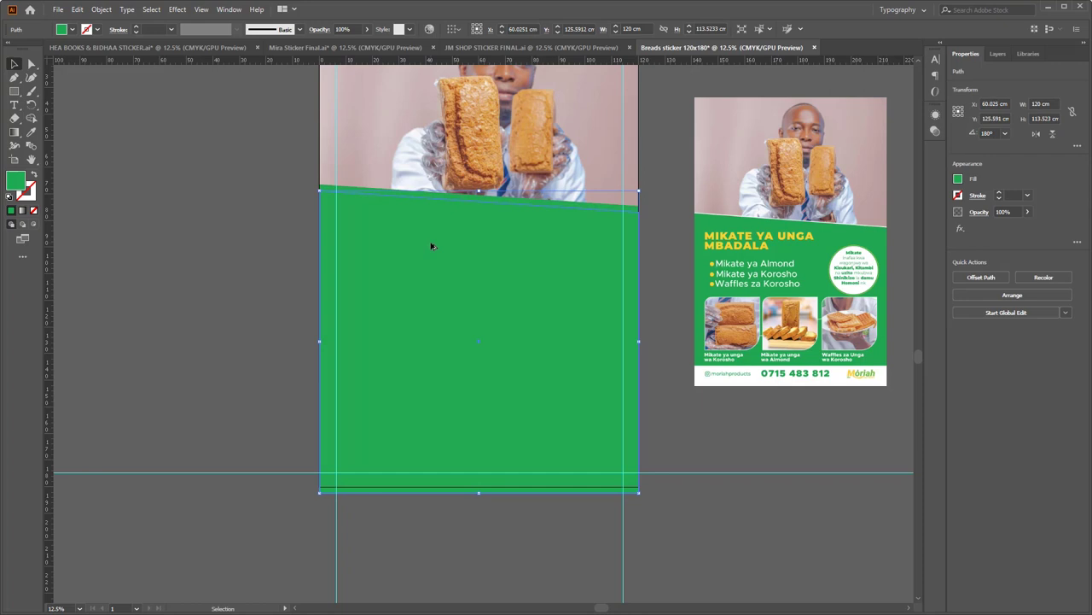
pyautogui.hotkey('ctrl', 'z')
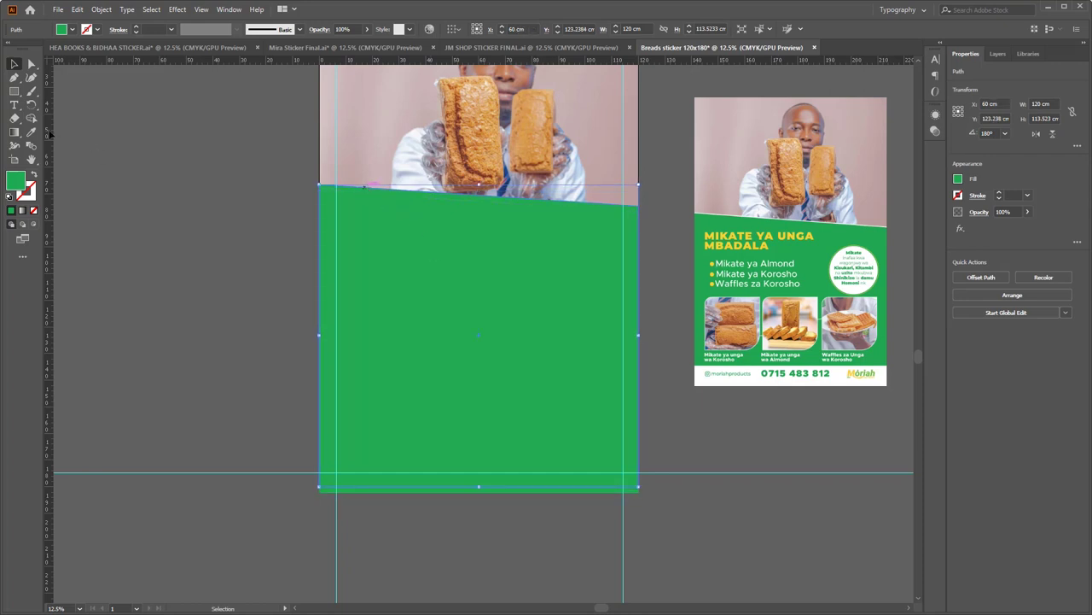
pyautogui.click(32, 132)
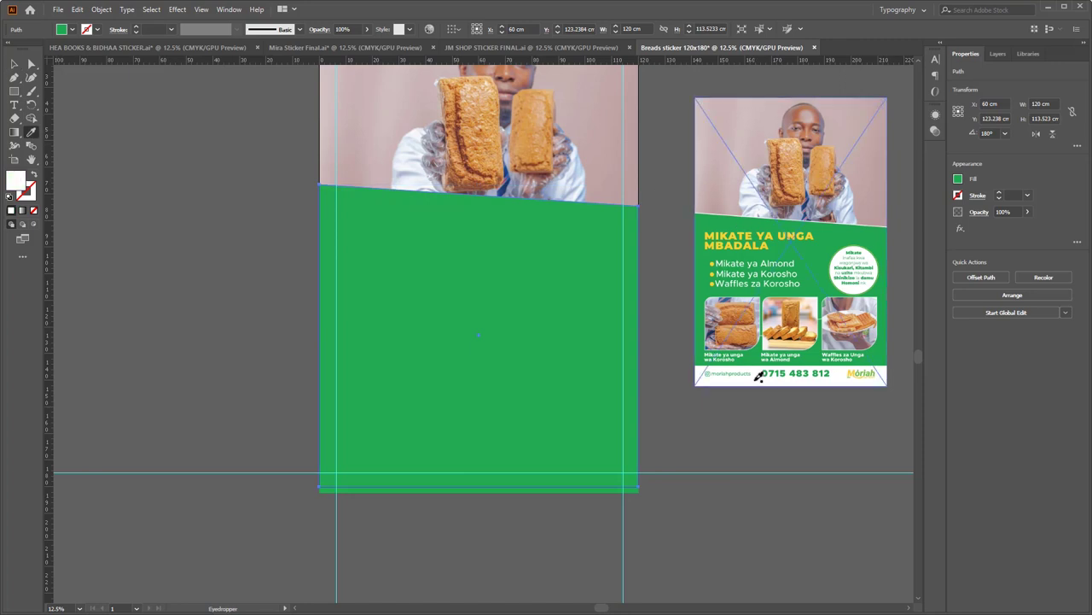
pyautogui.click(756, 381)
# Nudge the green panel upward with the arrow keys so a thin white band shows.
pyautogui.click(13, 65)
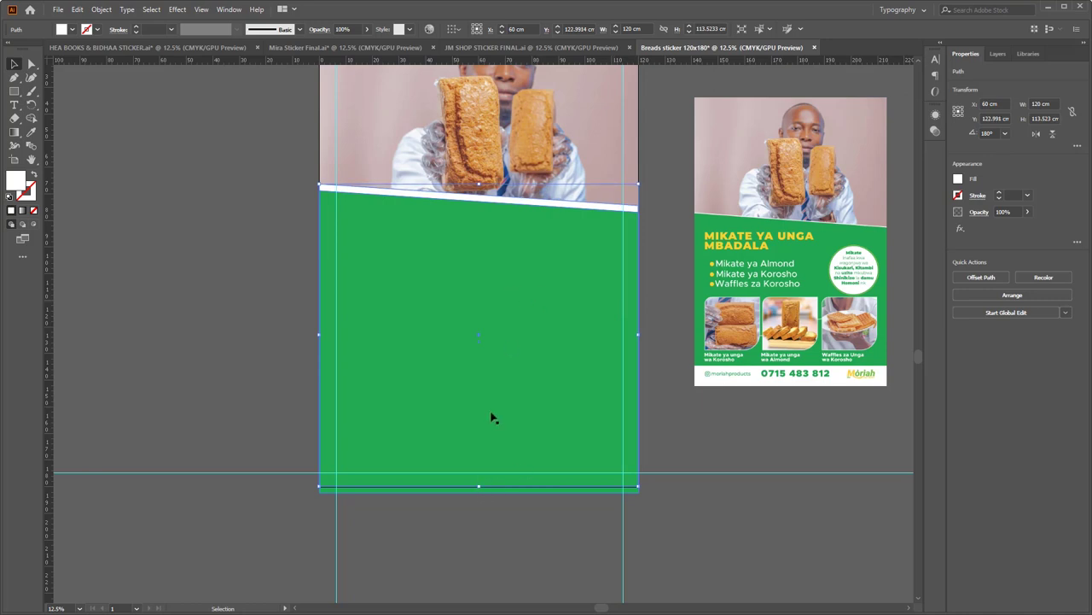
pyautogui.click(504, 348)
pyautogui.press('Up')
pyautogui.press('Up')
pyautogui.press('Up')
pyautogui.press('Up')
pyautogui.press('Up')
pyautogui.press('Up')
pyautogui.hotkey('shift', 'Up')
pyautogui.hotkey('shift', 'Up')
pyautogui.hotkey('shift', 'Up')
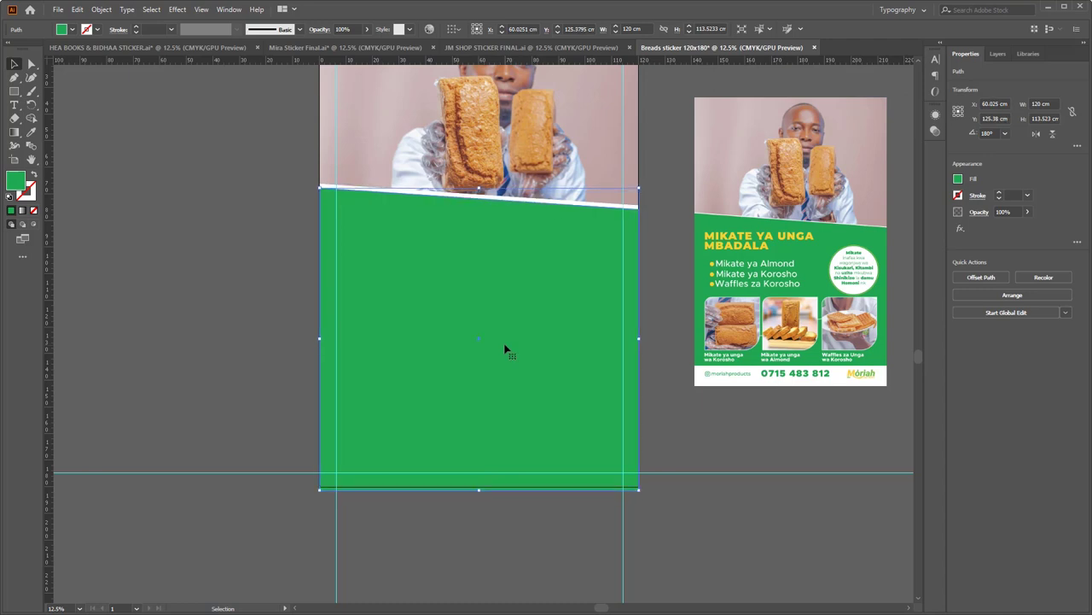
pyautogui.hotkey('shift', 'Up')
pyautogui.hotkey('shift', 'Up')
pyautogui.hotkey('shift', 'Up')
pyautogui.hotkey('shift', 'Up')
pyautogui.press('Up')
pyautogui.press('Up')
pyautogui.press('Up')
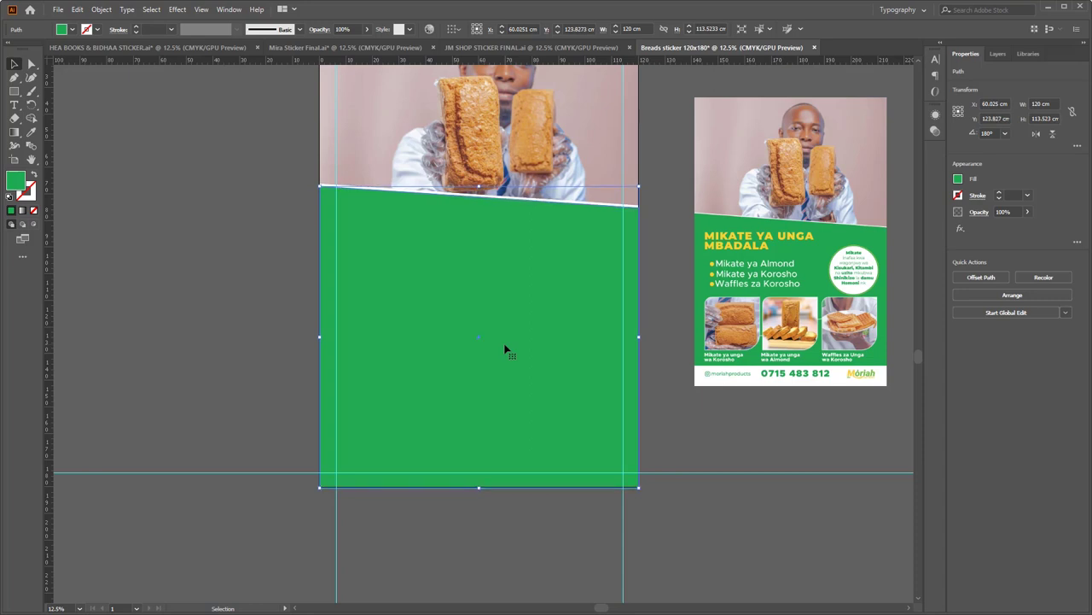
pyautogui.click(746, 513)
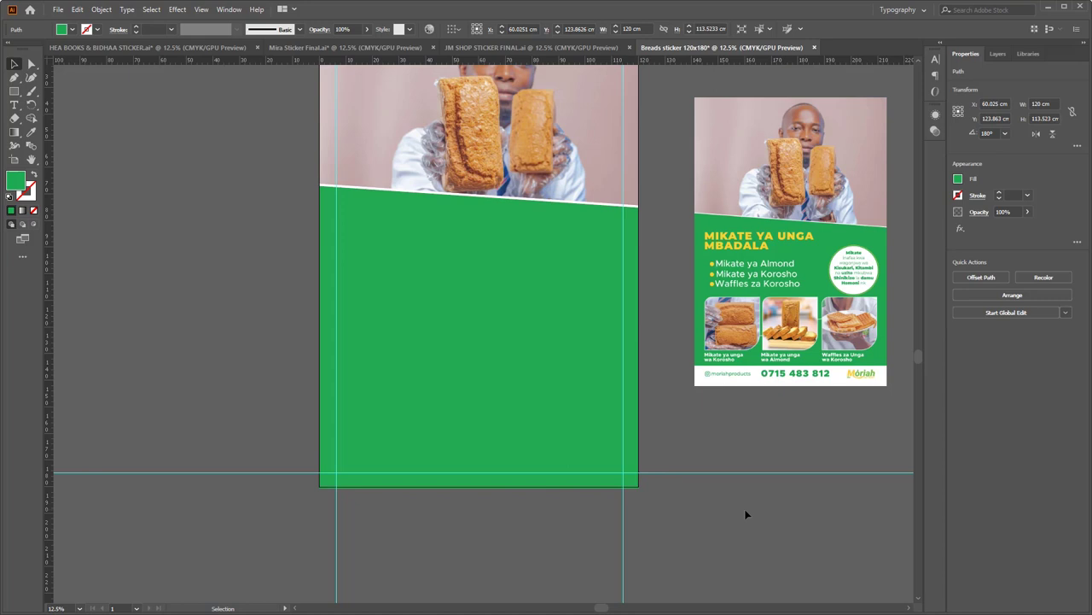
# Refit the green panel's bottom edge to the artboard bottom.
pyautogui.click(480, 487)
pyautogui.moveTo(481, 488); pyautogui.dragTo(481, 485)
pyautogui.click(723, 504)
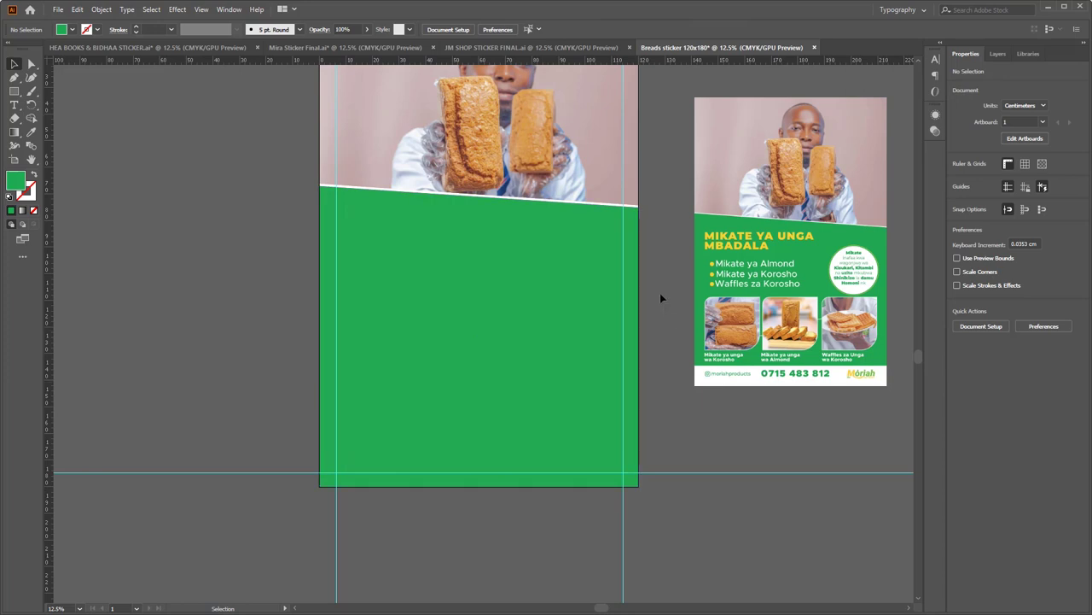
pyautogui.scroll(2, 659, 293)
pyautogui.scroll(-1, 660, 298)
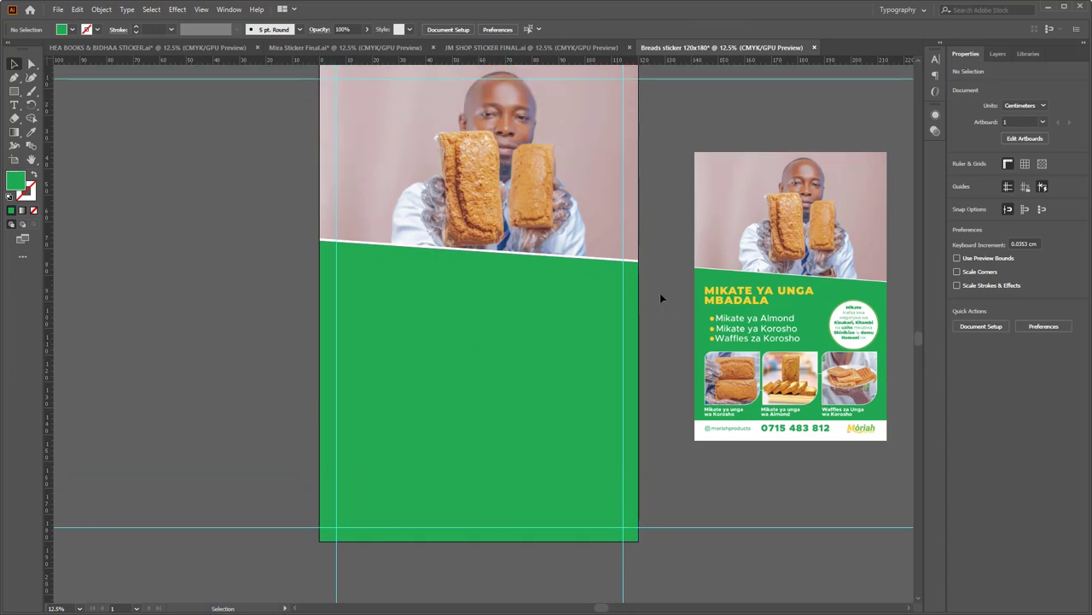
pyautogui.scroll(2, 660, 298)
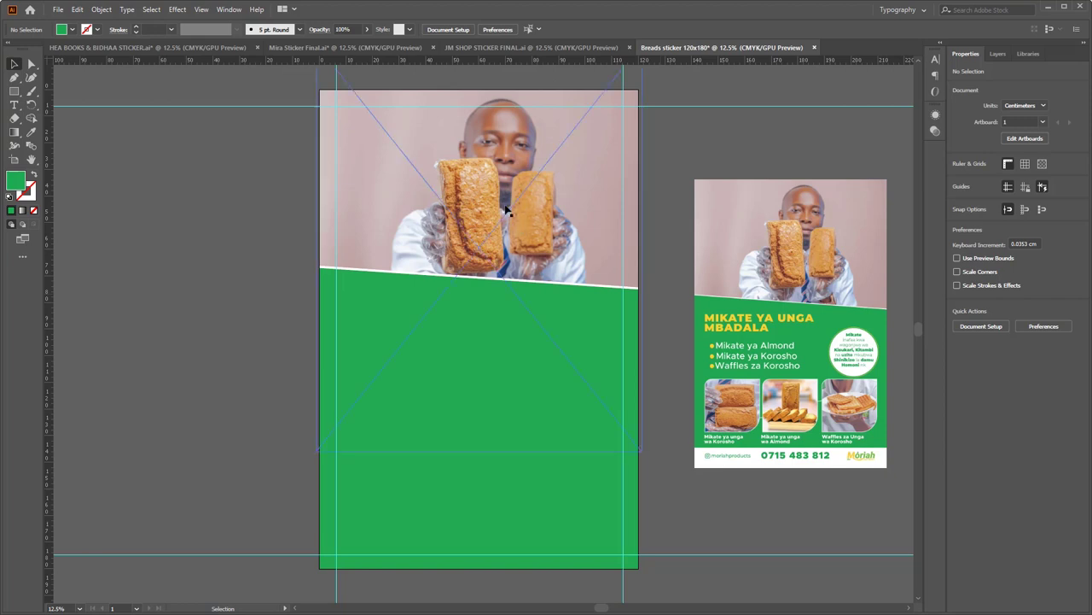
pyautogui.scroll(-3, 508, 210)
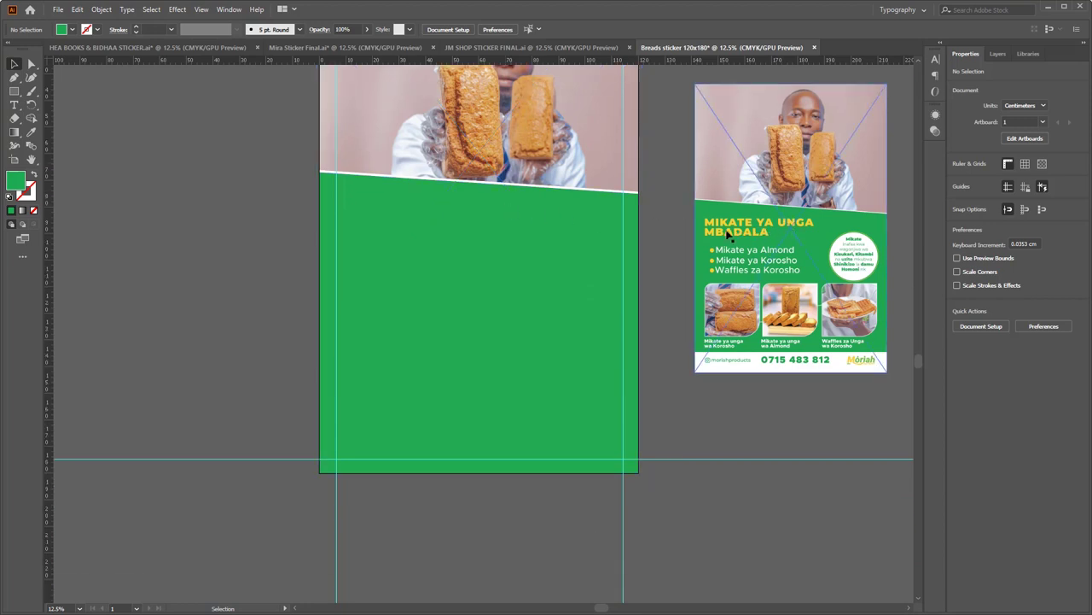
pyautogui.scroll(1, 465, 342)
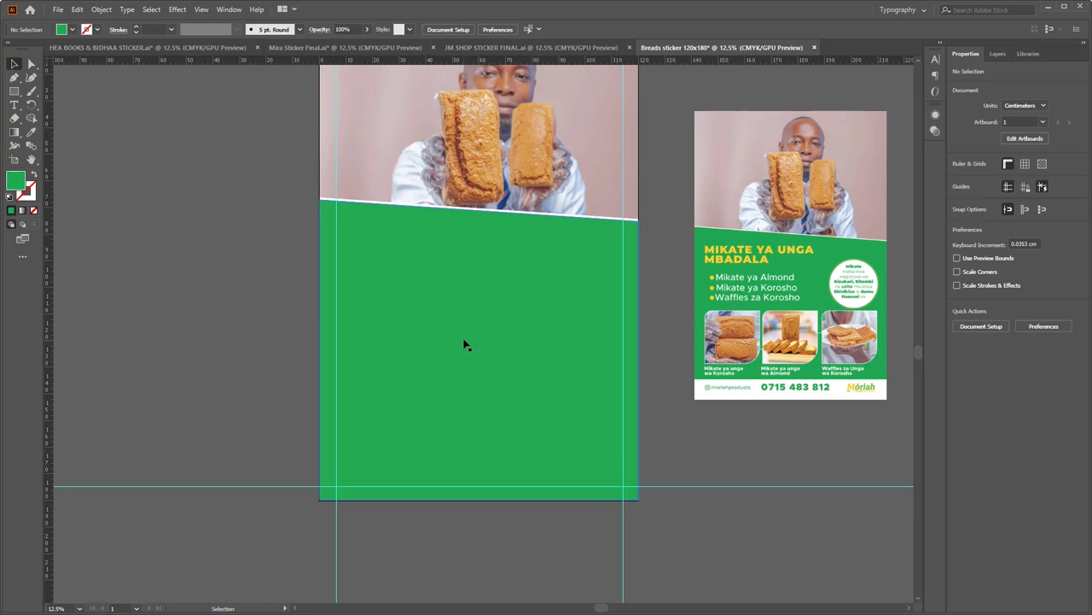
# Place a new text object on the green panel and raise its size to 70 pt.
pyautogui.click(13, 105)
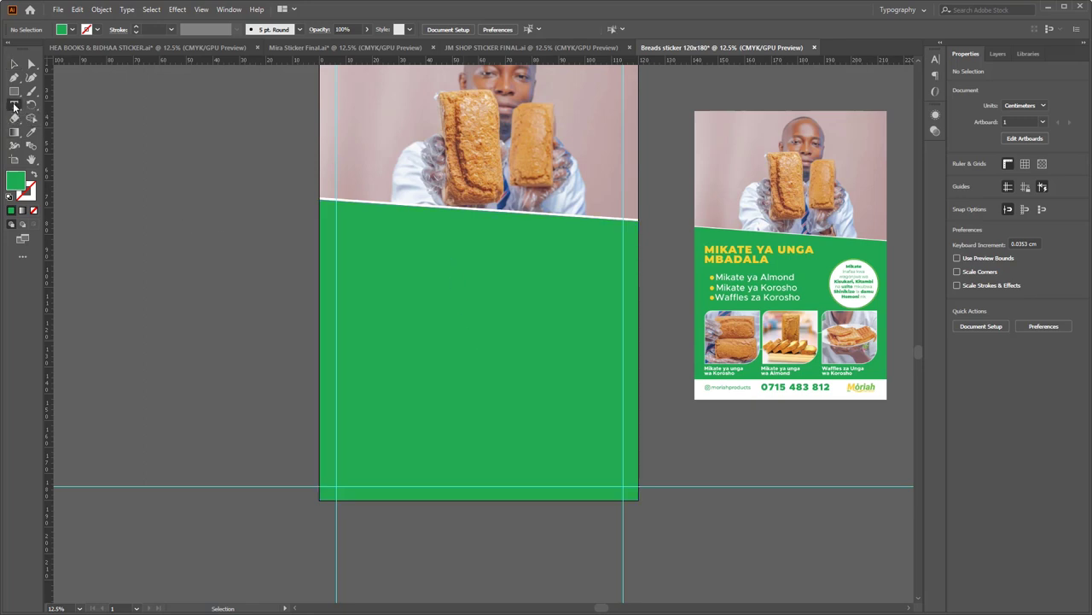
pyautogui.click(356, 257)
pyautogui.press('Escape')
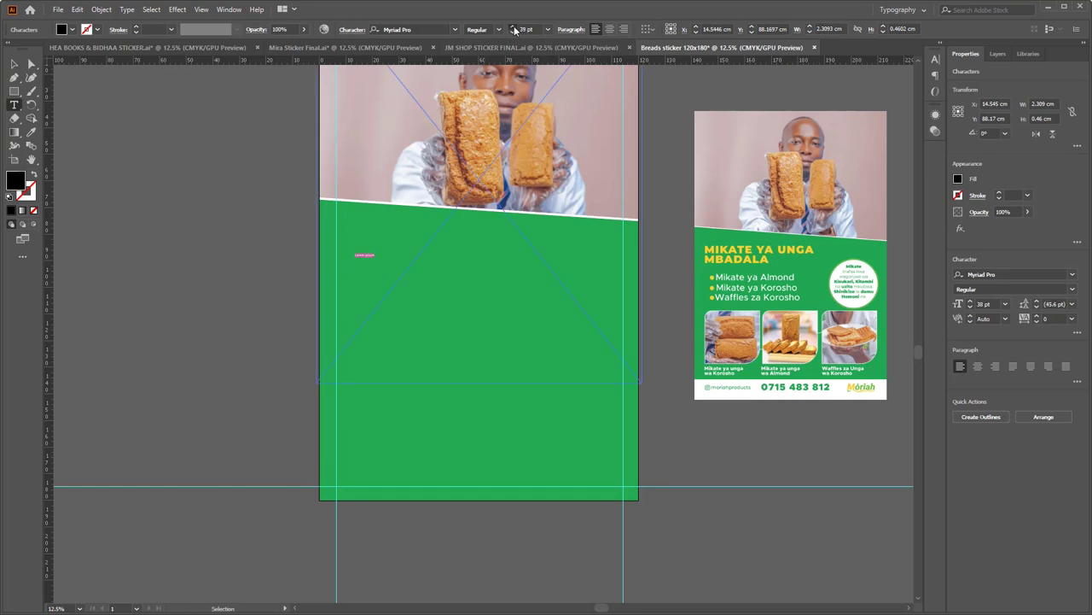
pyautogui.click(512, 27)
pyautogui.click(513, 27)
pyautogui.click(513, 27)
pyautogui.click(514, 27)
pyautogui.click(514, 28)
pyautogui.click(514, 27)
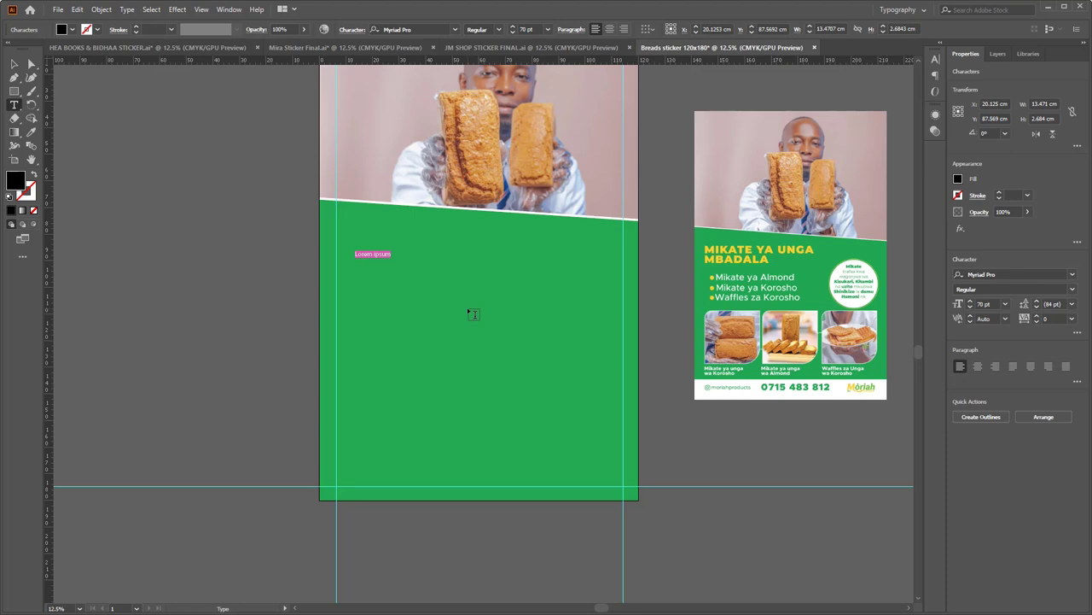
# Type the headline 'Mikate ya ungambada' and set it in Montserrat Black.
pyautogui.write('Mikate ya ungambada')
pyautogui.press('Escape')
pyautogui.hotkey('ctrl', 'q')
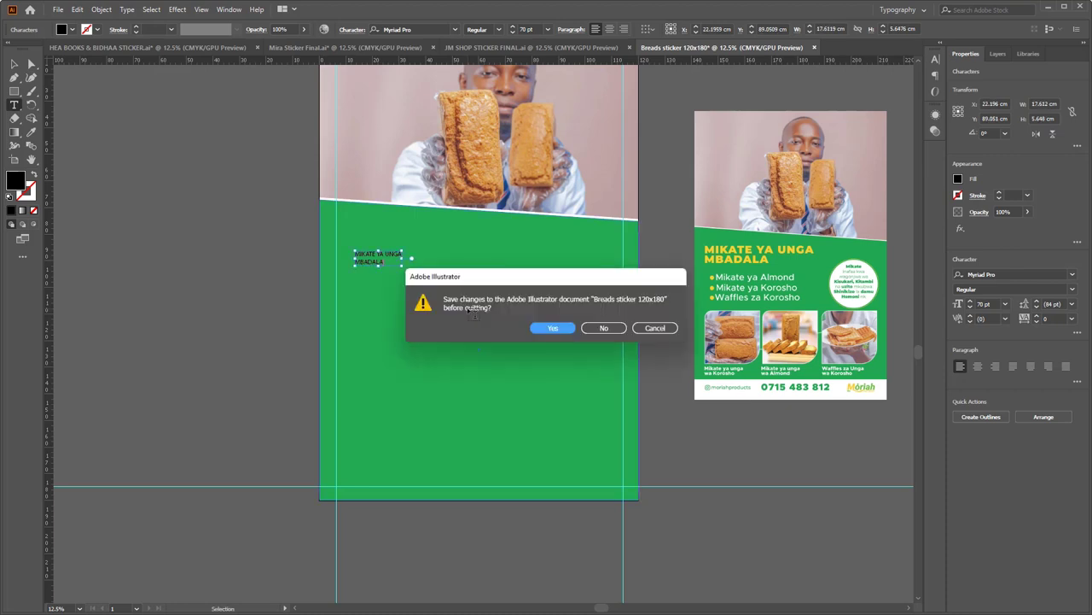
pyautogui.click(654, 327)
pyautogui.press('Return')
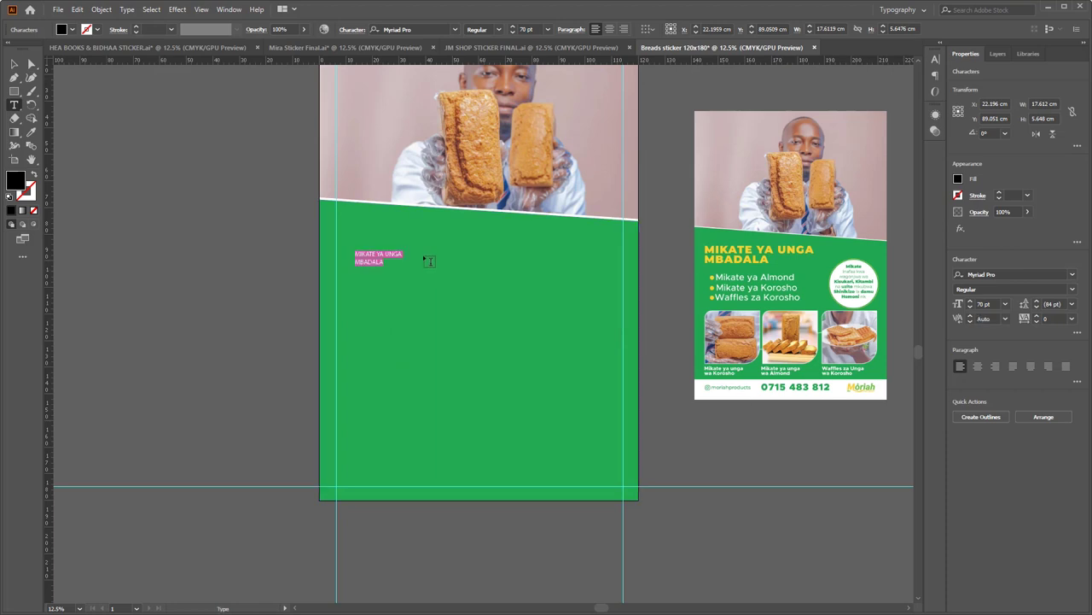
pyautogui.click(403, 30)
pyautogui.write('MONT')
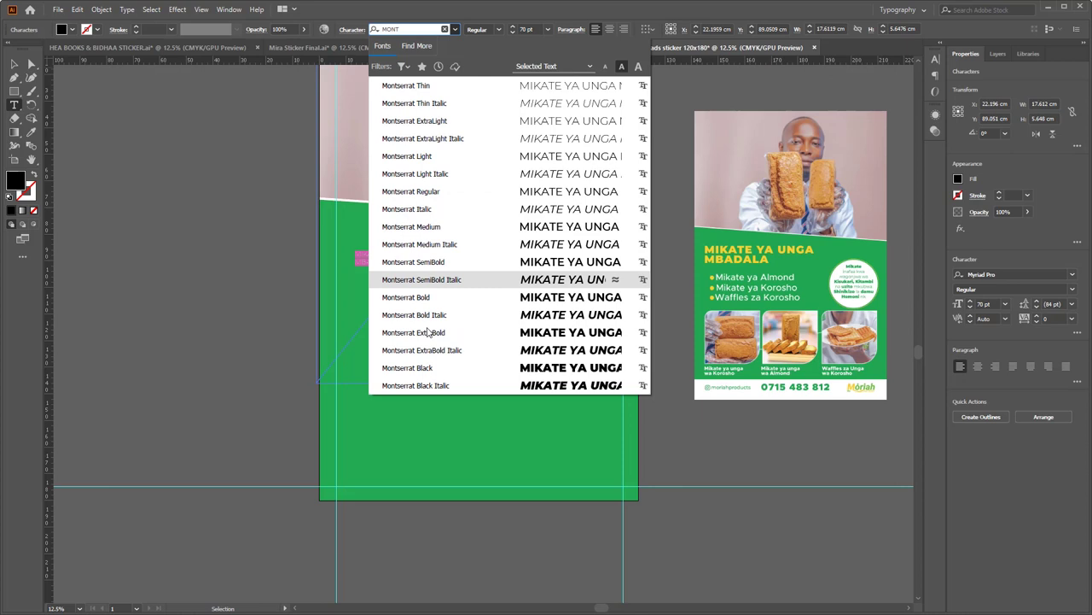
pyautogui.click(431, 369)
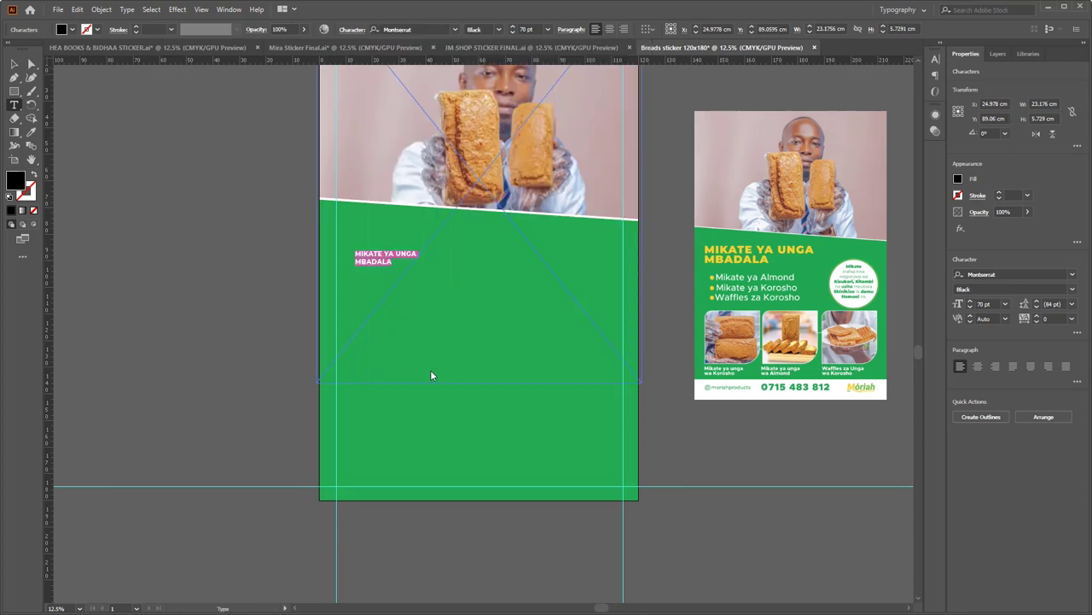
# Scale the Montserrat Black headline to about 224.6 pt across the green panel and select its text.
pyautogui.click(14, 63)
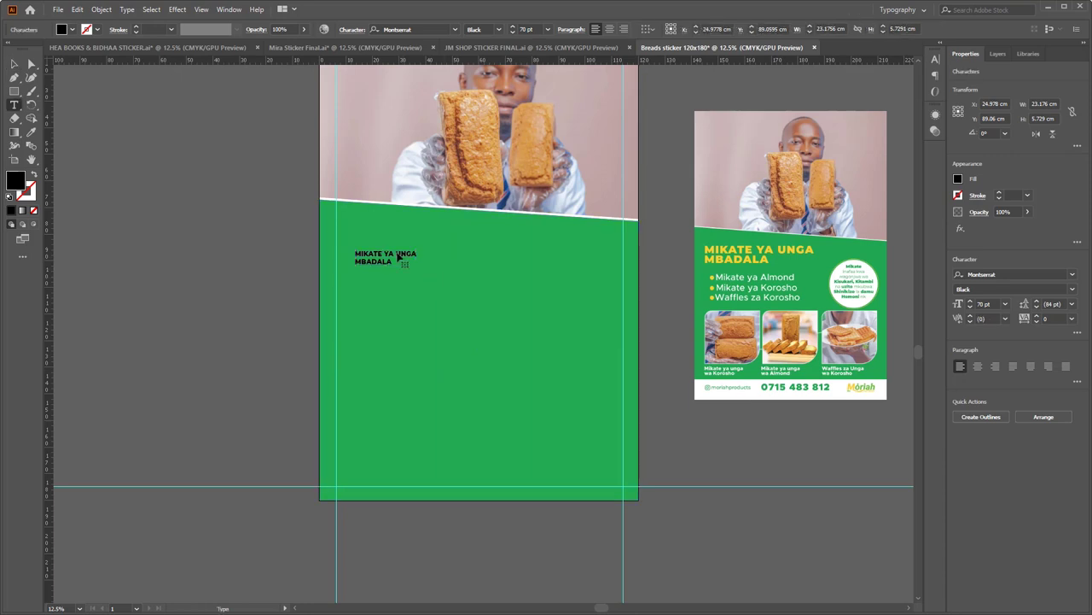
pyautogui.tripleClick(386, 256)
pyautogui.click(15, 64)
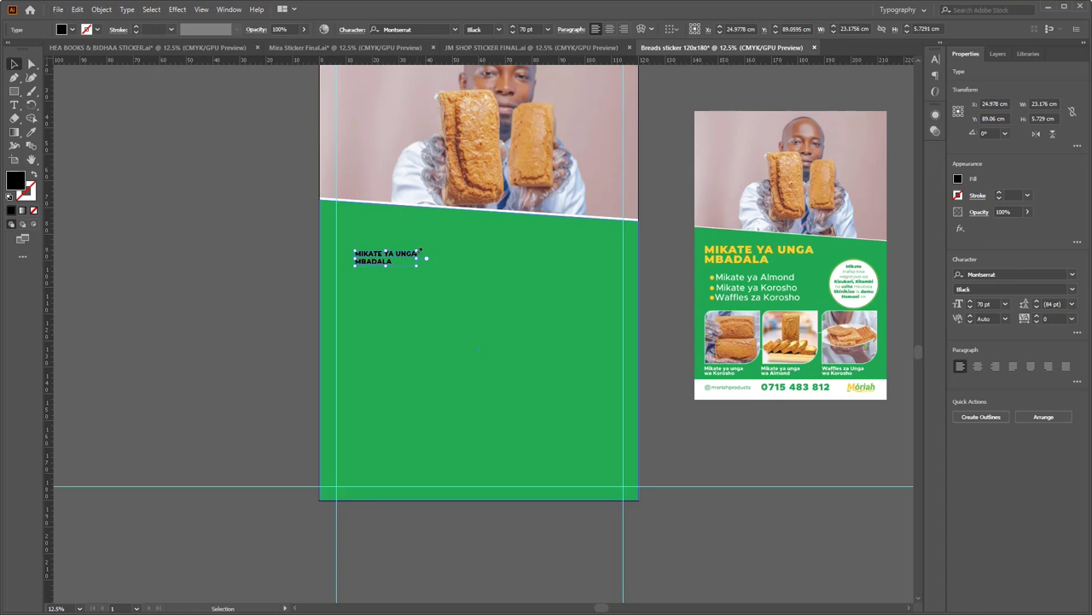
pyautogui.moveTo(418, 252); pyautogui.dragTo(515, 245)
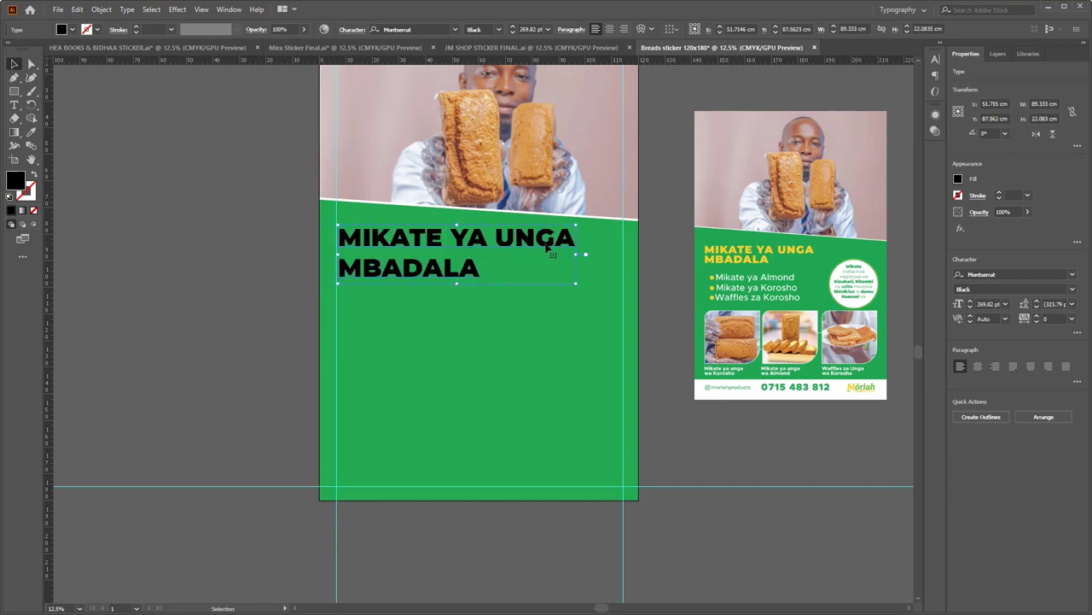
pyautogui.moveTo(578, 255); pyautogui.dragTo(484, 245)
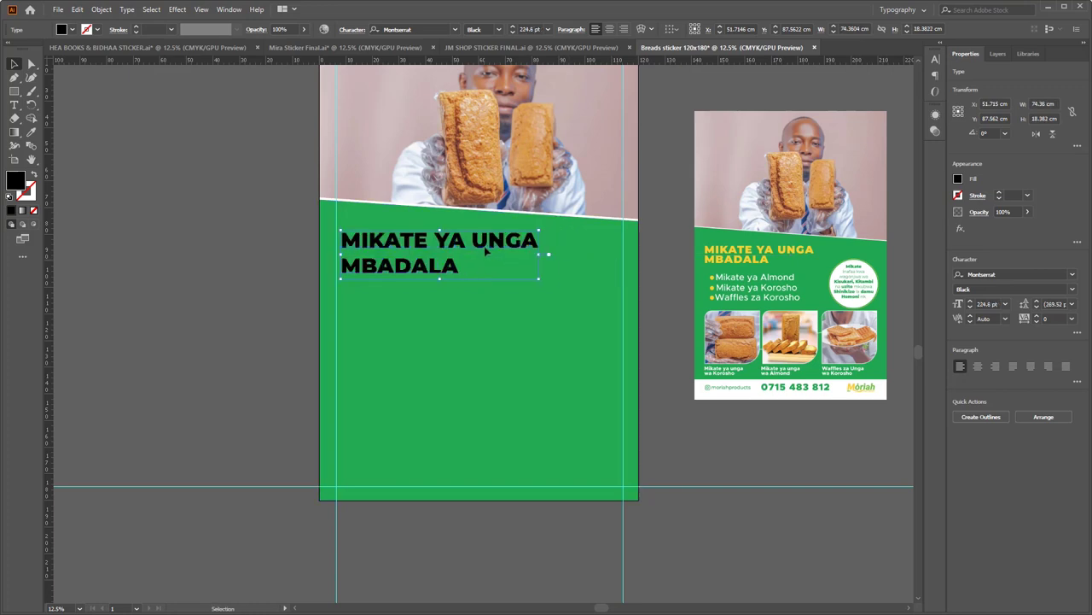
pyautogui.press('t')
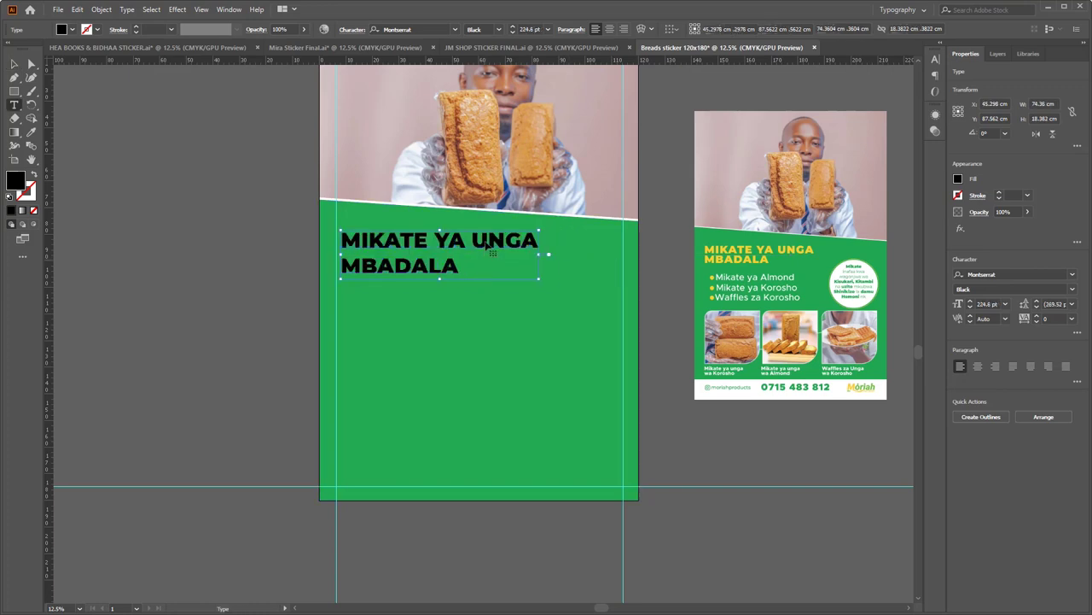
pyautogui.click(488, 245)
pyautogui.hotkey('ctrl', 'a')
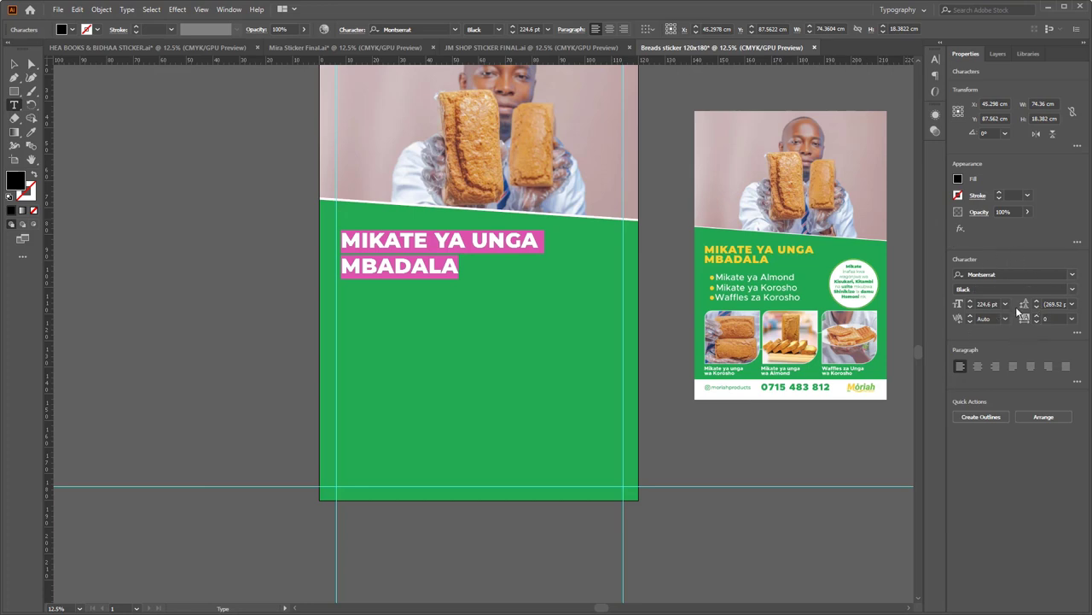
pyautogui.click(228, 9)
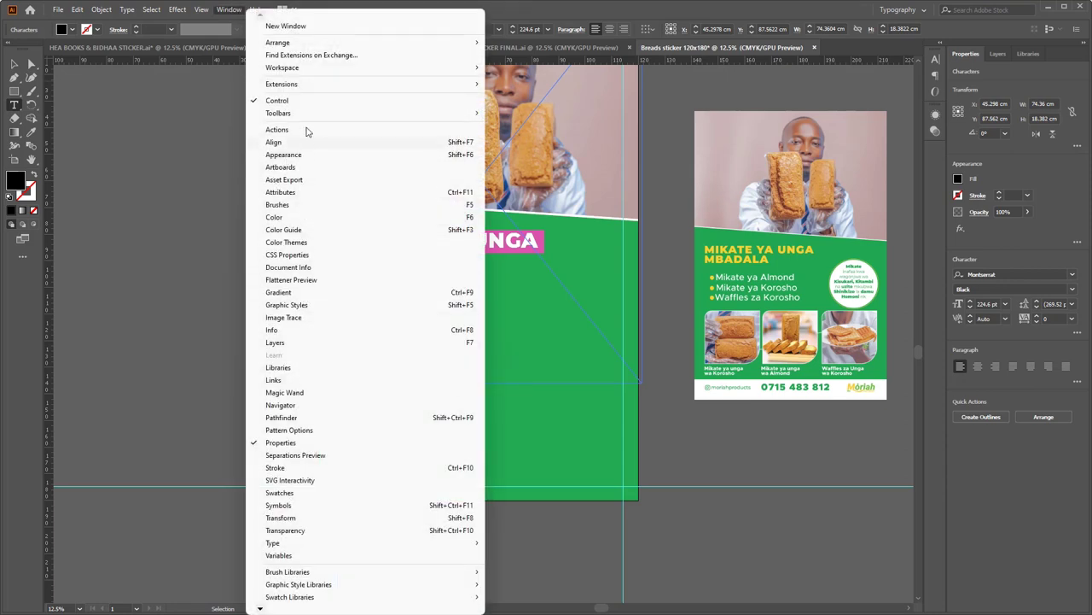
# Restore the Properties panel and tighten the headline's line spacing to 224 pt.
pyautogui.click(282, 442)
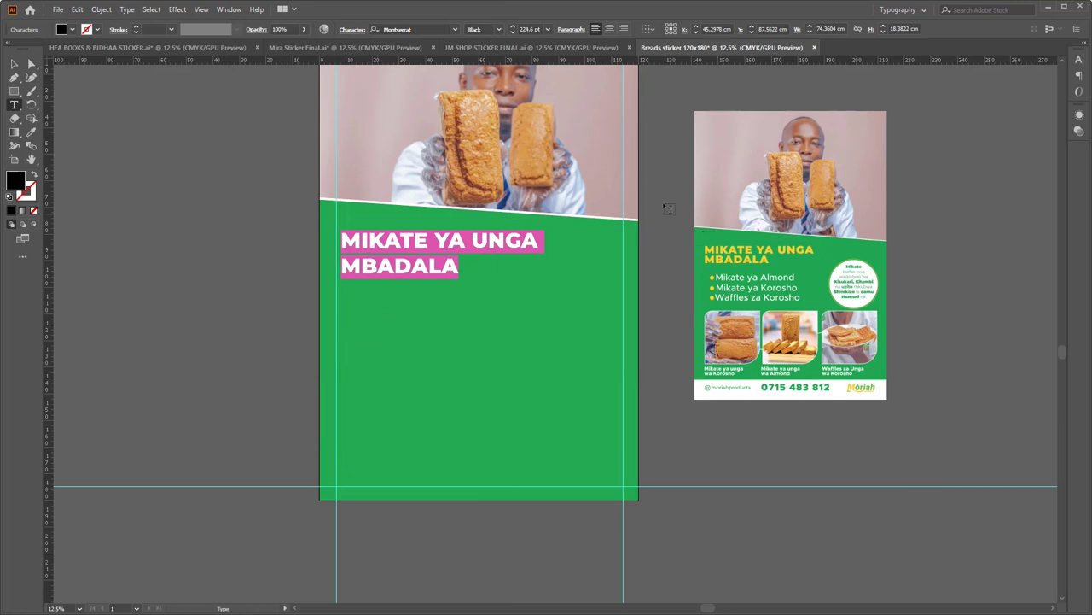
pyautogui.click(229, 10)
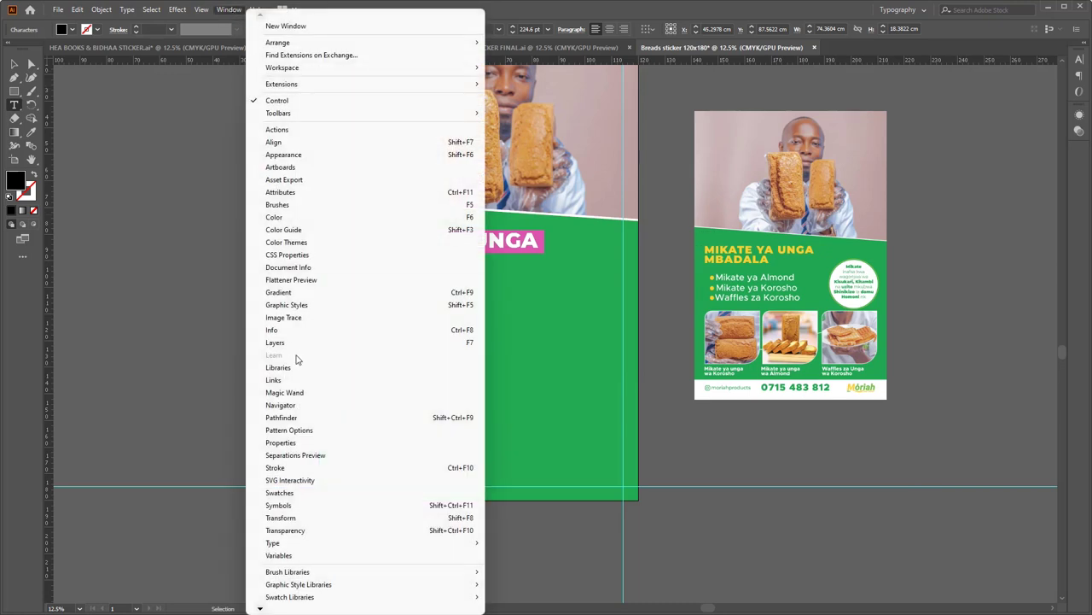
pyautogui.click(282, 442)
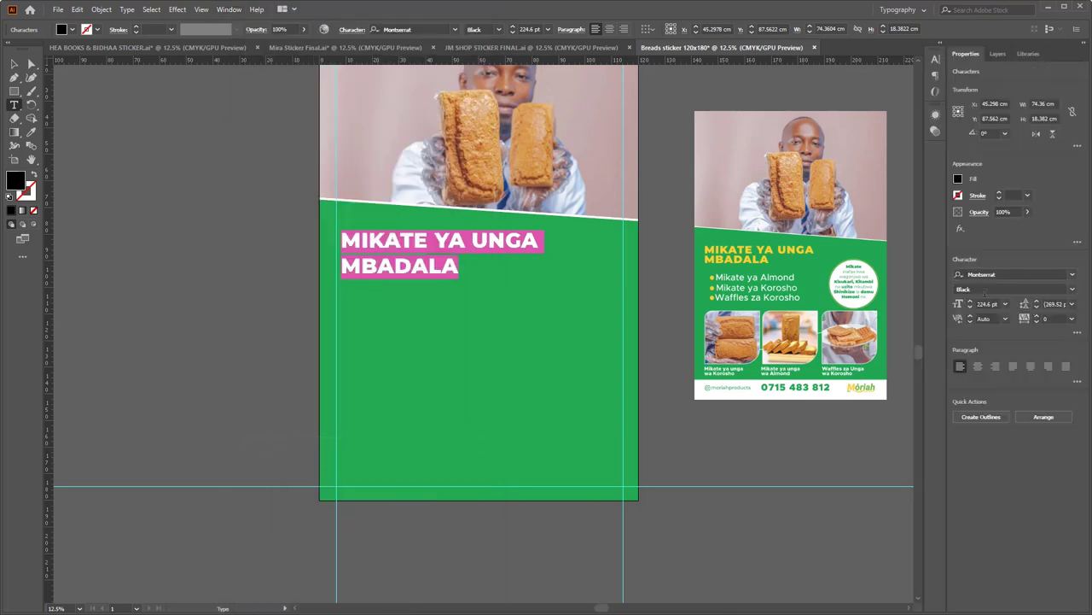
pyautogui.click(1038, 309)
pyautogui.click(1038, 309)
pyautogui.click(1038, 309)
pyautogui.click(1038, 309)
pyautogui.click(1038, 309)
pyautogui.click(1038, 309)
pyautogui.click(1038, 309)
pyautogui.click(1038, 309)
# Move the headline slightly down and fill it with the reference poster's yellow using the Eyedropper.
pyautogui.click(14, 64)
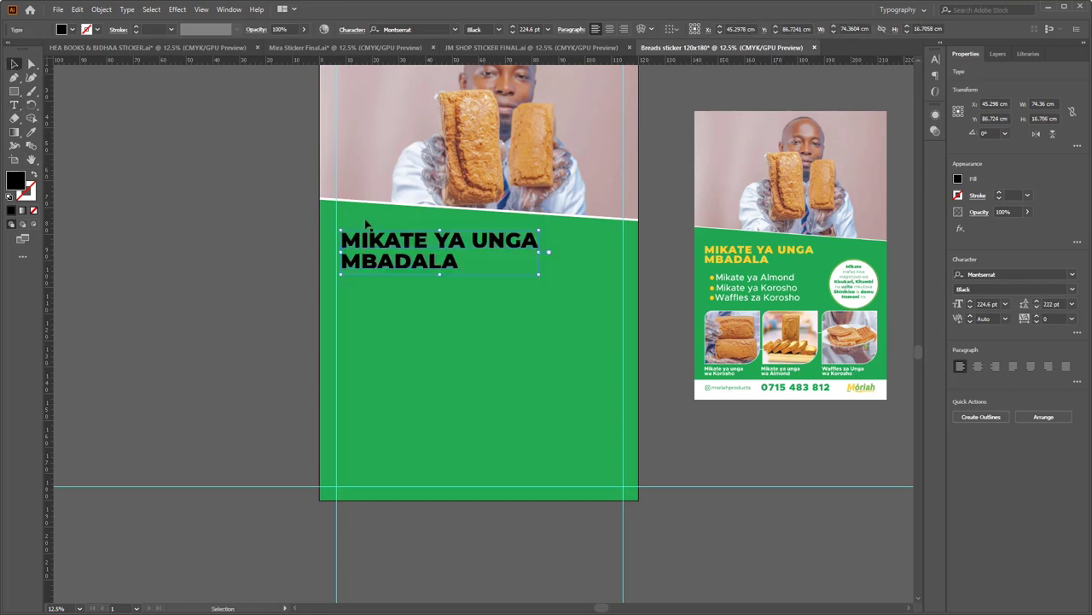
pyautogui.moveTo(424, 249); pyautogui.dragTo(410, 259)
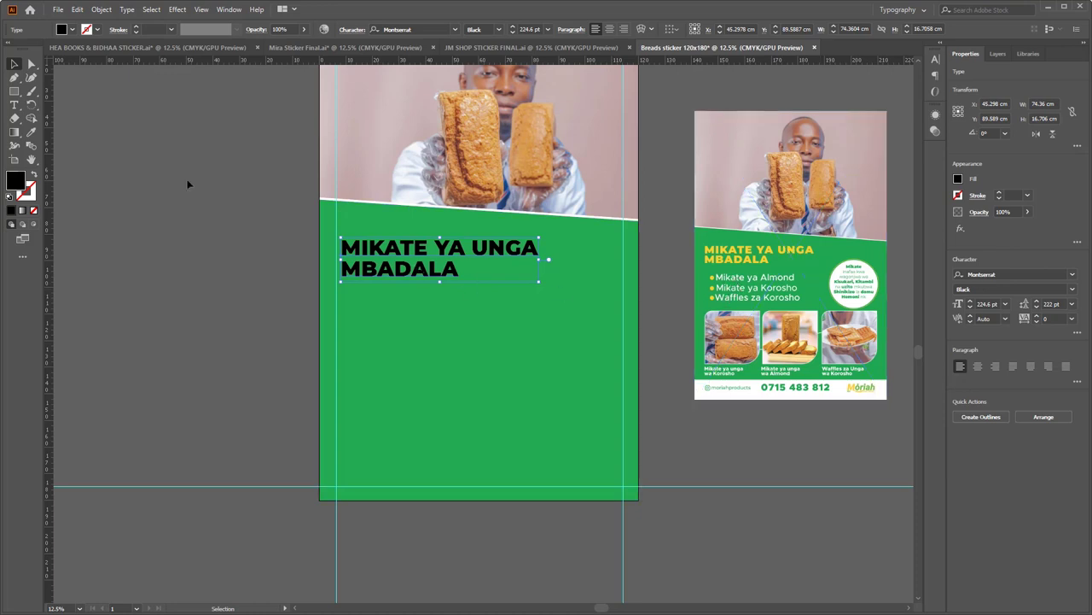
pyautogui.click(31, 132)
pyautogui.click(740, 250)
# Draw a small circle bullet just under the headline.
pyautogui.press('v')
pyautogui.hotkey('ctrl', 'shift', 'a')
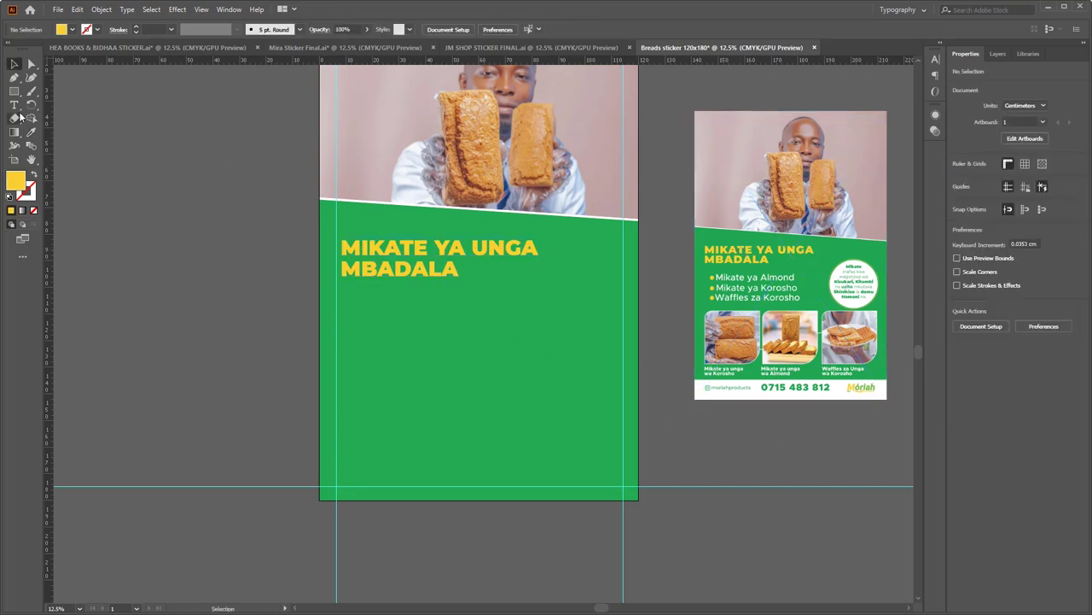
pyautogui.click(14, 91)
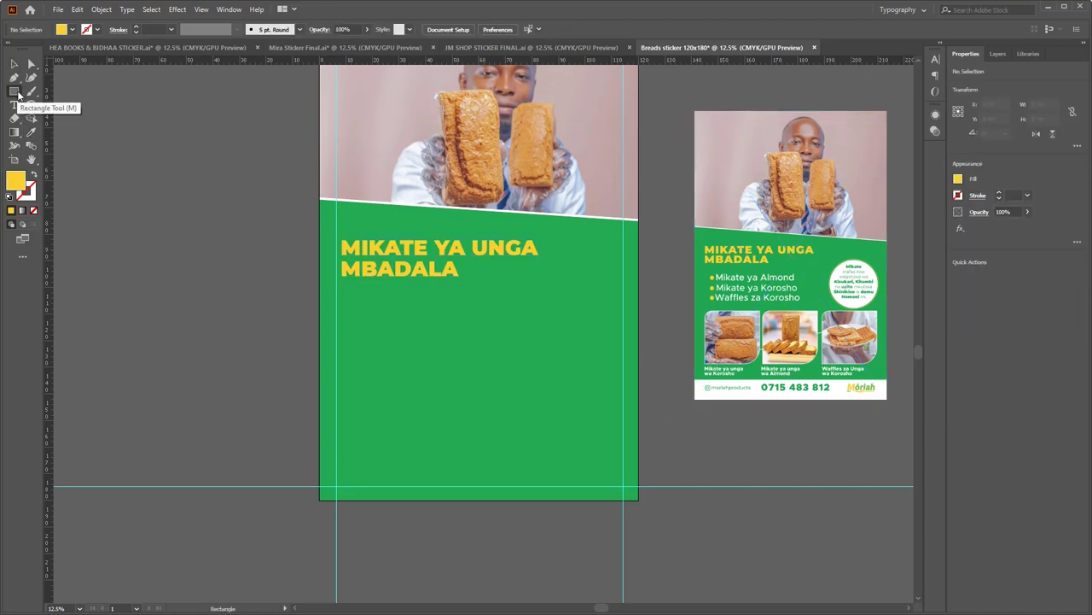
pyautogui.click(14, 91)
pyautogui.click(55, 105)
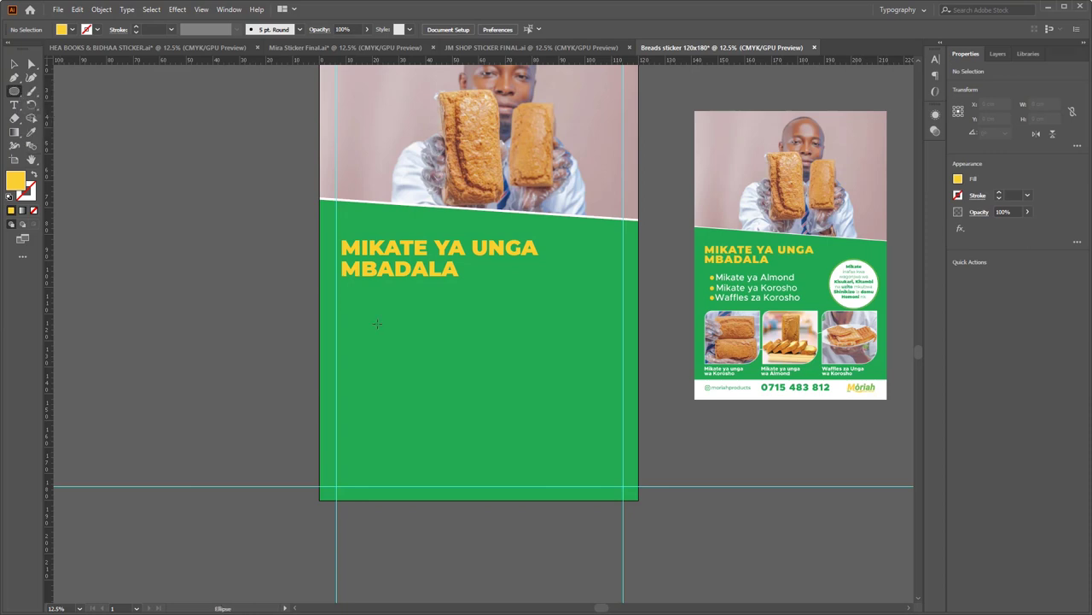
pyautogui.moveTo(363, 309); pyautogui.dragTo(355, 296)
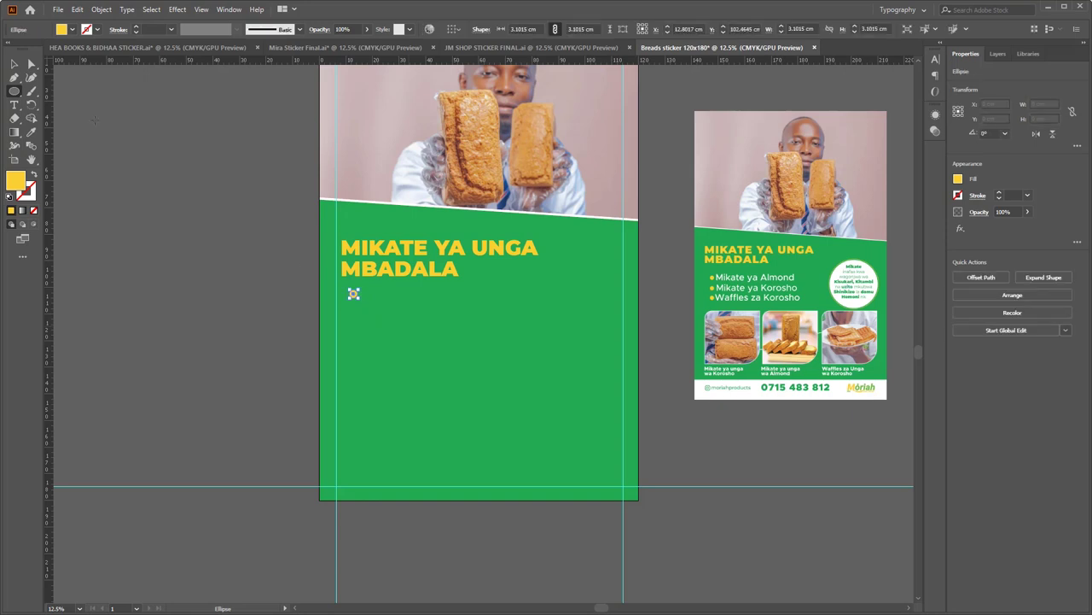
pyautogui.click(13, 65)
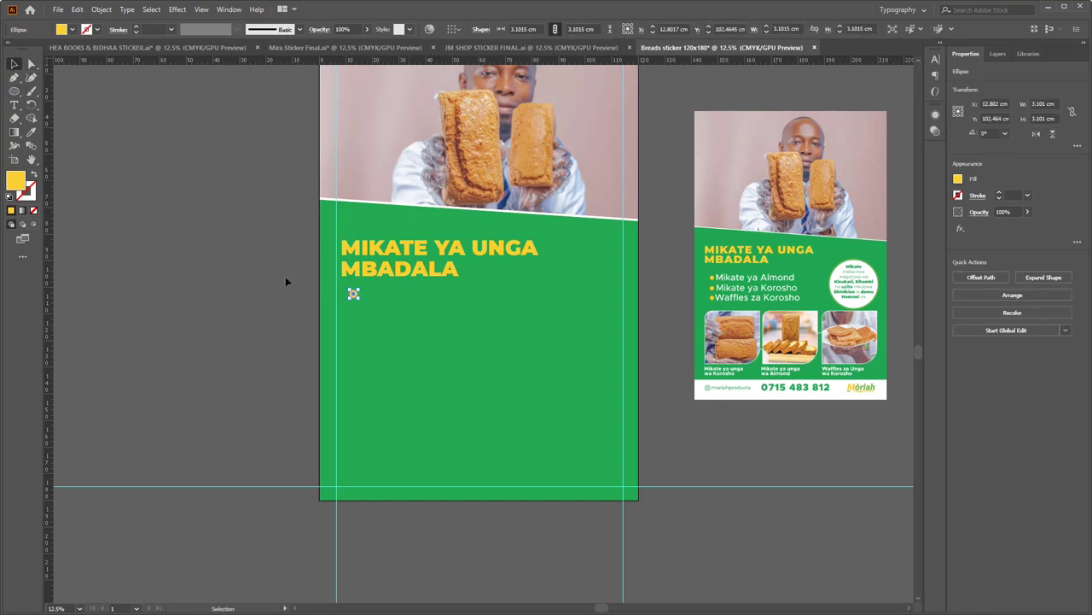
pyautogui.scroll(2, 285, 276)
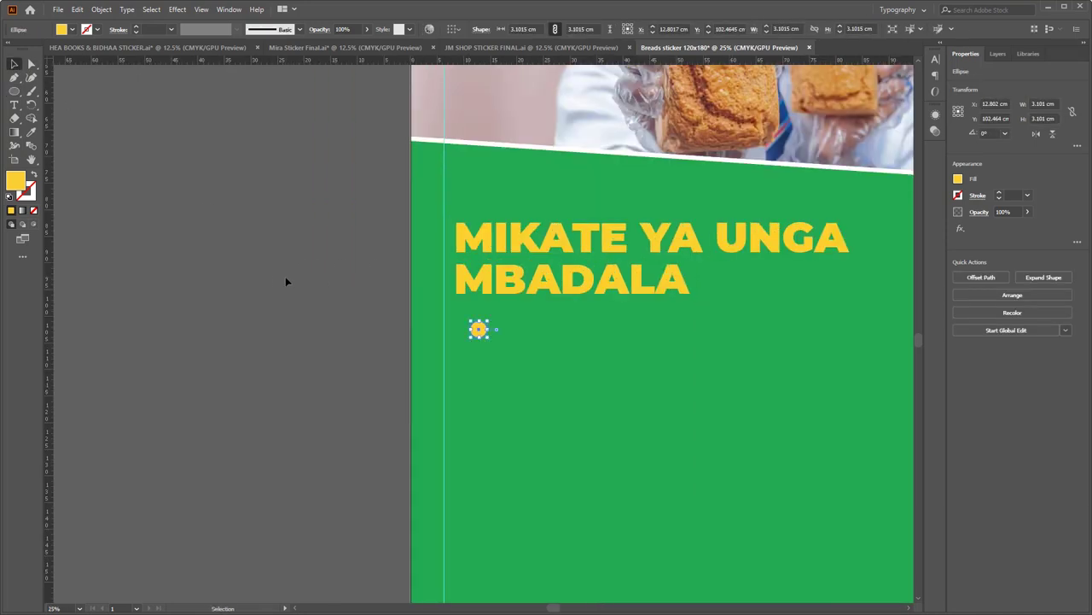
pyautogui.moveTo(480, 329); pyautogui.dragTo(475, 314)
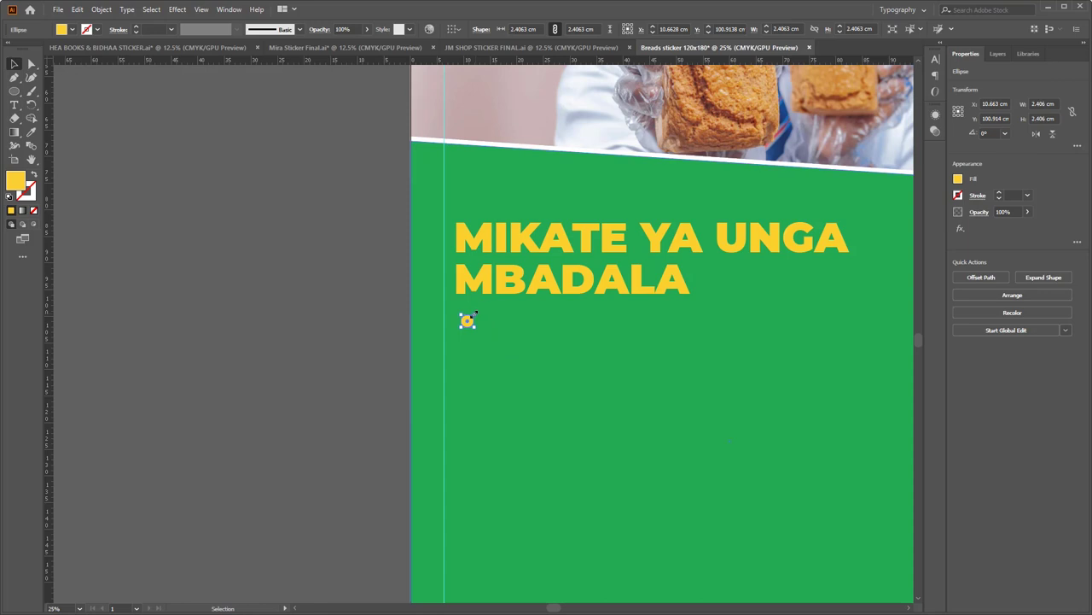
# Add the text 'Mikate ya Korosho' and move it beside the bullet.
pyautogui.click(13, 104)
pyautogui.click(513, 335)
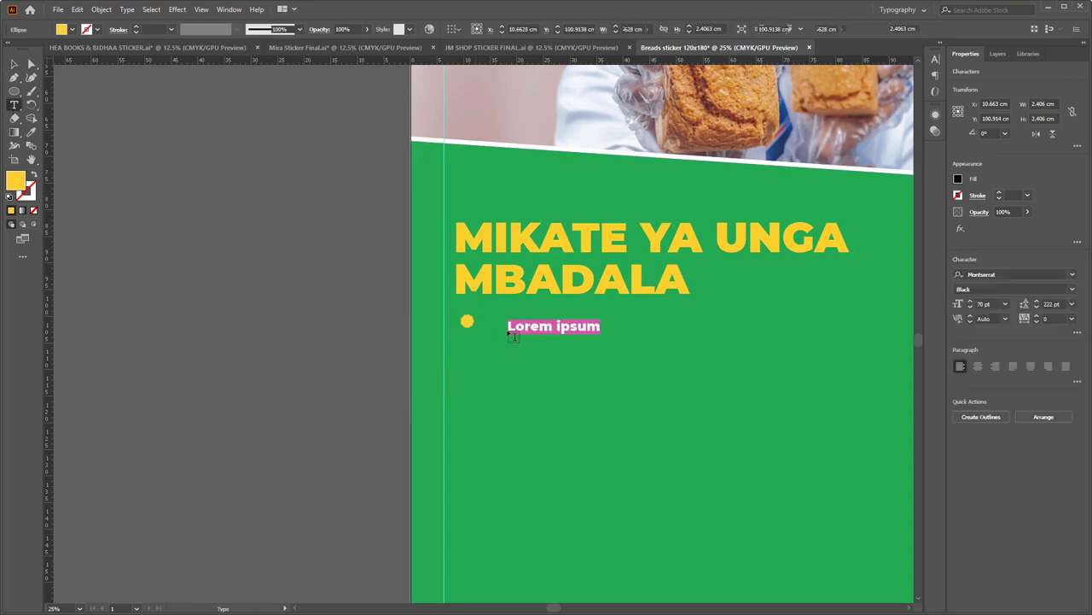
pyautogui.write('moIK')
pyautogui.press('BackSpace')
pyautogui.press('BackSpace')
pyautogui.press('BackSpace')
pyautogui.press('BackSpace')
pyautogui.write('Mikate ya Korosho')
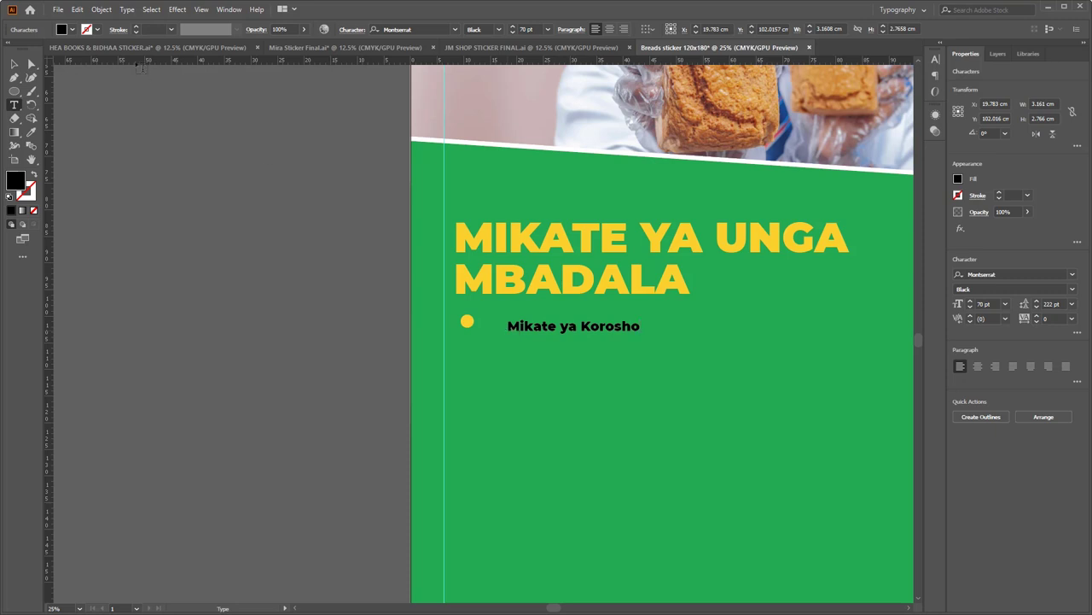
pyautogui.click(13, 63)
pyautogui.moveTo(604, 328); pyautogui.dragTo(578, 326)
pyautogui.click(563, 282)
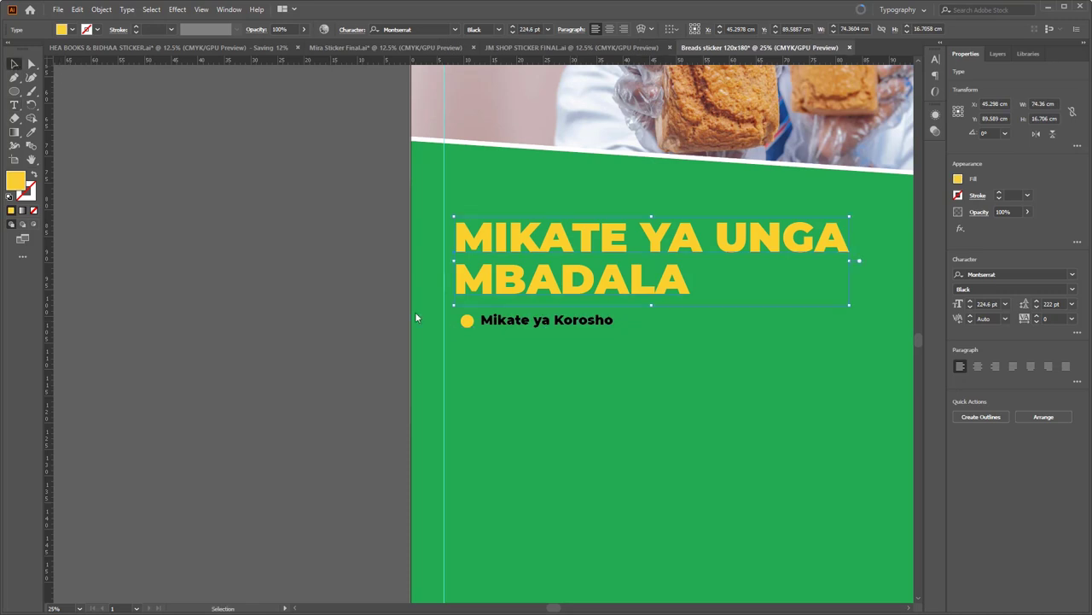
# Reduce the headline's font size to 200 pt.
pyautogui.press('t')
pyautogui.click(587, 245)
pyautogui.hotkey('ctrl', 'a')
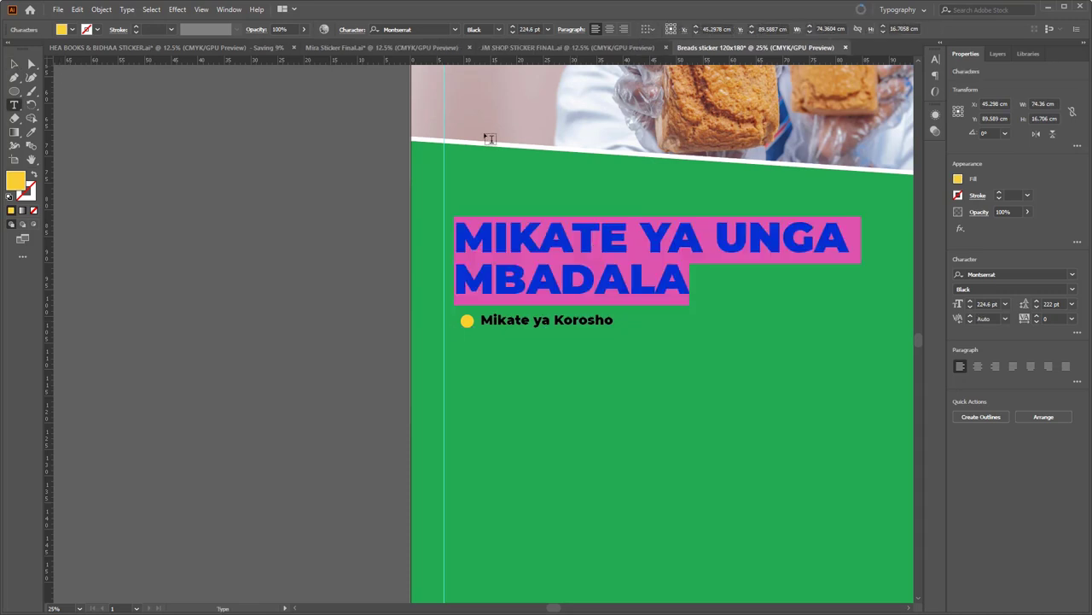
pyautogui.click(529, 29)
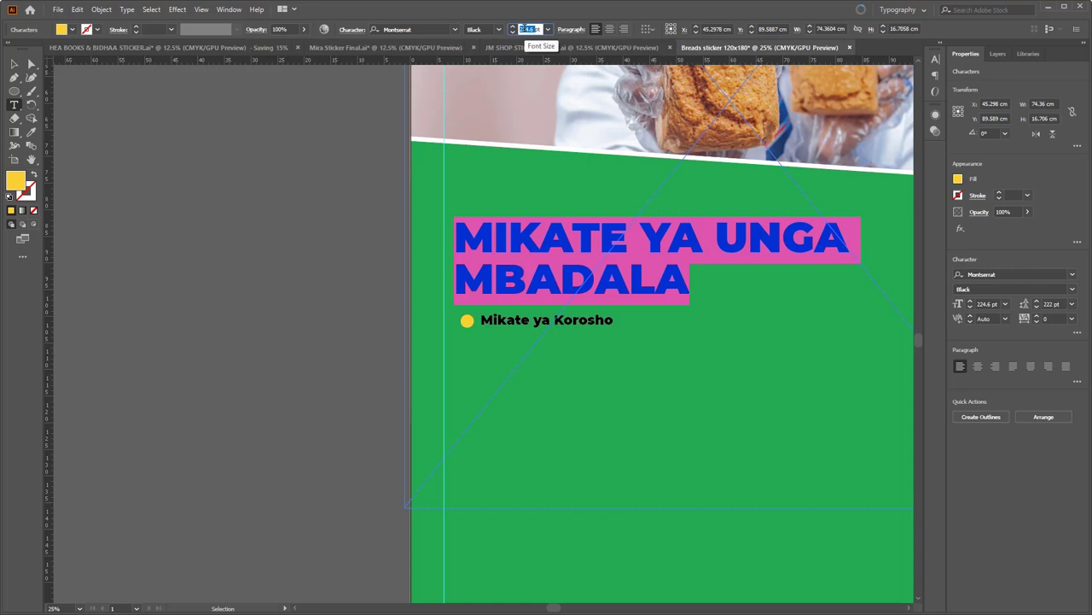
pyautogui.write('2')
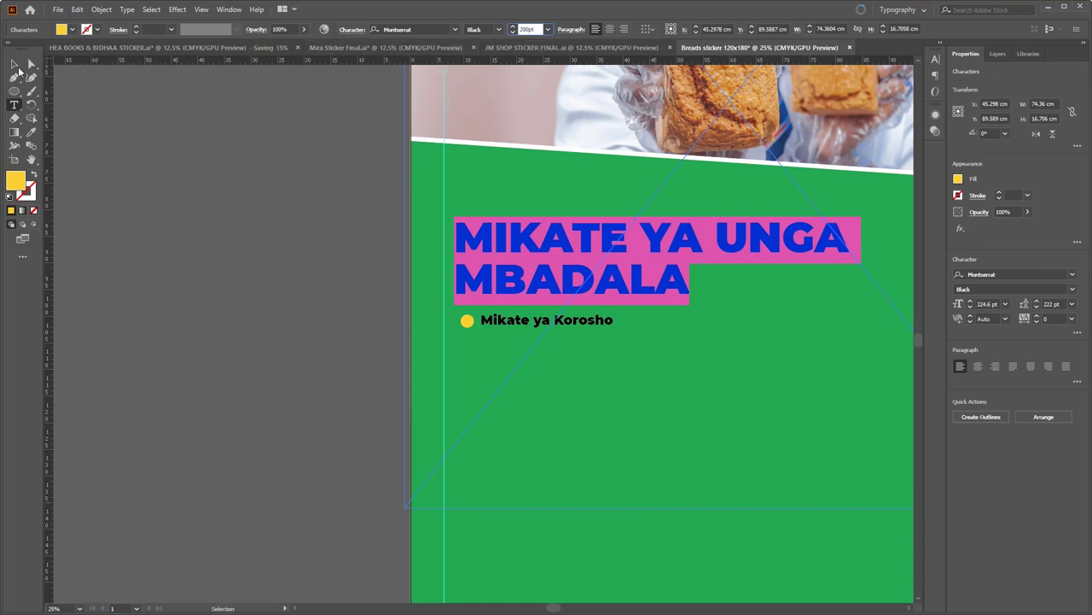
pyautogui.write('00')
pyautogui.press('Return')
pyautogui.press('Escape')
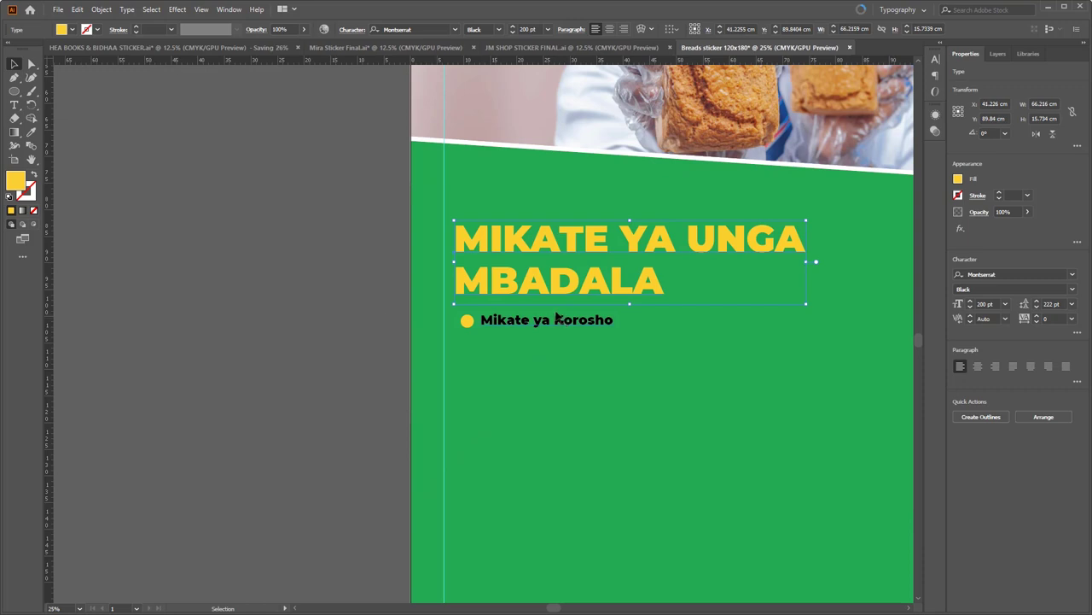
pyautogui.click(565, 342)
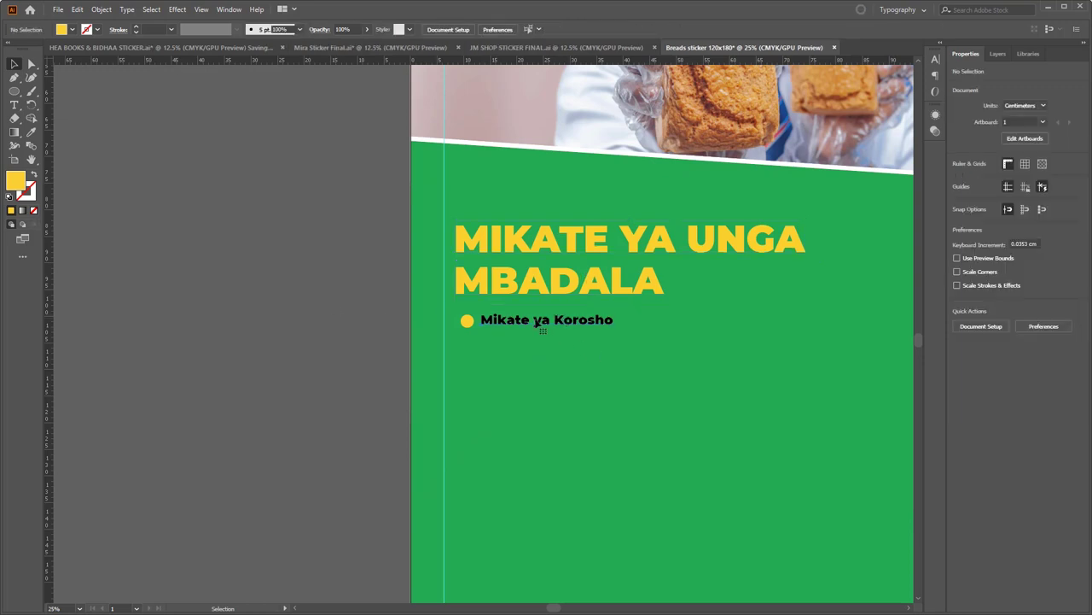
# Enlarge the Mikate ya Korosho line to 100 pt.
pyautogui.click(543, 329)
pyautogui.tripleClick(543, 324)
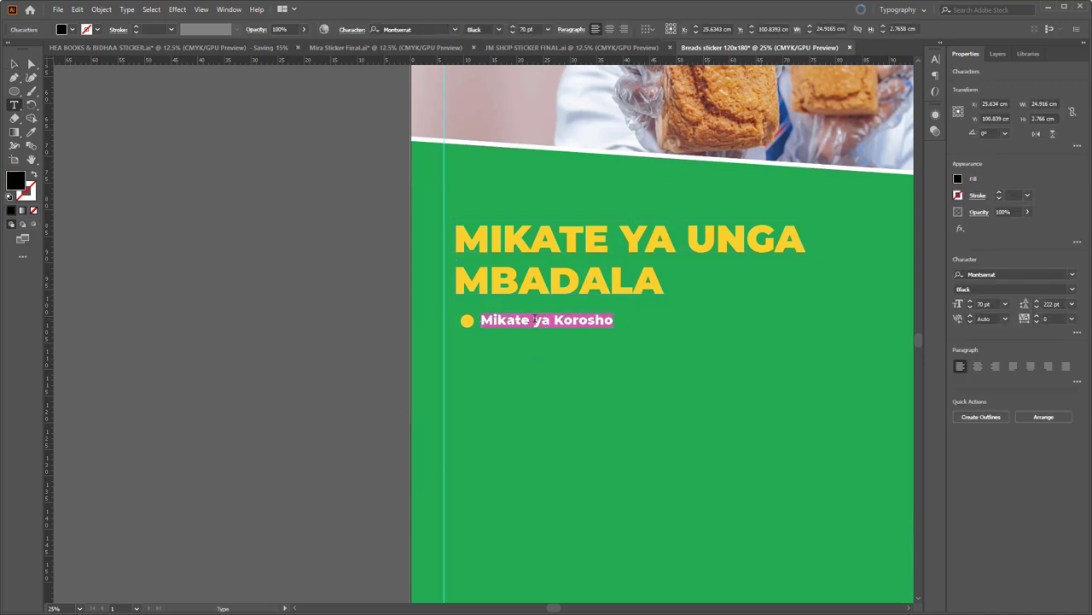
pyautogui.click(524, 30)
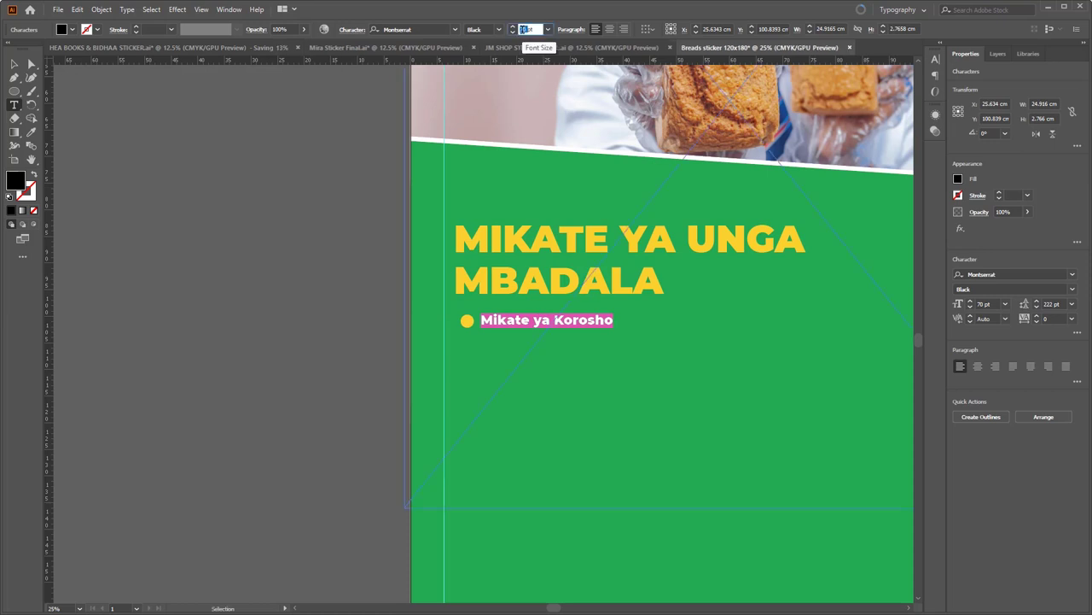
pyautogui.click(524, 30)
pyautogui.write('100')
pyautogui.click(13, 64)
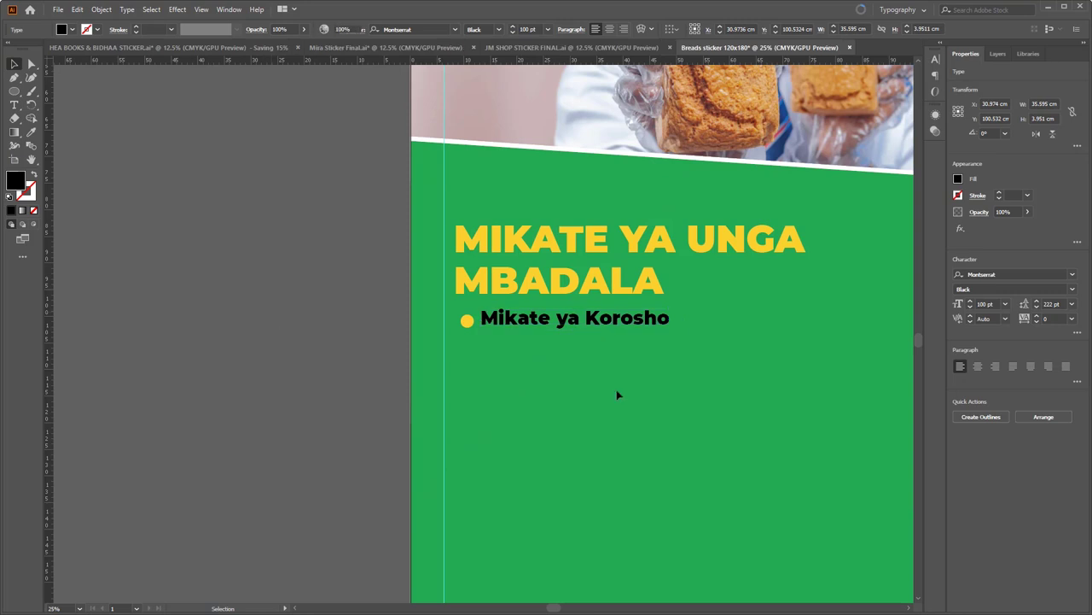
# Set Mikate ya Korosho to Medium weight and move it with its bullet lower.
pyautogui.click(506, 327)
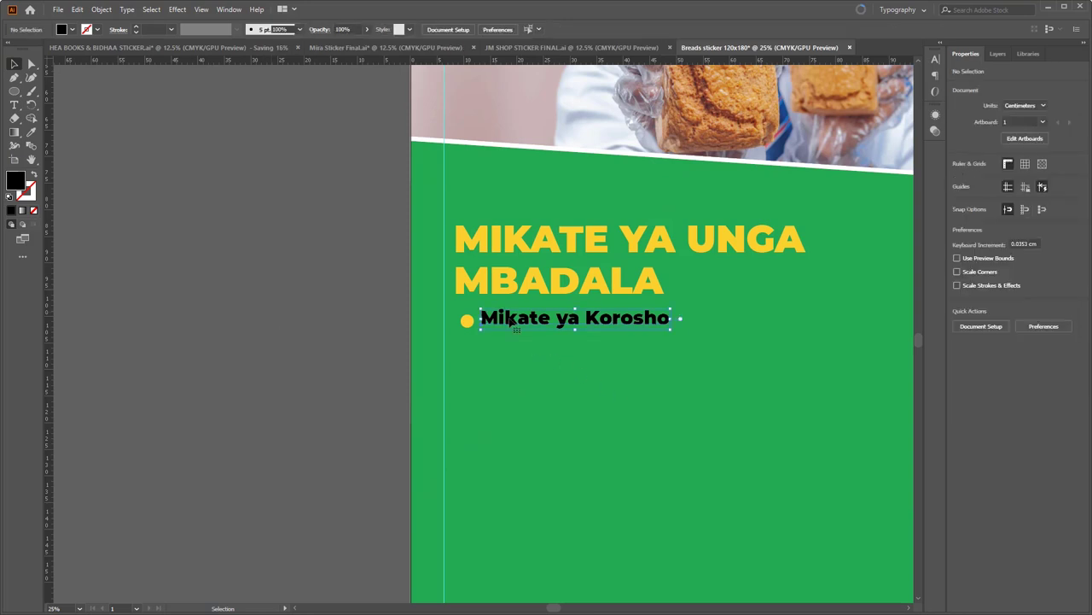
pyautogui.doubleClick(512, 321)
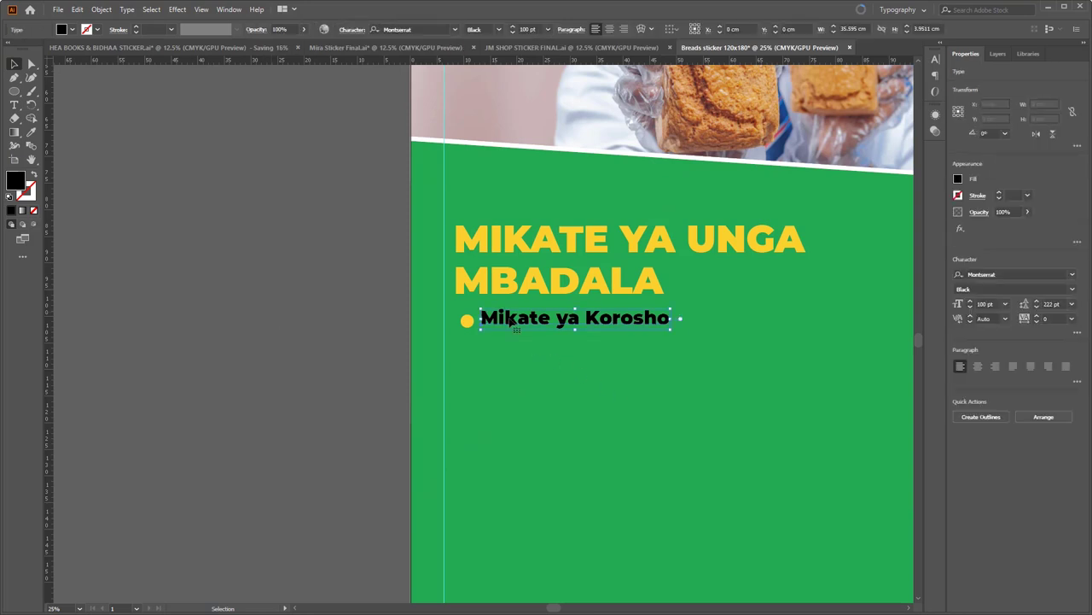
pyautogui.hotkey('ctrl', 'a')
pyautogui.click(498, 29)
pyautogui.click(494, 145)
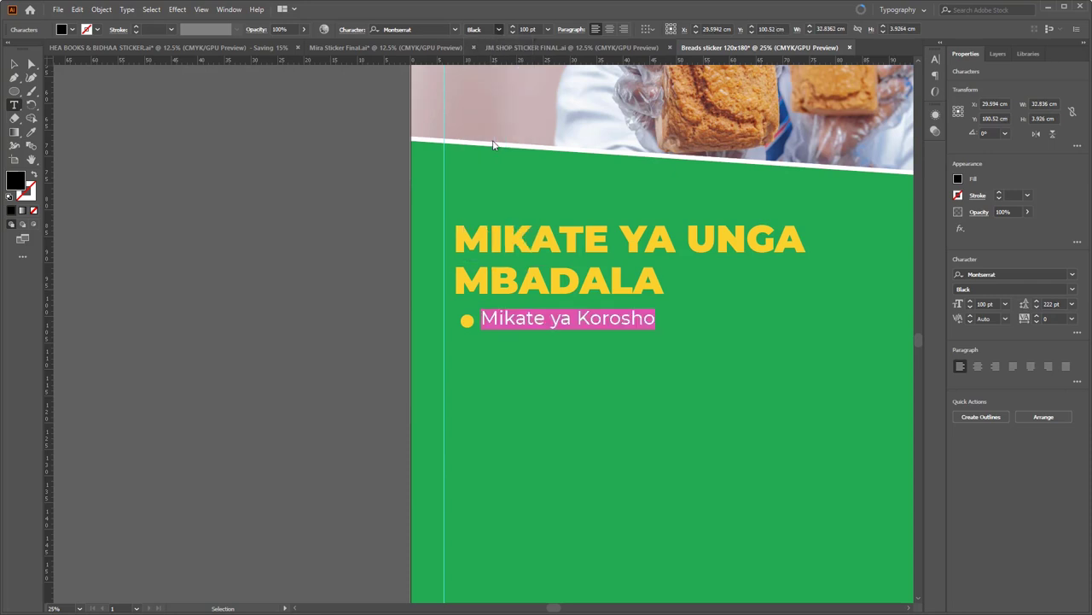
pyautogui.press('Escape')
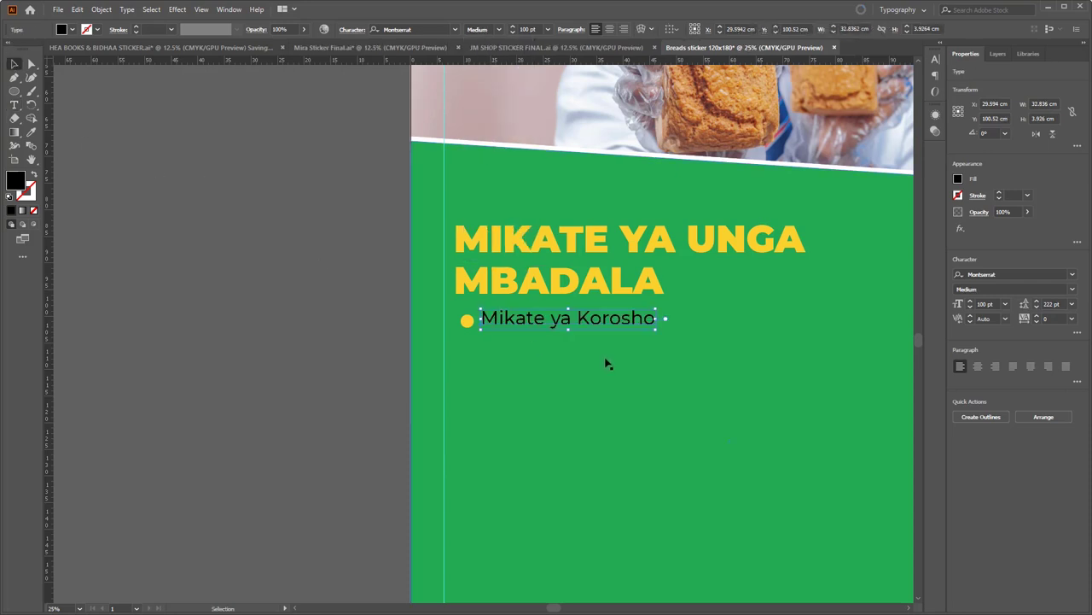
pyautogui.keyDown('shift'); pyautogui.click(465, 320); pyautogui.keyUp('shift')
pyautogui.moveTo(595, 331); pyautogui.dragTo(595, 365)
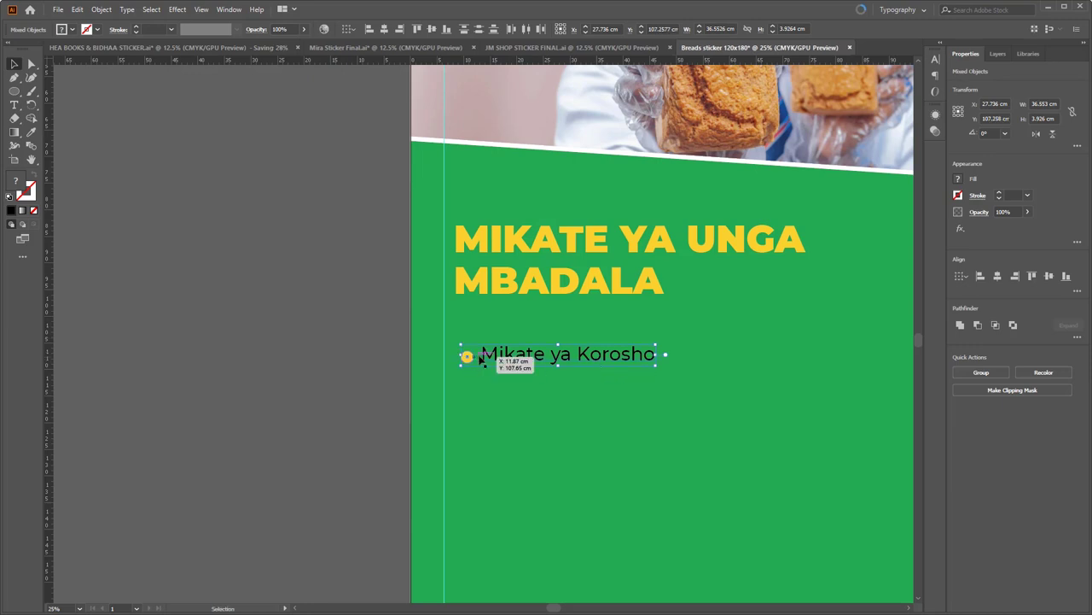
# Centre the text on its bullet and duplicate the bullet line further down.
pyautogui.click(432, 30)
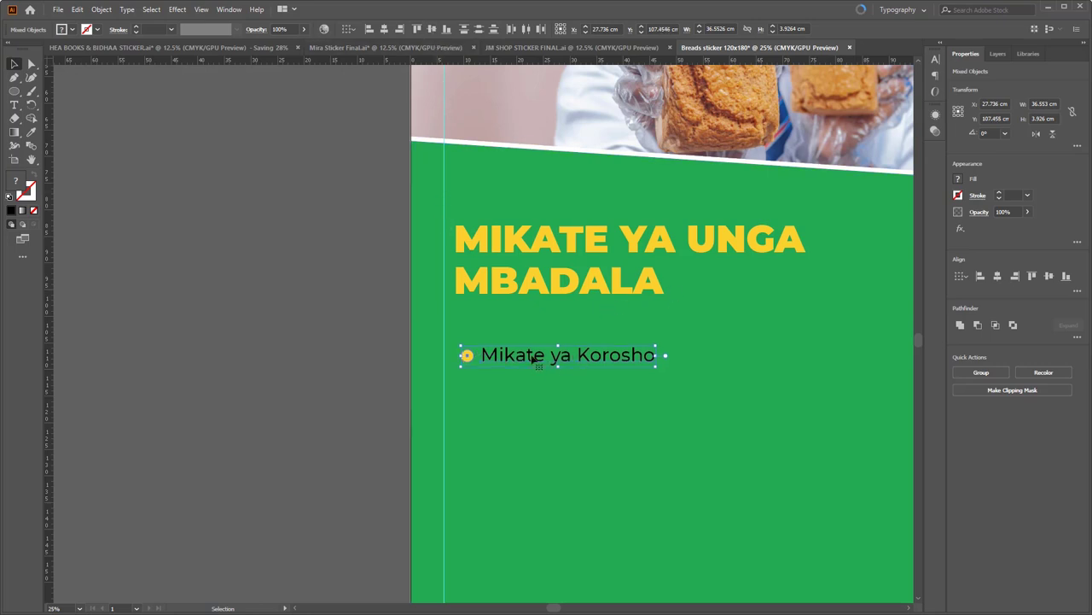
pyautogui.moveTo(533, 357); pyautogui.dragTo(534, 430)
pyautogui.scroll(-1, 555, 391)
pyautogui.click(575, 339)
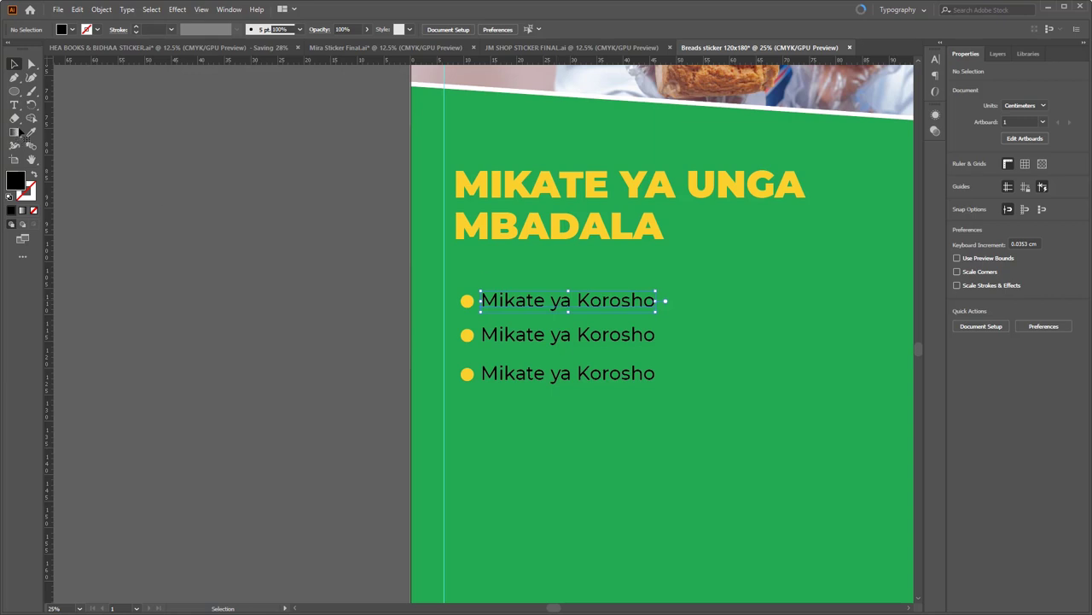
# Make the bullet list's text lines white.
pyautogui.click(661, 296)
pyautogui.press('i')
pyautogui.click(466, 85)
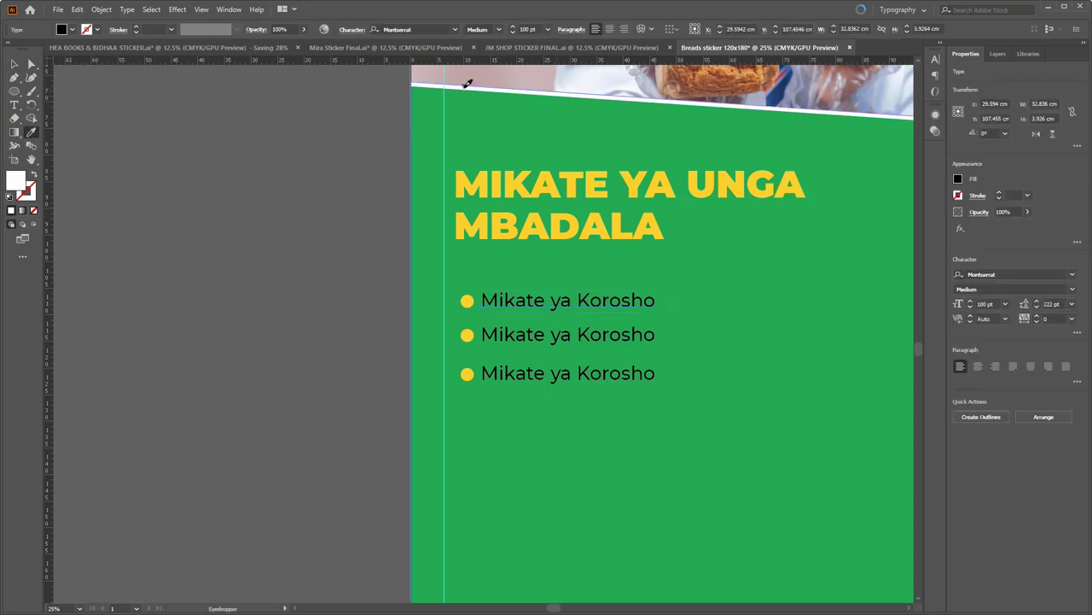
pyautogui.click(14, 64)
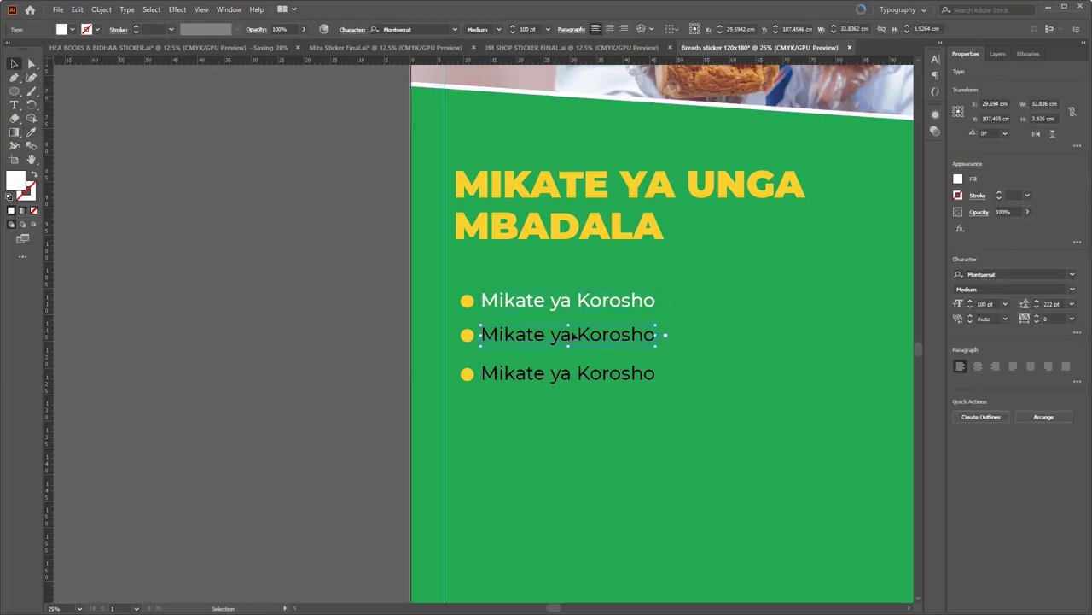
pyautogui.click(573, 335)
pyautogui.keyDown('shift'); pyautogui.click(575, 373); pyautogui.keyUp('shift')
pyautogui.click(30, 132)
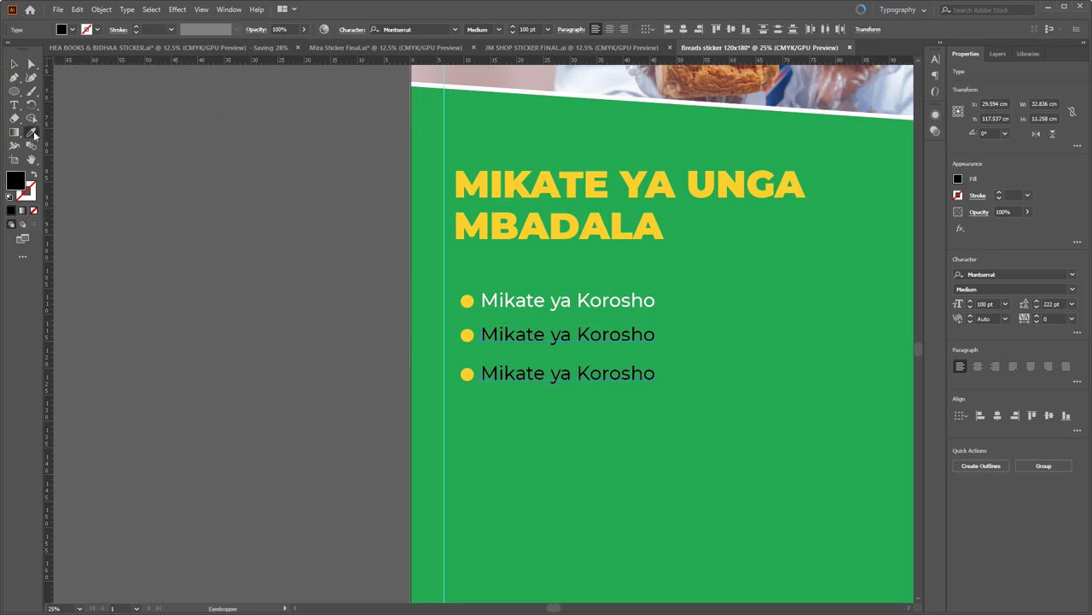
pyautogui.click(516, 92)
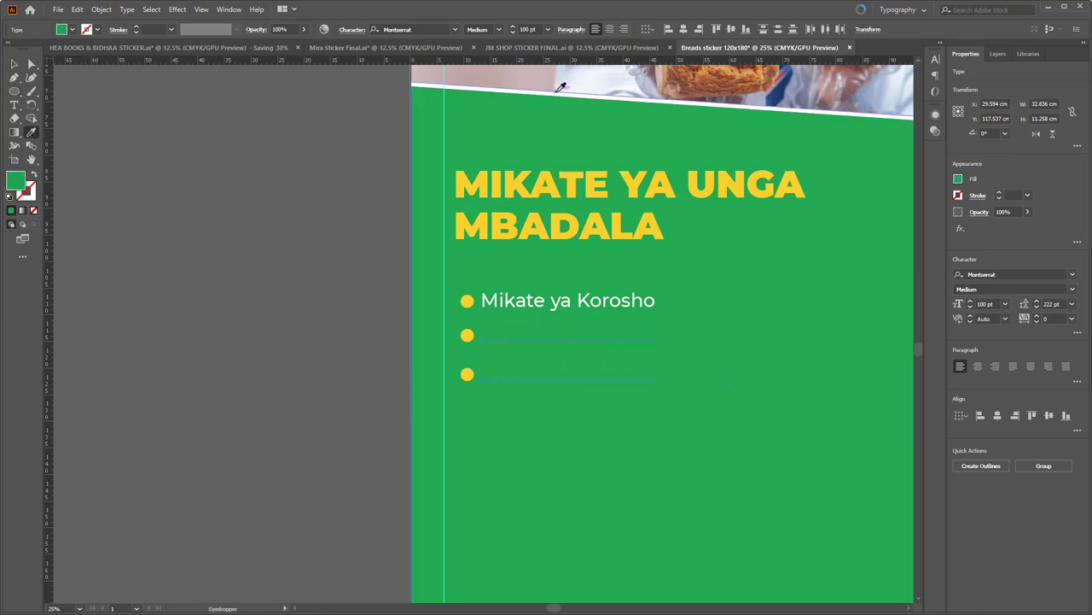
pyautogui.click(561, 86)
pyautogui.click(14, 64)
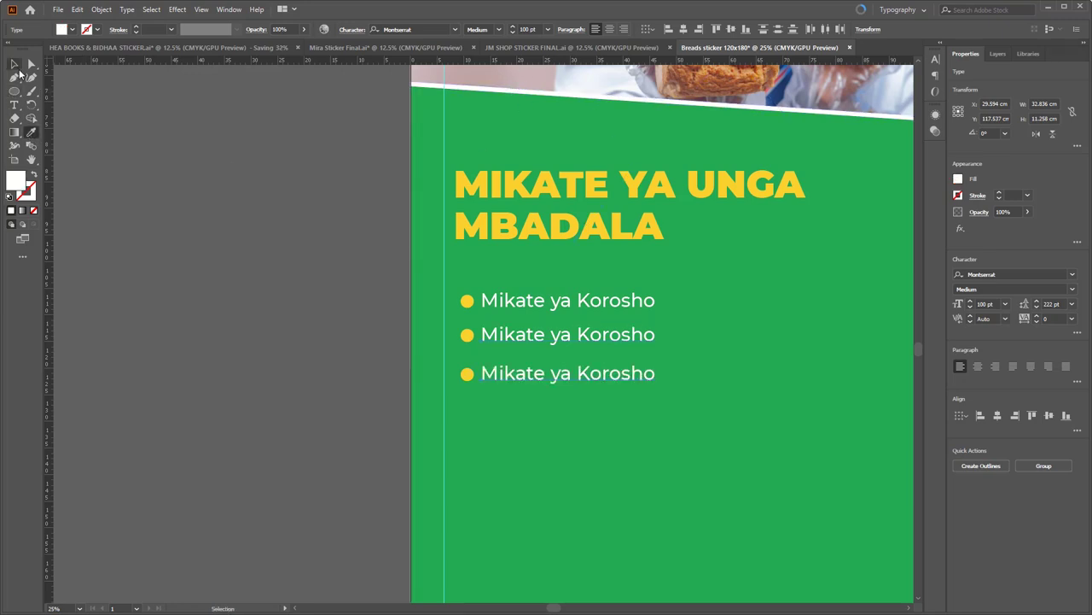
# Change the second bullet's text to 'Mikate ya Almond'.
pyautogui.doubleClick(589, 338)
pyautogui.moveTo(581, 336); pyautogui.dragTo(697, 338)
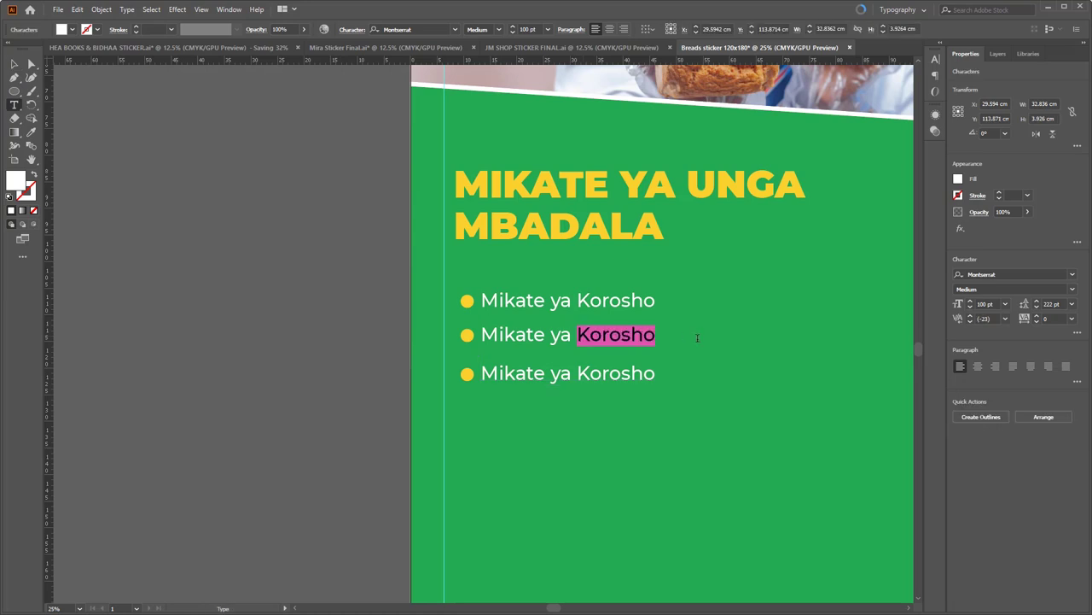
pyautogui.write('Almoind')
pyautogui.press('BackSpace')
pyautogui.press('BackSpace')
pyautogui.press('BackSpace')
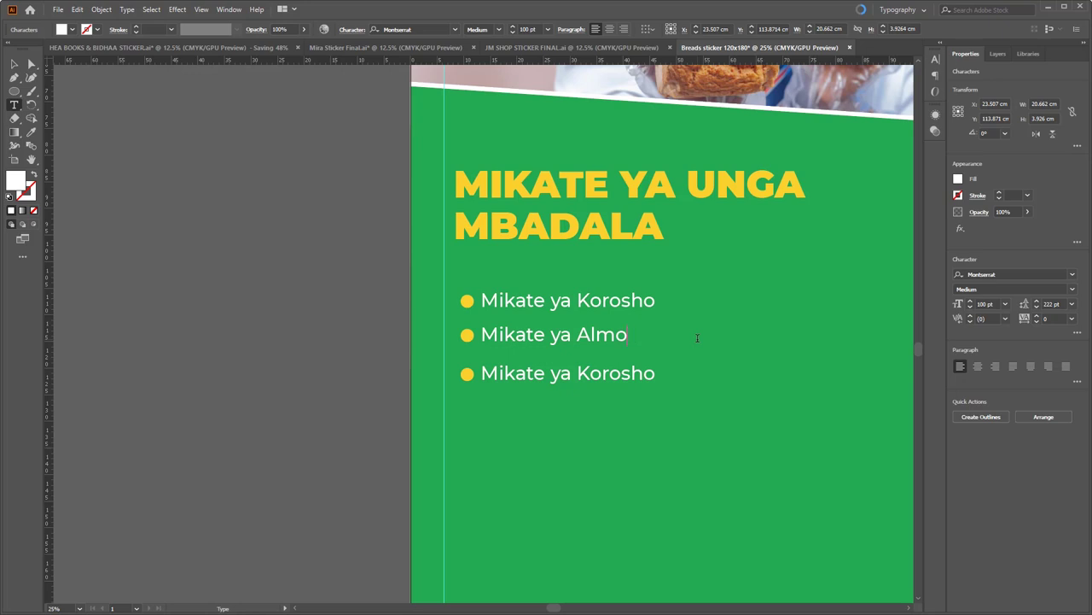
pyautogui.write('nd')
# Retype the third bullet as 'Waffles za Korosho'.
pyautogui.moveTo(480, 373); pyautogui.dragTo(663, 371)
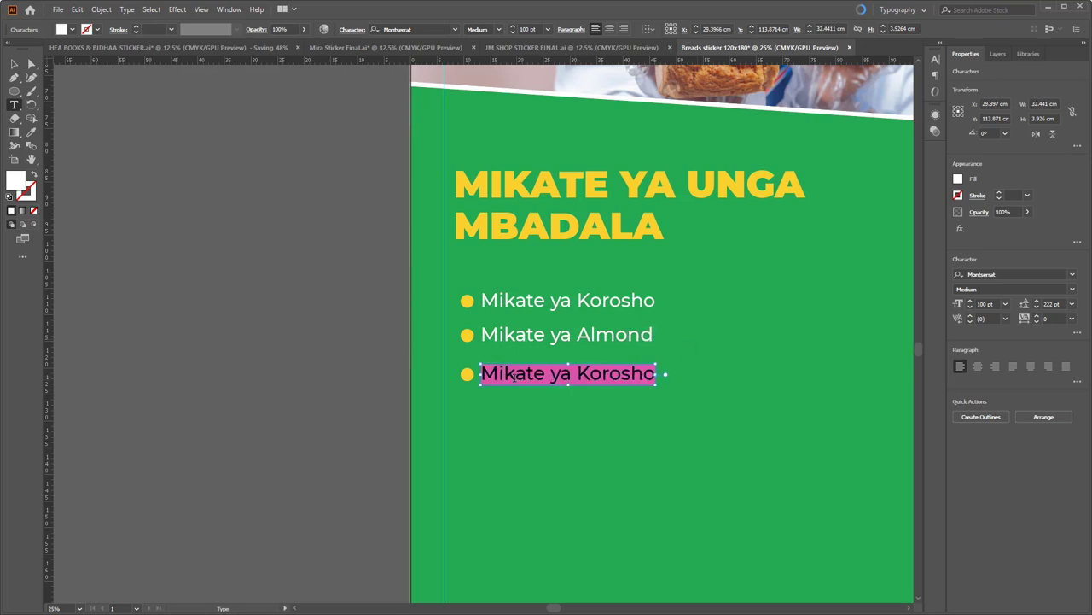
pyautogui.write('Waffles zxa')
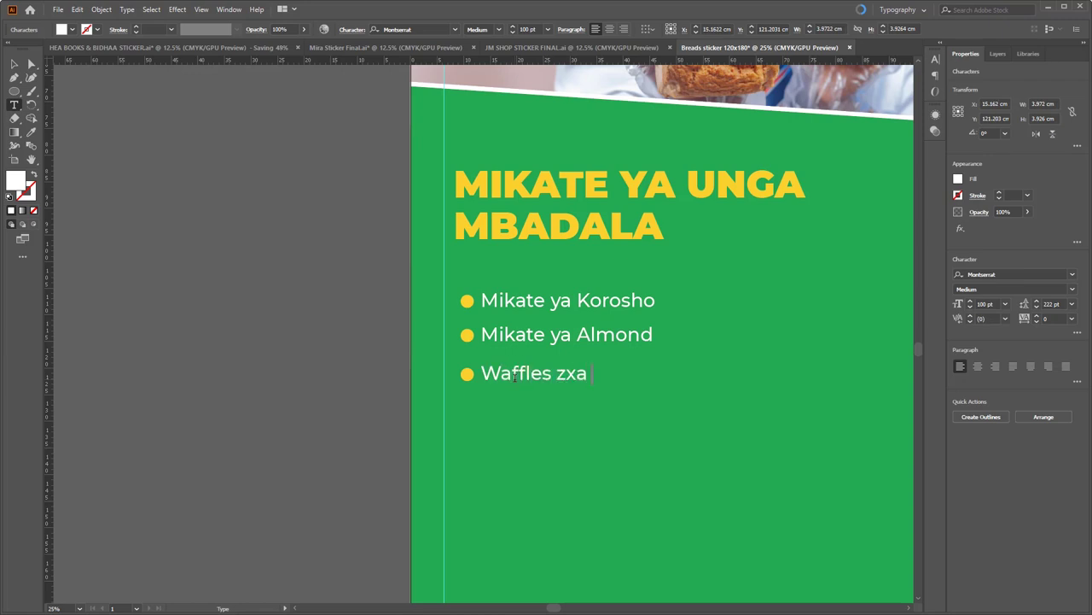
pyautogui.press('BackSpace')
pyautogui.press('BackSpace')
pyautogui.write('a Koroshop')
pyautogui.press('BackSpace')
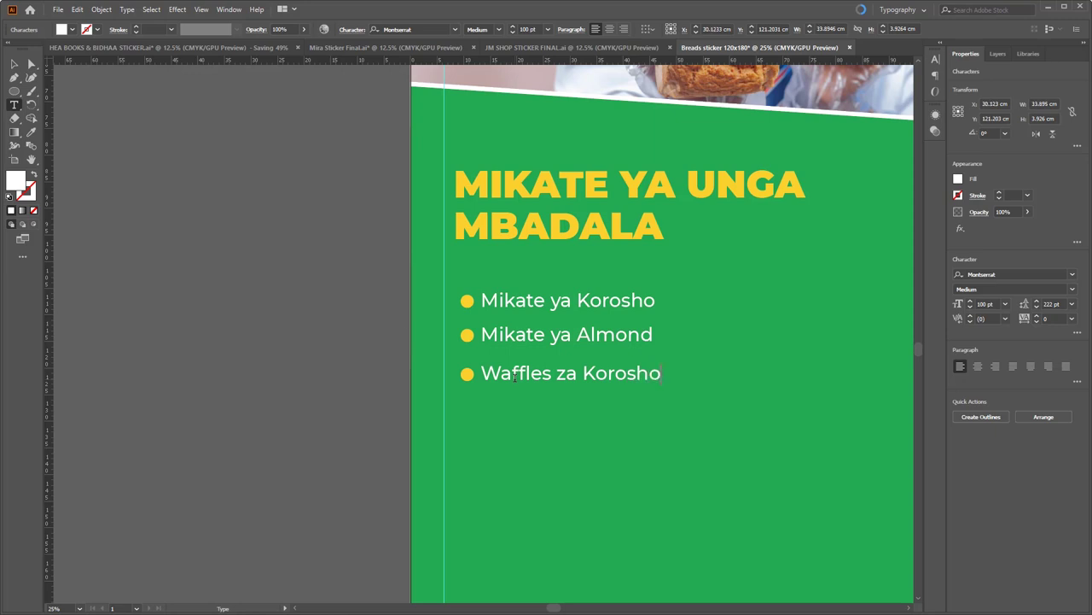
pyautogui.click(13, 65)
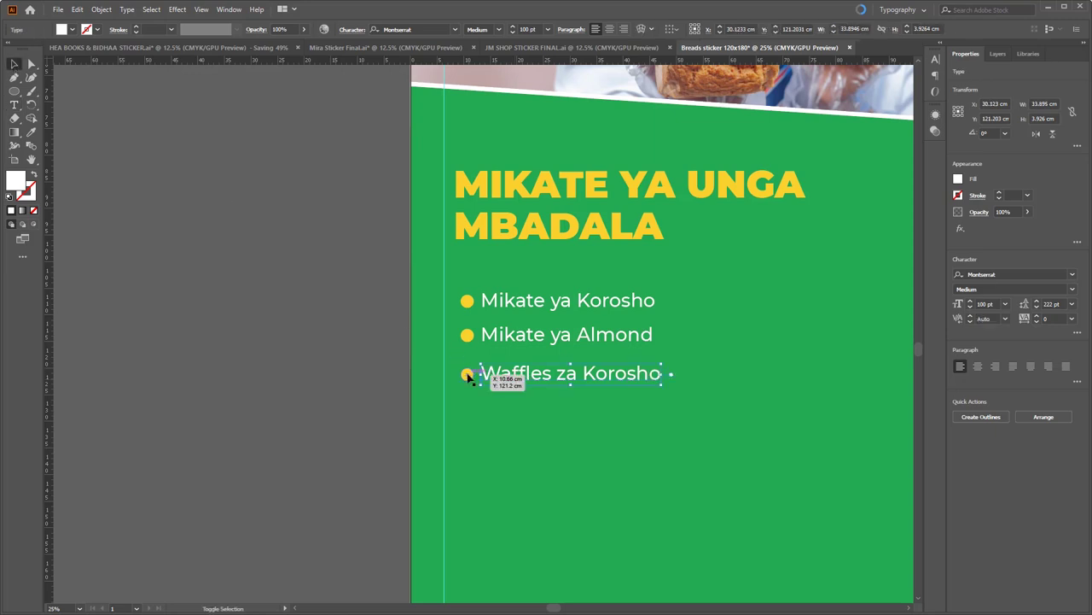
# Copy the Waffles bullet below it and retype the copy as 'Chapati za Korosho'.
pyautogui.keyDown('shift'); pyautogui.click(468, 375); pyautogui.keyUp('shift')
pyautogui.moveTo(512, 376); pyautogui.dragTo(515, 413)
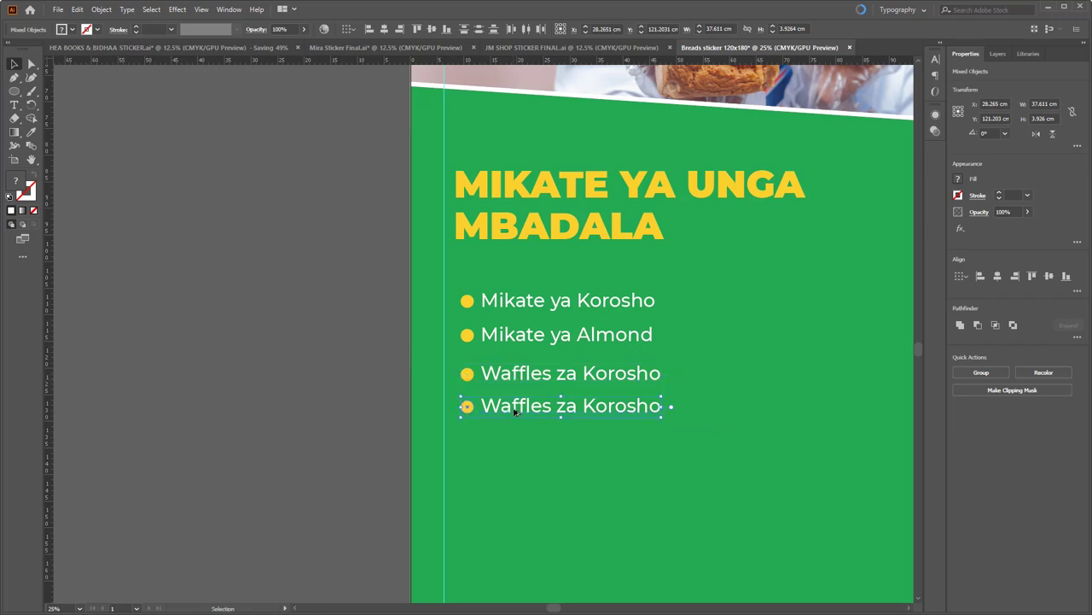
pyautogui.press('Down')
pyautogui.press('Down')
pyautogui.press('Down')
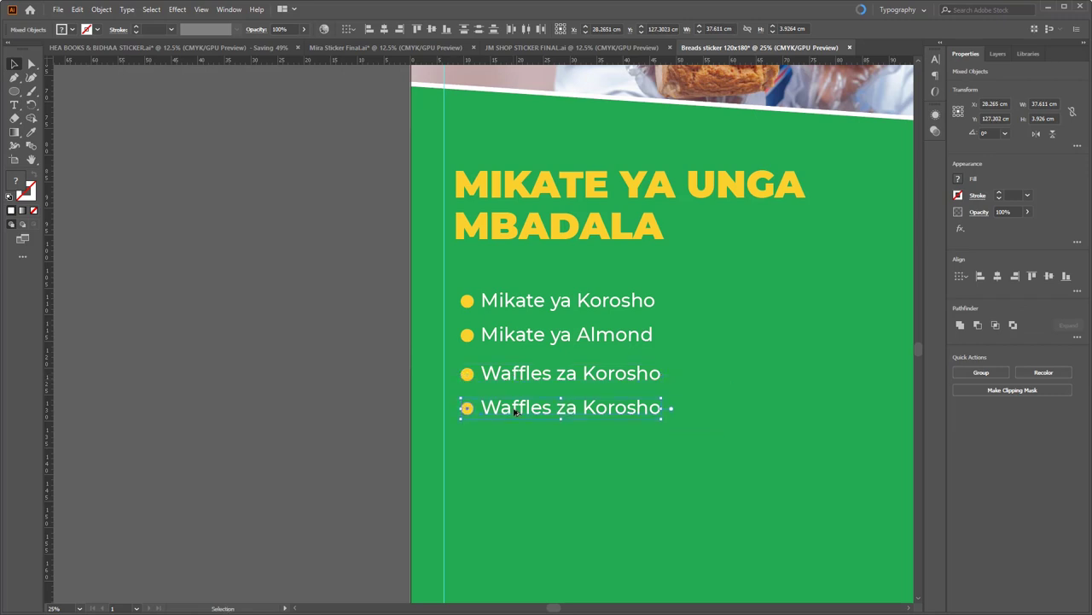
pyautogui.click(532, 423)
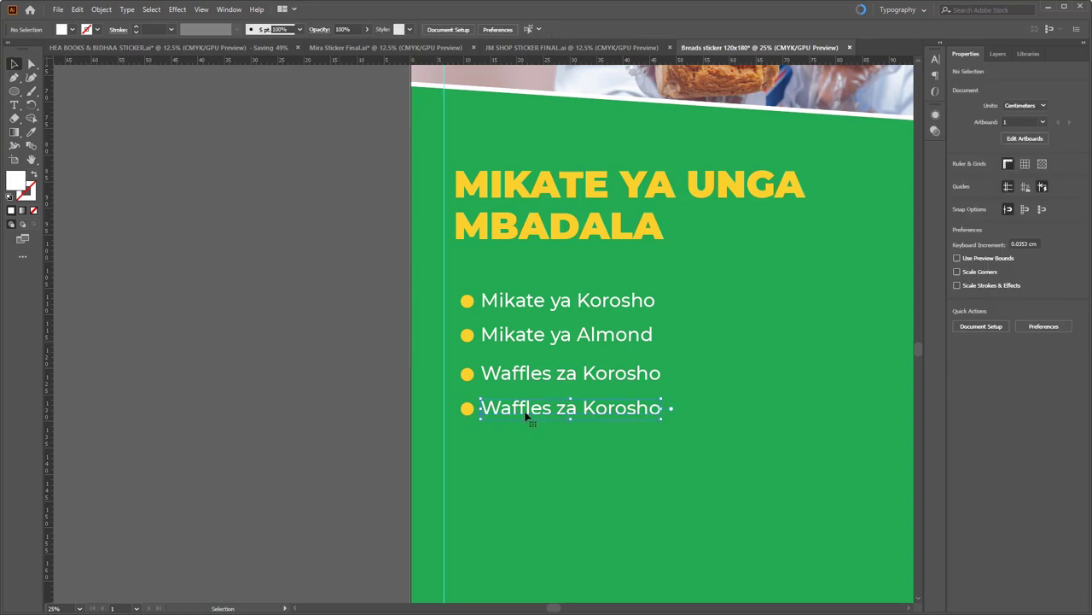
pyautogui.doubleClick(526, 415)
pyautogui.hotkey('ctrl', 'a')
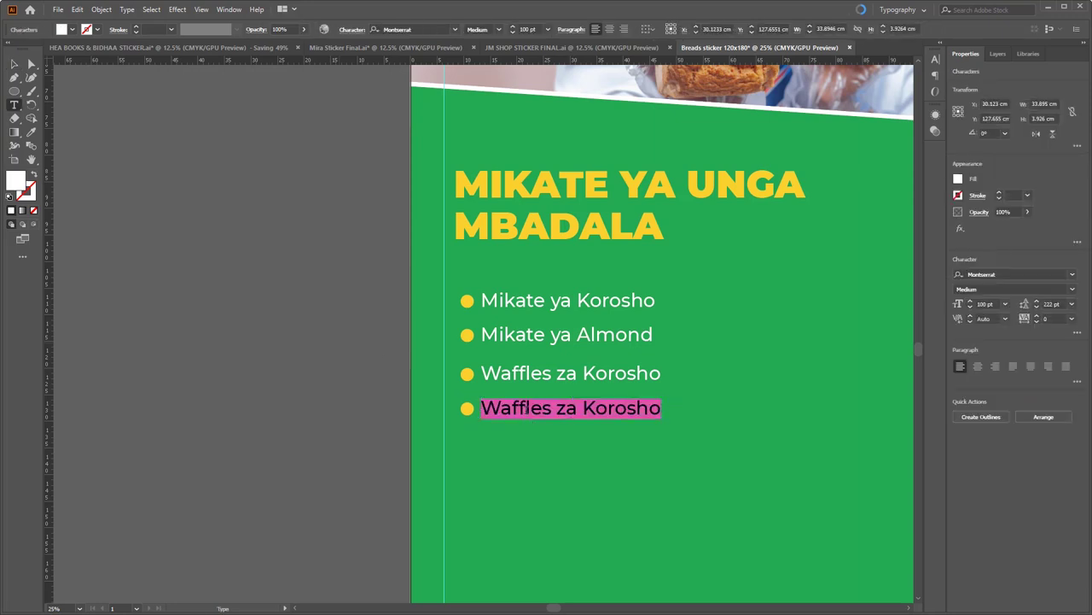
pyautogui.write('Chapat')
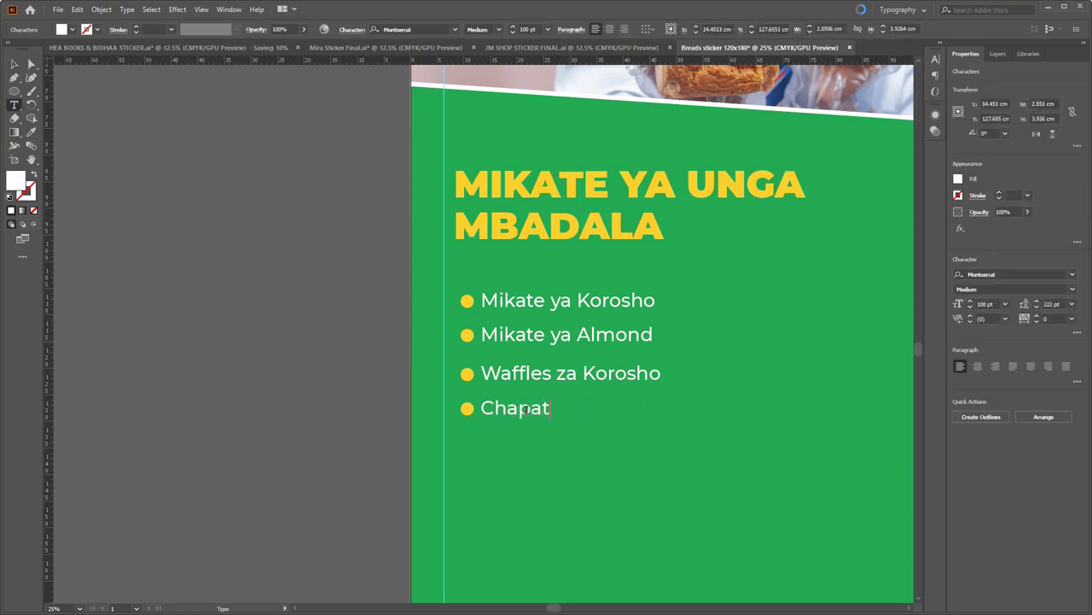
pyautogui.write('i za Korosh')
pyautogui.click(14, 66)
pyautogui.scroll(-2, 486, 349)
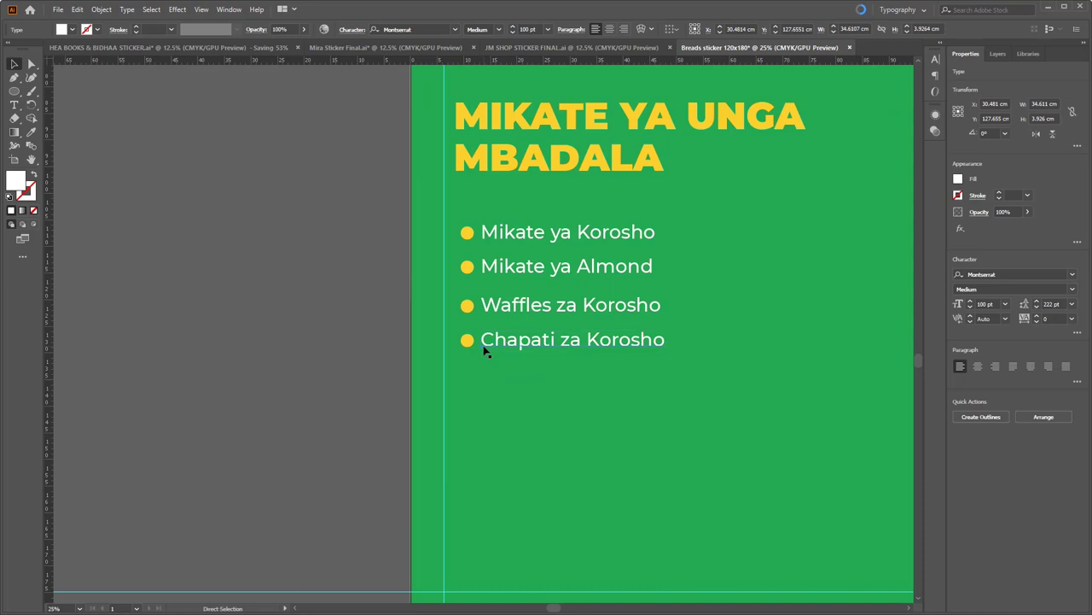
# Draw a white circle about 34.17 cm across to the right of the bullet list.
pyautogui.scroll(-1, 484, 351)
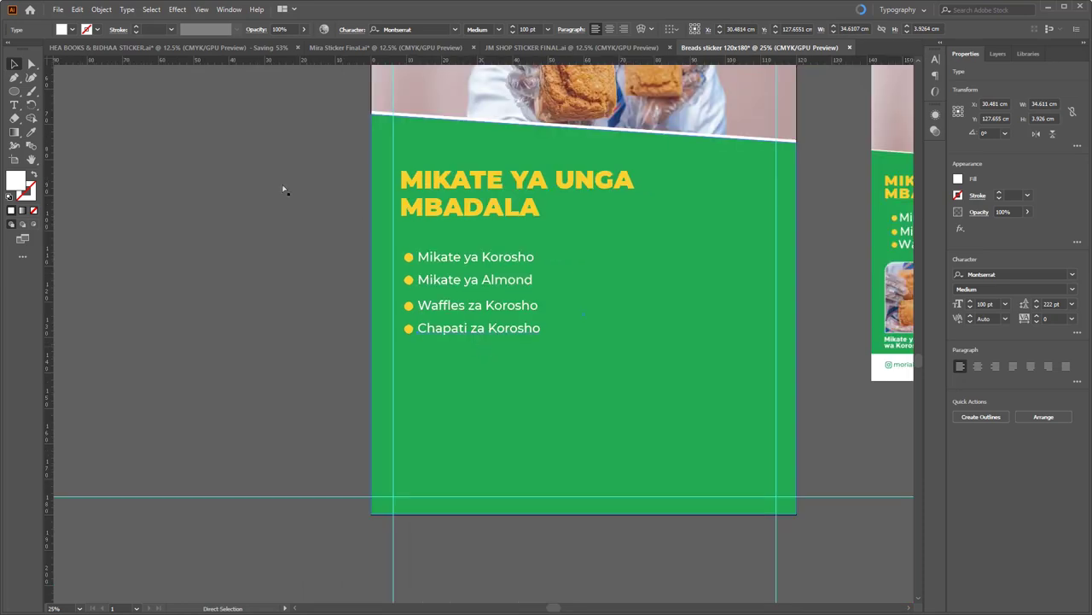
pyautogui.hotkey('ctrl', '-')
pyautogui.hotkey('ctrl', '-')
pyautogui.click(31, 160)
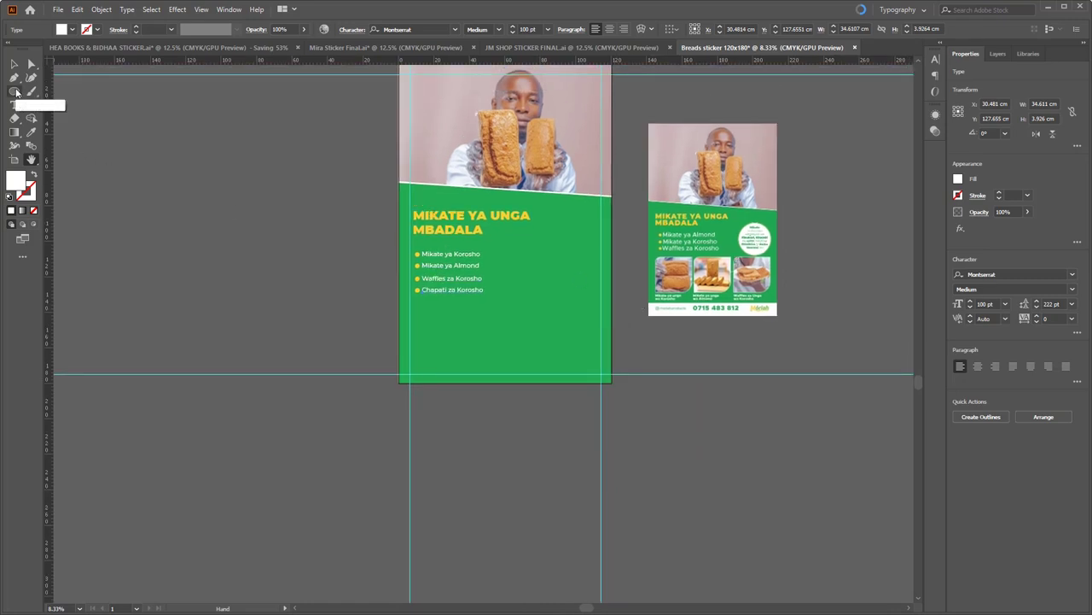
pyautogui.click(13, 91)
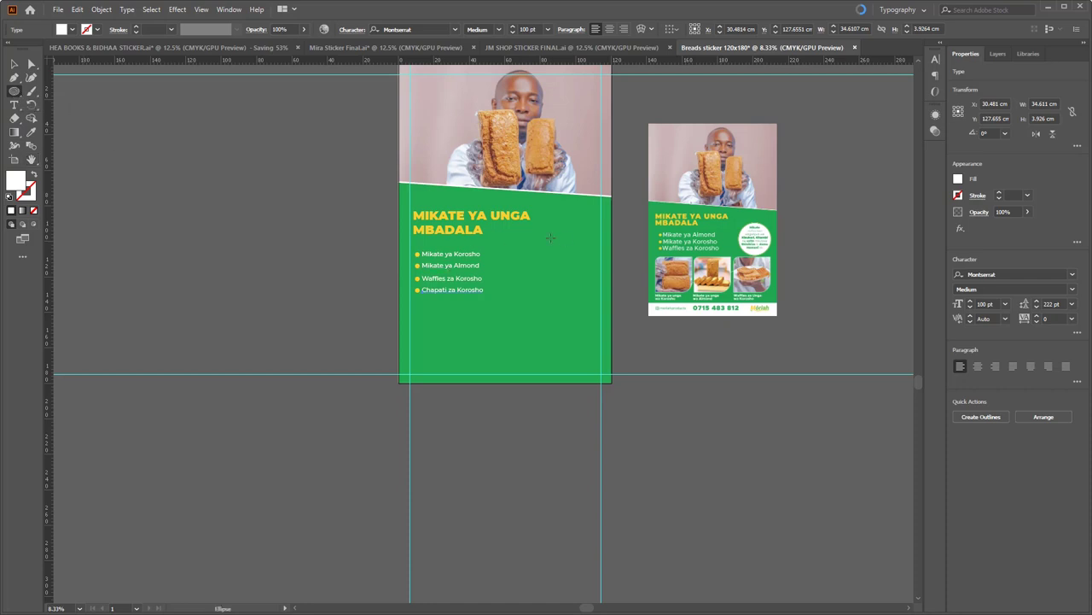
pyautogui.moveTo(515, 236); pyautogui.dragTo(573, 295)
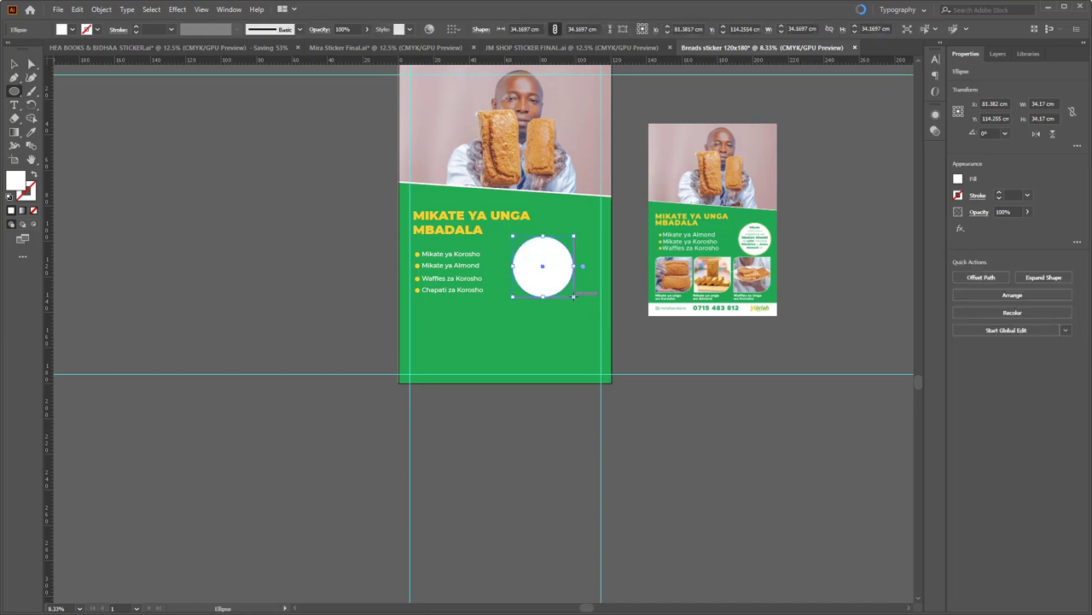
pyautogui.hotkey('ctrl', '+')
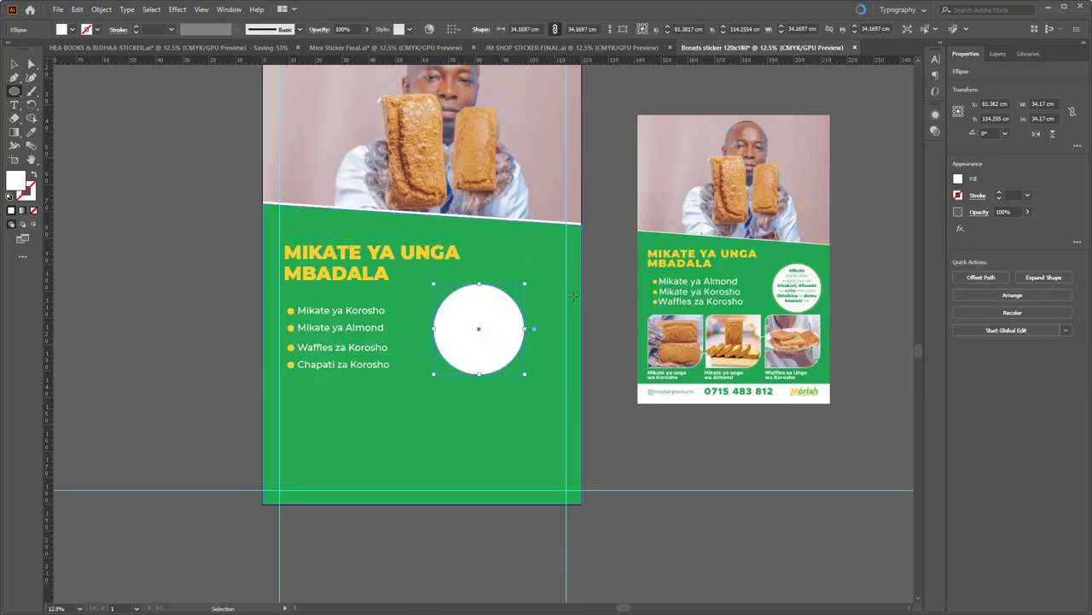
pyautogui.hotkey('ctrl', '+')
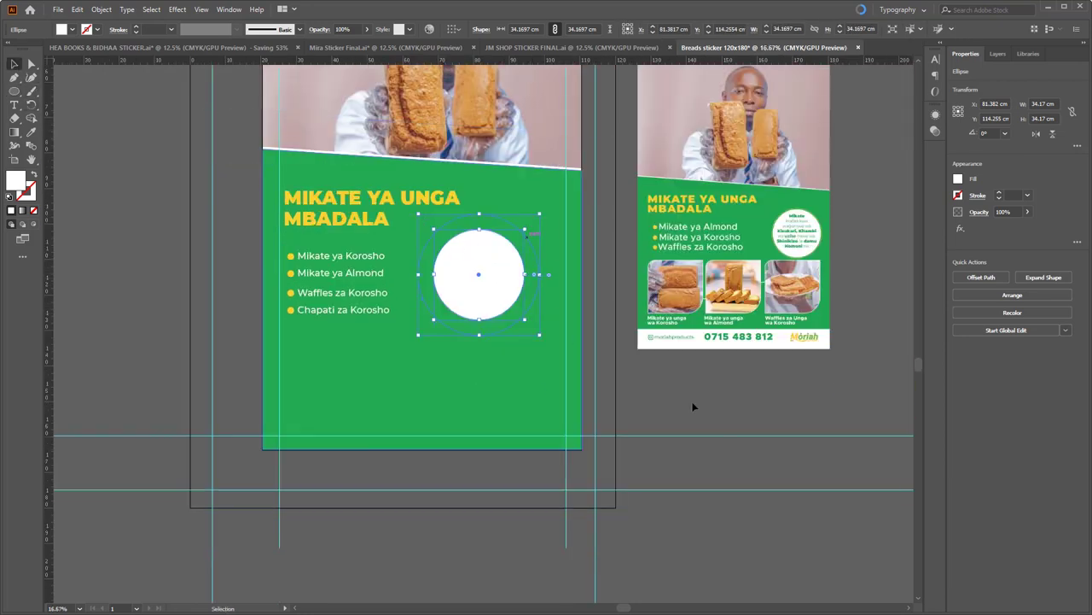
# In the HEA BOOKS & BIDHAA sticker, select all of the badge circle's paragraph to copy it.
pyautogui.click(92, 47)
pyautogui.scroll(-2, 458, 344)
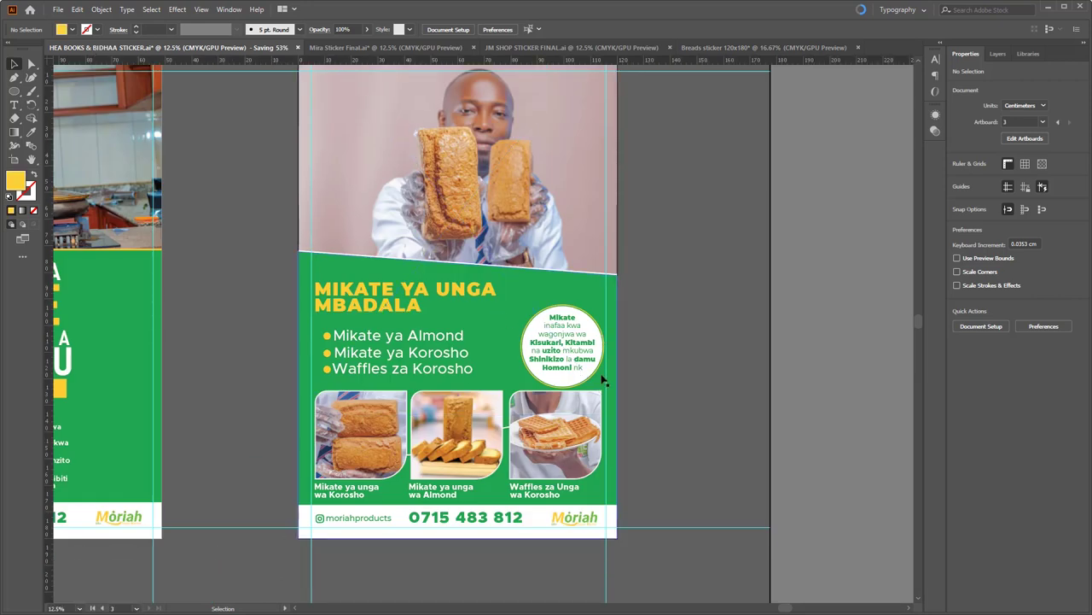
pyautogui.doubleClick(564, 342)
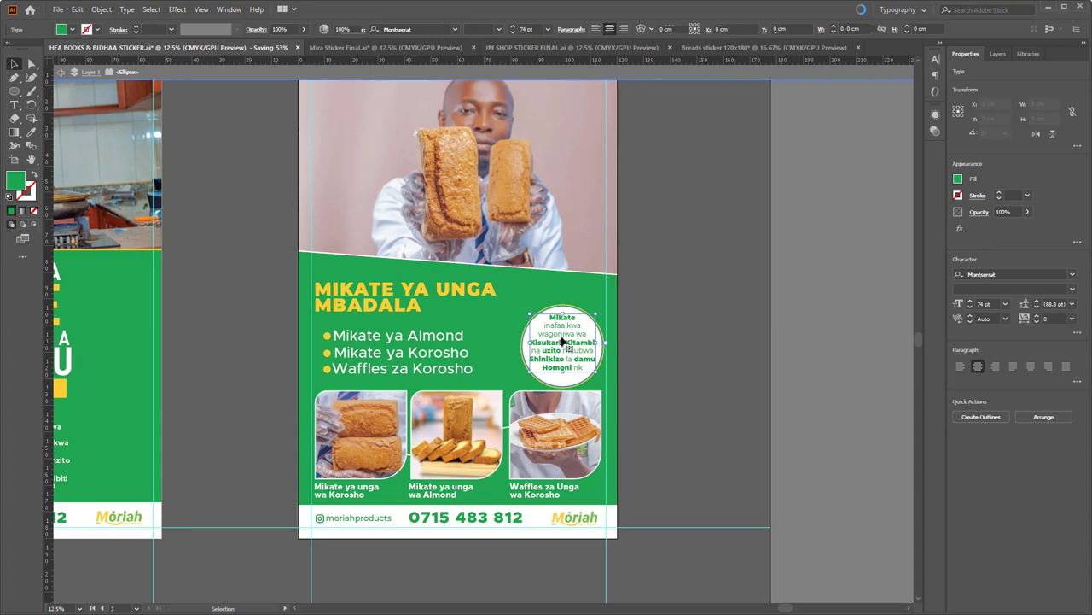
pyautogui.doubleClick(562, 345)
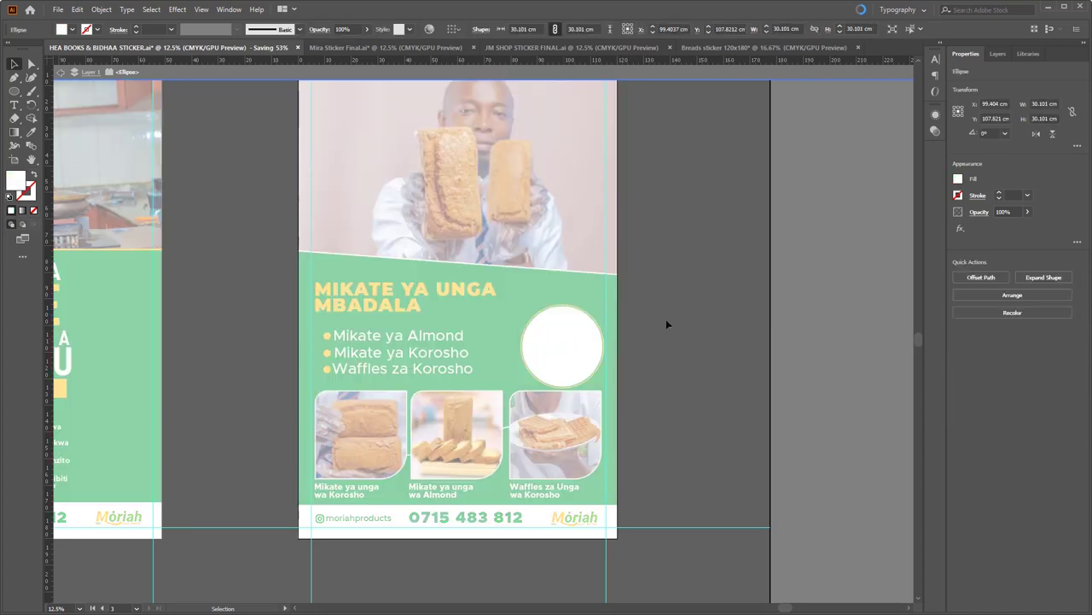
pyautogui.doubleClick(668, 323)
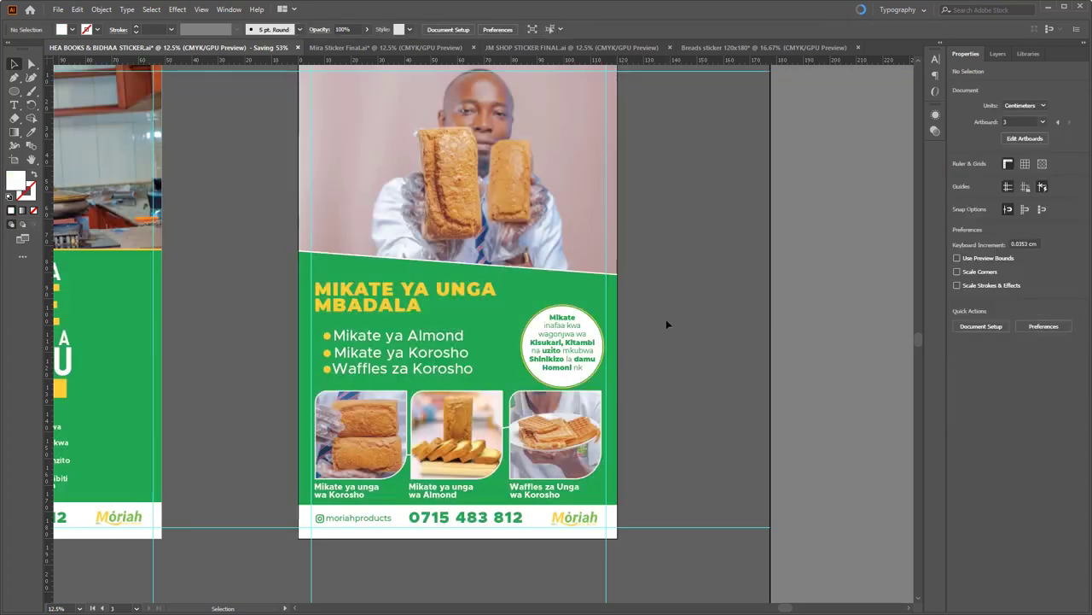
pyautogui.doubleClick(563, 336)
pyautogui.hotkey('ctrl', 'a')
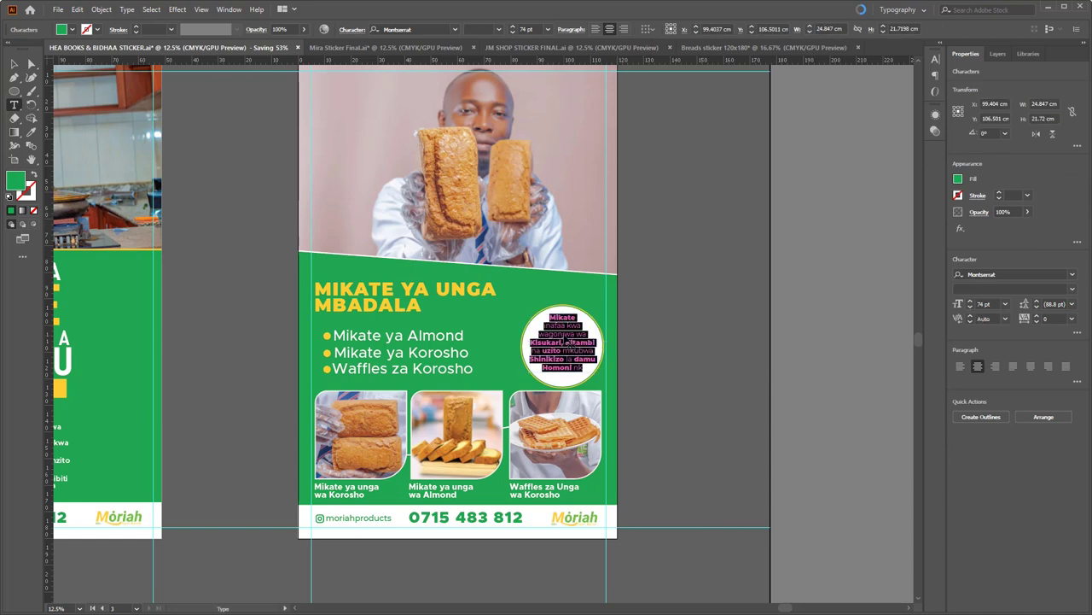
# Back in the Breads sticker, try pasting the text onto the circle, then undo and restore the circle.
pyautogui.click(766, 47)
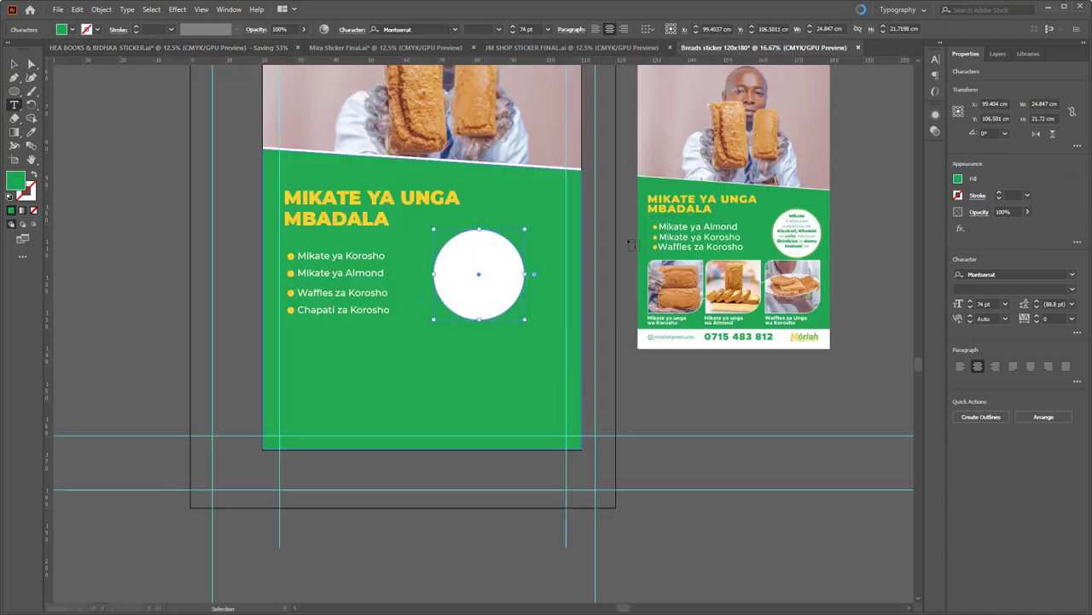
pyautogui.hotkey('ctrl', 'shift', 'a')
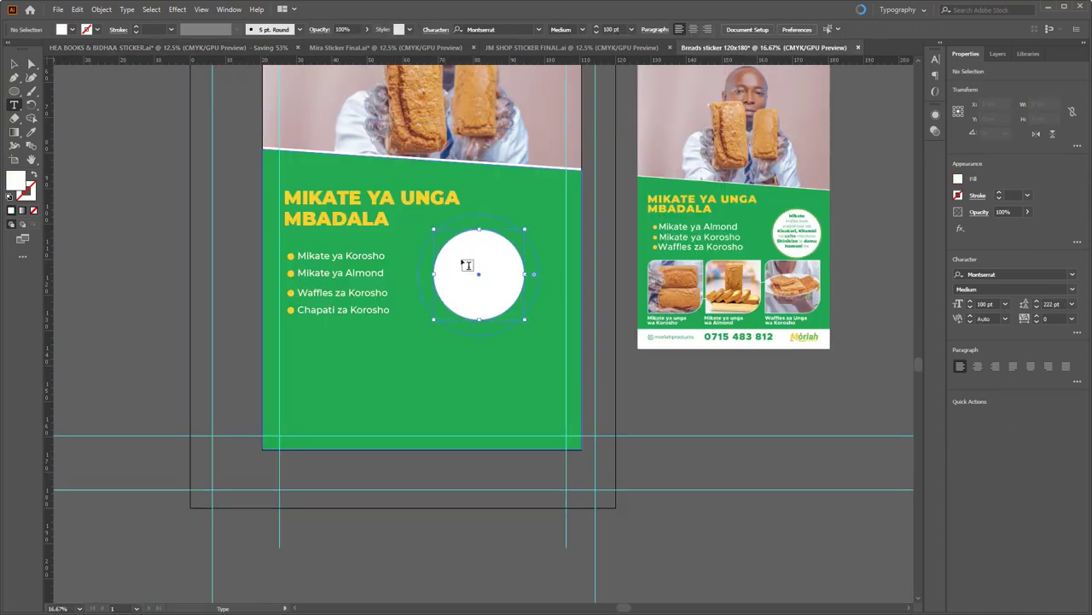
pyautogui.click(467, 266)
pyautogui.write('Mikate inafaa kwa wagonjwa wa Kisukari, Kitambi na uzito mkubwa Shinikizo la damu Homoni nk')
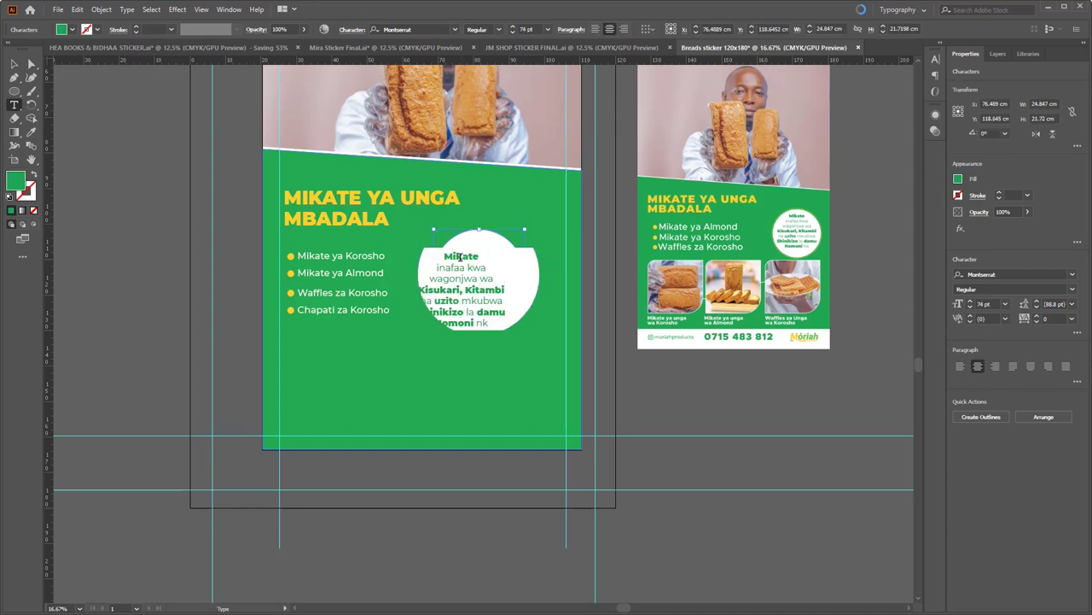
pyautogui.hotkey('ctrl', 'z')
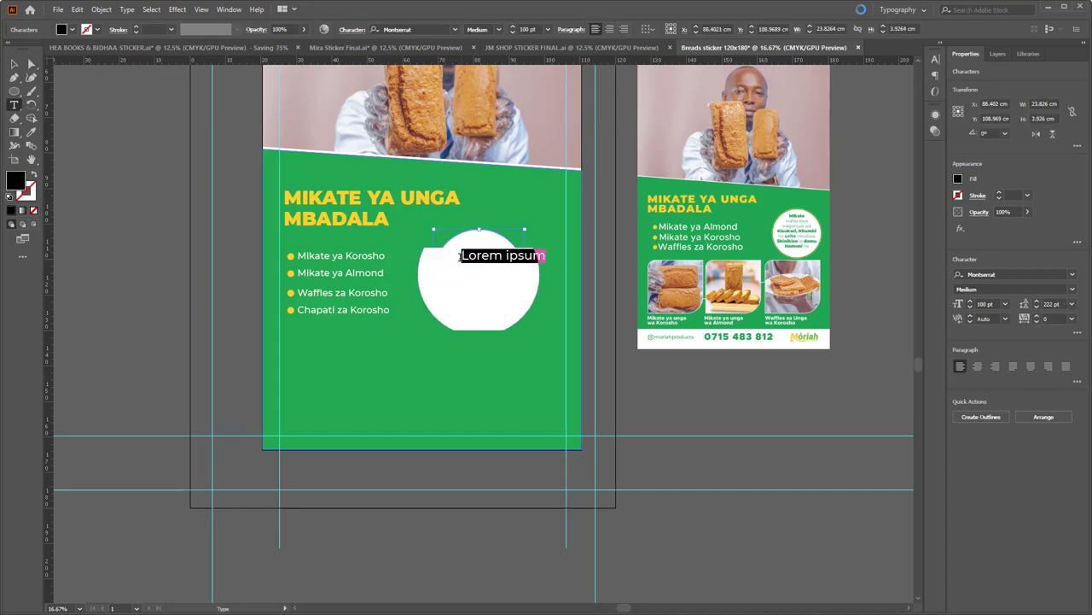
pyautogui.press('Escape')
pyautogui.press('Delete')
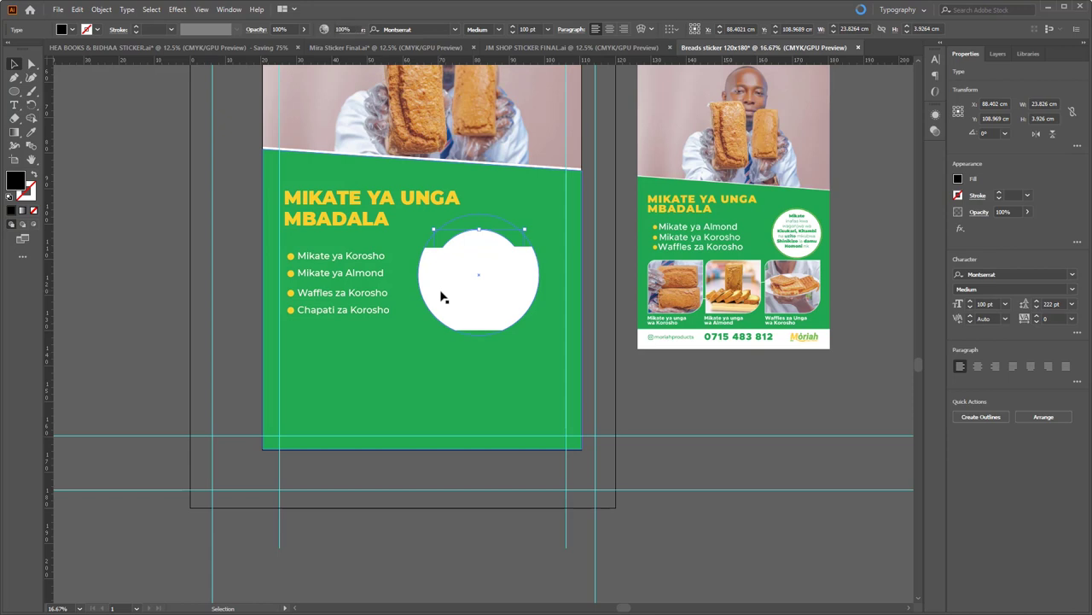
pyautogui.click(508, 286)
pyautogui.press('Delete')
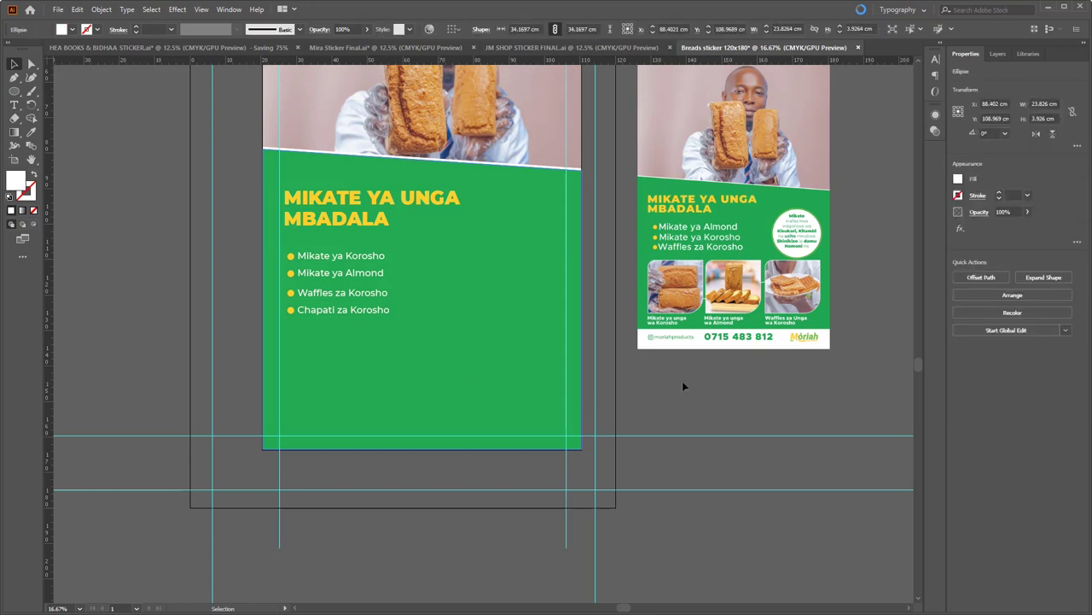
pyautogui.hotkey('ctrl', 'z')
# Paste the 'Mikate inafaa kwa wagonjwa' paragraph and drag it into the white circle.
pyautogui.press('t')
pyautogui.click(366, 373)
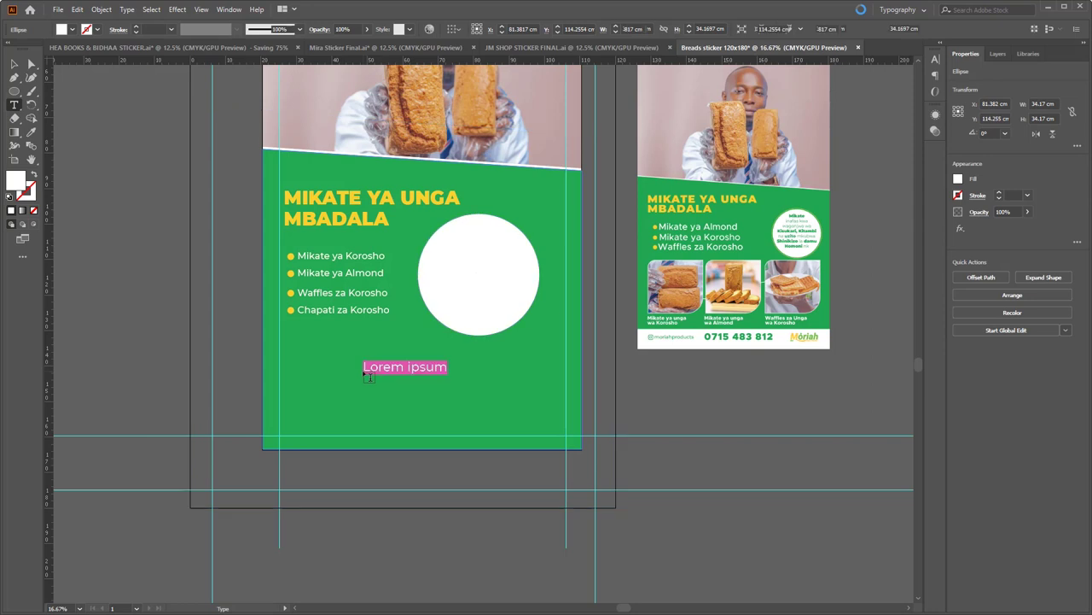
pyautogui.hotkey('ctrl', 'v')
pyautogui.hotkey('ctrl', 'a')
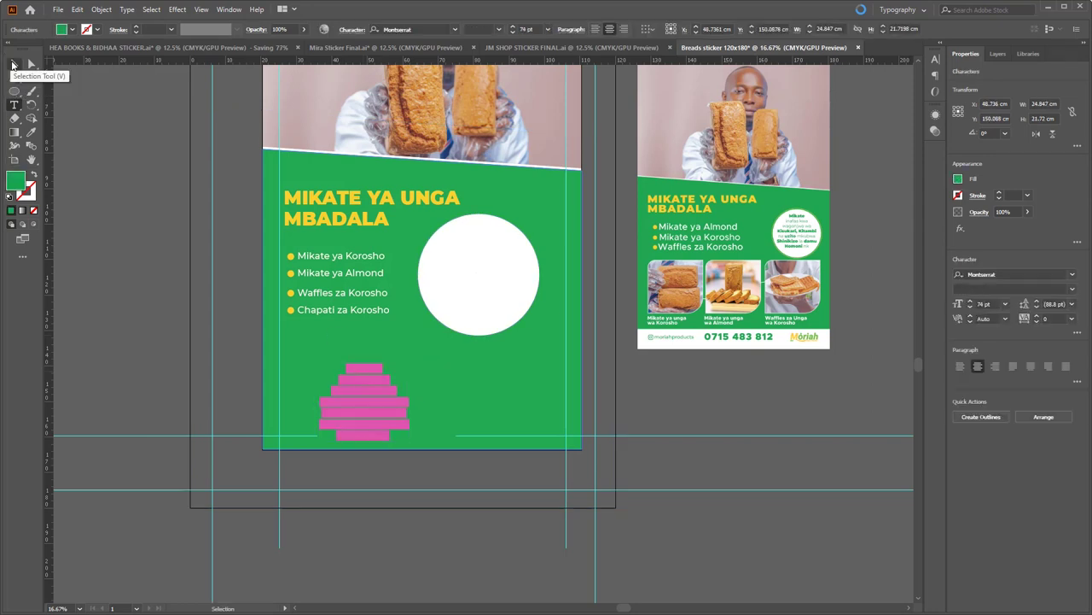
pyautogui.click(13, 64)
pyautogui.moveTo(352, 391); pyautogui.dragTo(478, 274)
pyautogui.click(531, 268)
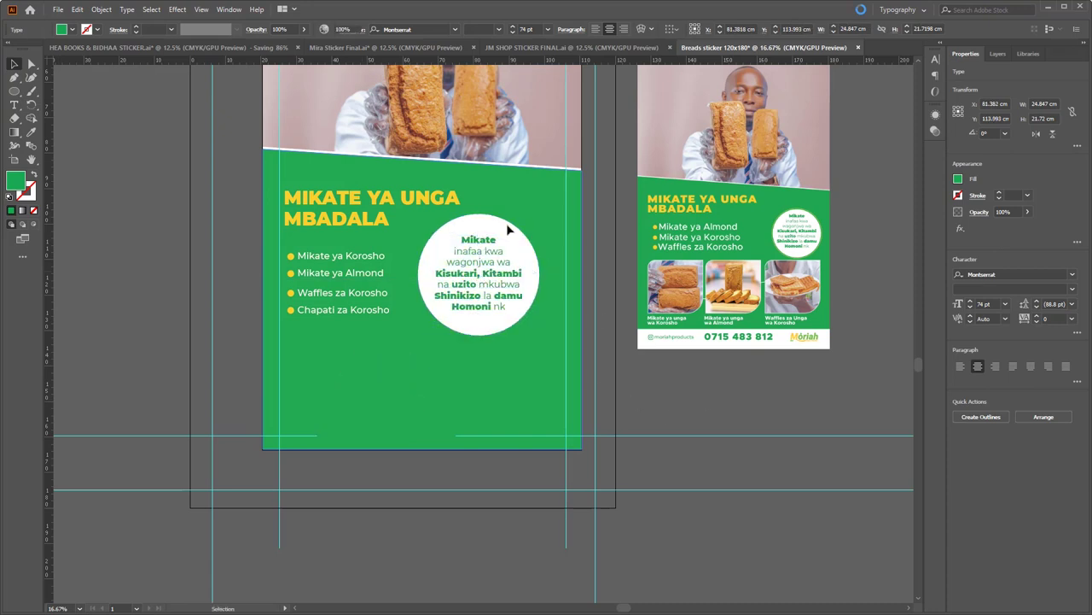
pyautogui.click(513, 243)
# Shrink the white circle slightly, duplicate it, and set the copy's fill to None.
pyautogui.moveTo(539, 213); pyautogui.dragTo(536, 222)
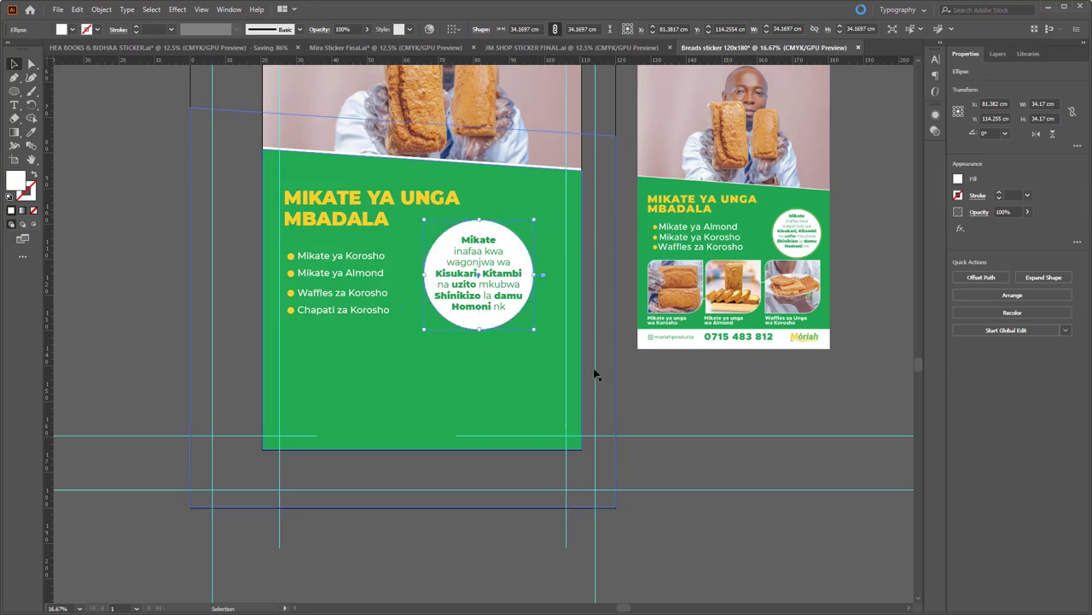
pyautogui.click(657, 393)
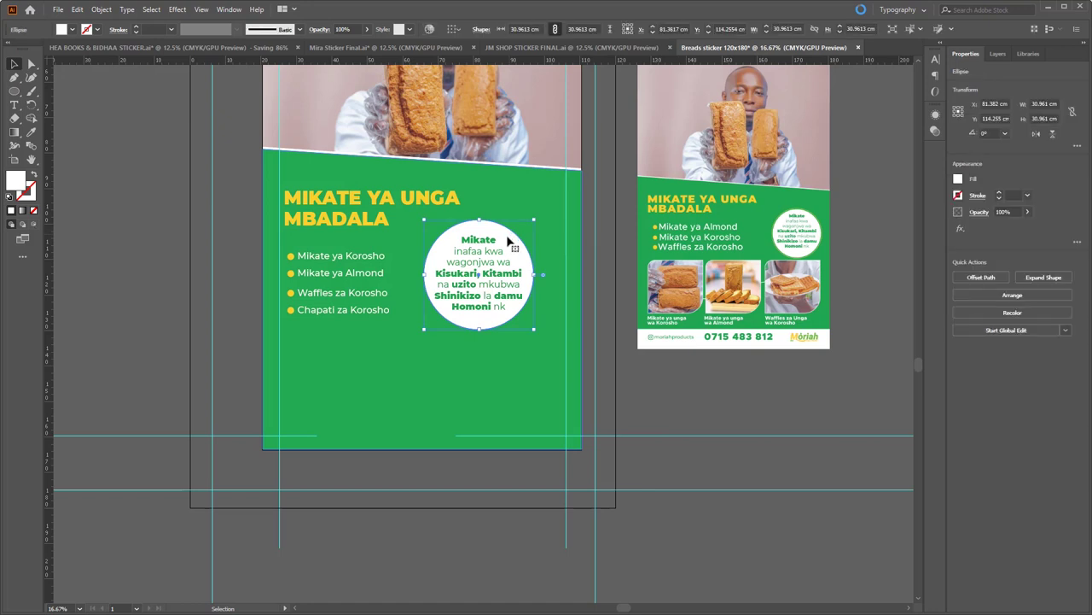
pyautogui.moveTo(509, 241); pyautogui.dragTo(516, 236)
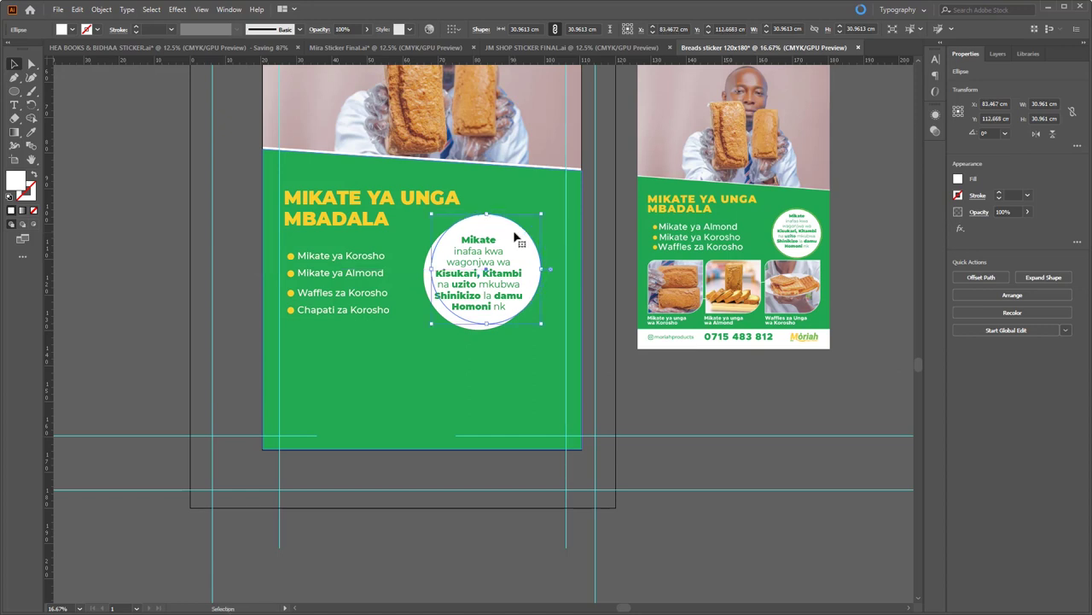
pyautogui.click(72, 29)
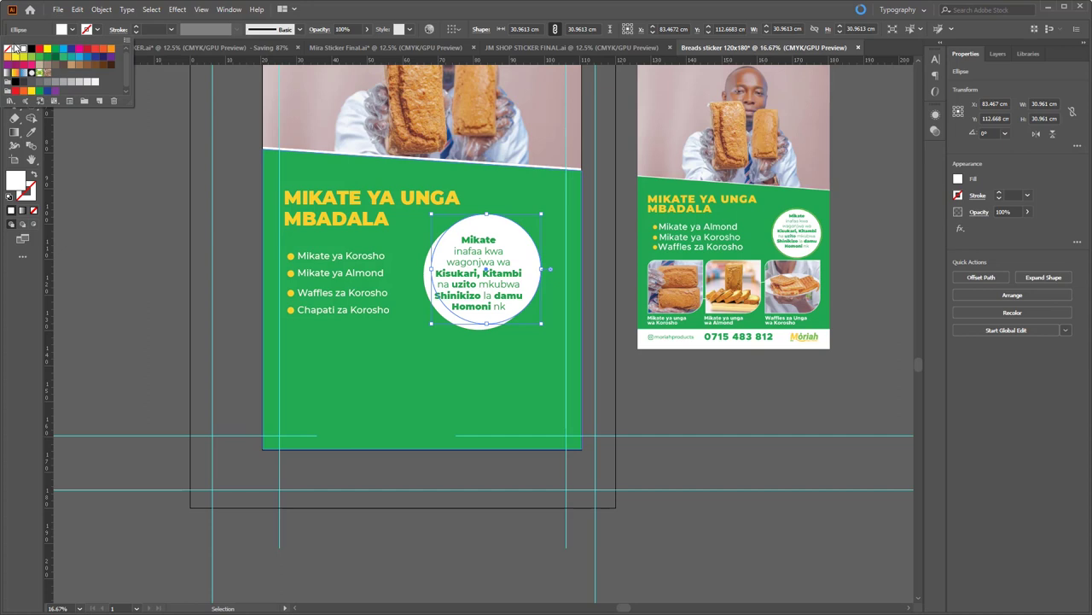
pyautogui.click(8, 48)
# Give the copied circle a 3 pt yellow stroke.
pyautogui.click(99, 29)
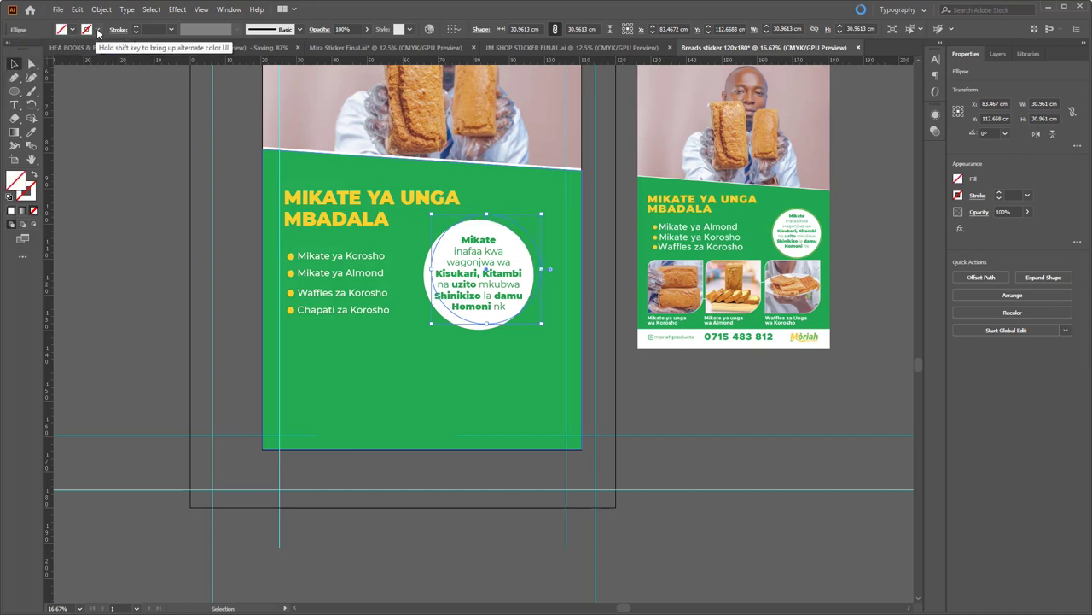
pyautogui.click(99, 30)
pyautogui.click(99, 30)
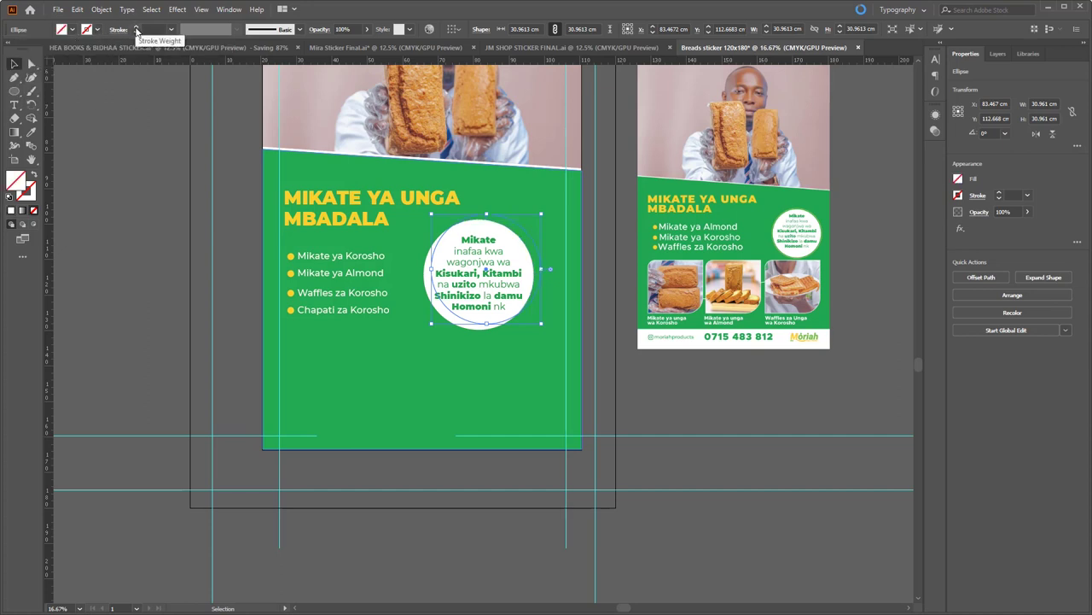
pyautogui.click(136, 28)
pyautogui.click(136, 28)
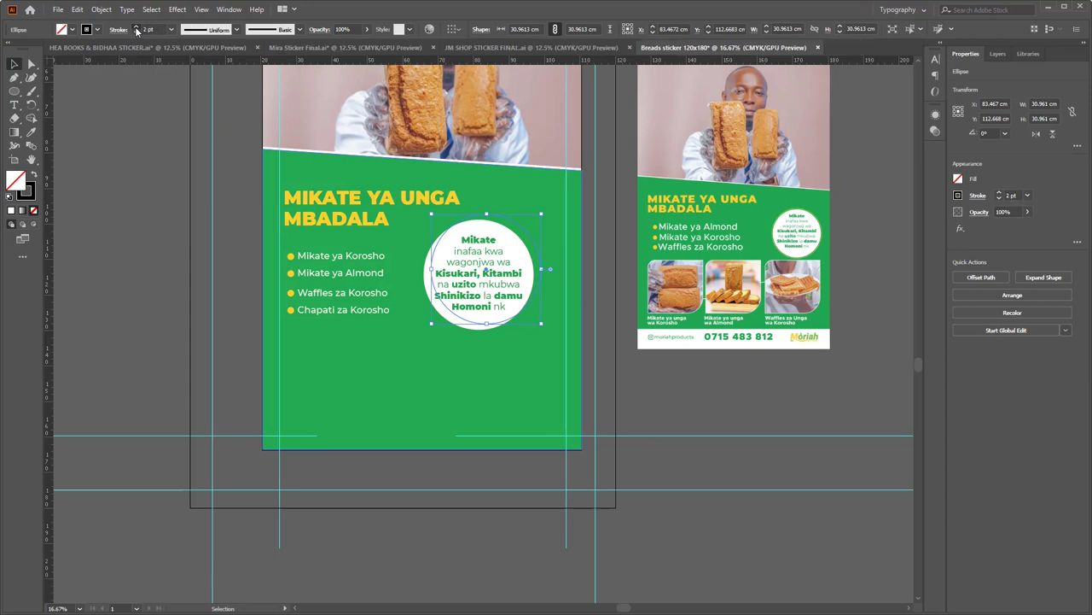
pyautogui.click(96, 29)
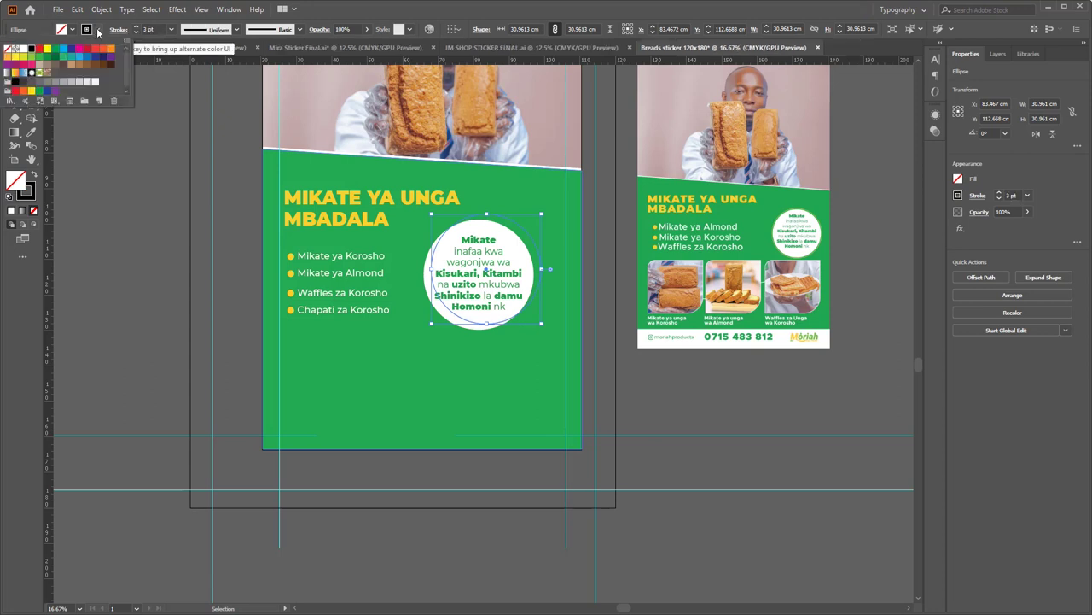
pyautogui.click(31, 90)
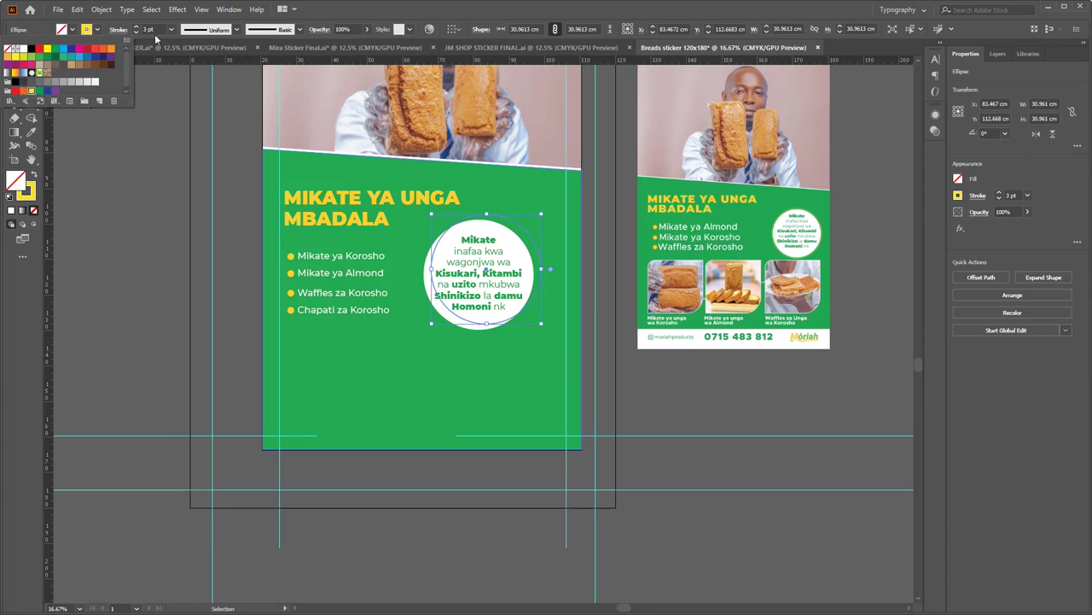
pyautogui.click(139, 32)
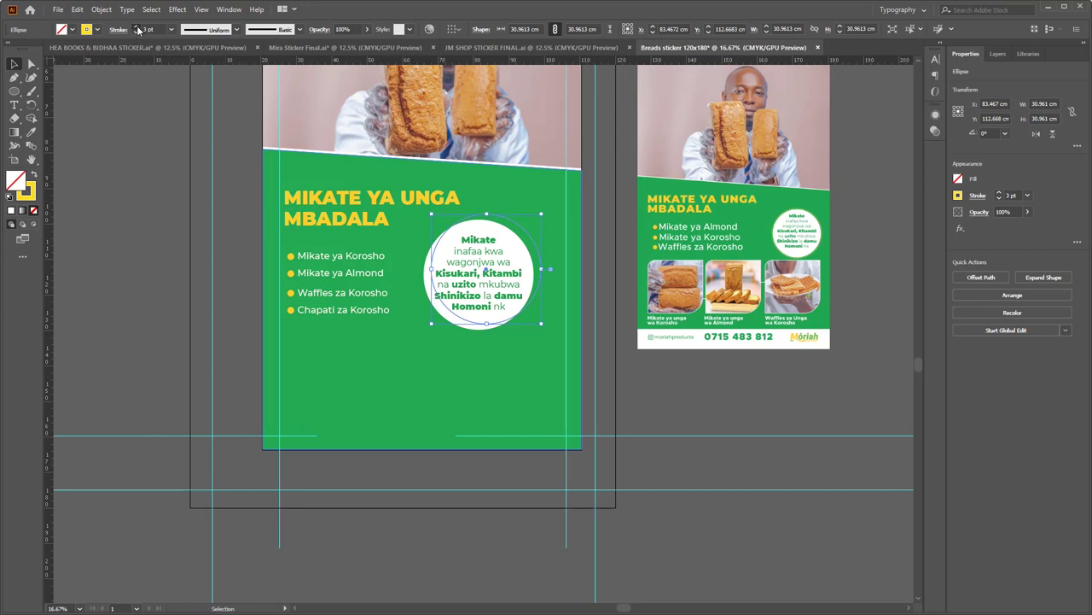
# Align the yellow ring, white circle and badge text on their horizontal and vertical centres.
pyautogui.click(717, 381)
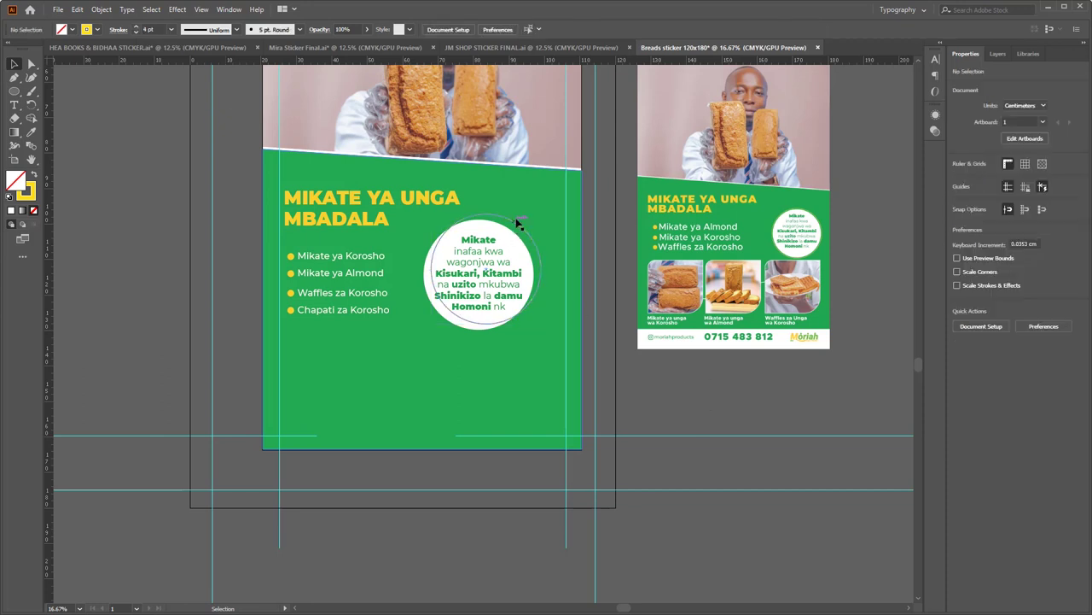
pyautogui.click(483, 239)
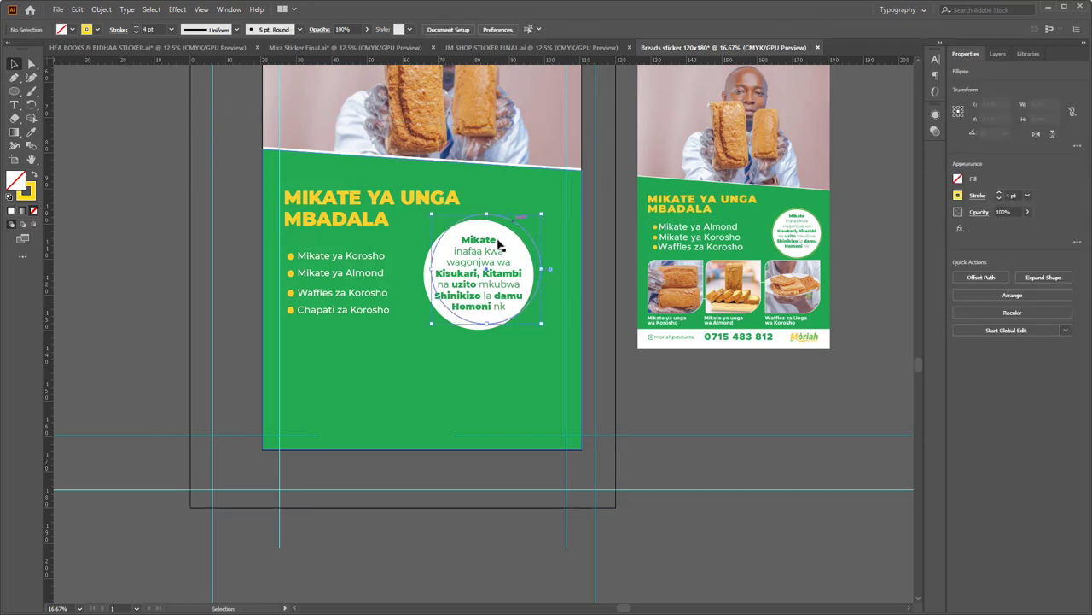
pyautogui.keyDown('shift'); pyautogui.click(482, 252); pyautogui.keyUp('shift')
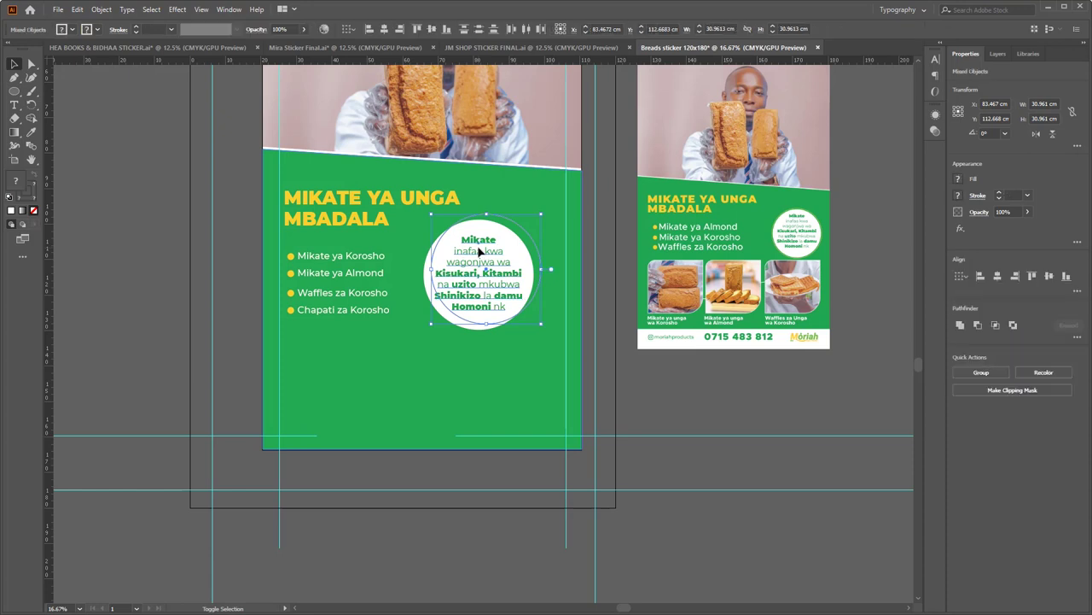
pyautogui.keyDown('shift'); pyautogui.click(503, 252); pyautogui.keyUp('shift')
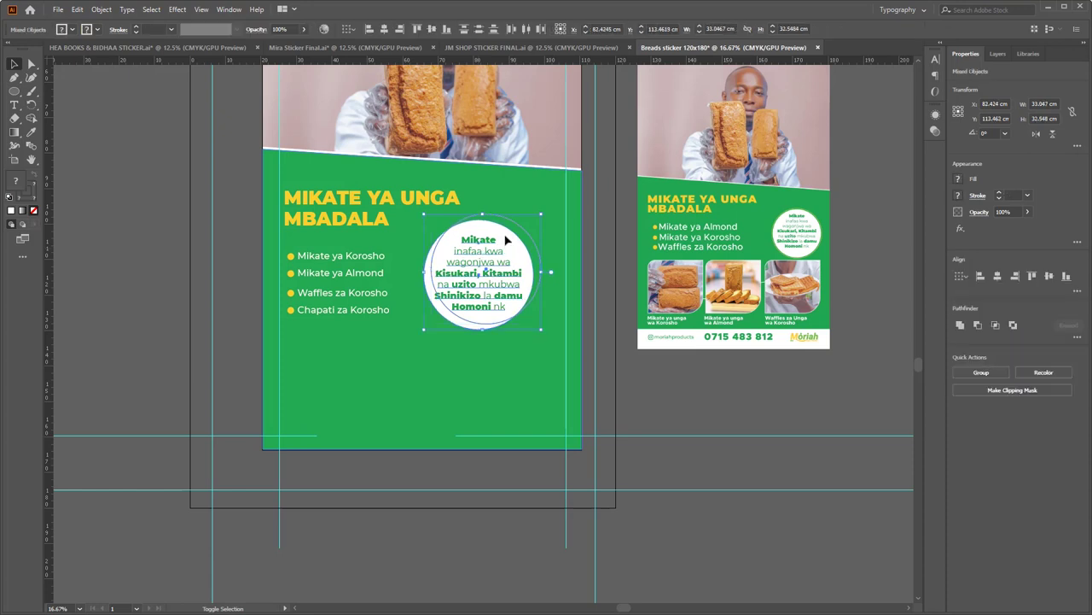
pyautogui.click(386, 32)
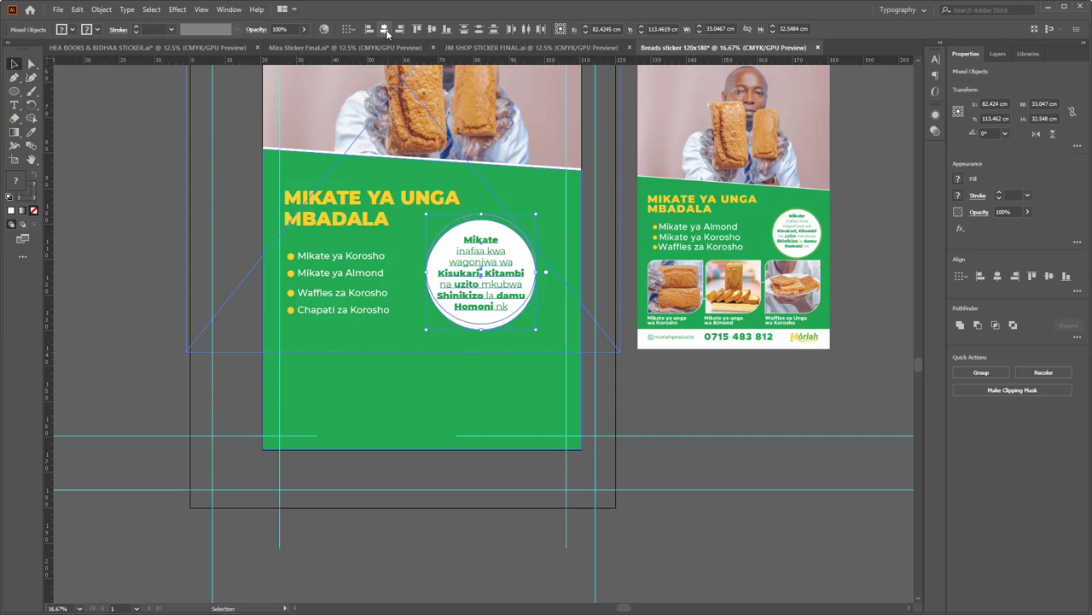
pyautogui.click(432, 29)
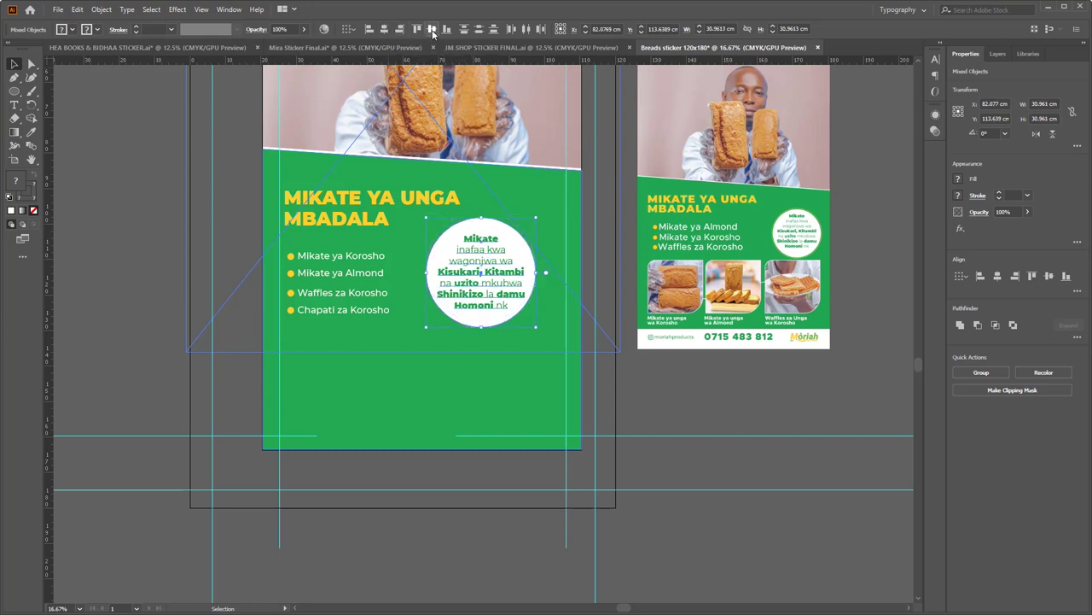
pyautogui.click(711, 406)
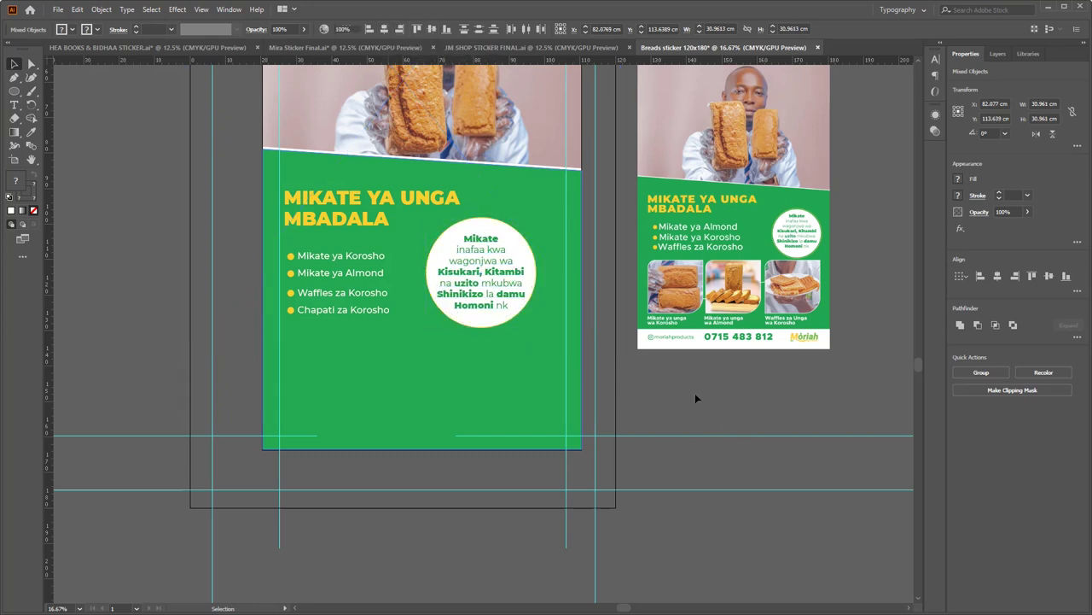
# Enlarge the yellow ring proportionally so it sits just outside the white circle.
pyautogui.click(495, 221)
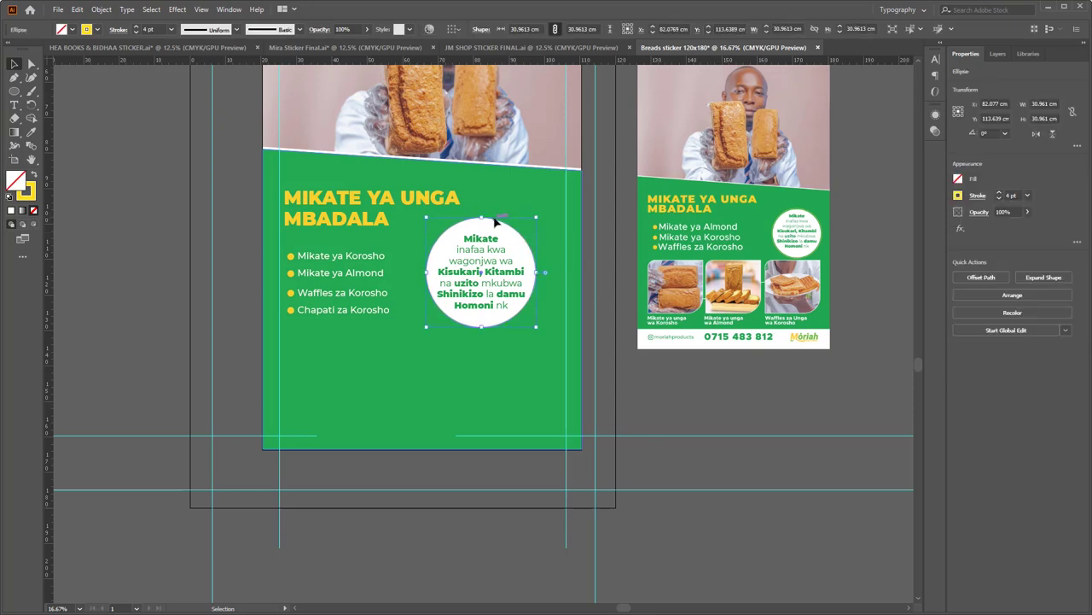
pyautogui.press('a')
pyautogui.scroll(1, 495, 222)
pyautogui.press('v')
pyautogui.scroll(1, 495, 221)
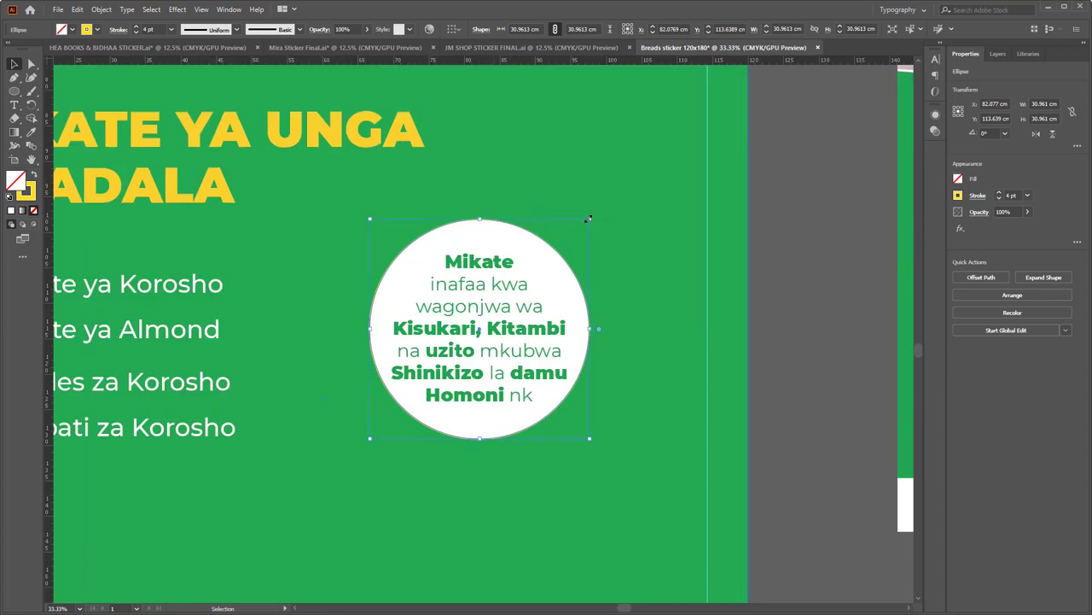
pyautogui.press('shift')
pyautogui.moveTo(588, 220); pyautogui.dragTo(595, 213)
pyautogui.click(823, 324)
pyautogui.press('a')
pyautogui.hotkey('ctrl', '-')
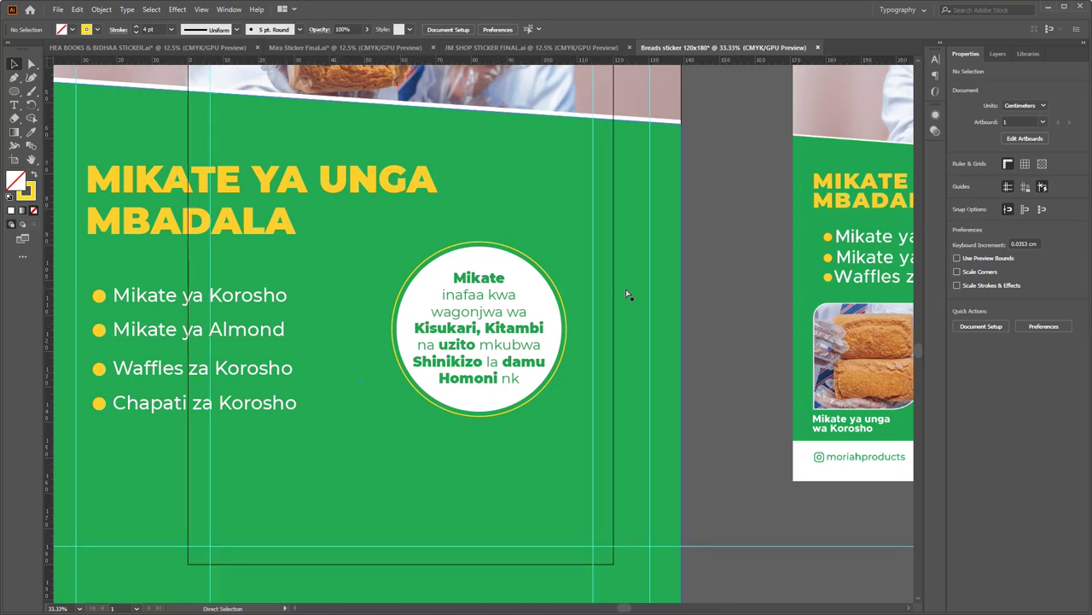
pyautogui.hotkey('ctrl', '-')
pyautogui.hotkey('ctrl', '-')
pyautogui.hotkey('ctrl', '-')
pyautogui.hotkey('ctrl', '-')
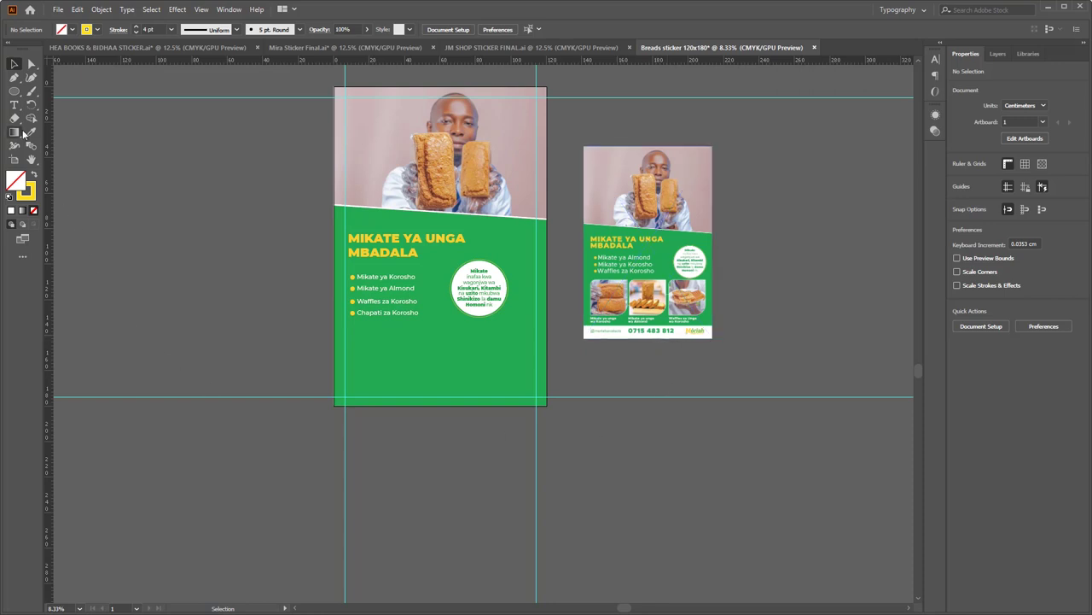
# Draw a wide rectangle across the poster bottom and sample the reference's white footer colour.
pyautogui.click(14, 91)
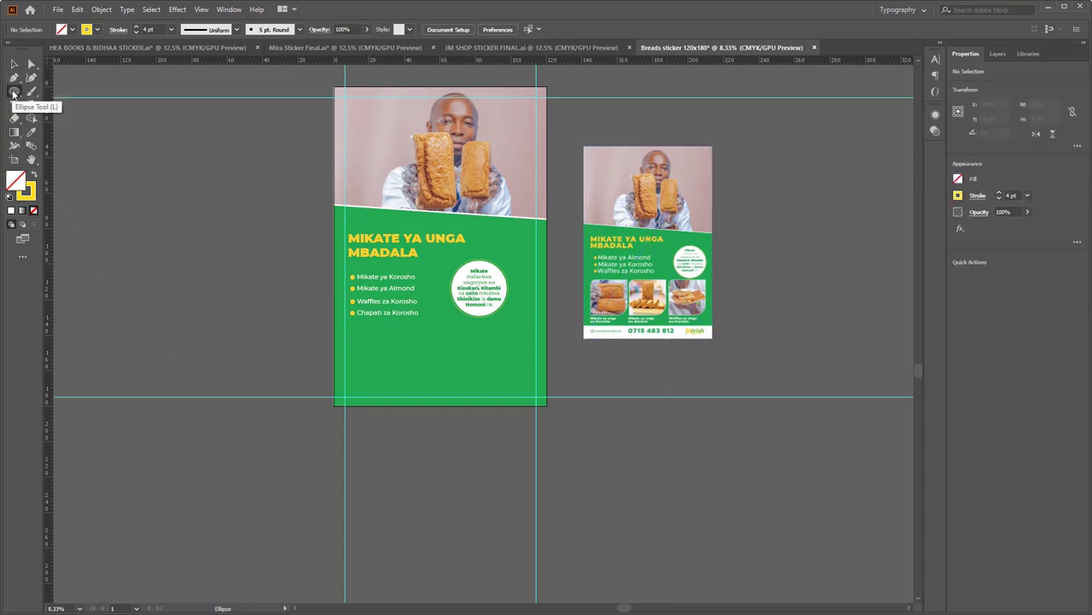
pyautogui.moveTo(14, 94); pyautogui.dragTo(64, 96)
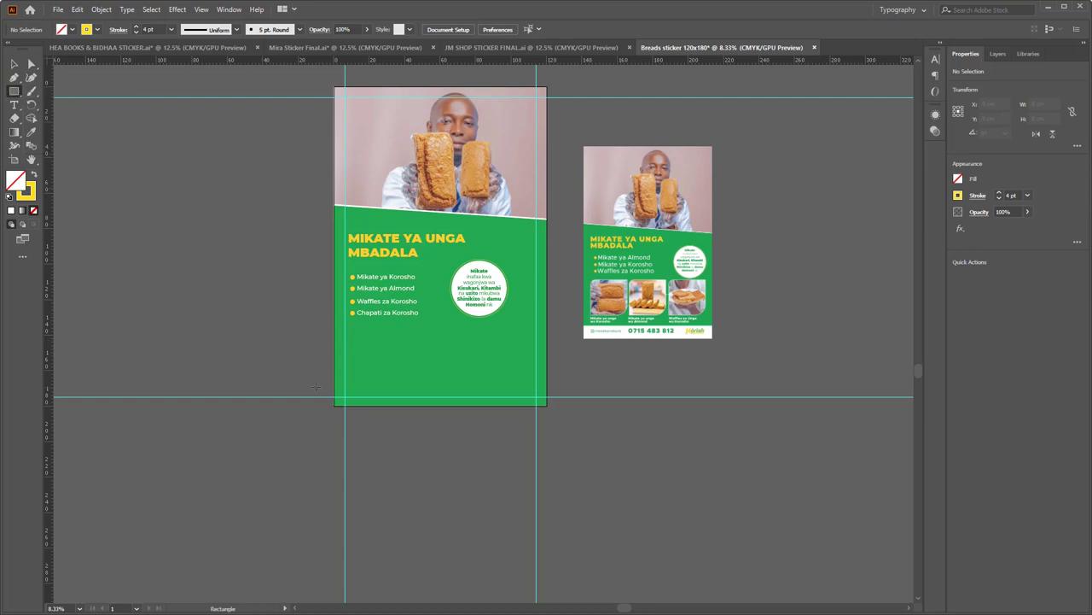
pyautogui.moveTo(316, 386); pyautogui.dragTo(645, 426)
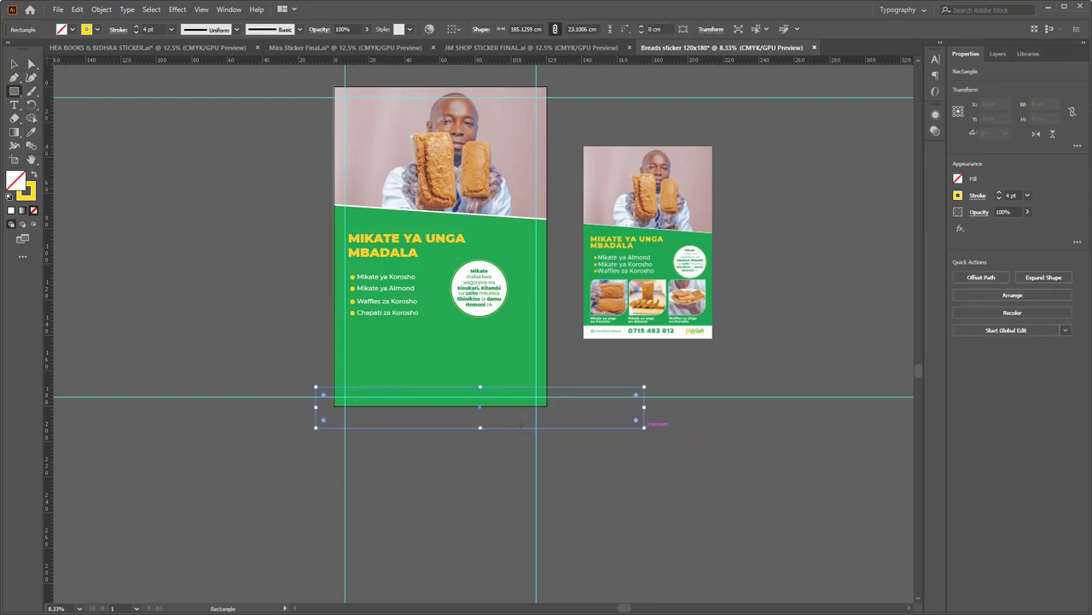
pyautogui.click(31, 132)
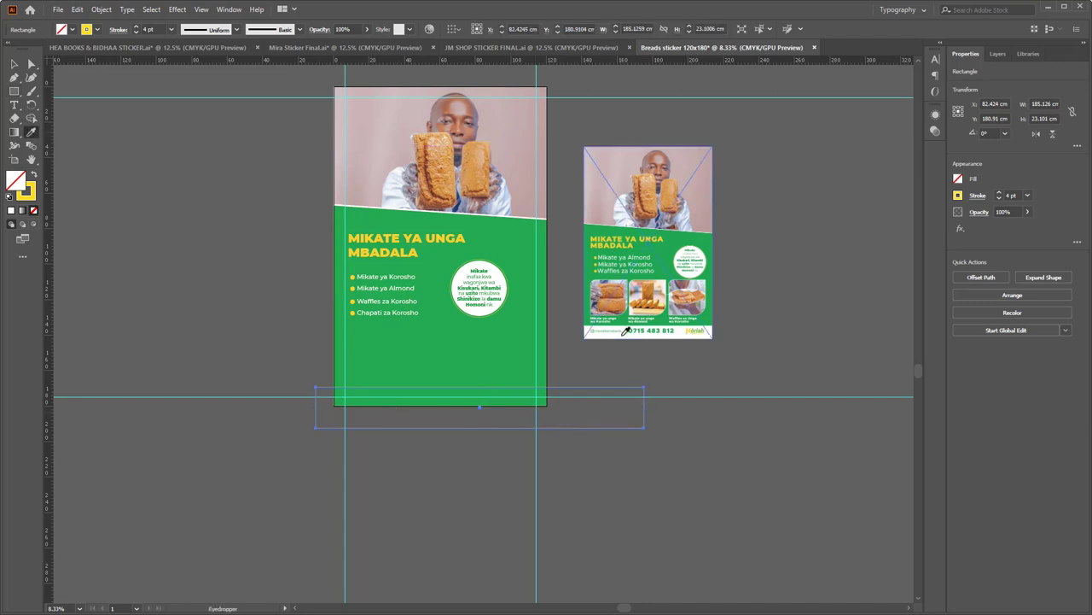
pyautogui.click(622, 335)
# Nudge the white 185 × 23.1 cm footer bar onto the artboard's bottom edge.
pyautogui.click(13, 64)
pyautogui.moveTo(595, 418); pyautogui.dragTo(587, 411)
pyautogui.click(432, 432)
pyautogui.click(31, 160)
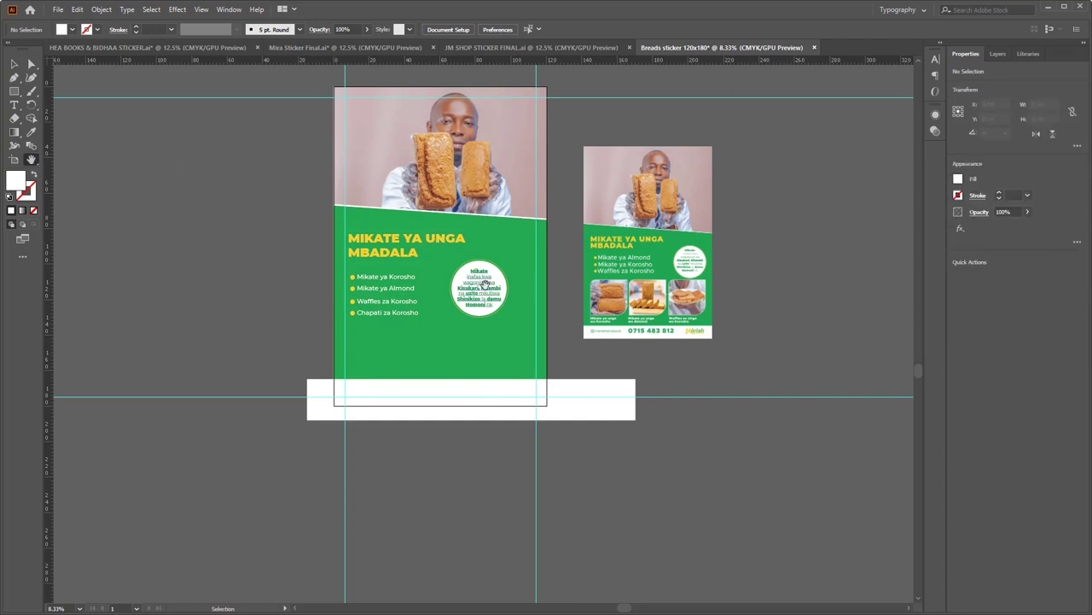
pyautogui.scroll(1, 484, 287)
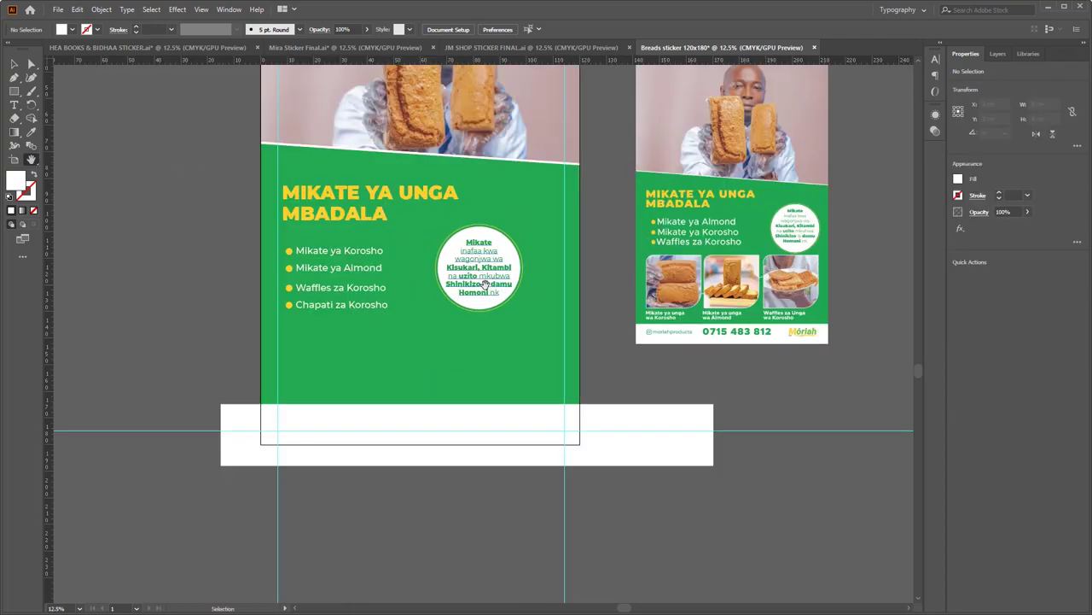
pyautogui.scroll(-1, 492, 288)
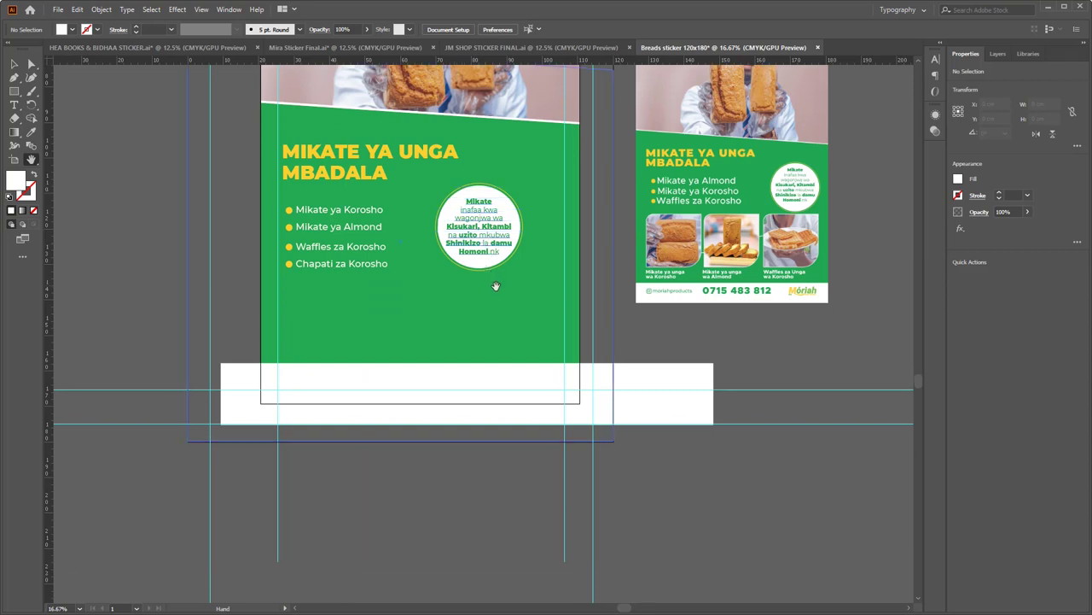
# Draw a wide white photo frame below the bullets and copy it to the right.
pyautogui.click(14, 90)
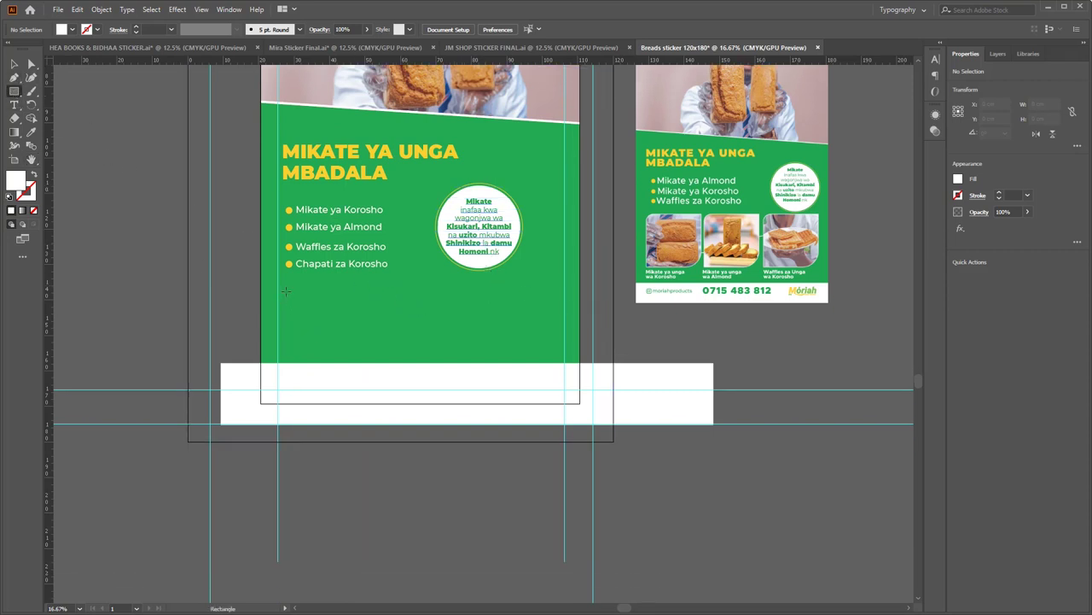
pyautogui.moveTo(285, 290); pyautogui.dragTo(348, 329)
pyautogui.press('Delete')
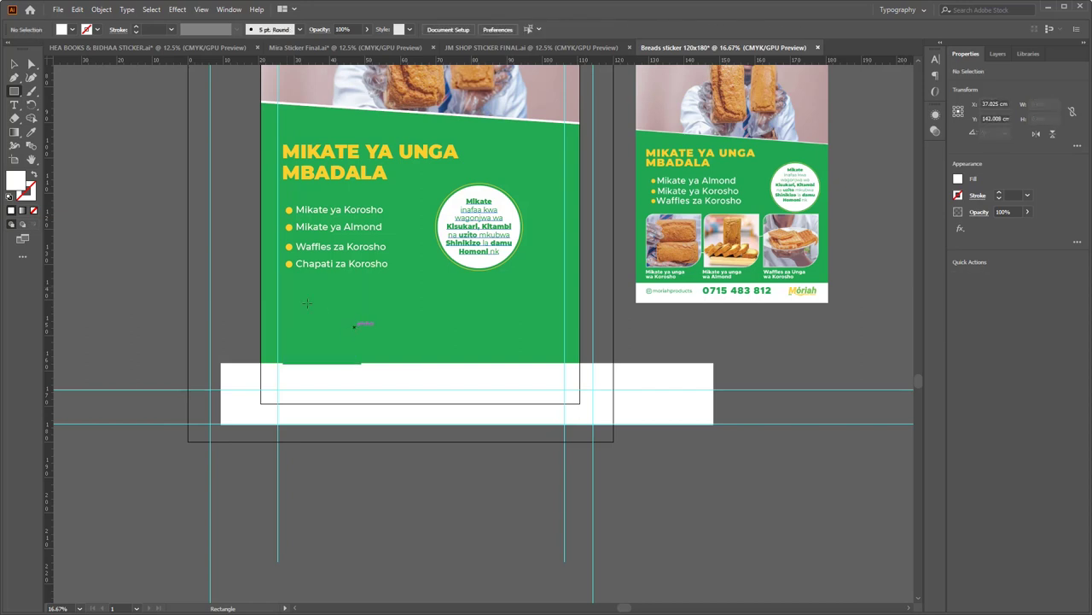
pyautogui.moveTo(285, 288); pyautogui.dragTo(366, 340)
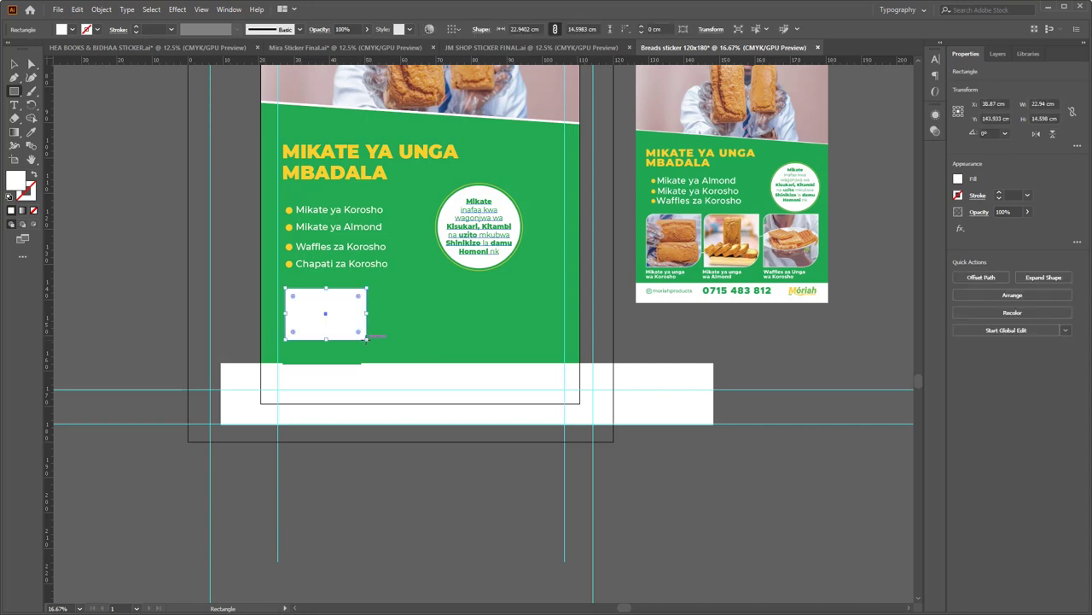
pyautogui.press('v')
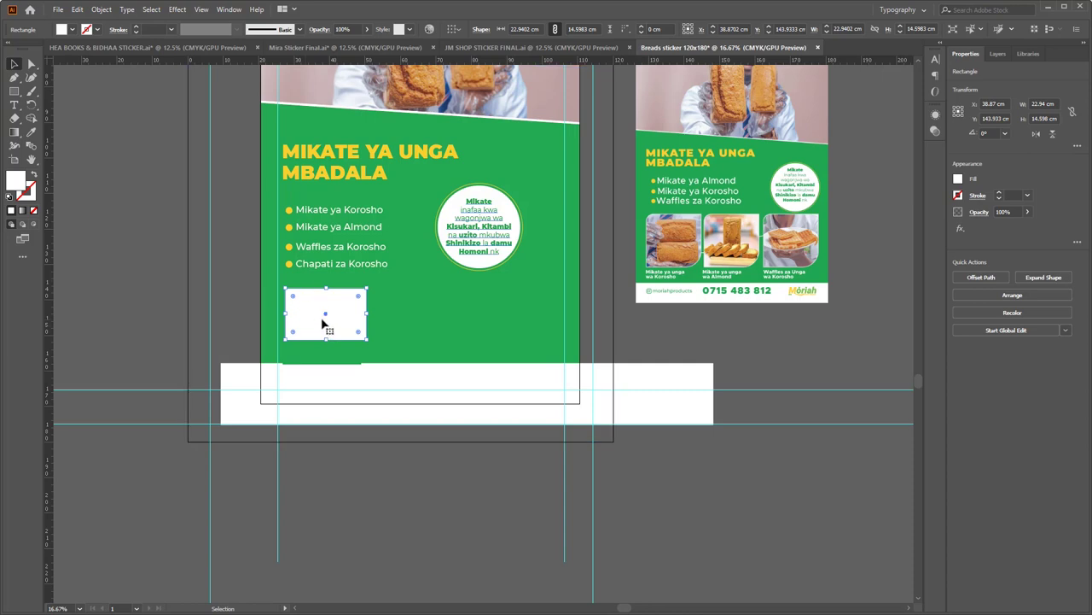
pyautogui.moveTo(325, 325); pyautogui.dragTo(504, 325)
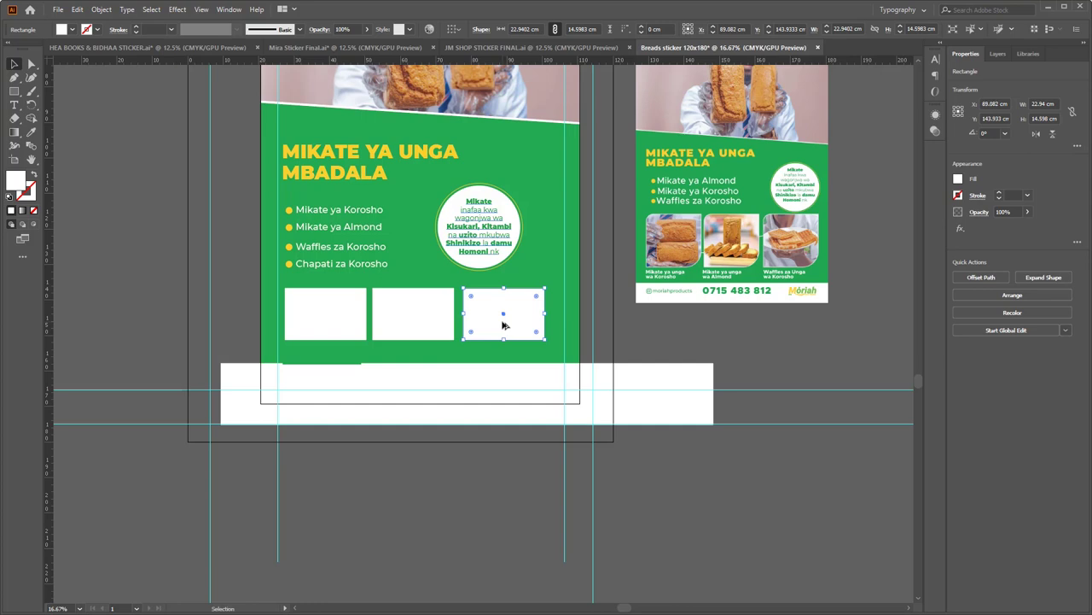
# Nudge the middle and left white boxes right to even out their spacing.
pyautogui.keyDown('shift'); pyautogui.click(424, 323); pyautogui.keyUp('shift')
pyautogui.keyDown('shift'); pyautogui.click(327, 318); pyautogui.keyUp('shift')
pyautogui.keyDown('shift'); pyautogui.click(407, 110); pyautogui.keyUp('shift')
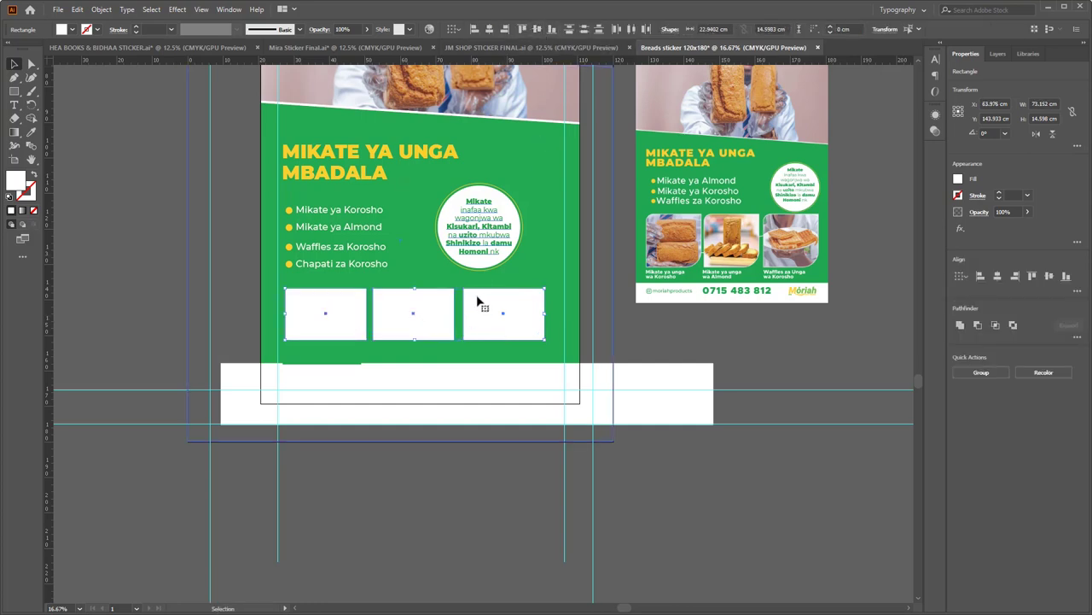
pyautogui.click(830, 392)
pyautogui.click(419, 326)
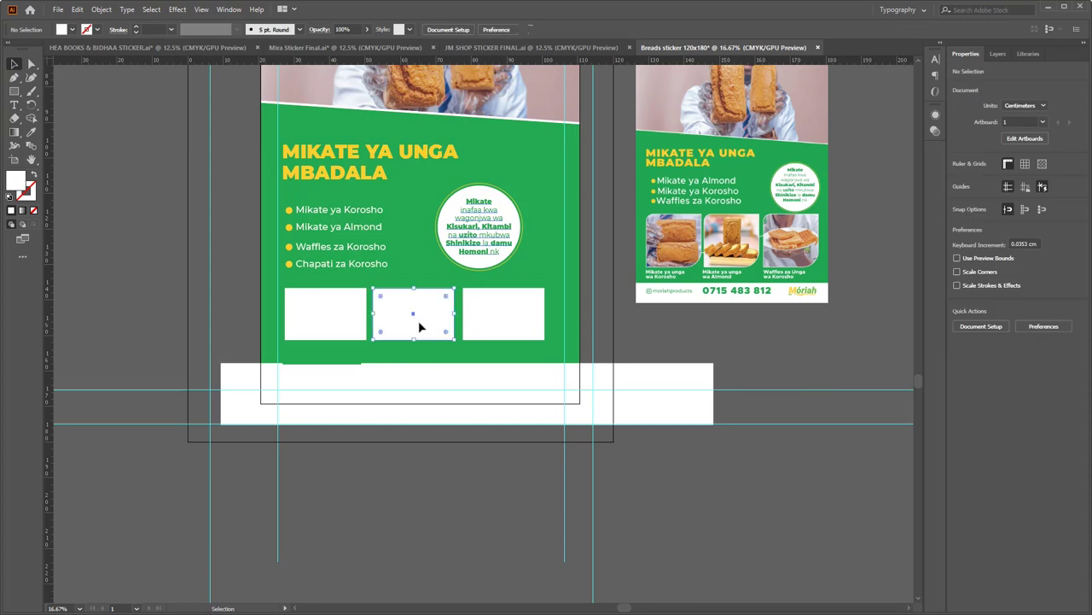
pyautogui.press('Right')
pyautogui.press('Right')
pyautogui.press('Right')
pyautogui.press('Right')
pyautogui.press('Right')
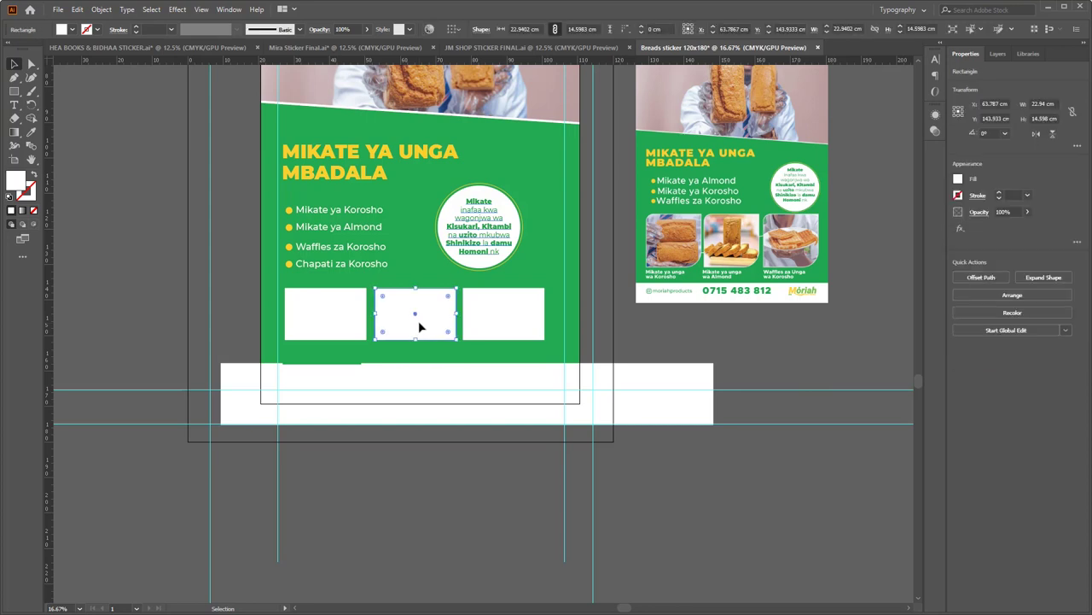
pyautogui.click(675, 492)
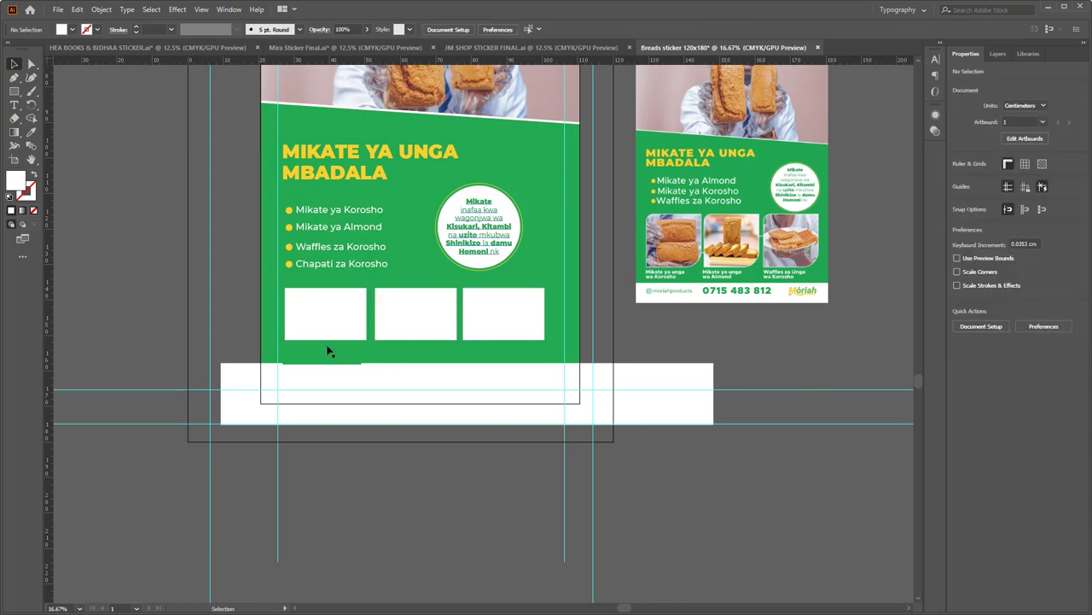
pyautogui.click(318, 309)
pyautogui.press('Right')
pyautogui.press('Right')
pyautogui.press('Right')
pyautogui.press('Right')
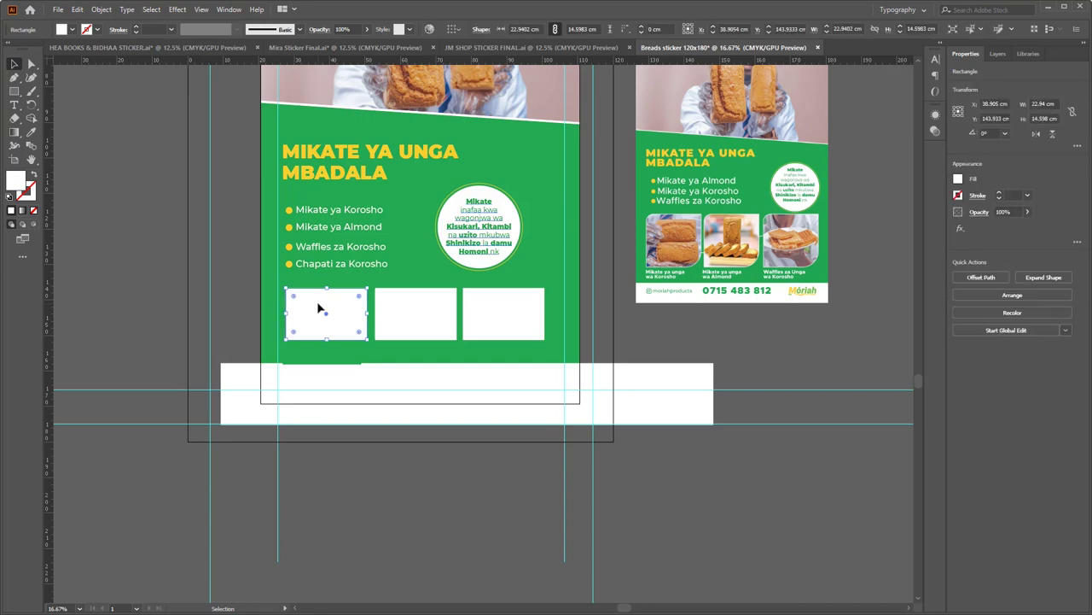
pyautogui.press('Right')
pyautogui.press('Right')
pyautogui.press('Right')
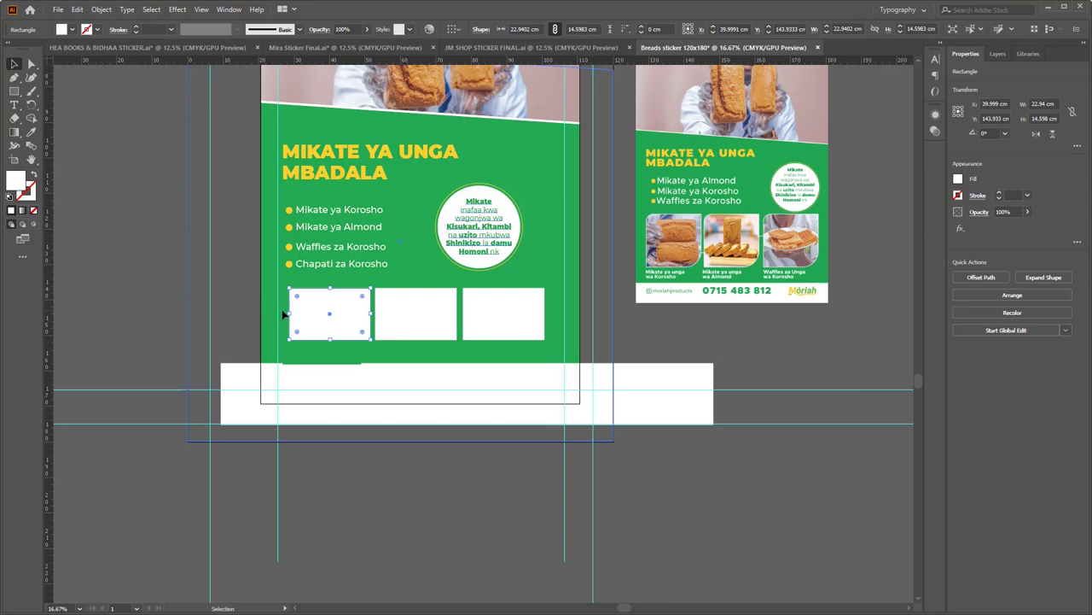
# Shift all three 22.94 × 14.6 cm boxes slightly right together on the green panel.
pyautogui.click(285, 314)
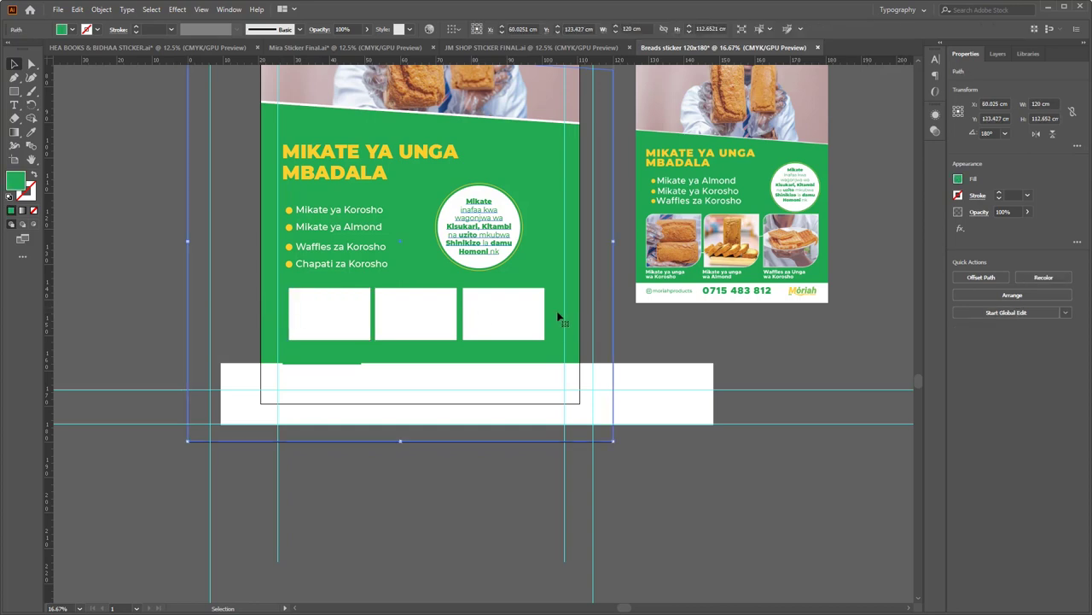
pyautogui.click(525, 314)
pyautogui.keyDown('shift'); pyautogui.click(419, 314); pyautogui.keyUp('shift')
pyautogui.keyDown('shift'); pyautogui.click(346, 317); pyautogui.keyUp('shift')
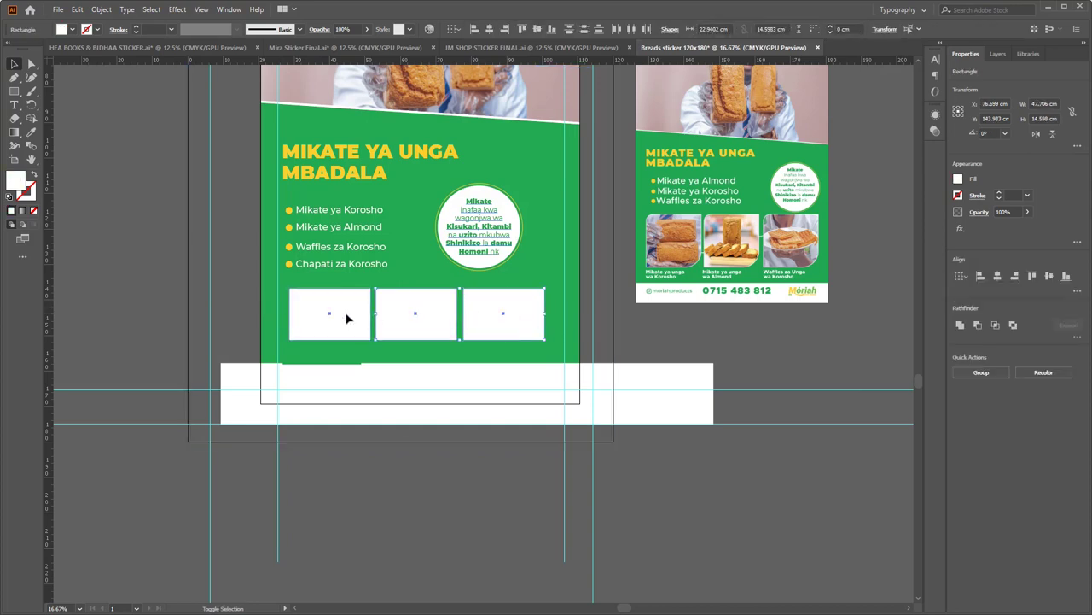
pyautogui.moveTo(425, 322); pyautogui.dragTo(431, 321)
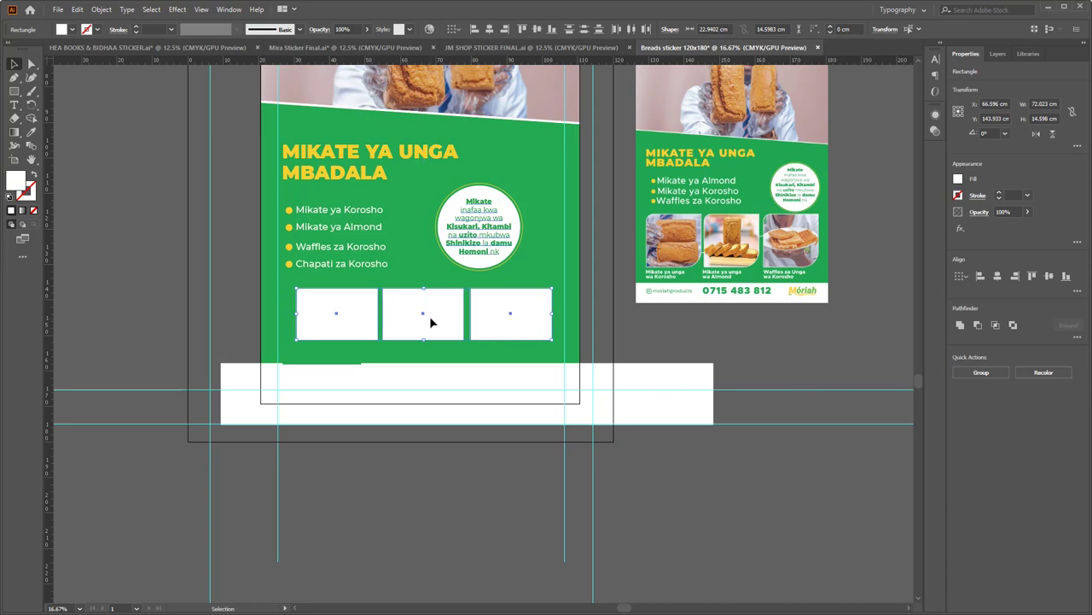
pyautogui.press('Left')
pyautogui.press('Left')
pyautogui.press('Left')
pyautogui.press('Left')
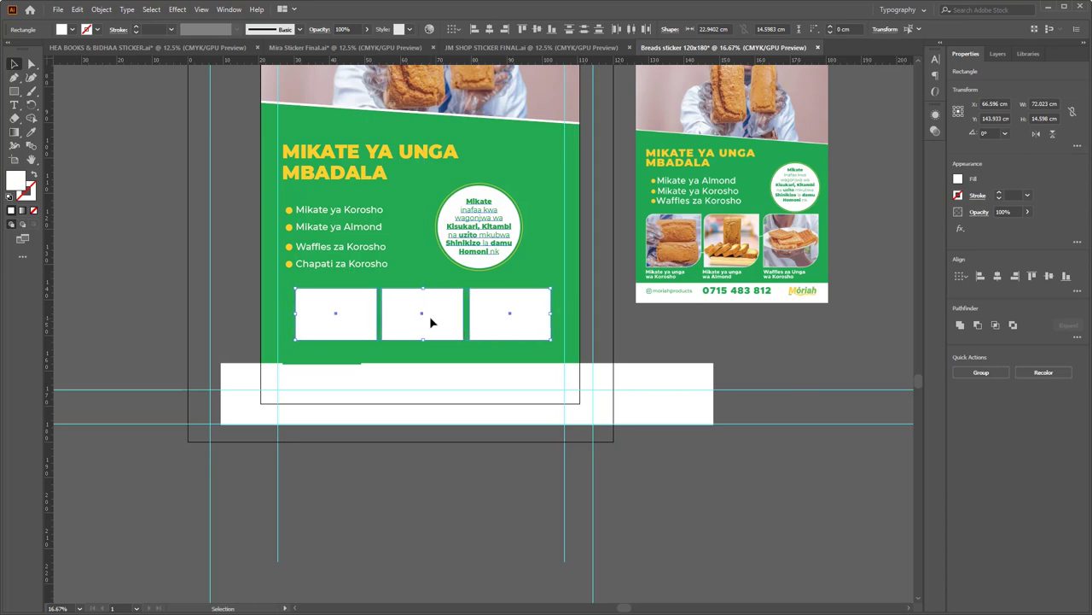
pyautogui.click(722, 471)
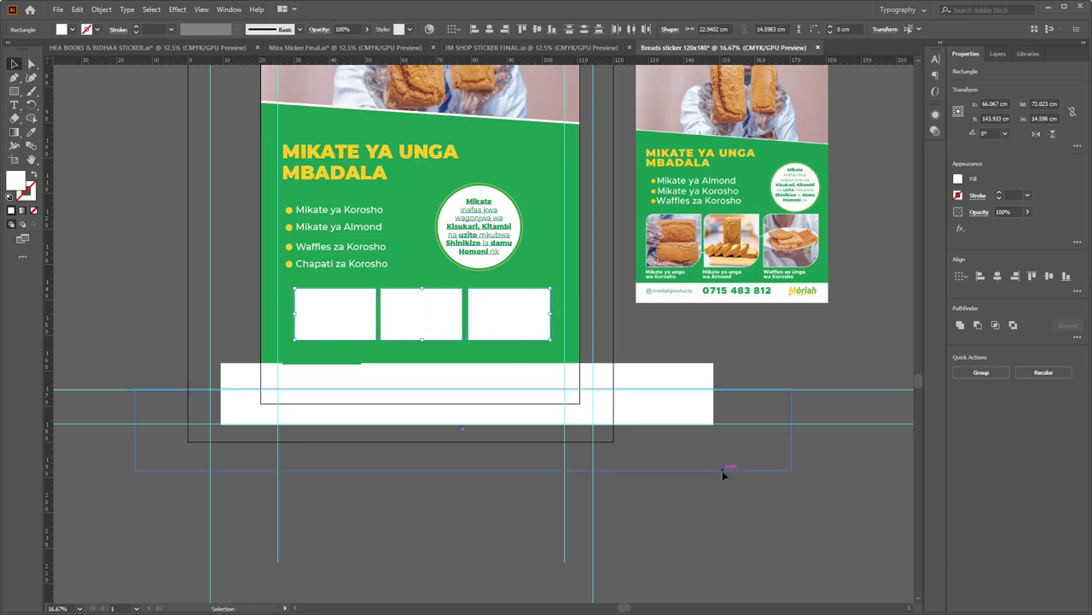
pyautogui.click(733, 568)
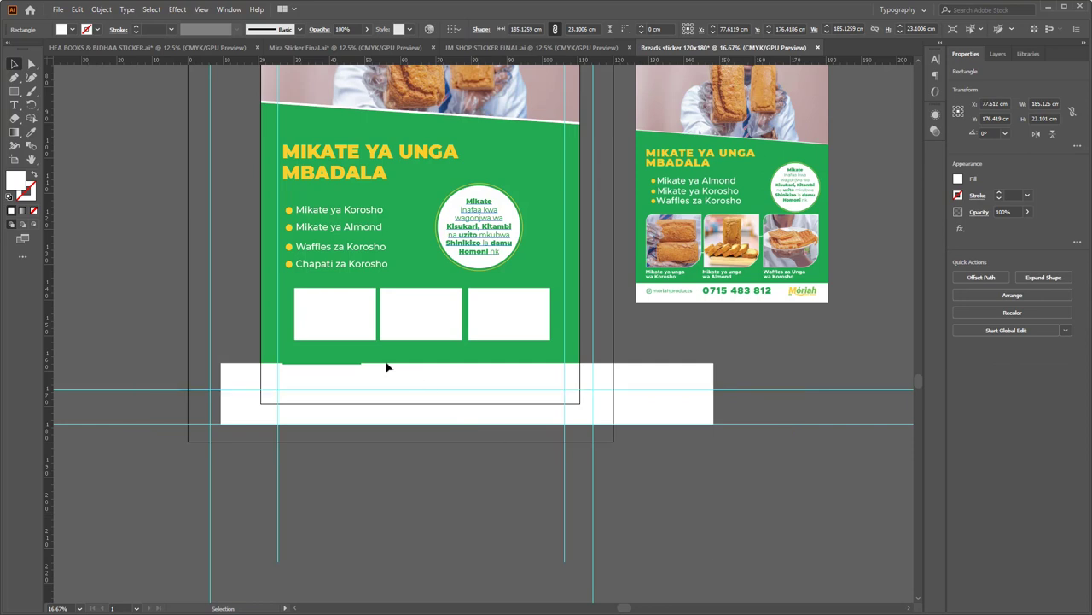
pyautogui.click(348, 315)
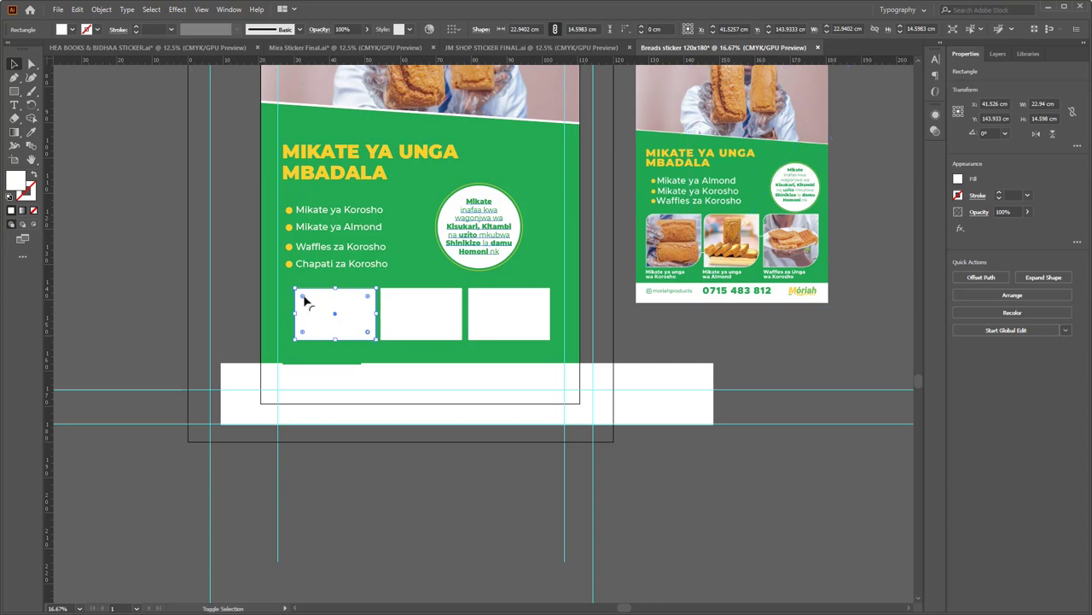
# Round the left, middle and right boxes' corners to about 3.32, 3.14 and 3.09 cm.
pyautogui.moveTo(304, 297); pyautogui.dragTo(309, 301)
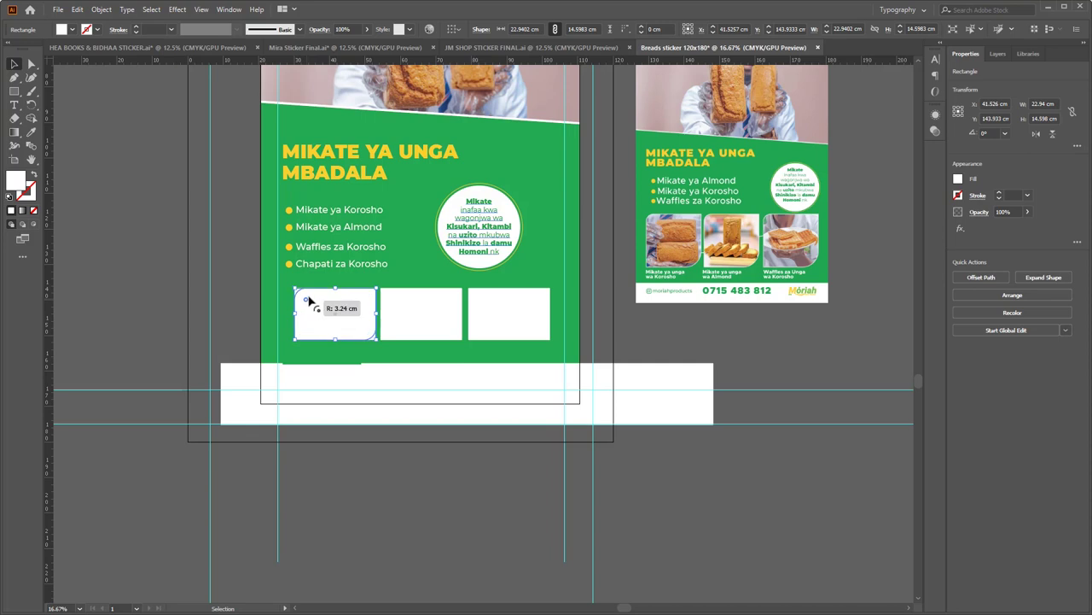
pyautogui.moveTo(308, 296); pyautogui.dragTo(305, 299)
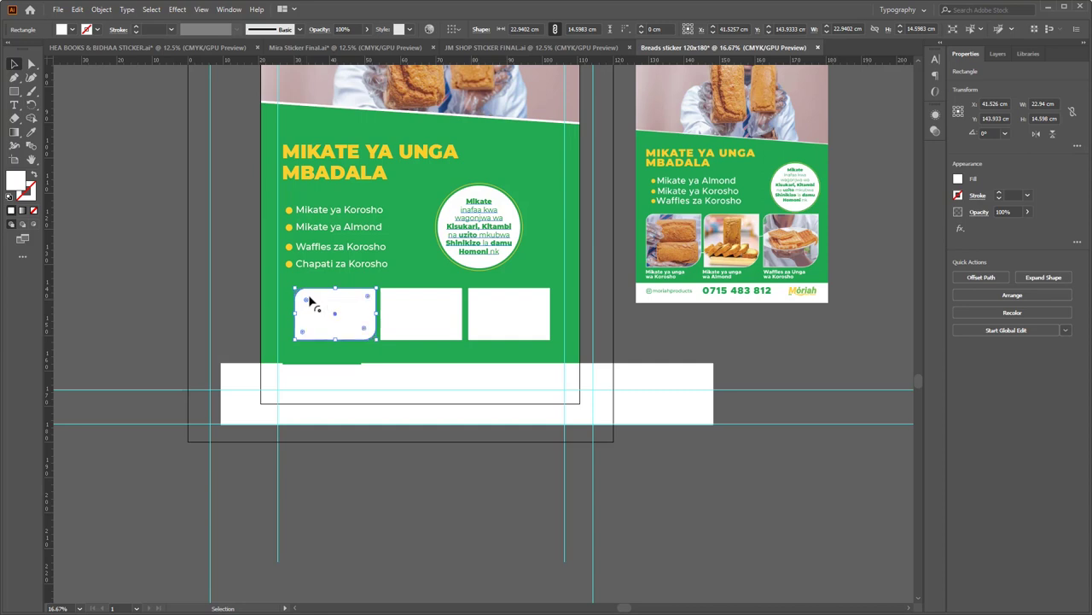
pyautogui.click(744, 501)
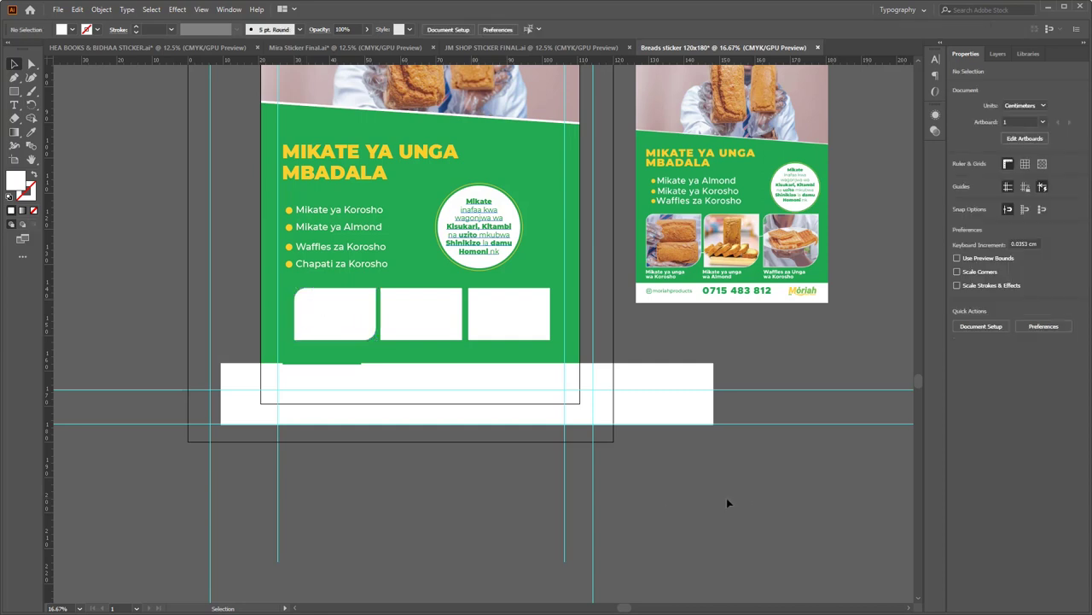
pyautogui.click(421, 313)
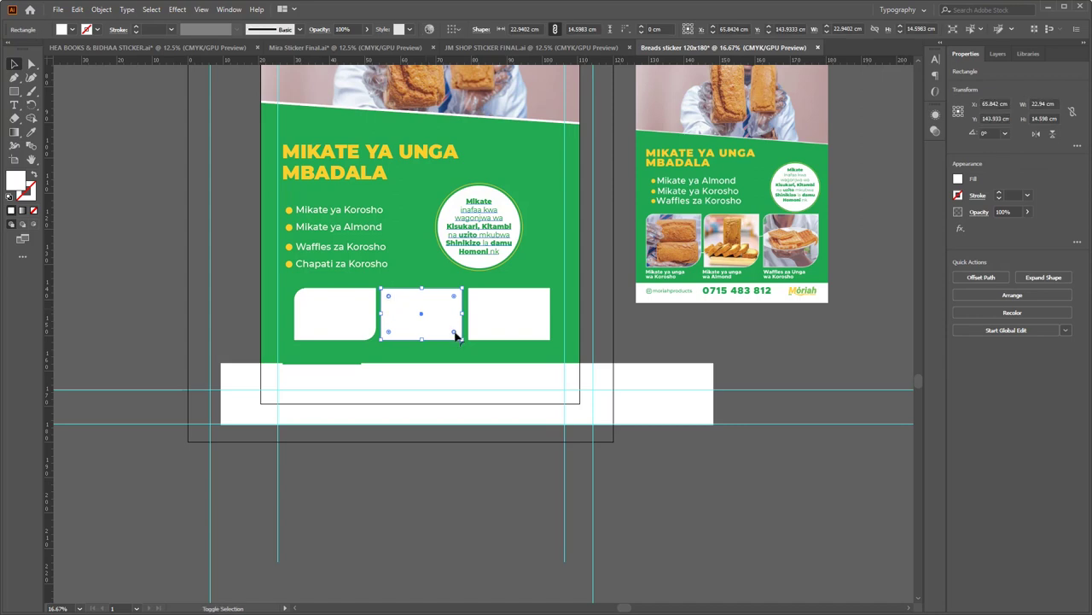
pyautogui.moveTo(455, 335); pyautogui.dragTo(451, 333)
pyautogui.click(615, 419)
pyautogui.click(524, 316)
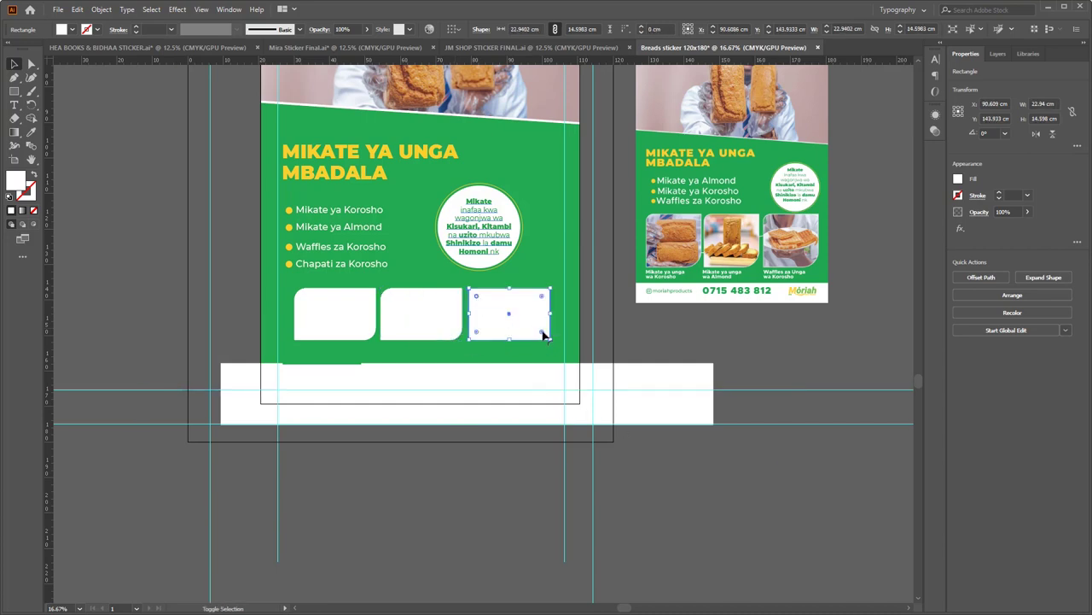
pyautogui.moveTo(541, 333); pyautogui.dragTo(536, 334)
# Select the first rounded photo box and choose Place from the File menu.
pyautogui.click(675, 466)
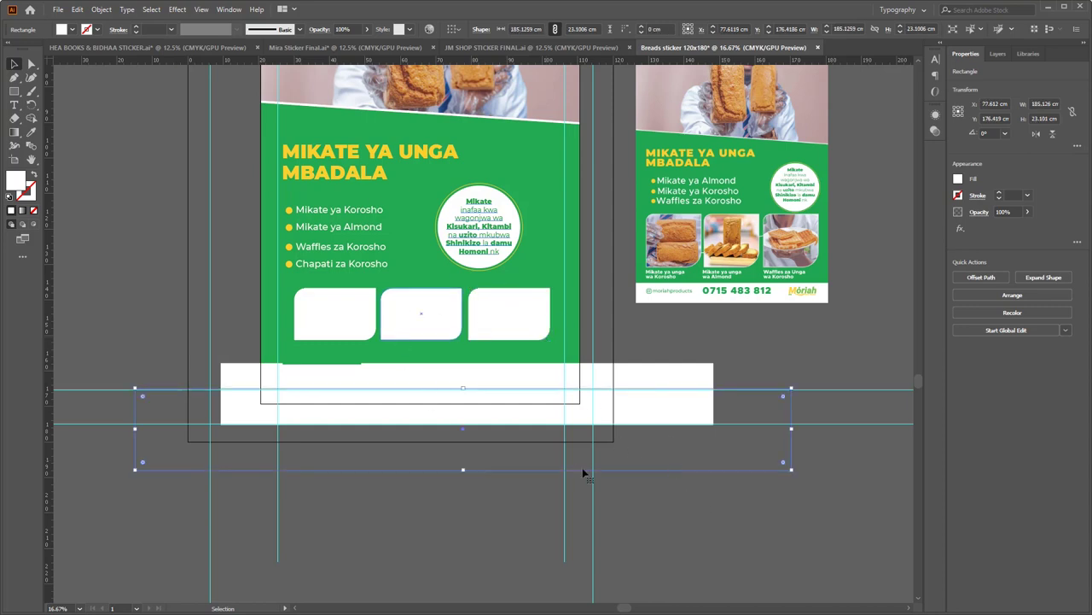
pyautogui.scroll(-2, 678, 495)
pyautogui.click(484, 465)
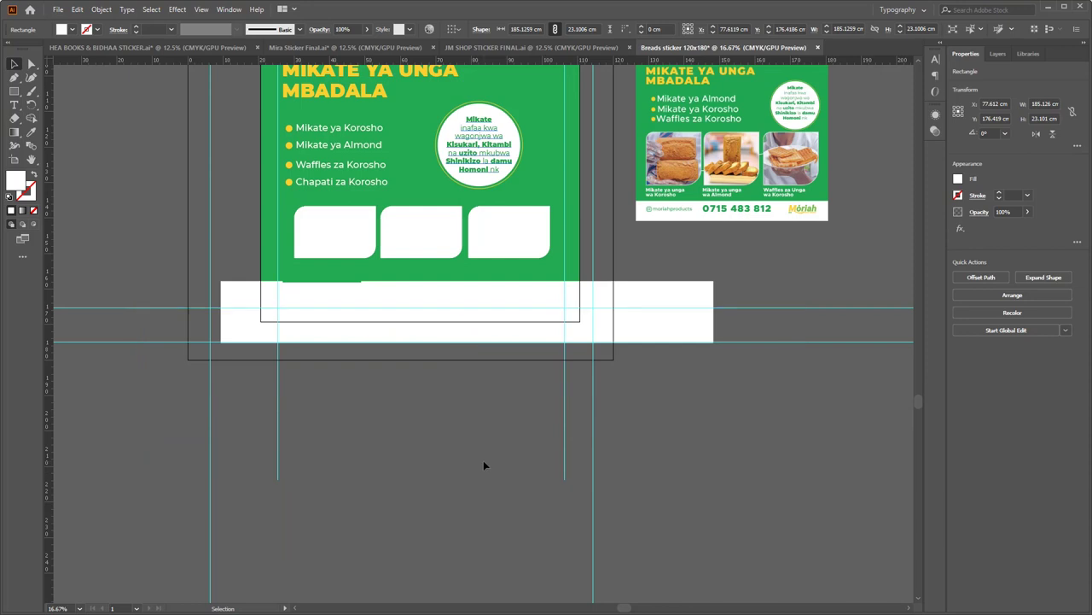
pyautogui.click(344, 228)
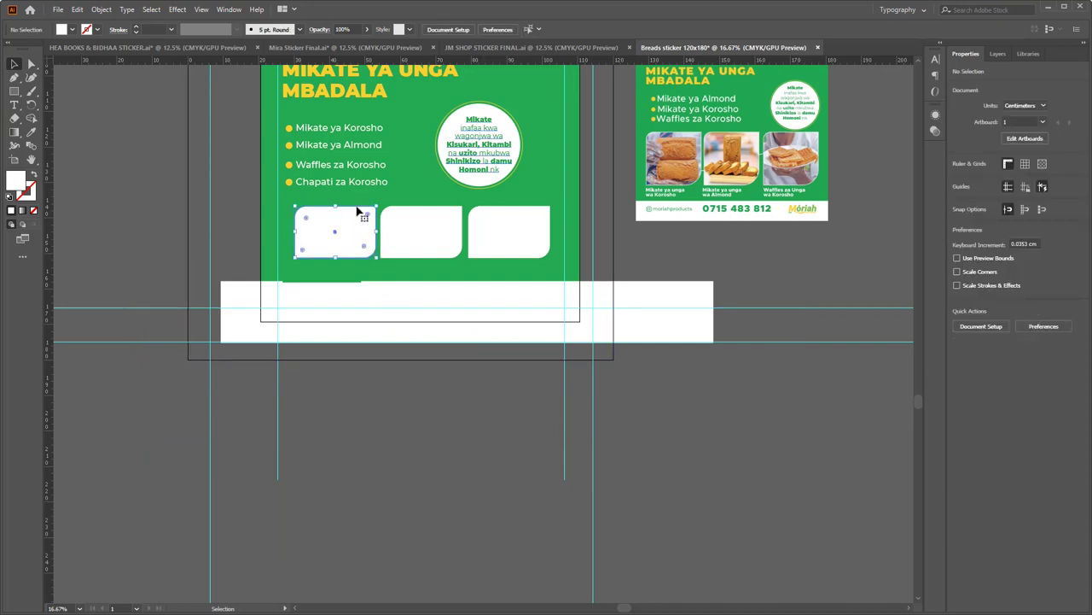
pyautogui.click(57, 11)
pyautogui.click(94, 198)
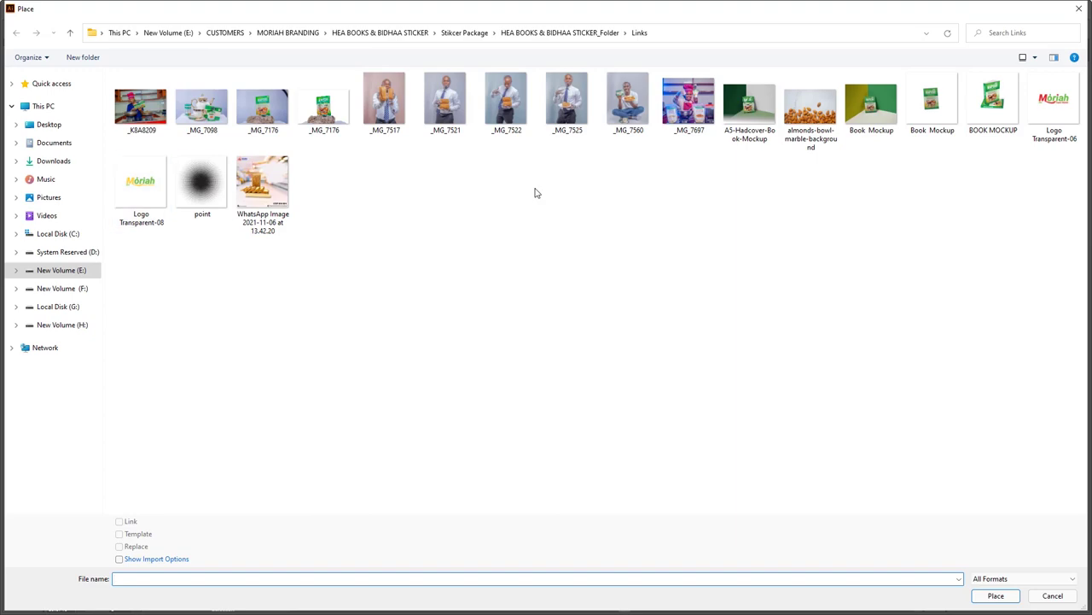
# Place the _MG_7522 photo from the Links folder onto the artboard.
pyautogui.click(1078, 8)
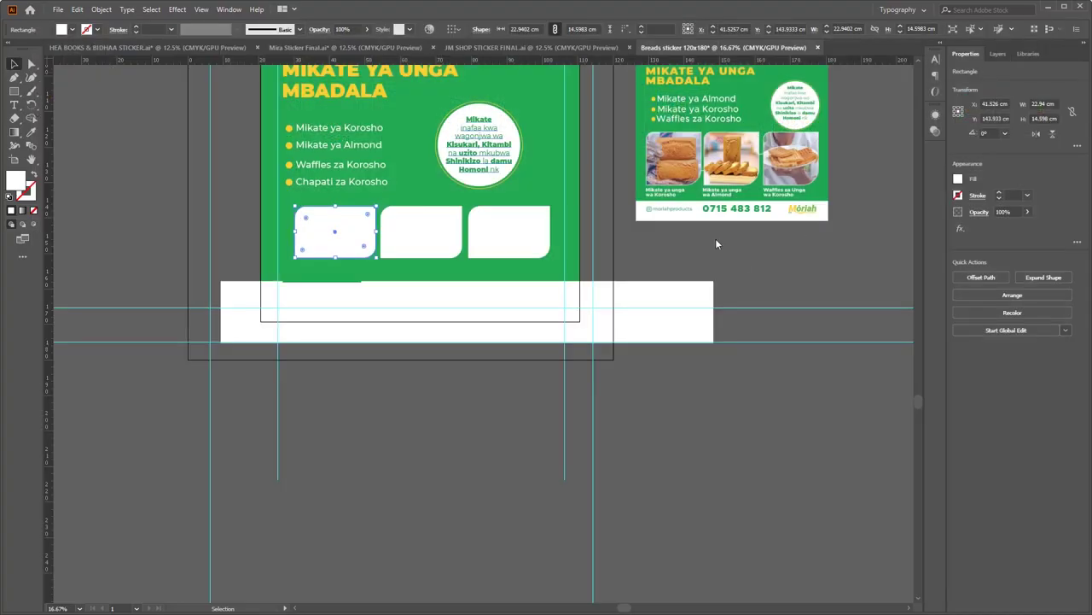
pyautogui.click(57, 11)
pyautogui.click(92, 193)
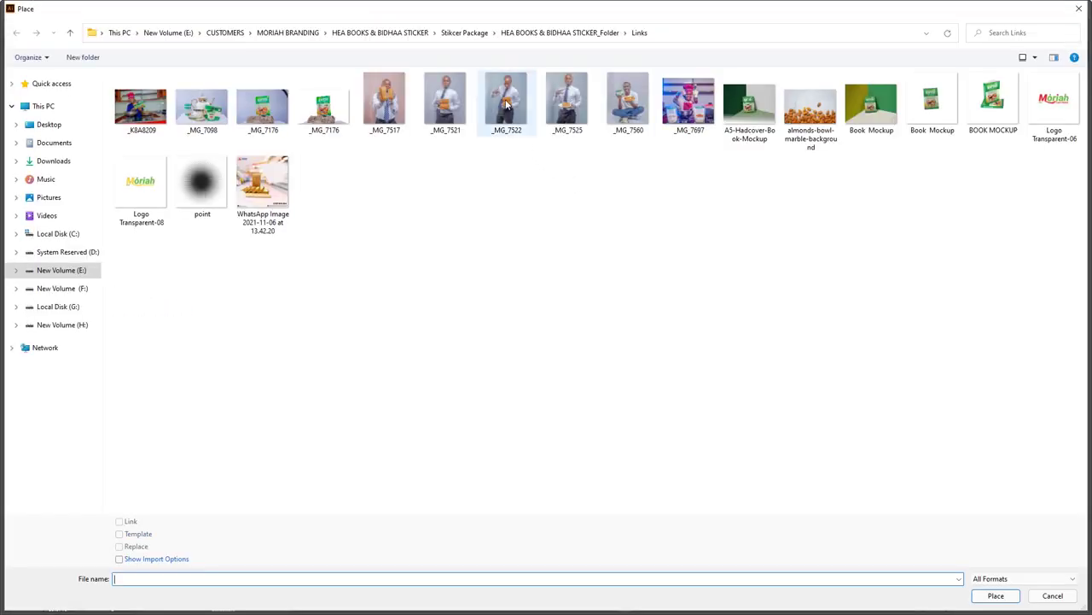
pyautogui.click(506, 102)
pyautogui.click(991, 595)
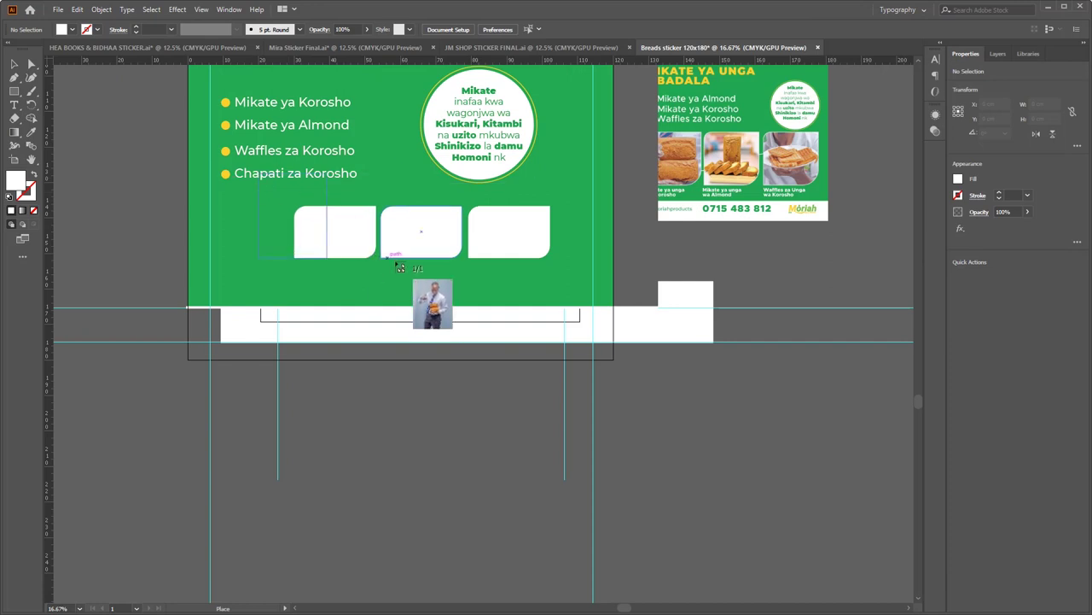
pyautogui.click(257, 170)
# Position the photo over the first rounded box, bring the box to front, and select both.
pyautogui.moveTo(327, 248); pyautogui.dragTo(337, 242)
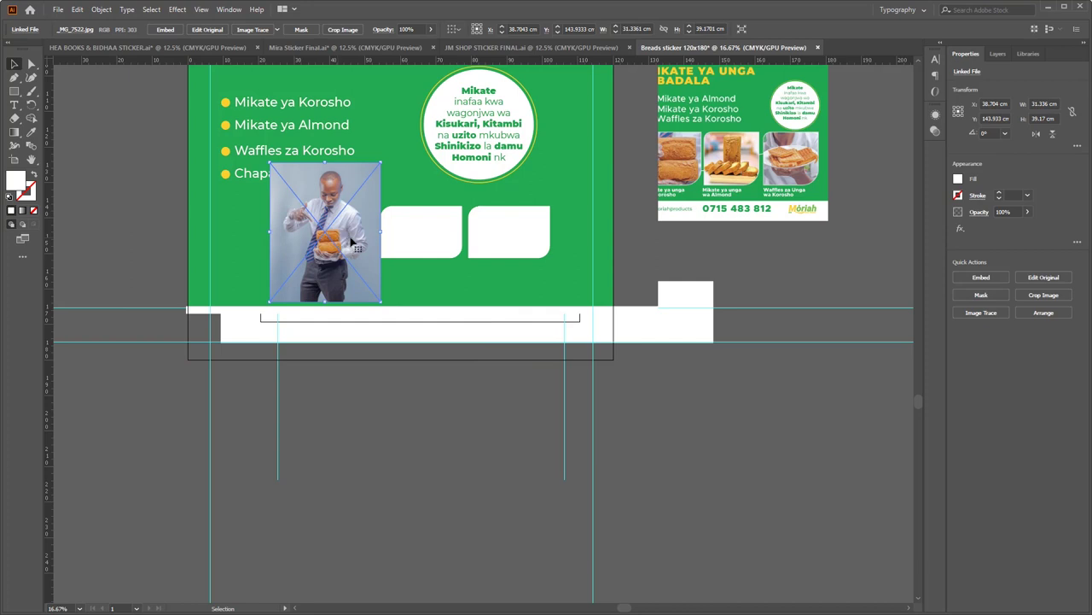
pyautogui.hotkey('shift', 'Left')
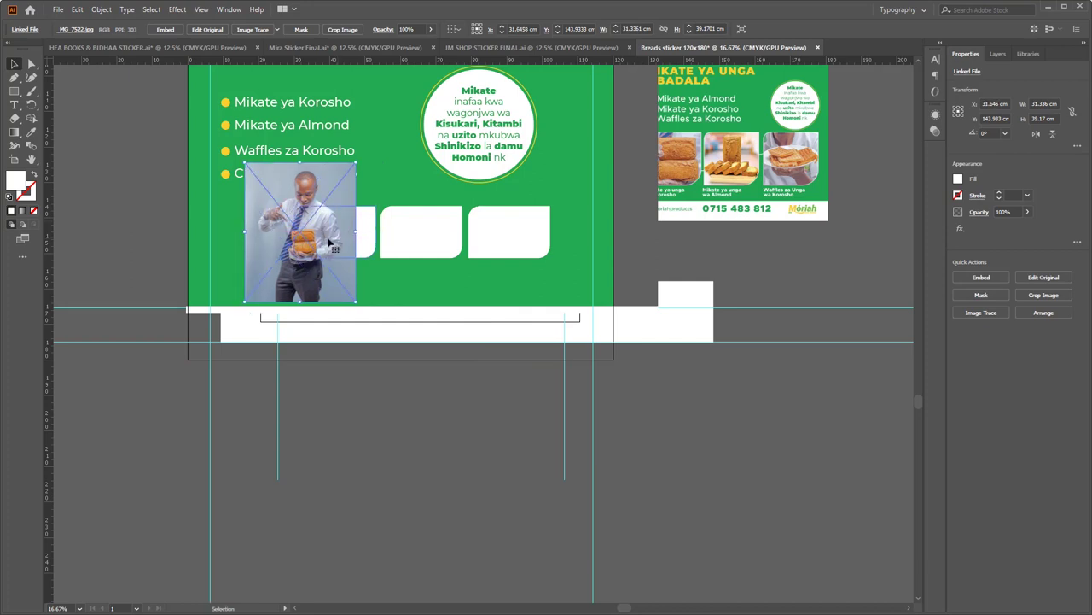
pyautogui.moveTo(332, 273); pyautogui.dragTo(342, 267)
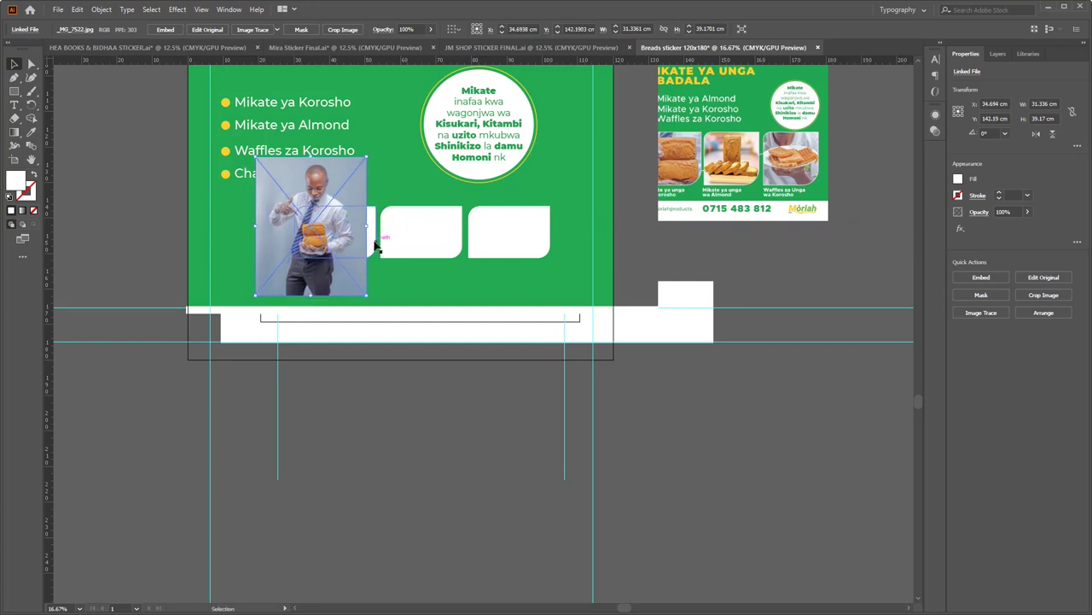
pyautogui.click(375, 245)
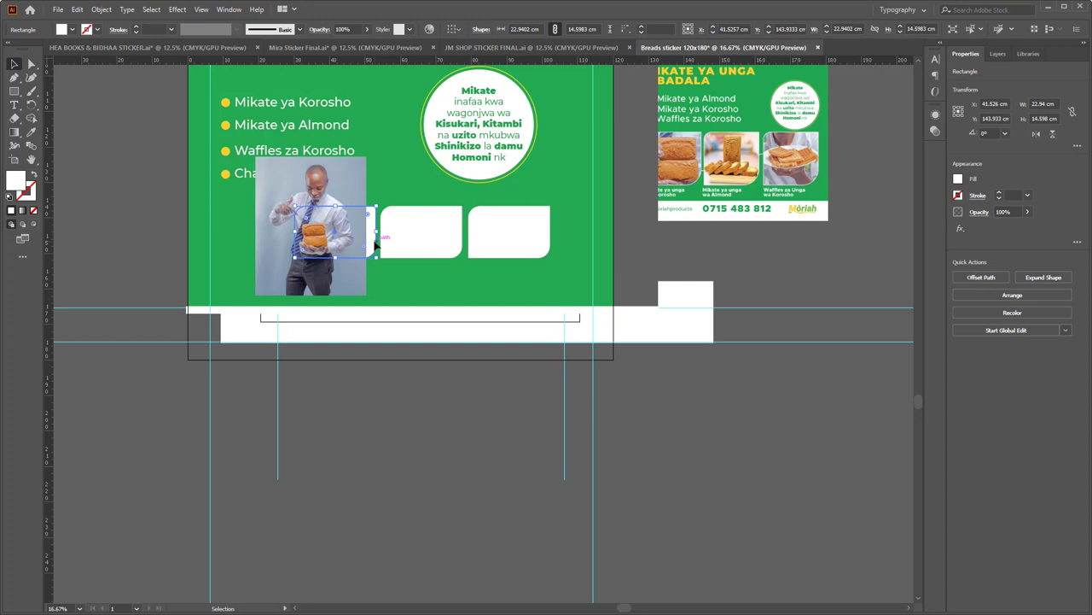
pyautogui.press('a')
pyautogui.moveTo(375, 245); pyautogui.dragTo(375, 245)
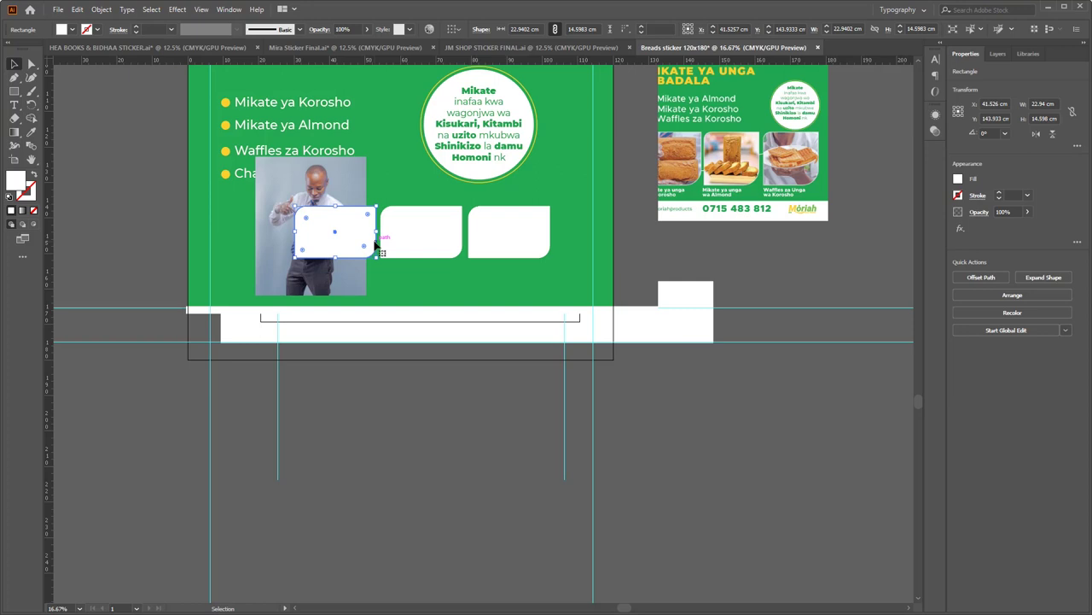
pyautogui.keyDown('shift'); pyautogui.click(330, 202); pyautogui.keyUp('shift')
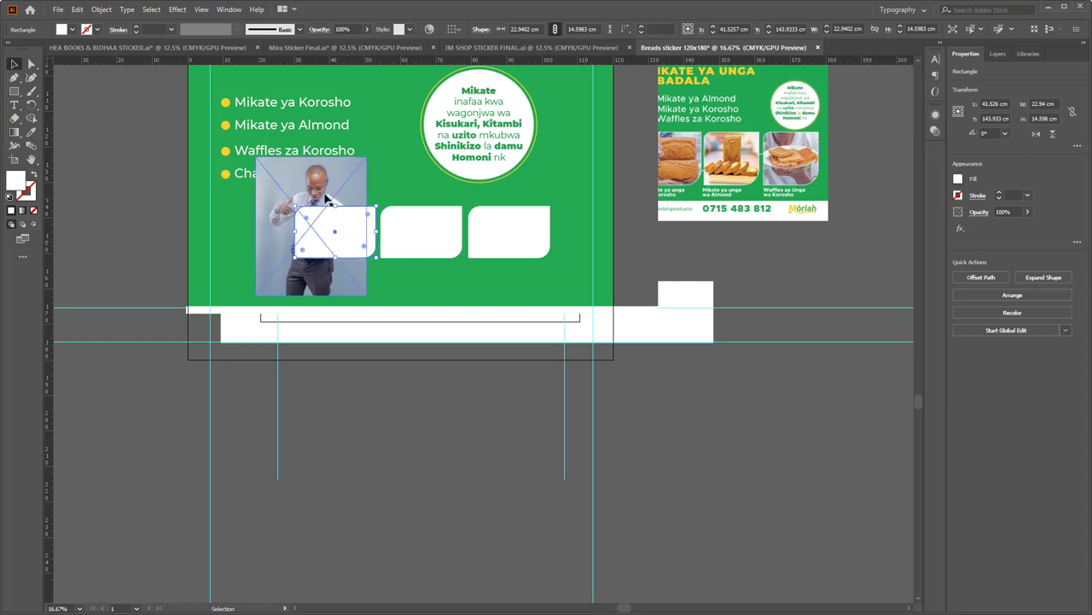
pyautogui.moveTo(312, 187); pyautogui.dragTo(352, 189)
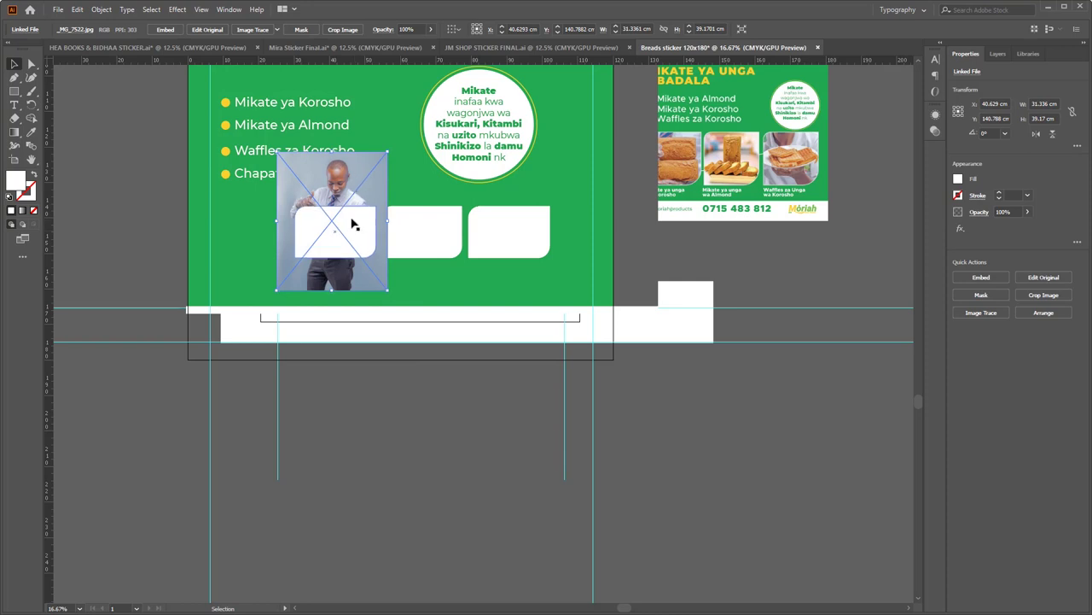
pyautogui.press('ctrl')
pyautogui.keyDown('shift'); pyautogui.click(356, 229); pyautogui.keyUp('shift')
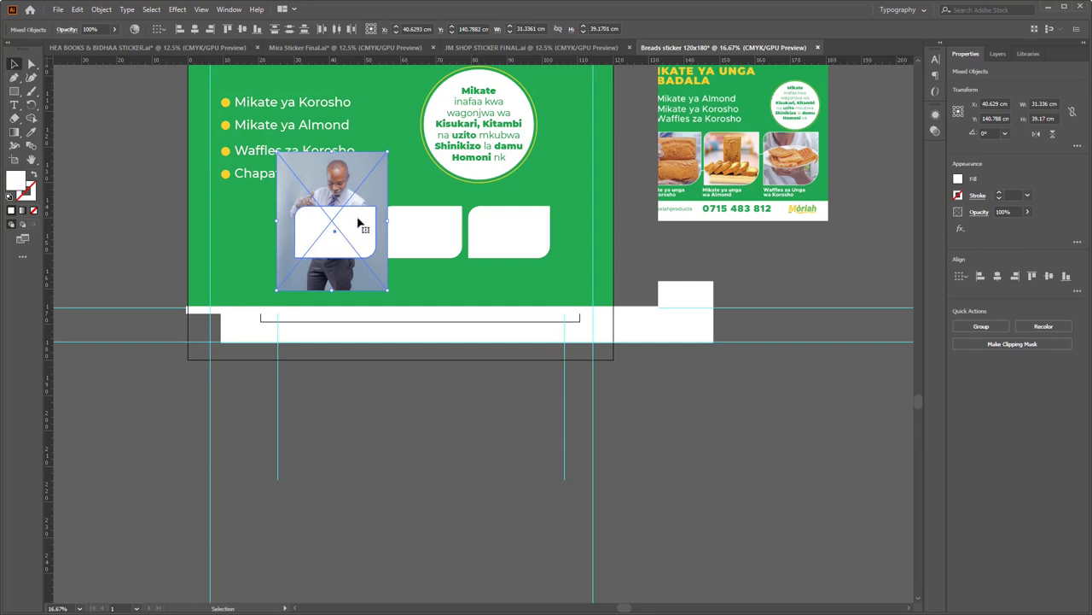
# Make a clipping mask of the _MG_7522 photo with the first rounded box.
pyautogui.rightClick(344, 221)
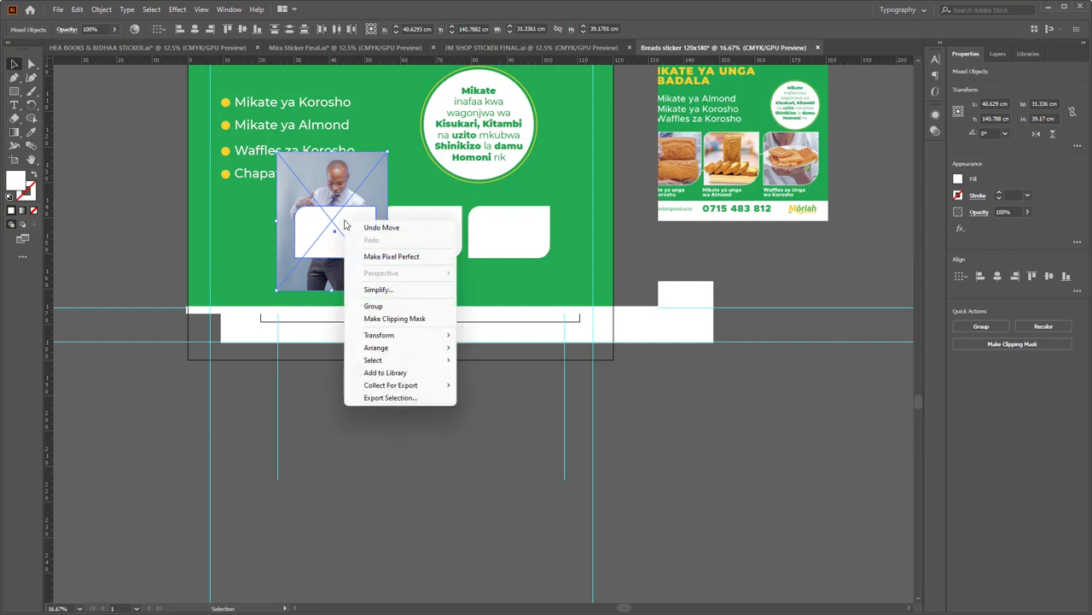
pyautogui.click(404, 321)
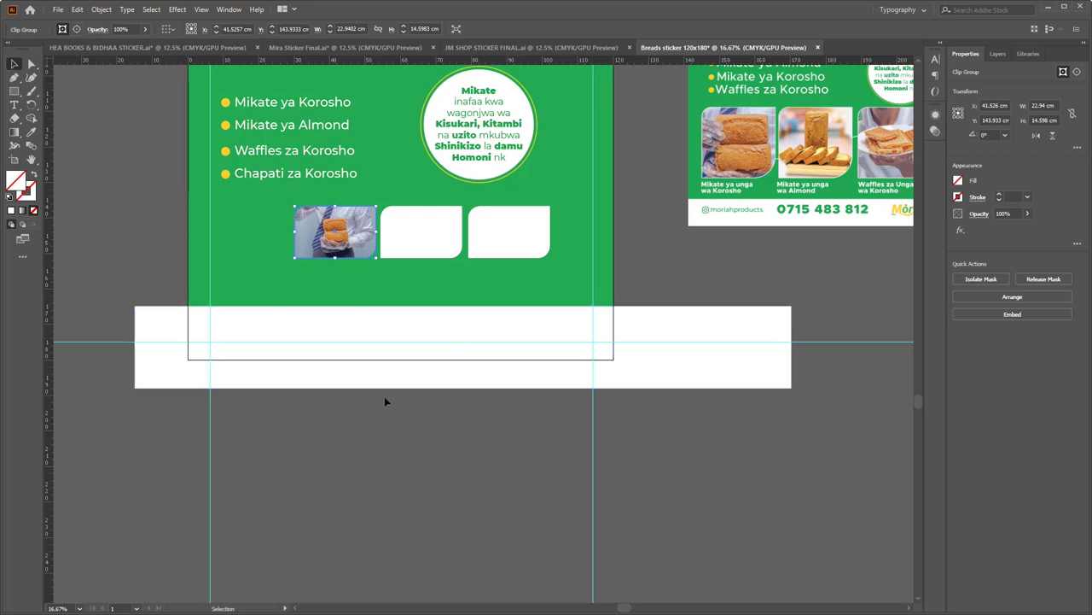
pyautogui.hotkey('ctrl', '=')
pyautogui.scroll(-2, 504, 380)
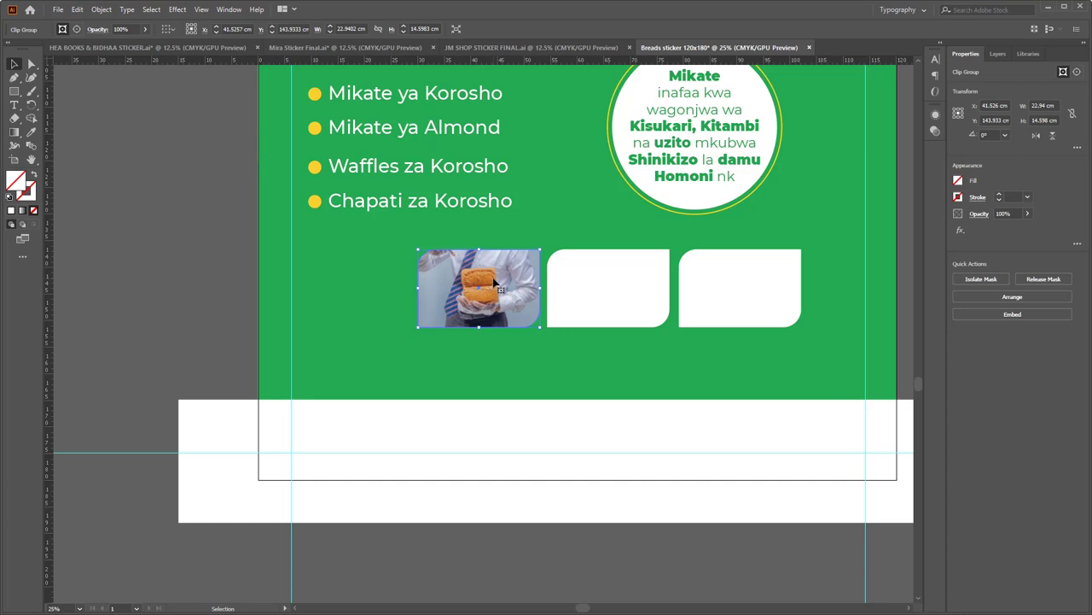
pyautogui.click(195, 220)
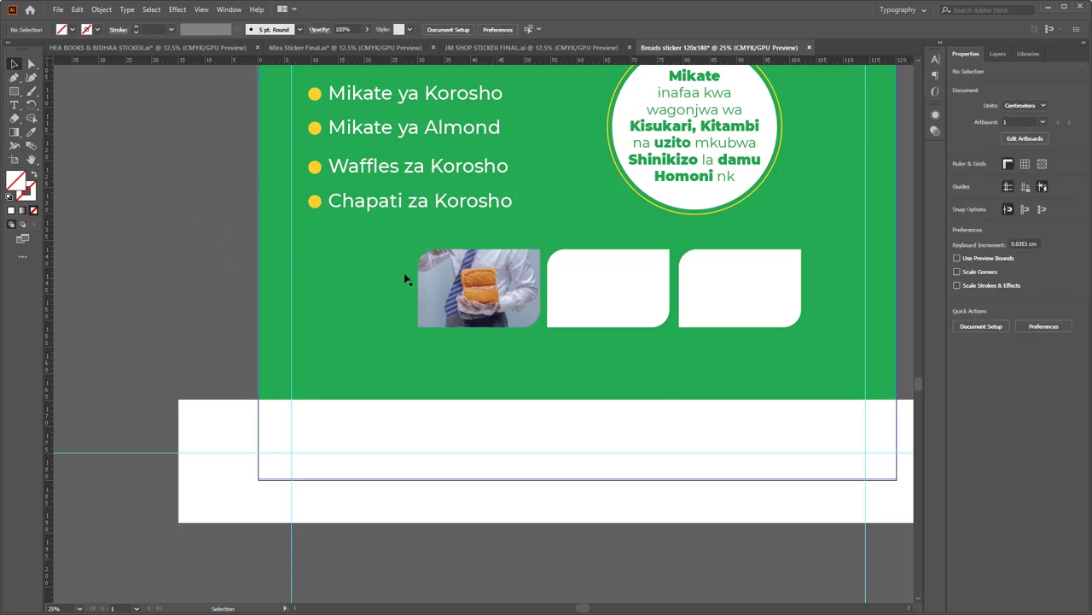
# Enlarge and raise the photo inside its frame so the two loaves fill it.
pyautogui.doubleClick(486, 261)
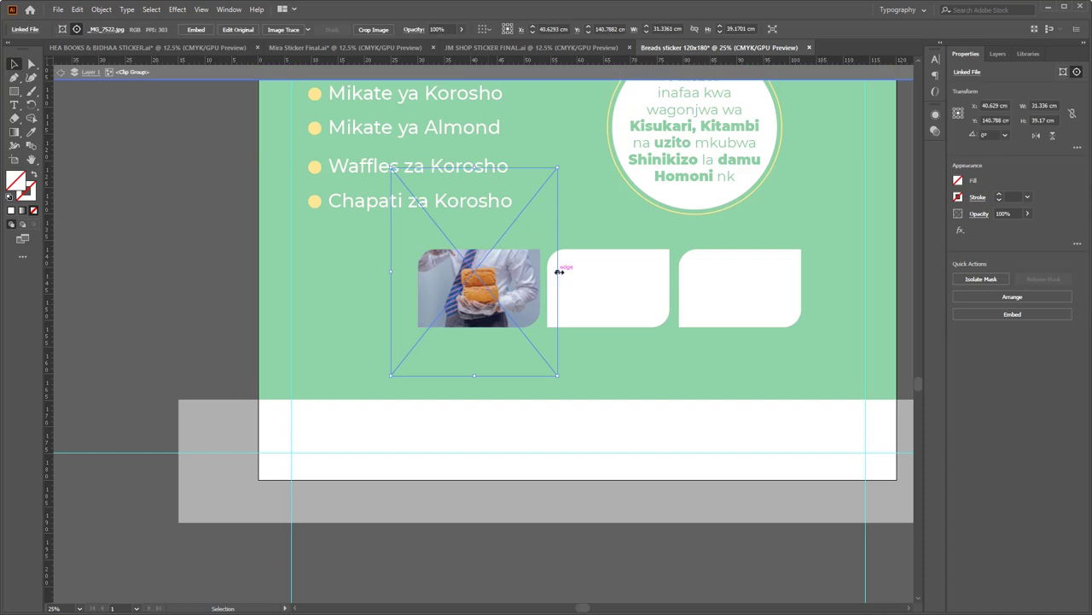
pyautogui.press('shift')
pyautogui.moveTo(559, 271); pyautogui.dragTo(655, 266)
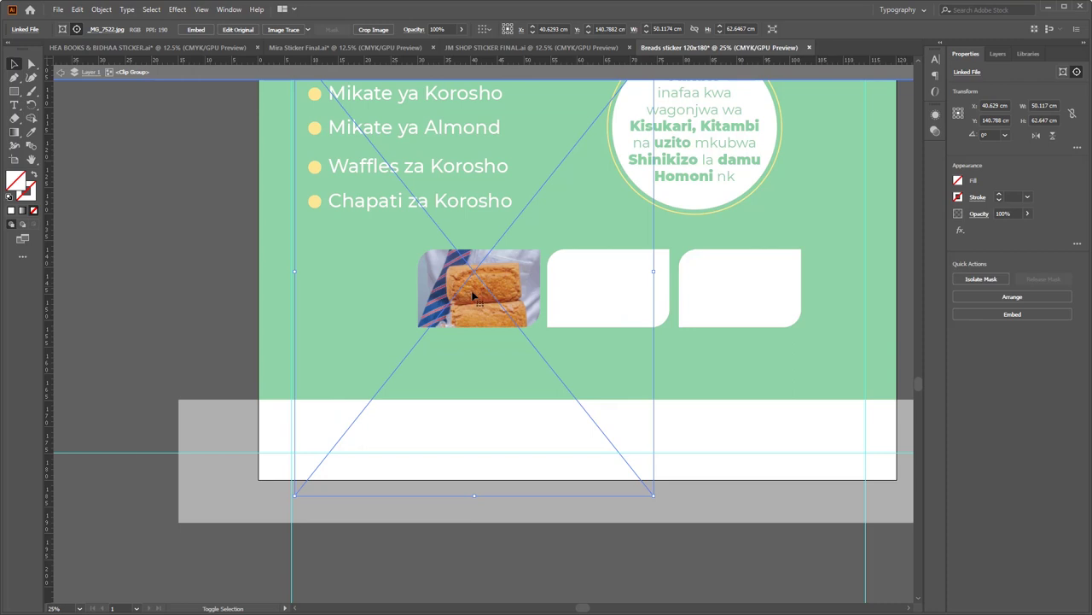
pyautogui.moveTo(480, 296); pyautogui.dragTo(485, 295)
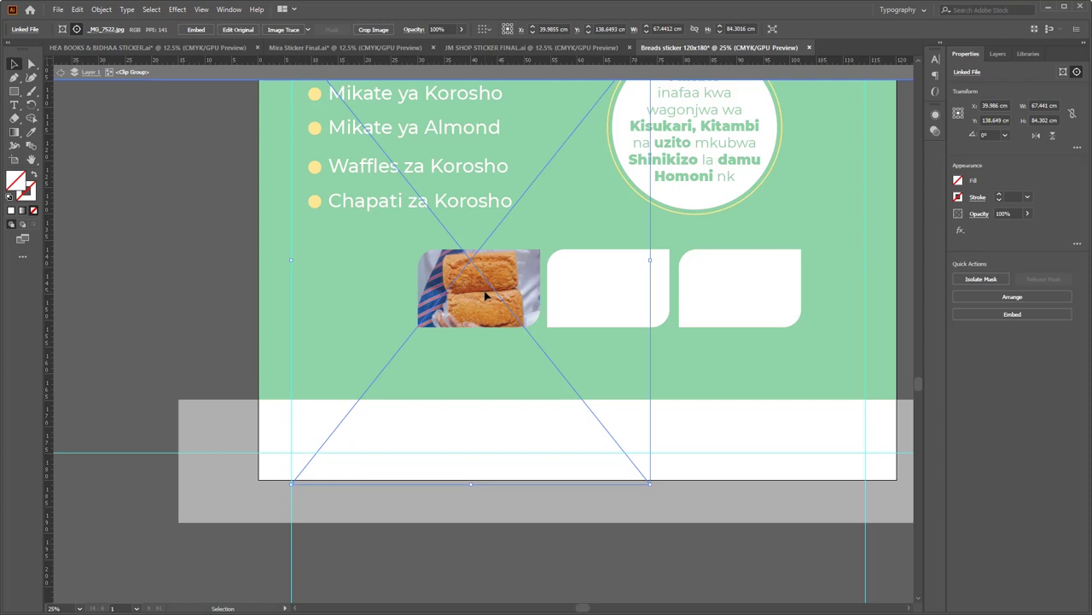
pyautogui.doubleClick(154, 248)
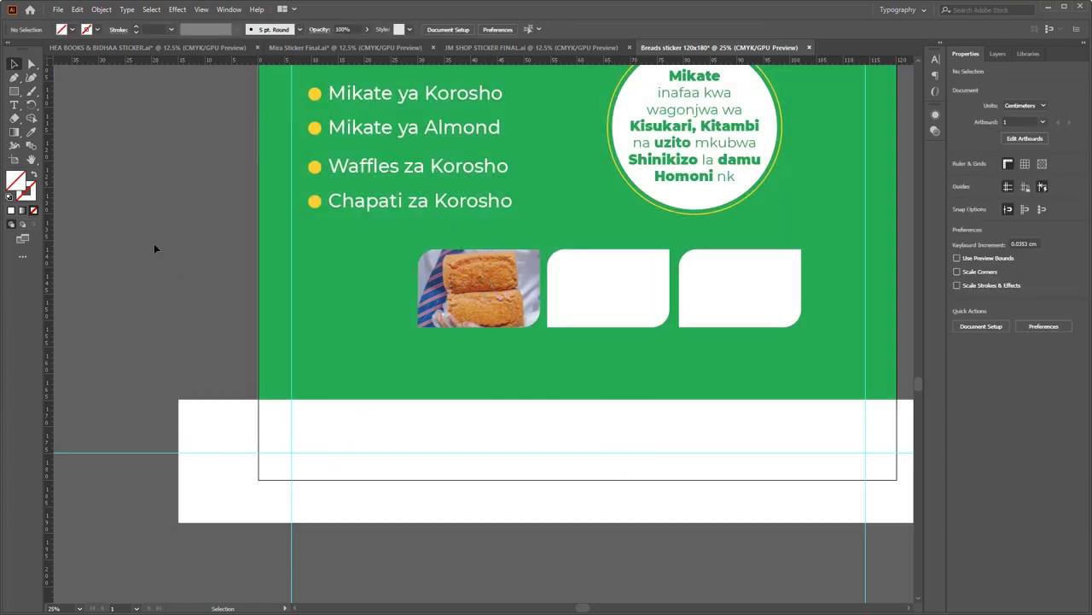
# Select the bread frame's clipping rectangle and raise its yellow stroke weight to a visible outline.
pyautogui.click(528, 254)
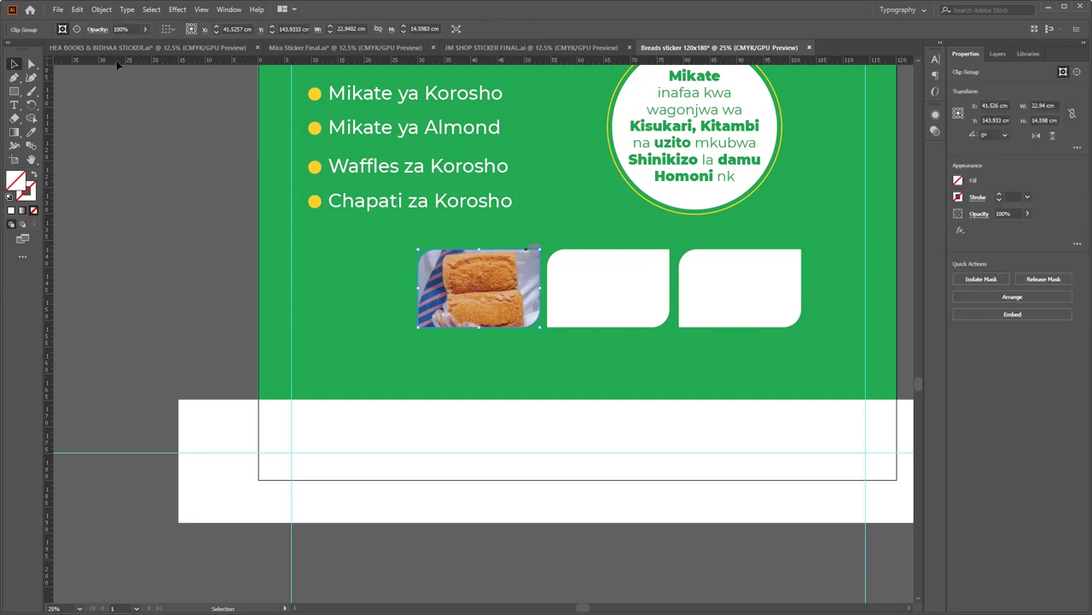
pyautogui.click(76, 30)
pyautogui.click(61, 29)
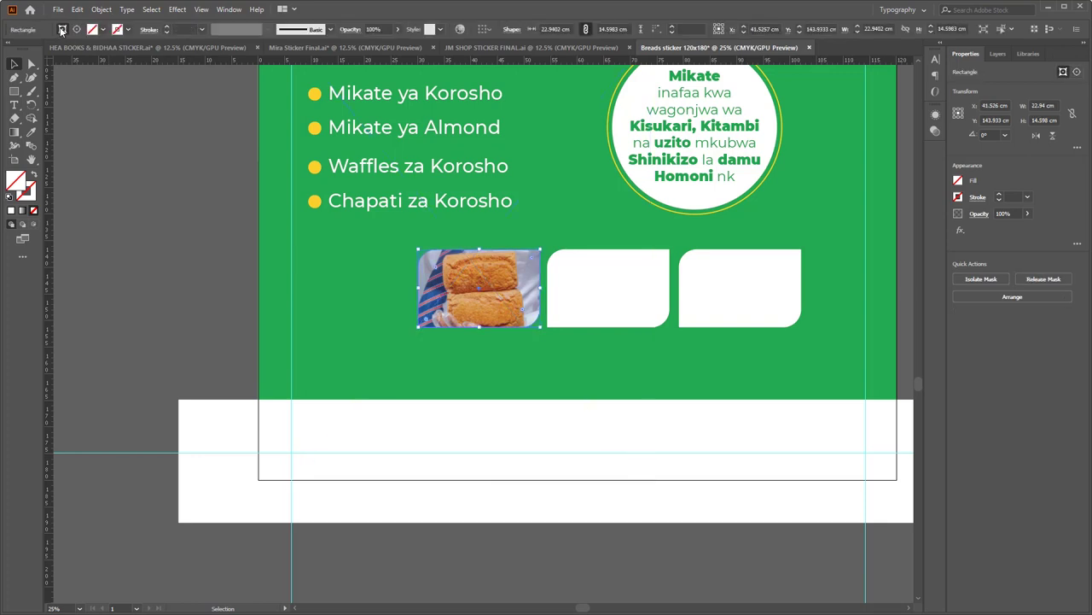
pyautogui.click(167, 30)
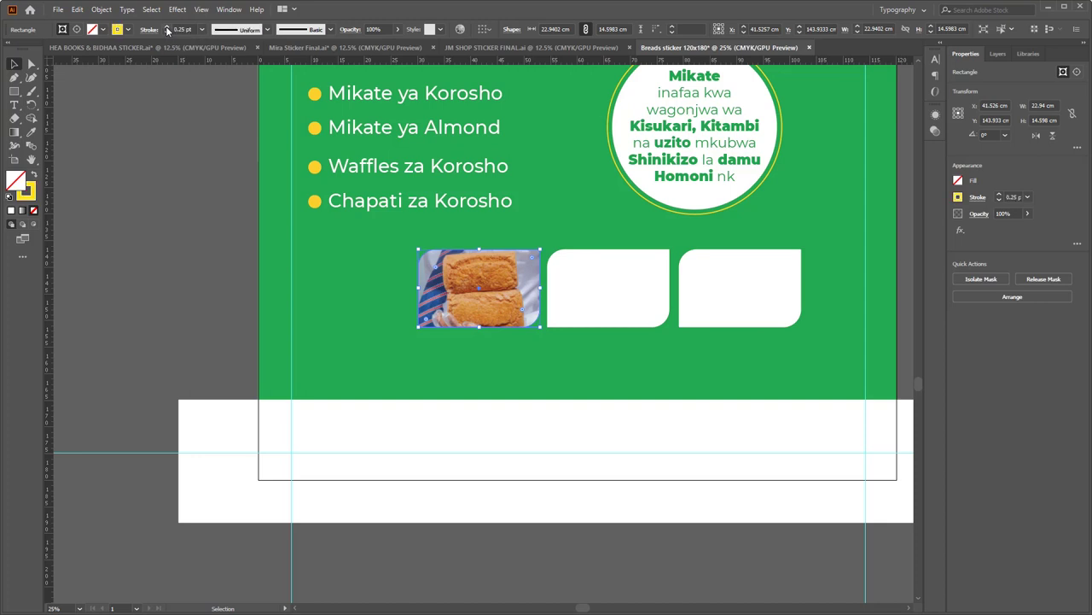
pyautogui.click(167, 30)
pyautogui.click(168, 30)
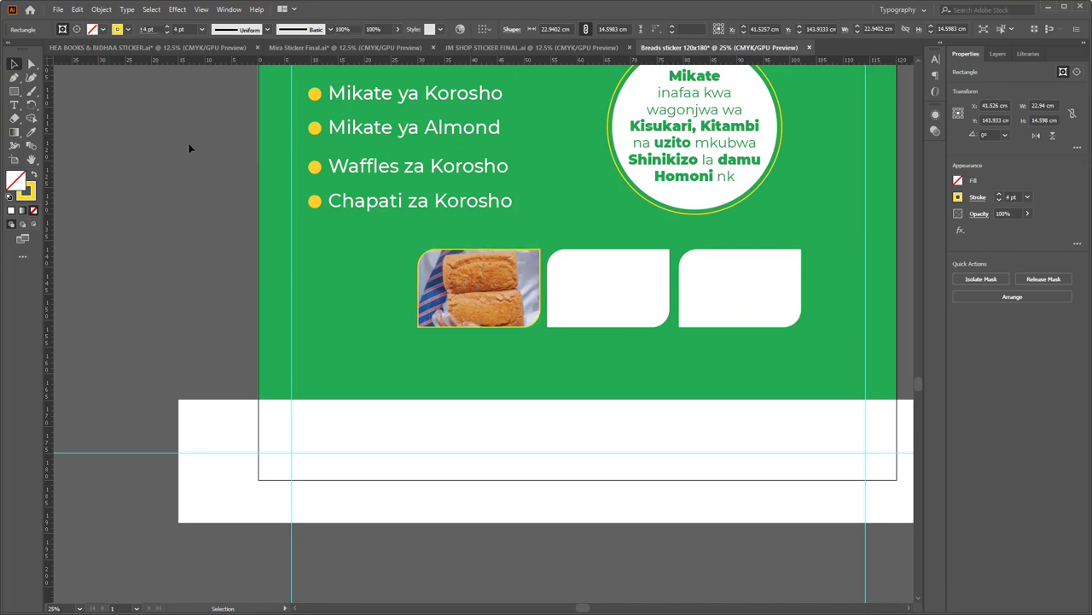
pyautogui.click(189, 149)
# Reselect the bread frame's clipping shape to check the outline, then deselect it.
pyautogui.click(483, 280)
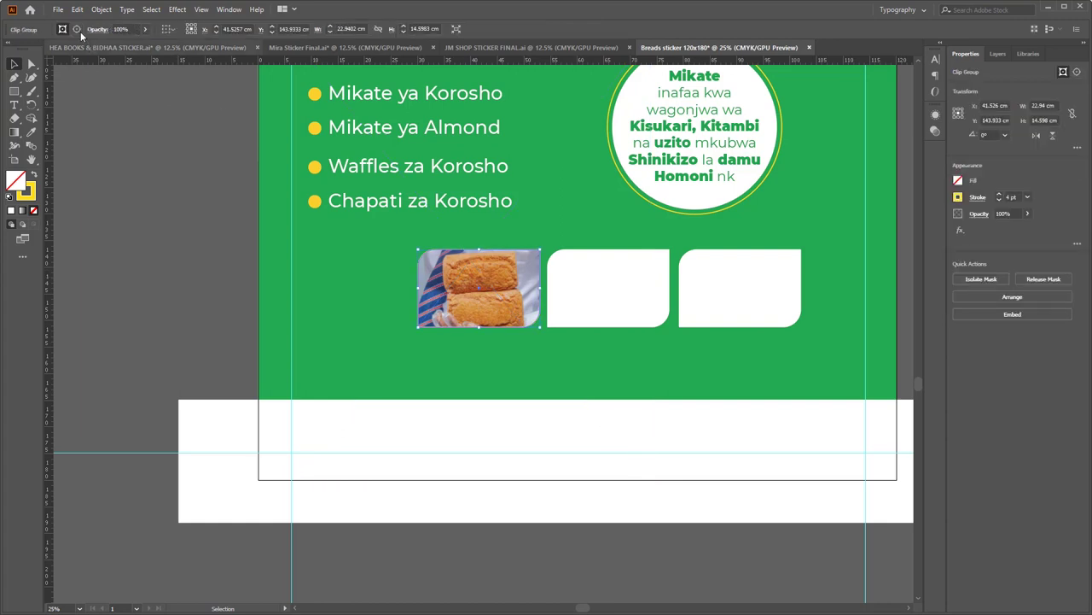
pyautogui.click(78, 30)
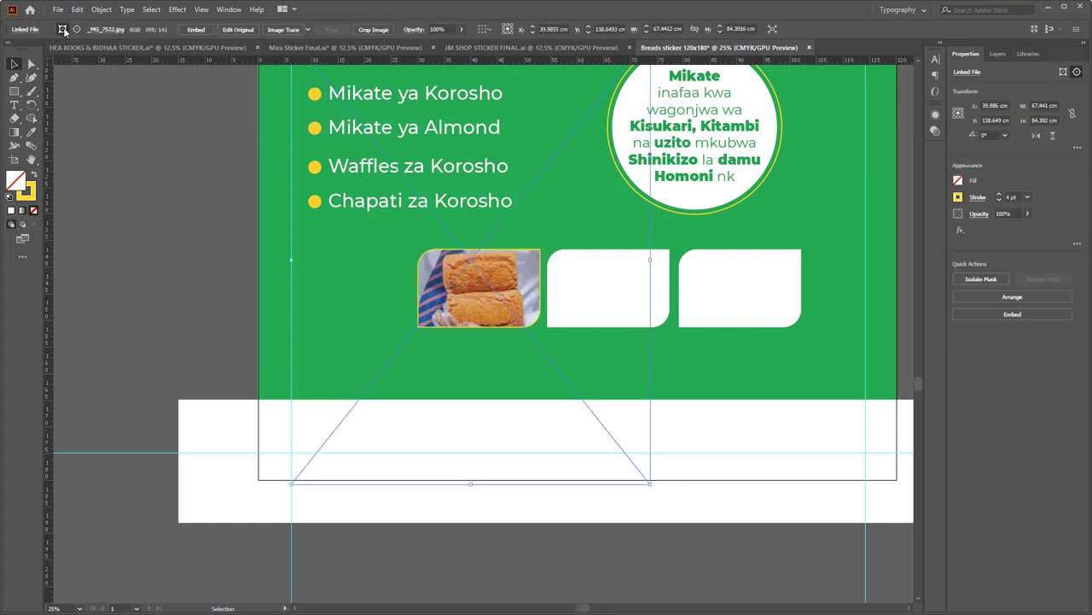
pyautogui.click(63, 30)
pyautogui.click(182, 191)
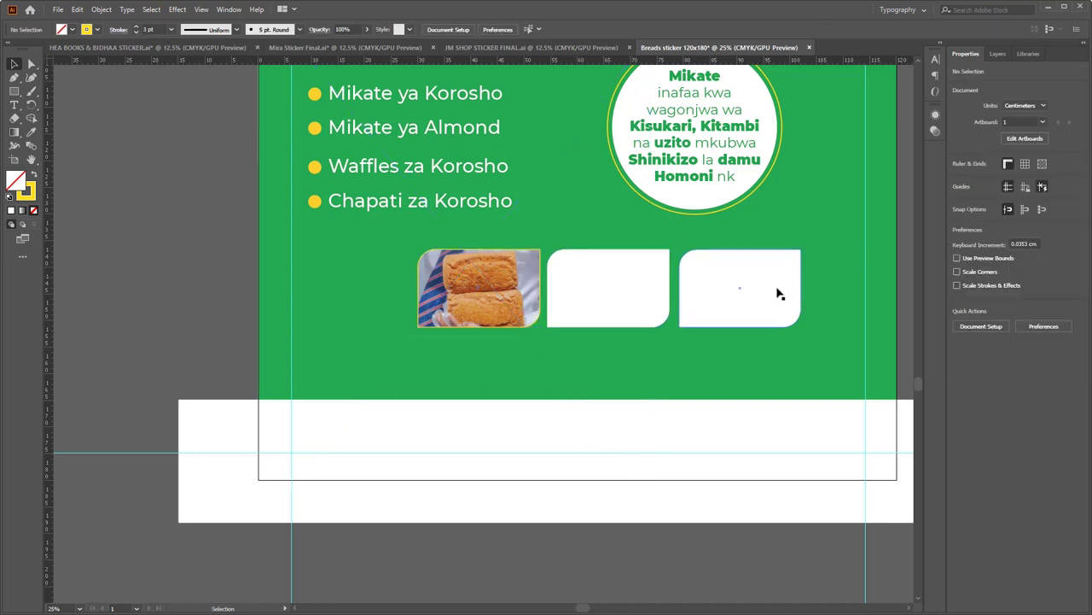
# Delete the middle and right empty white boxes.
pyautogui.click(489, 289)
pyautogui.click(618, 286)
pyautogui.press('Delete')
pyautogui.click(730, 288)
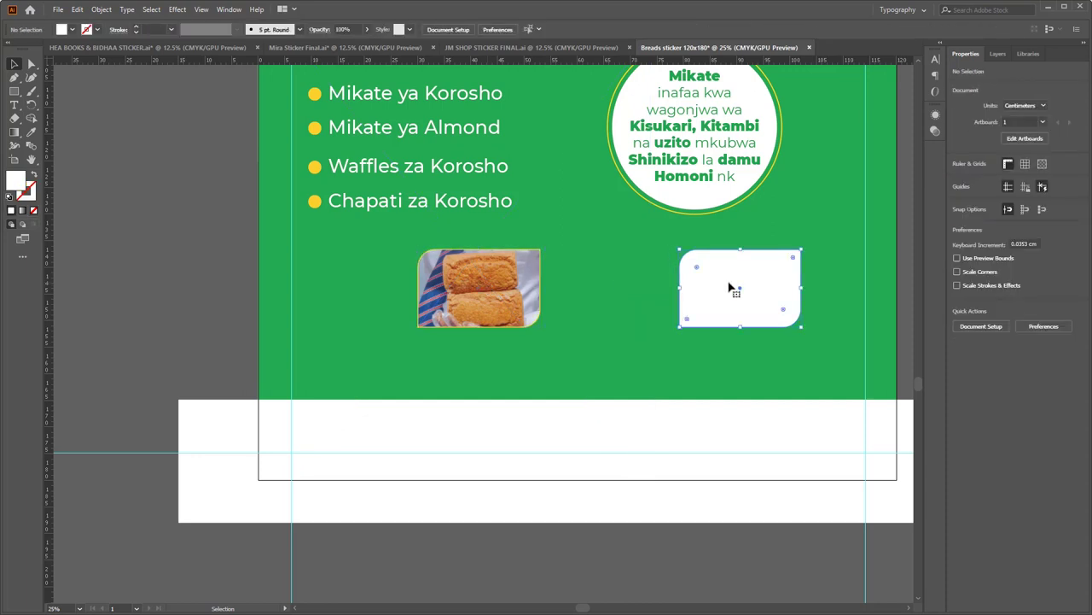
pyautogui.press('Delete')
# Duplicate the yellow-outlined bread frame into the empty spots to the right.
pyautogui.click(483, 290)
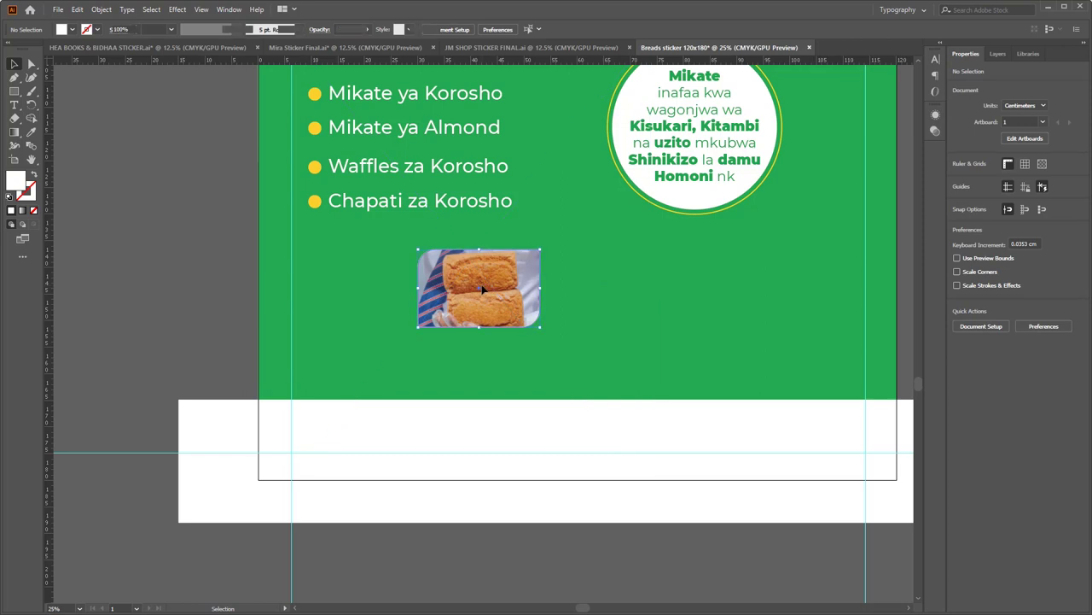
pyautogui.moveTo(482, 291); pyautogui.dragTo(750, 289)
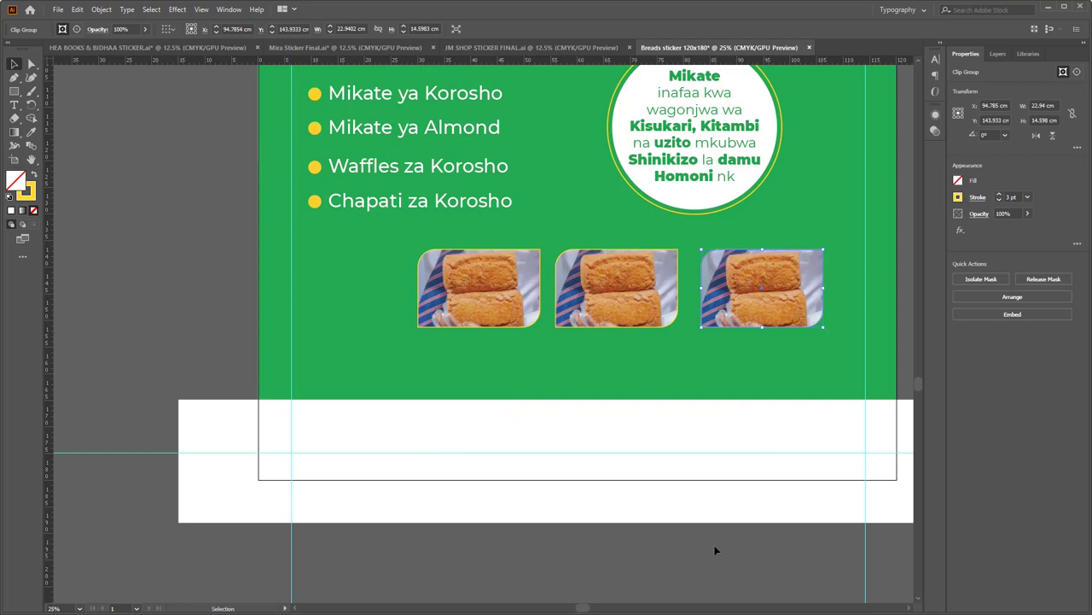
pyautogui.keyDown('shift'); pyautogui.click(629, 297); pyautogui.keyUp('shift')
# Enlarge all three bread frames together and shift them left into position.
pyautogui.keyDown('shift'); pyautogui.click(527, 288); pyautogui.keyUp('shift')
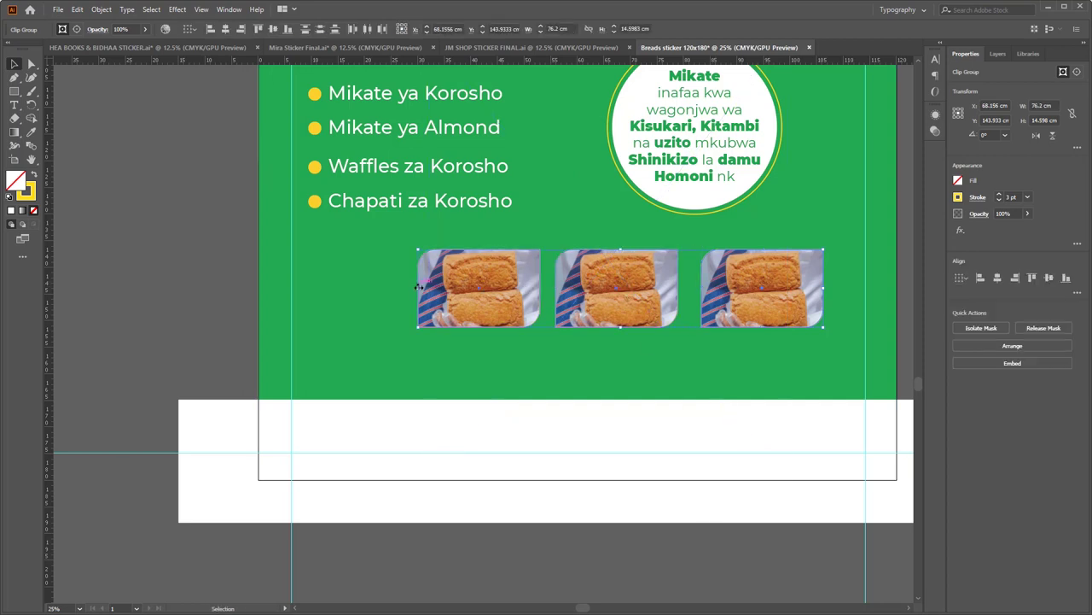
pyautogui.moveTo(418, 288); pyautogui.dragTo(360, 288)
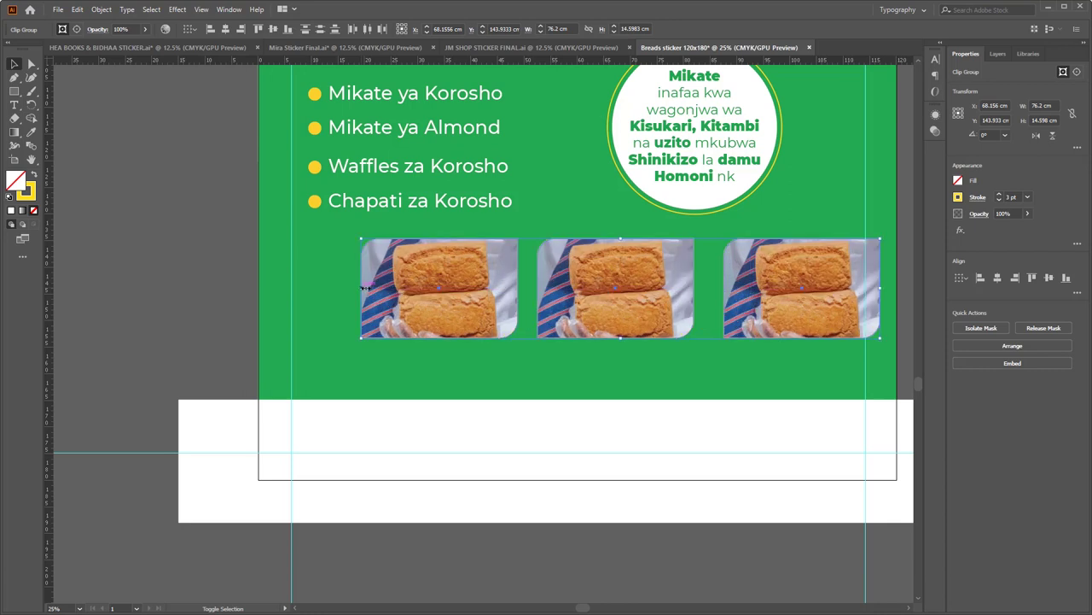
pyautogui.moveTo(751, 293); pyautogui.dragTo(740, 295)
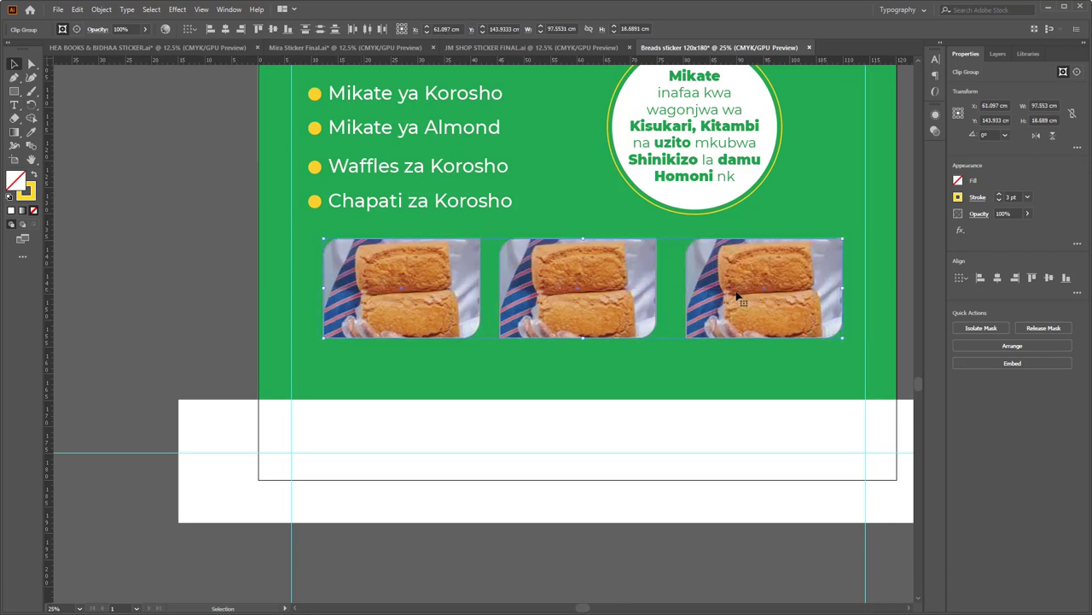
# Clear the selection and select the photo inside the middle bread frame.
pyautogui.click(697, 551)
pyautogui.hotkey('ctrl', 'shift', 'a')
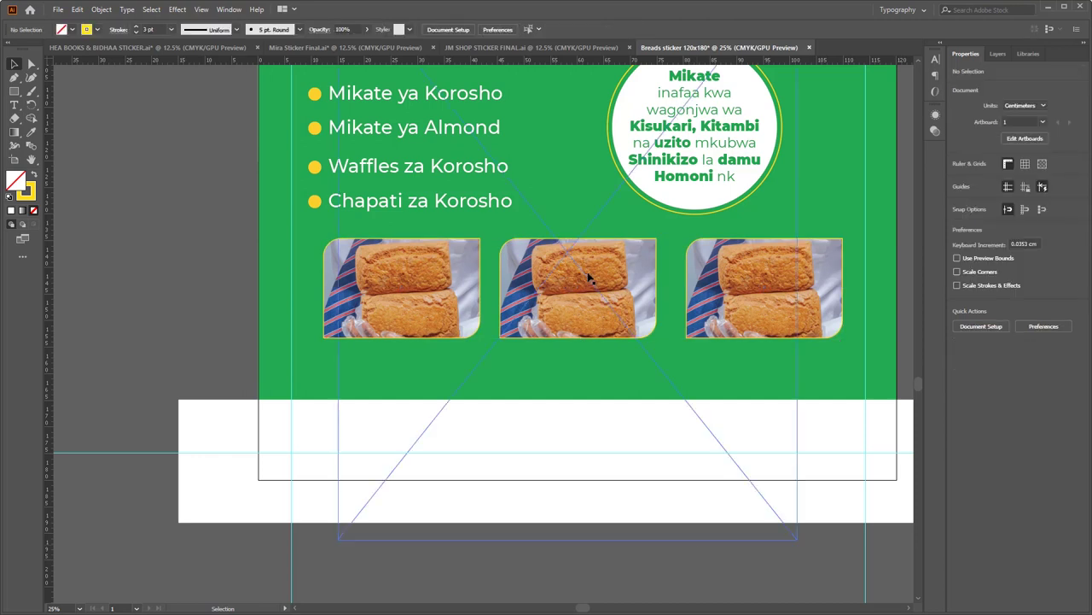
pyautogui.click(586, 277)
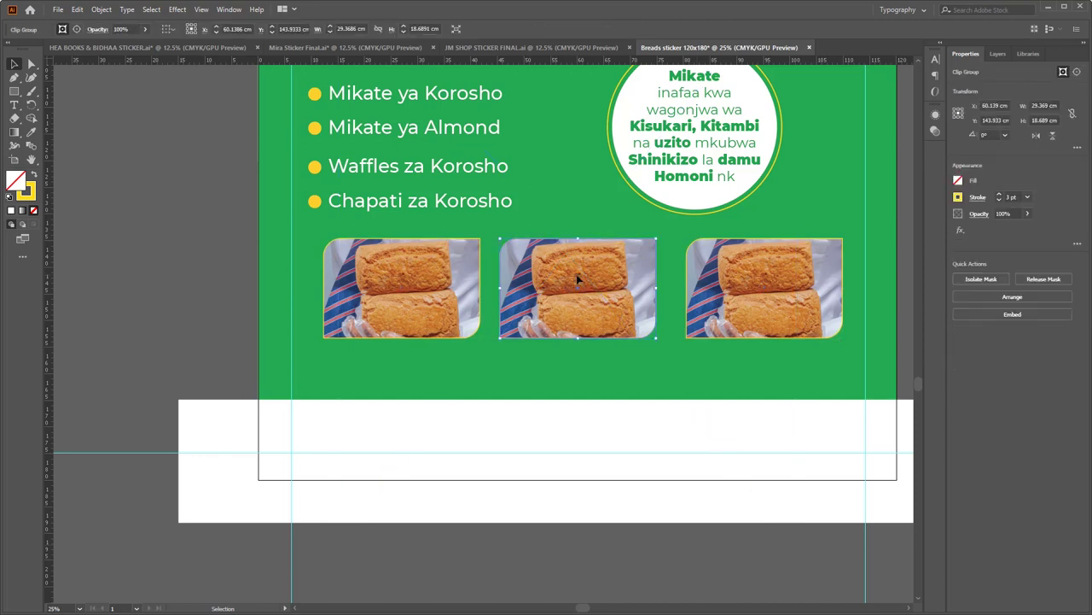
pyautogui.doubleClick(586, 283)
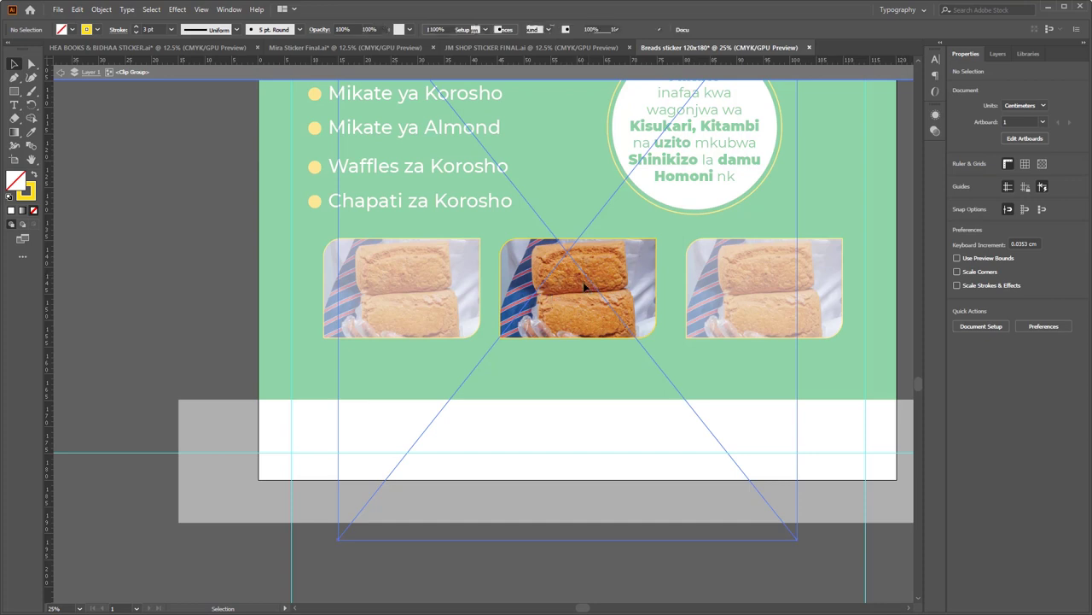
pyautogui.click(586, 286)
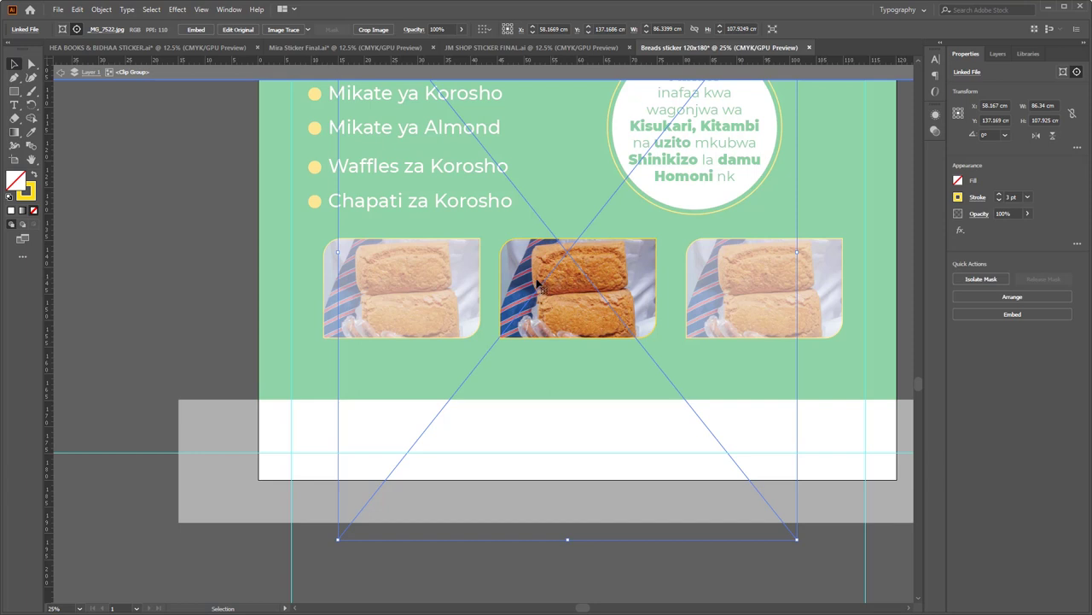
# Relink the middle photo to the WhatsApp sliced-bread image and place it.
pyautogui.click(99, 30)
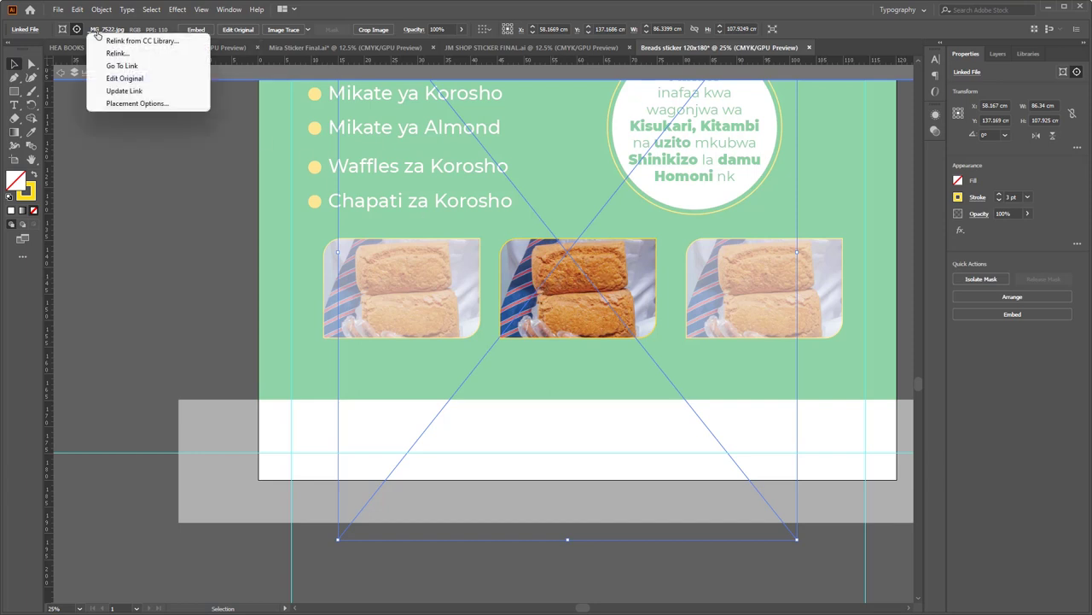
pyautogui.click(112, 52)
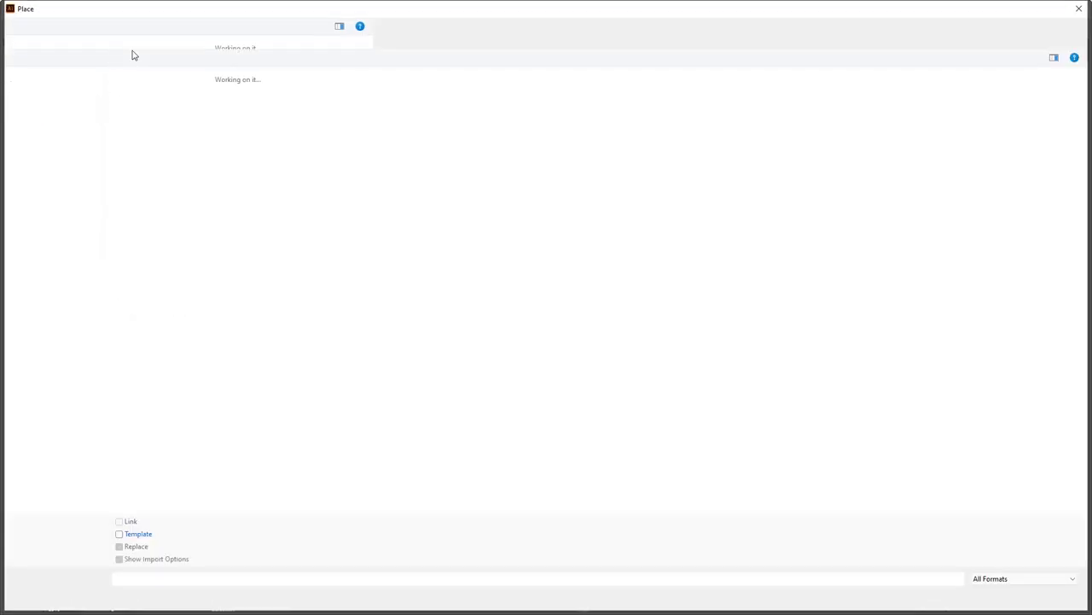
pyautogui.click(1080, 10)
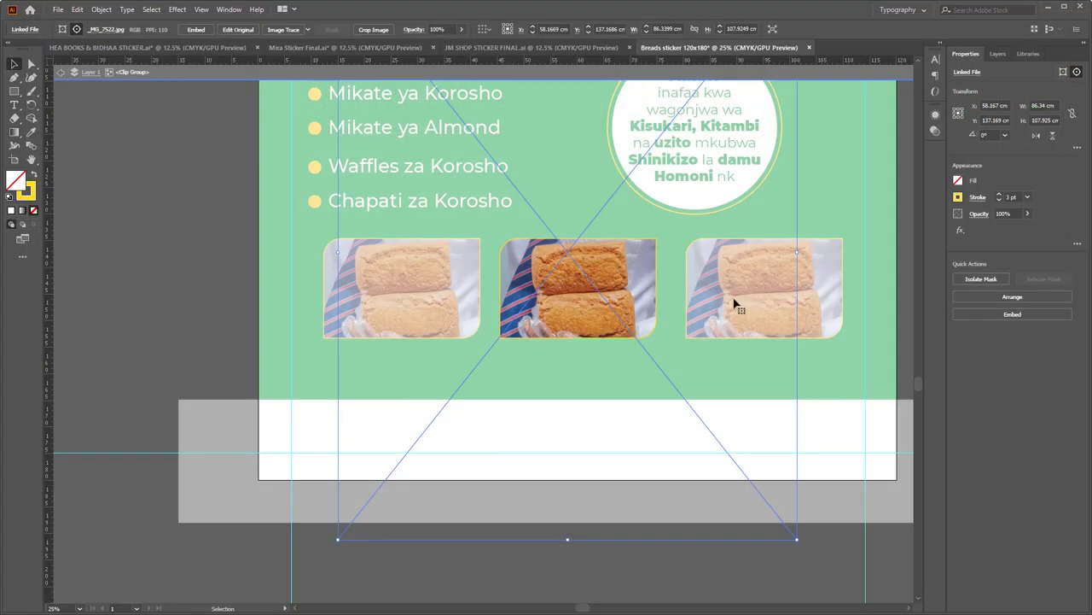
pyautogui.moveTo(602, 610); pyautogui.dragTo(661, 609)
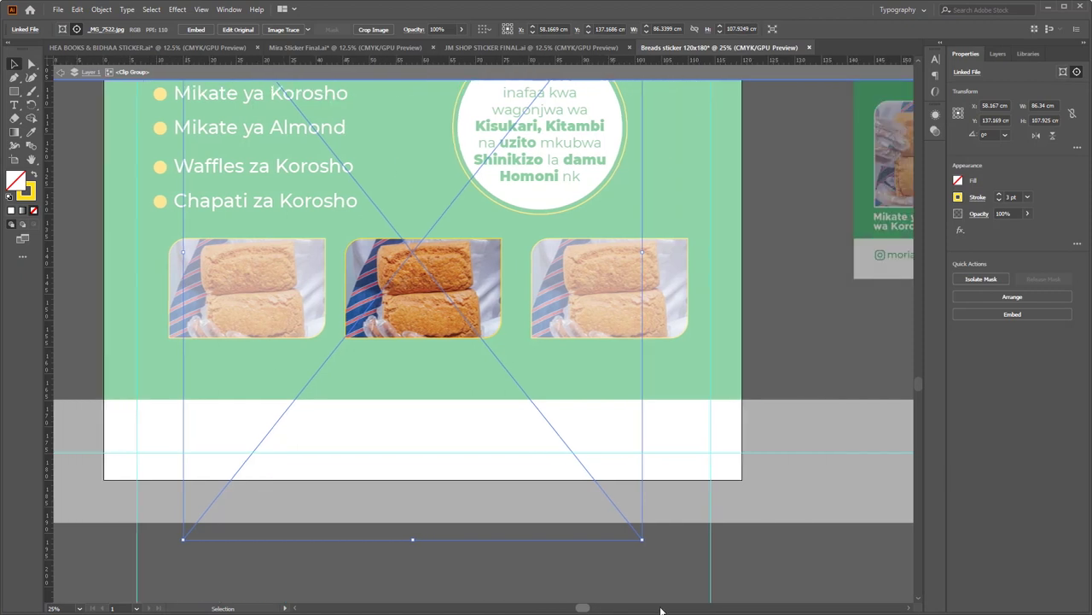
pyautogui.hscroll(-8, 657, 608)
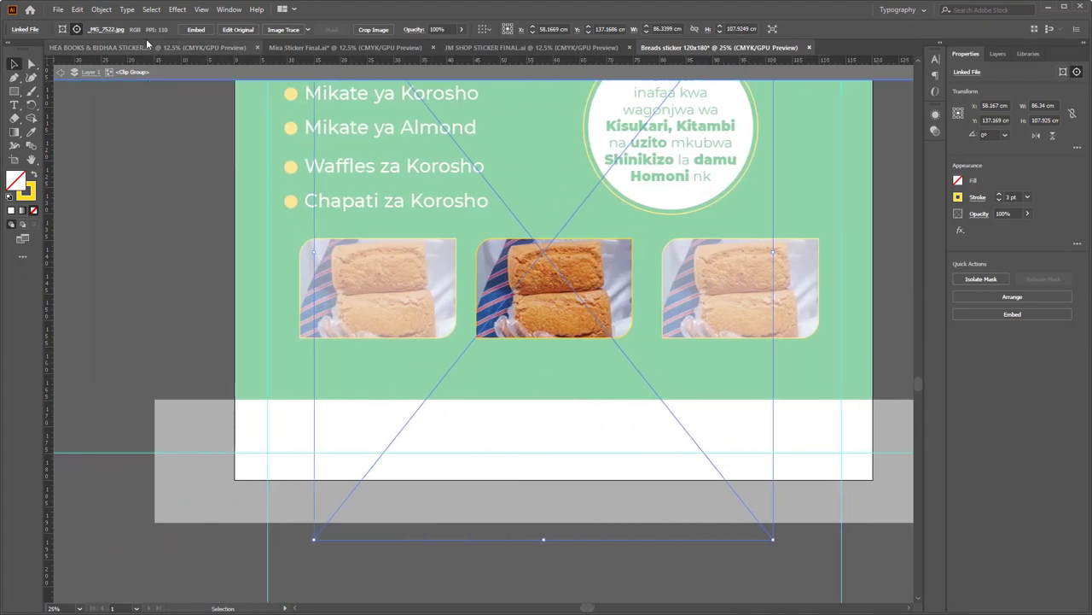
pyautogui.click(107, 30)
pyautogui.click(120, 60)
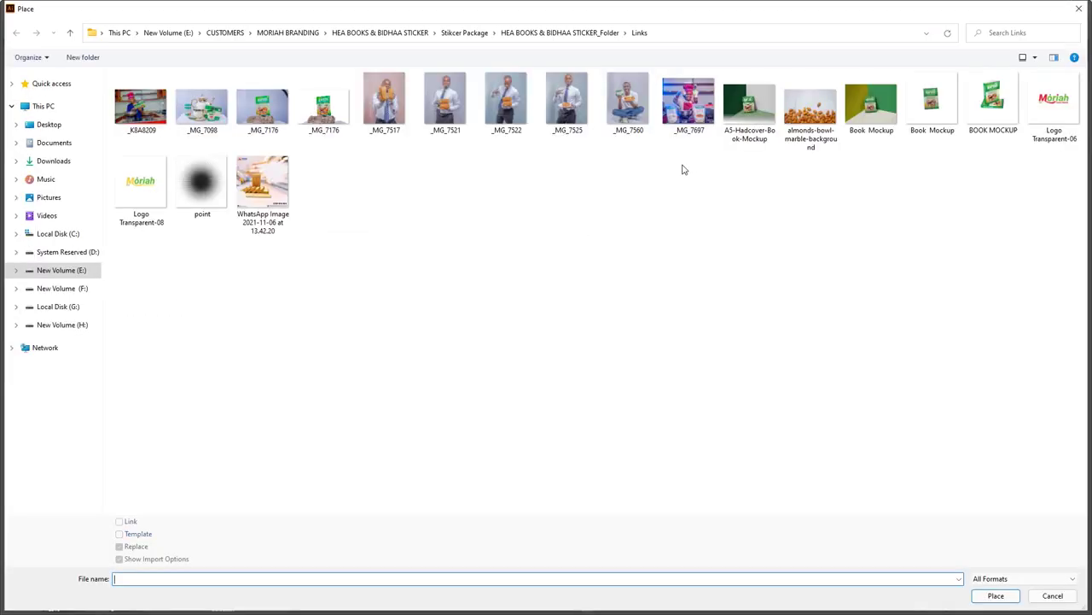
pyautogui.click(261, 183)
pyautogui.click(991, 596)
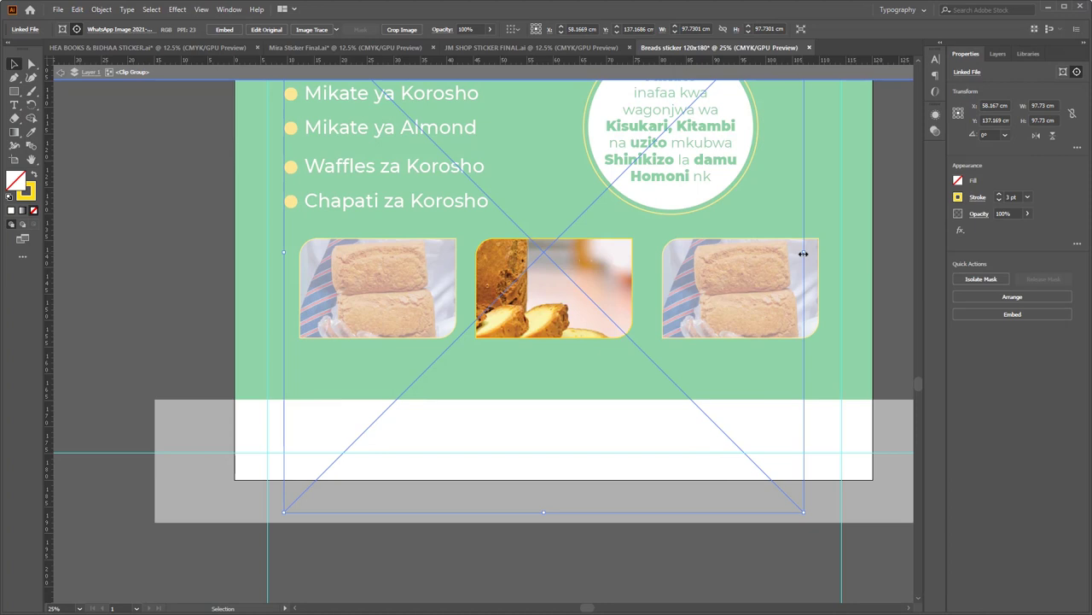
# Shrink and reposition the sliced-bread photo to fit snugly inside its rounded frame.
pyautogui.moveTo(803, 253); pyautogui.dragTo(680, 258)
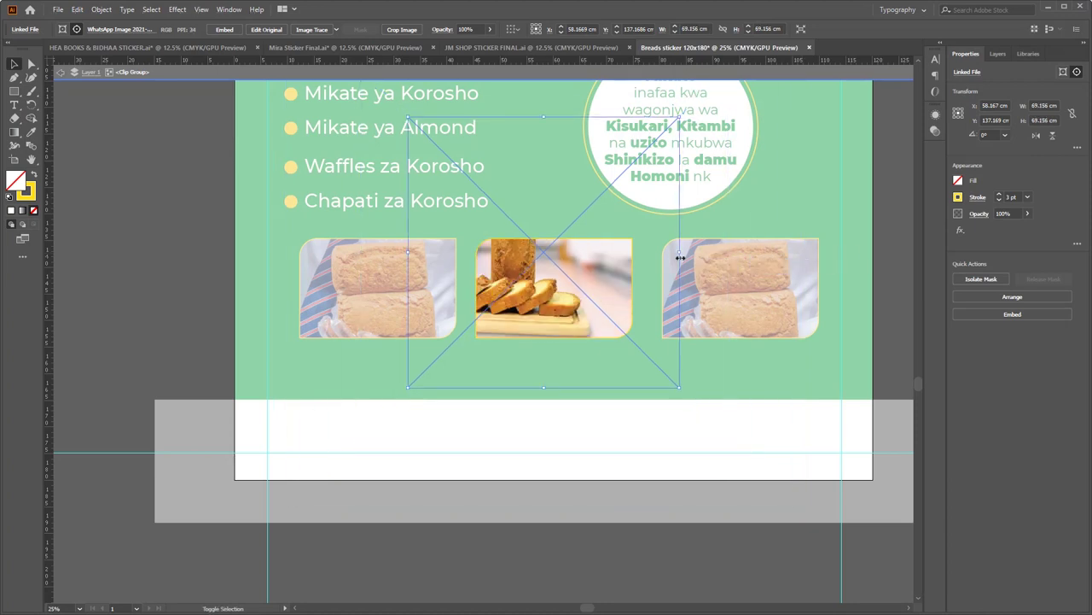
pyautogui.moveTo(548, 284); pyautogui.dragTo(580, 284)
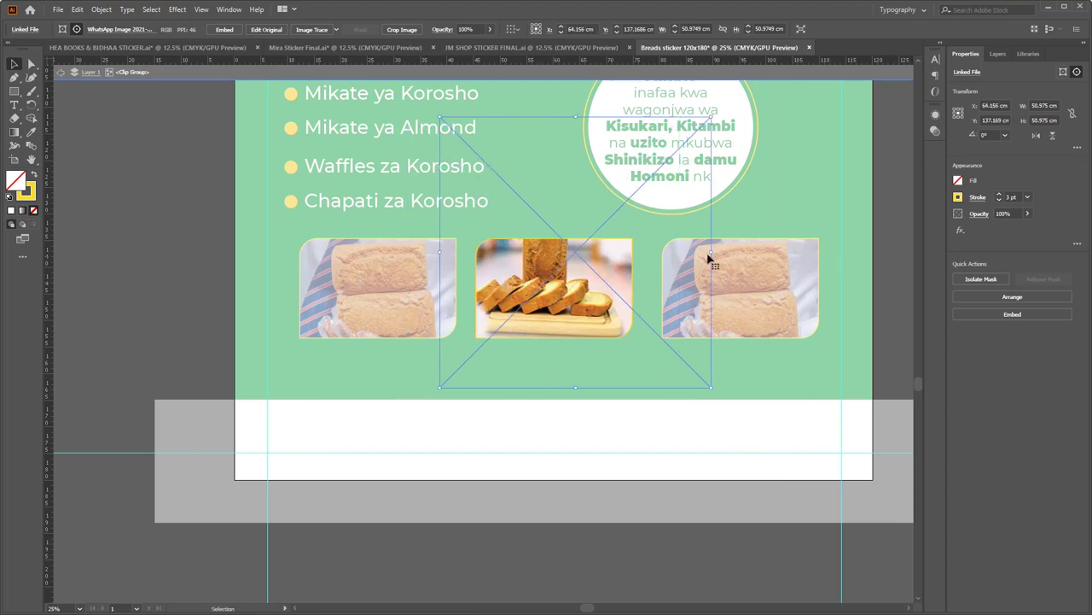
pyautogui.moveTo(711, 252); pyautogui.dragTo(692, 254)
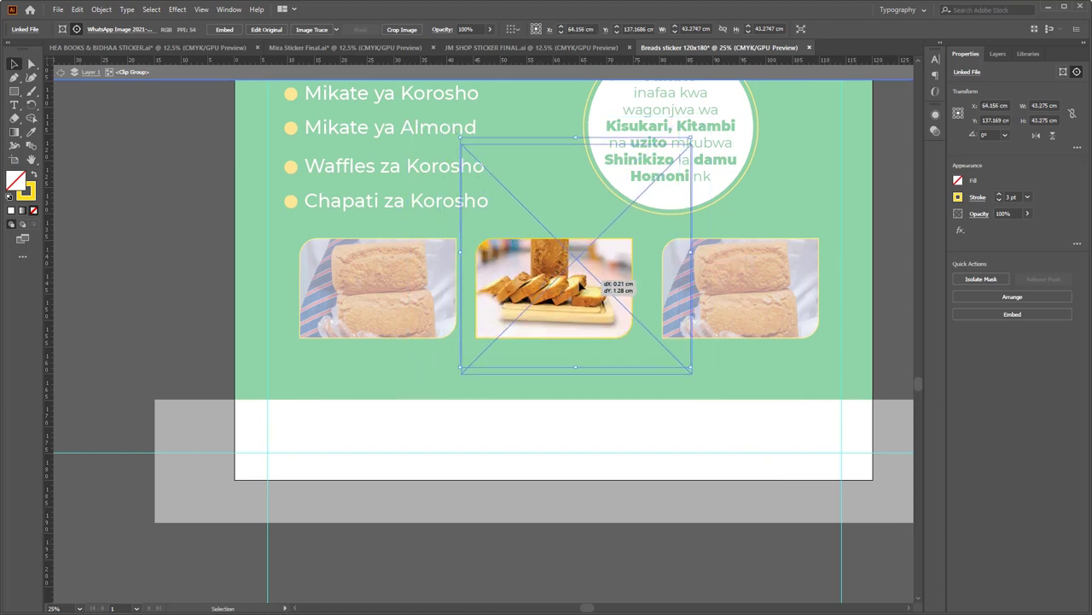
pyautogui.moveTo(577, 284); pyautogui.dragTo(578, 291)
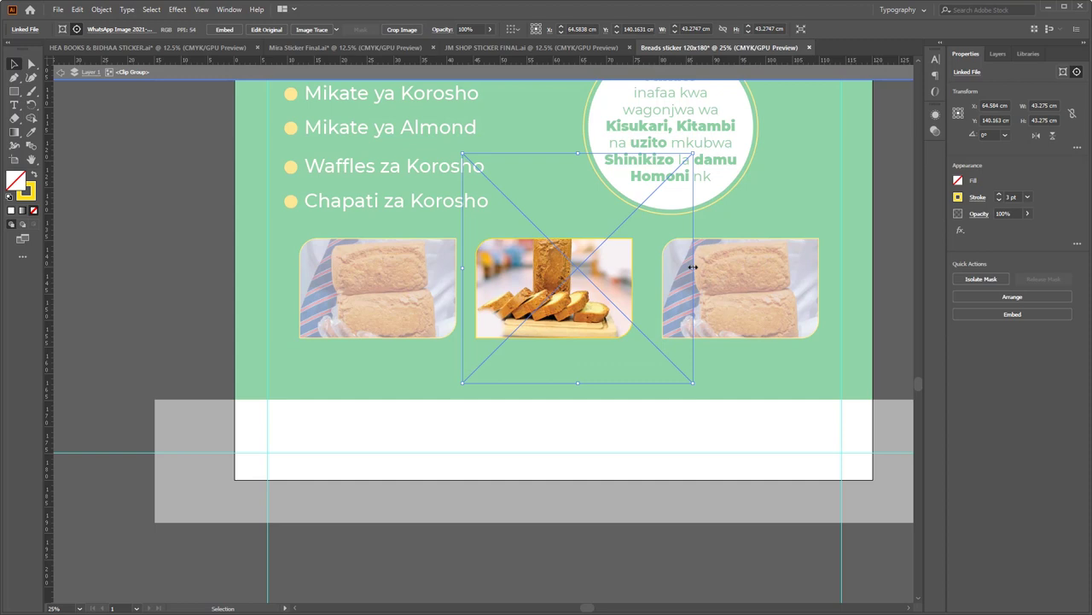
pyautogui.moveTo(693, 267); pyautogui.dragTo(678, 271)
pyautogui.moveTo(566, 280); pyautogui.dragTo(569, 284)
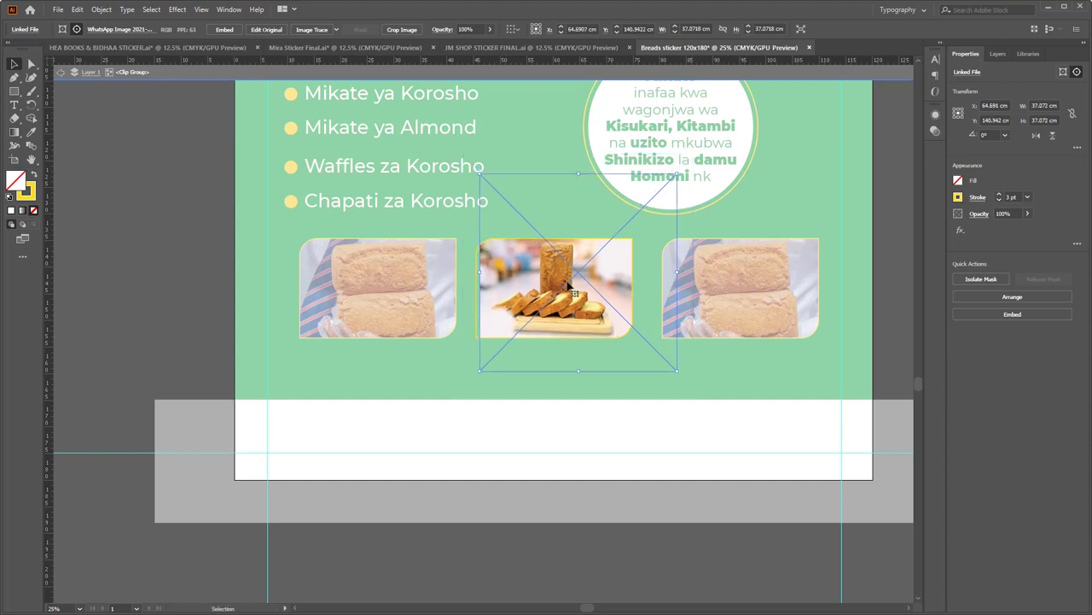
# Re-enter the middle picture's clip group and nudge the sliced-bread photo slightly left.
pyautogui.doubleClick(685, 557)
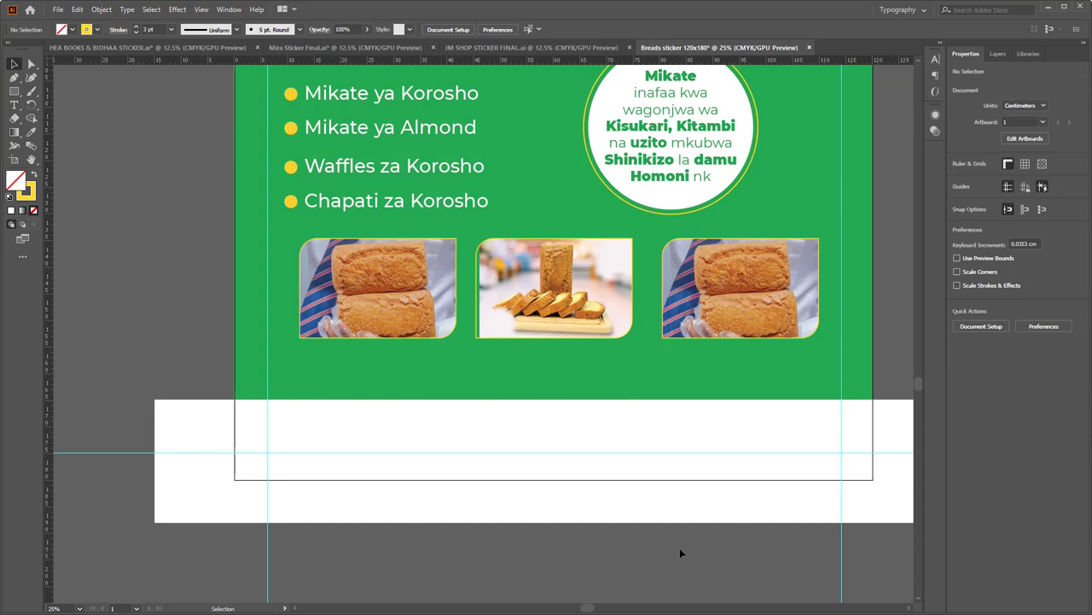
pyautogui.scroll(-1, 680, 553)
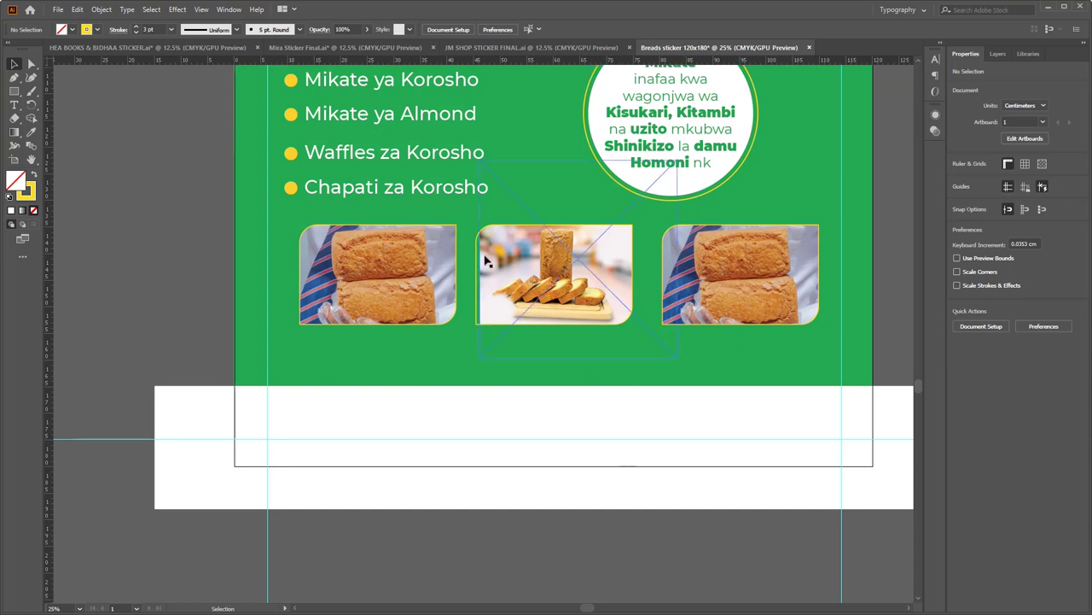
pyautogui.click(568, 270)
pyautogui.doubleClick(568, 271)
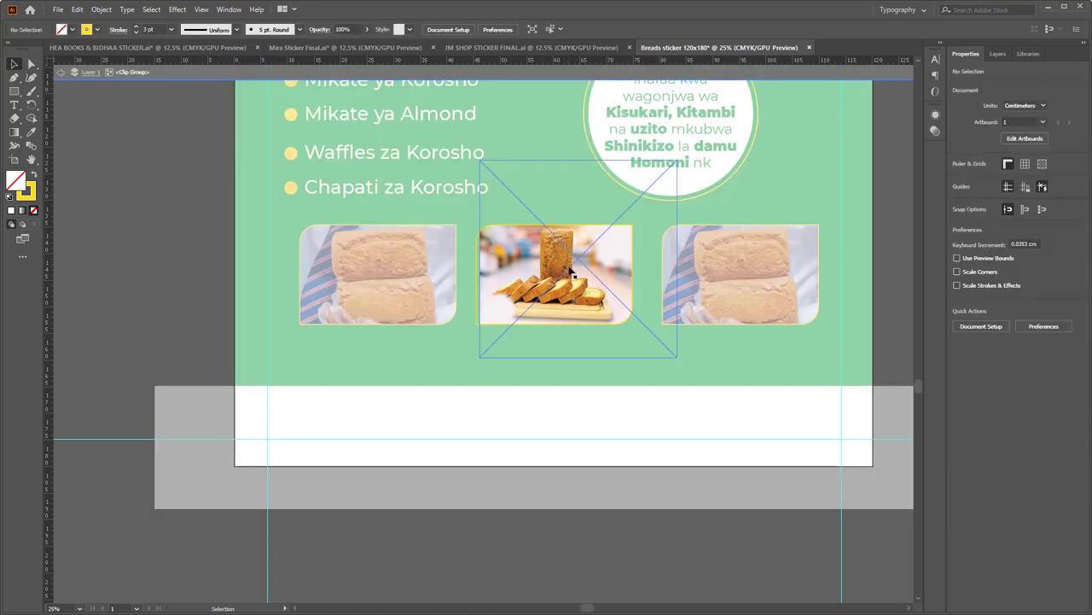
pyautogui.moveTo(569, 271); pyautogui.dragTo(565, 271)
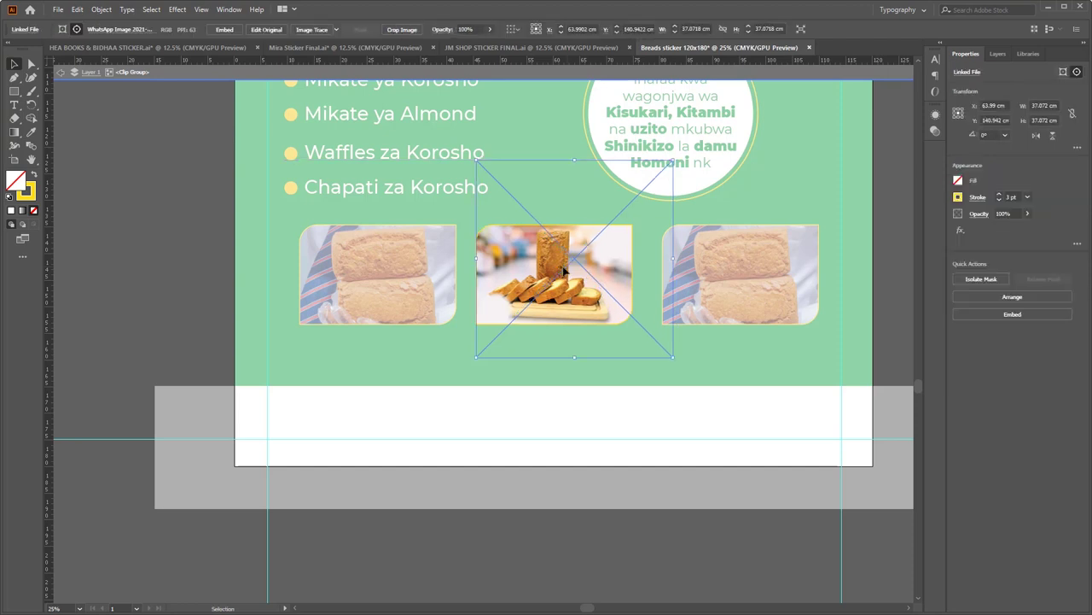
pyautogui.click(691, 538)
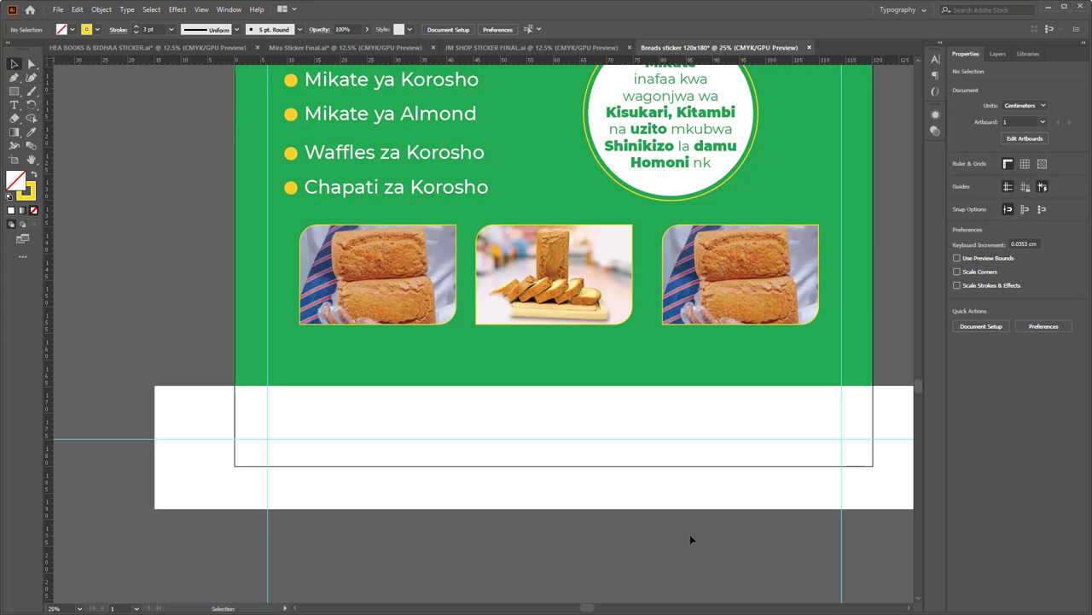
pyautogui.click(771, 281)
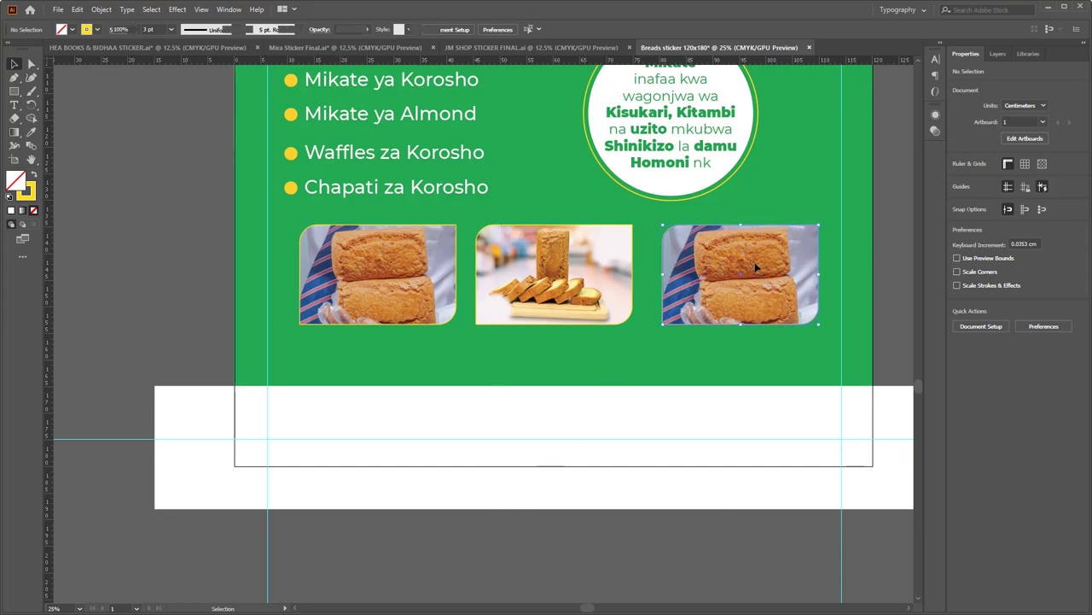
# Relink the photo inside the right-hand clip group to the _MG_7560 waffles image.
pyautogui.doubleClick(755, 268)
pyautogui.click(757, 269)
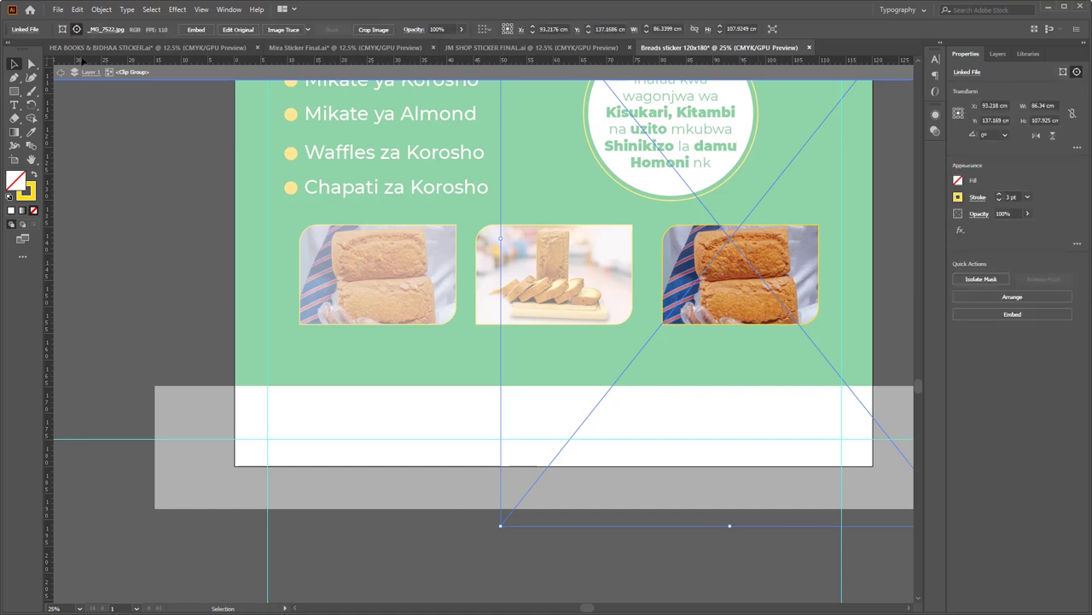
pyautogui.click(98, 30)
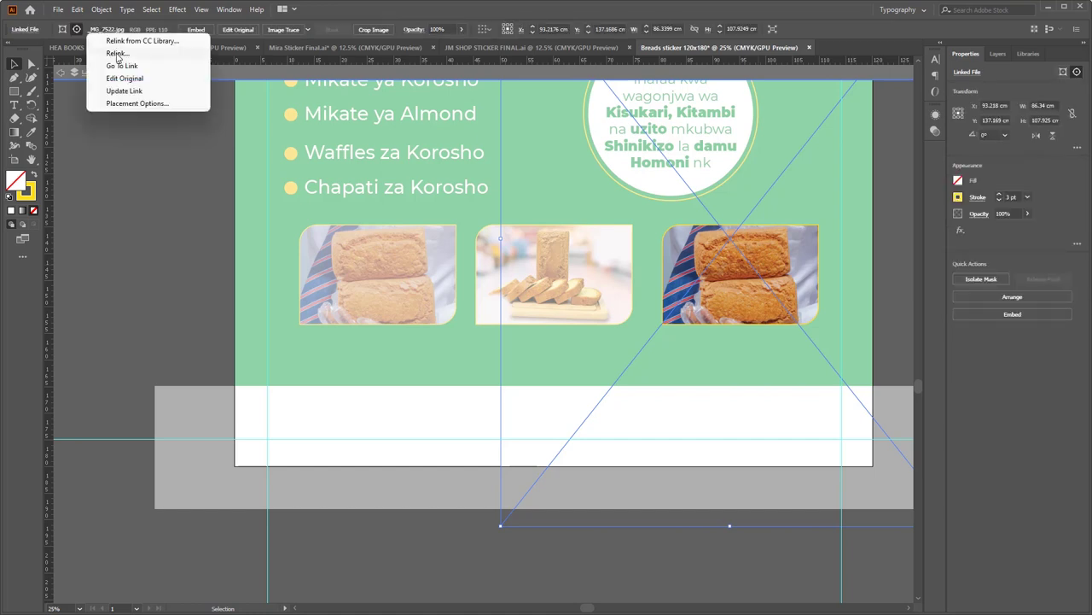
pyautogui.click(117, 54)
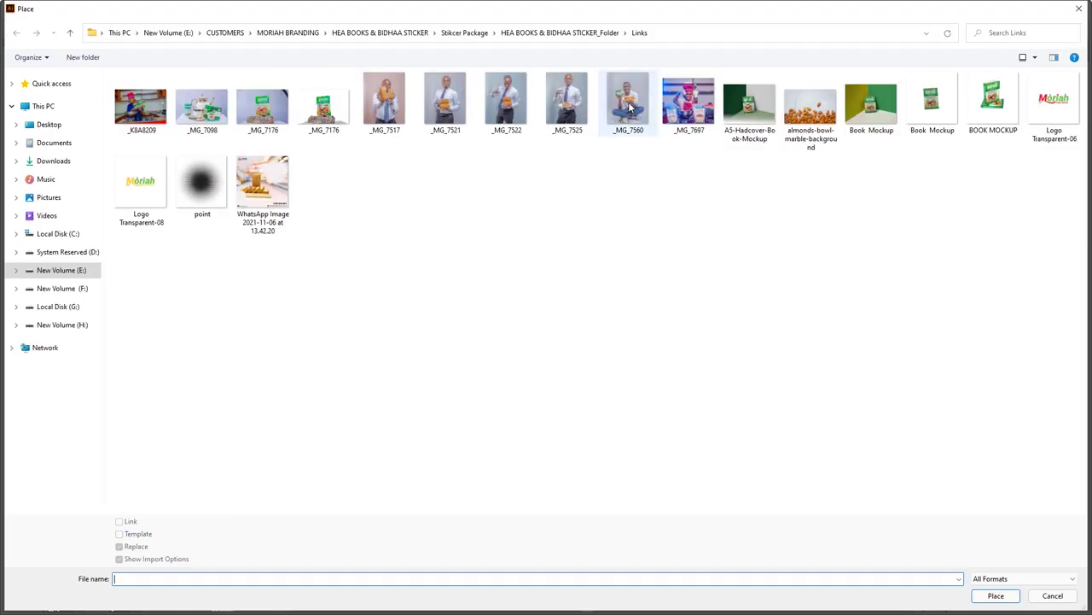
pyautogui.click(630, 106)
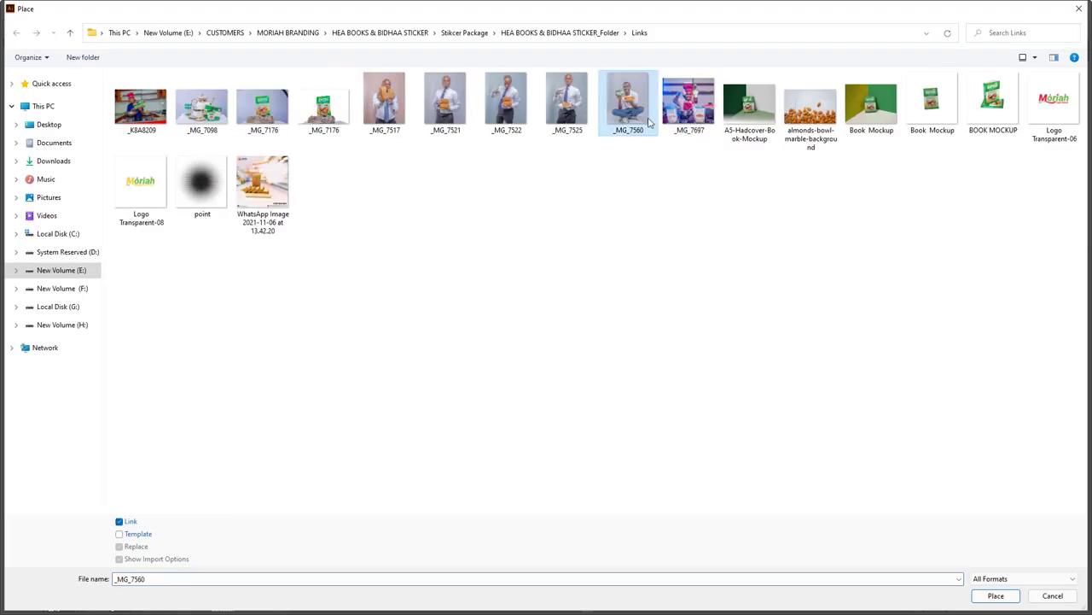
pyautogui.click(995, 595)
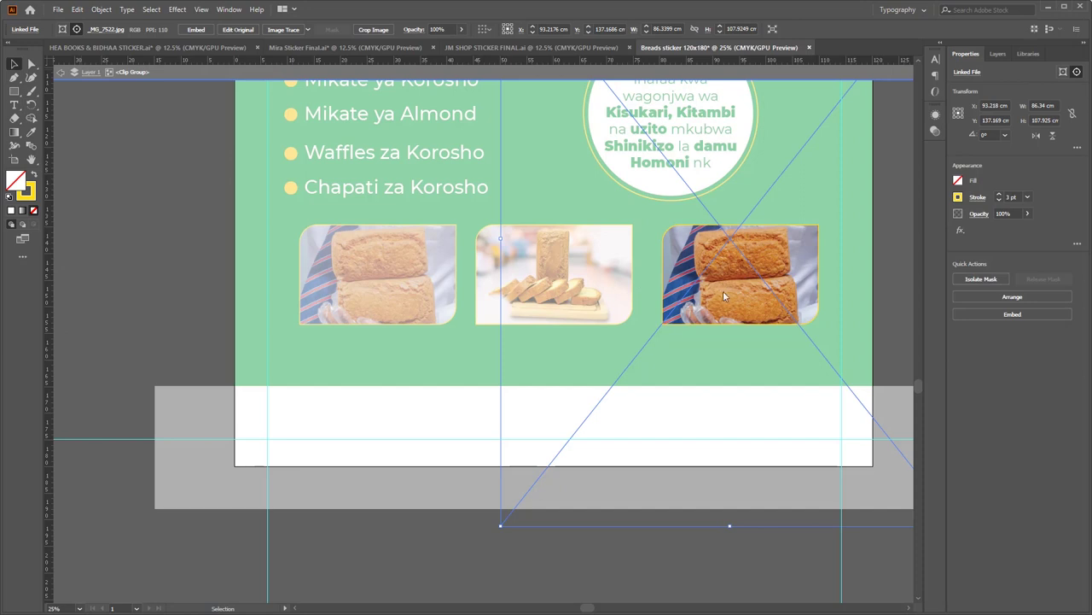
# Move the waffles photo down within its rounded frame.
pyautogui.moveTo(756, 248); pyautogui.dragTo(752, 278)
pyautogui.click(193, 215)
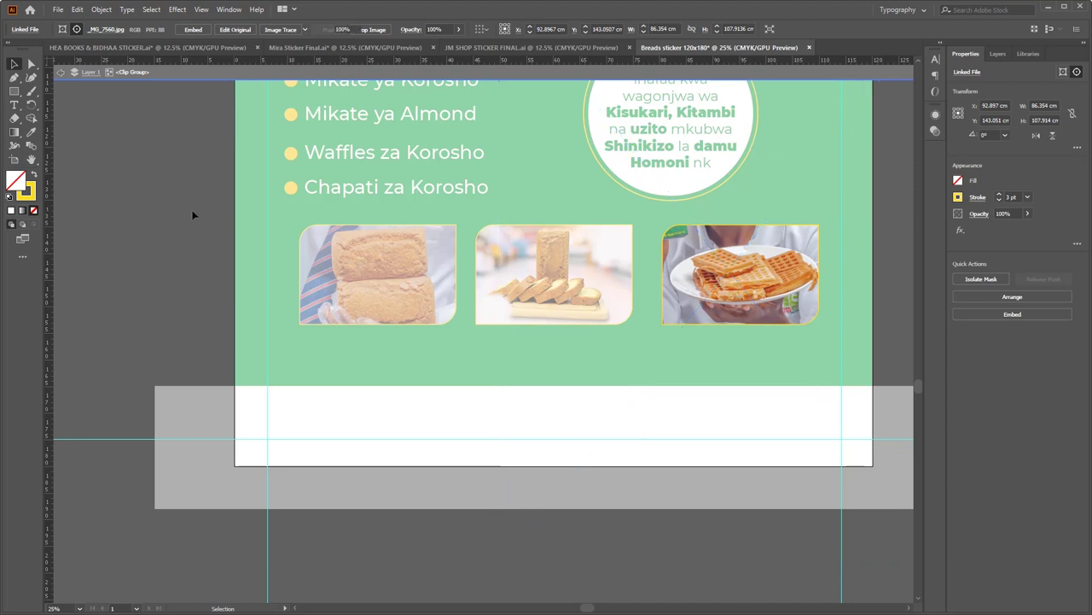
pyautogui.scroll(4, 463, 384)
pyautogui.scroll(-3, 463, 386)
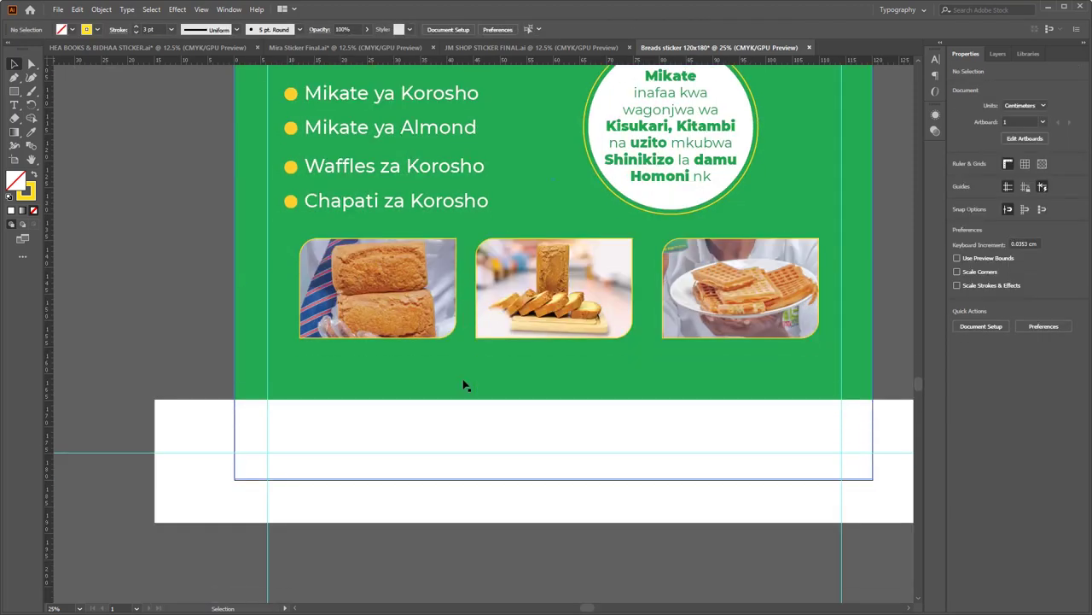
pyautogui.scroll(-2, 464, 384)
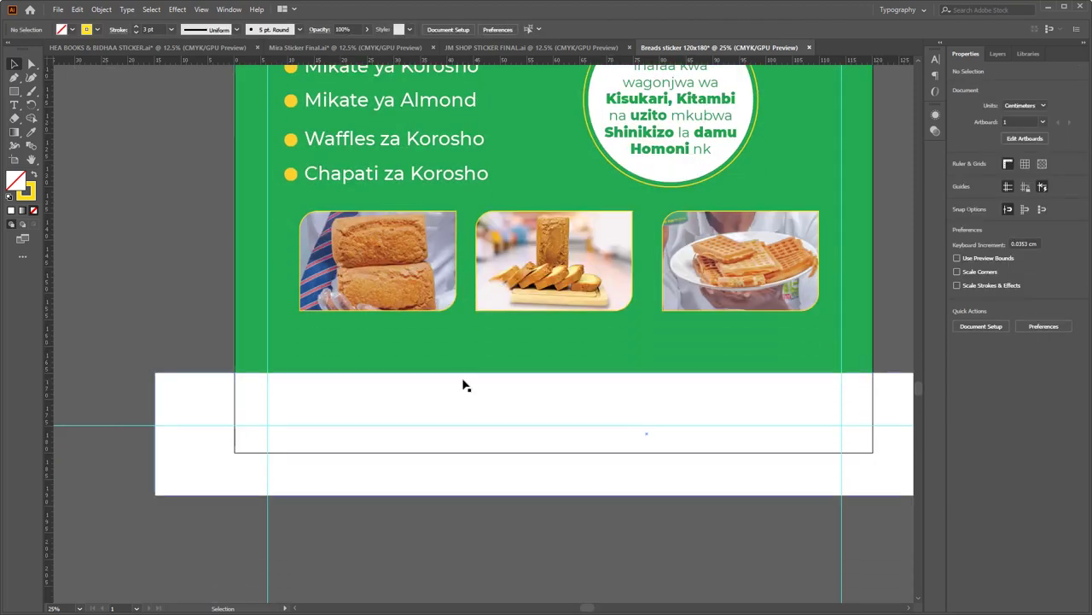
# Type the caption 'Mikate ya Almond' below the first photo and scale it down.
pyautogui.click(14, 105)
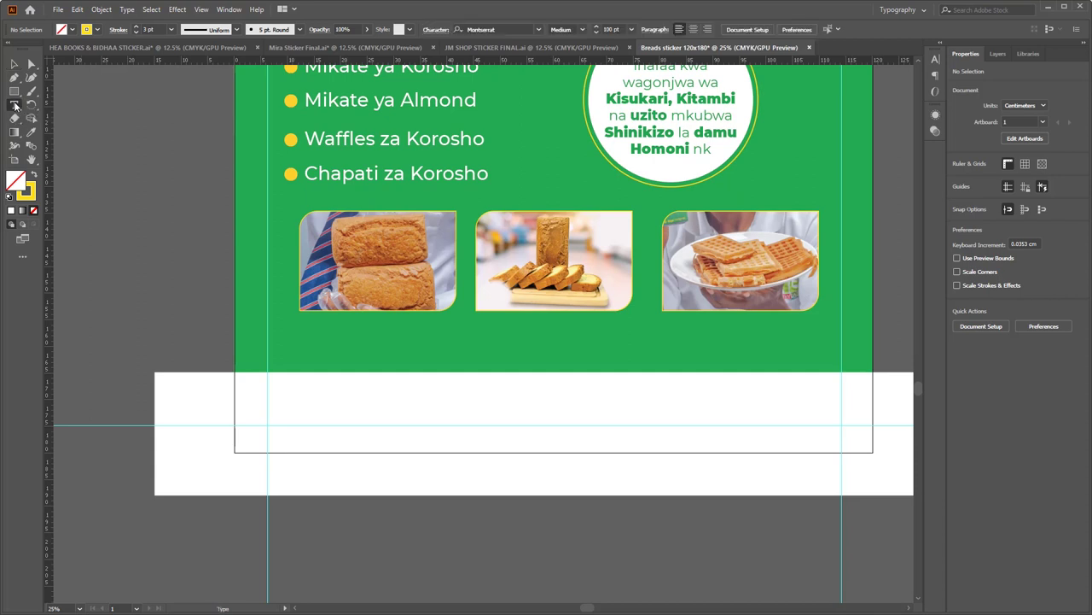
pyautogui.click(326, 335)
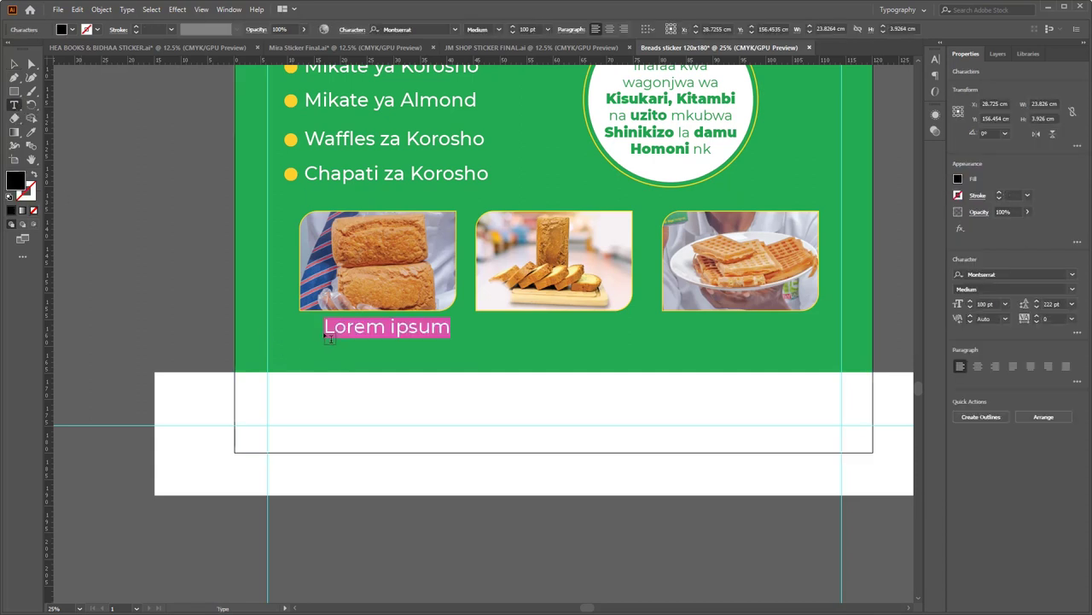
pyautogui.write('Mikate ')
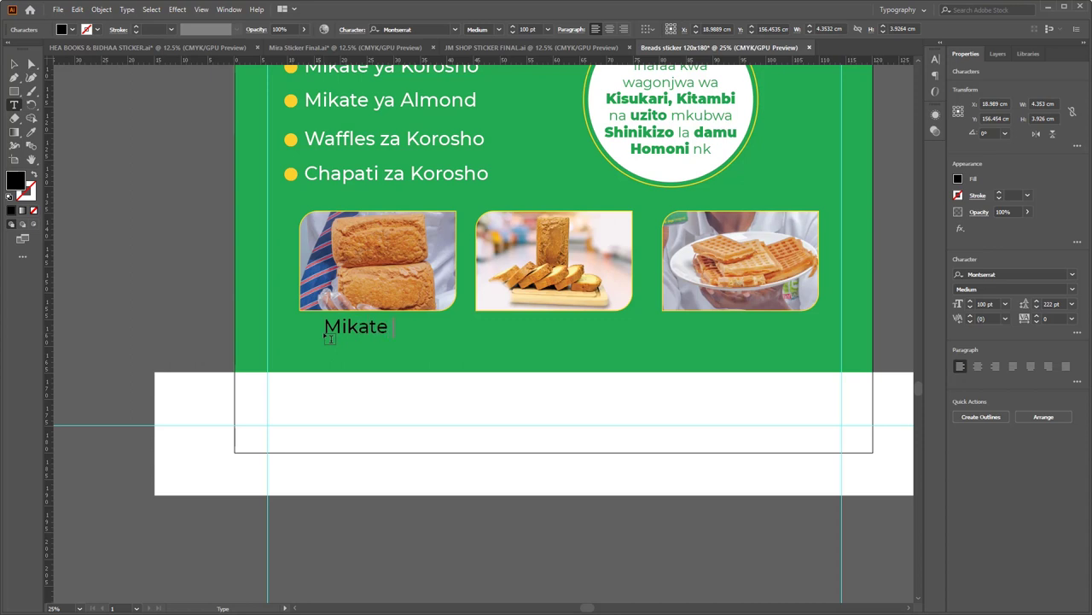
pyautogui.write('ya Almond')
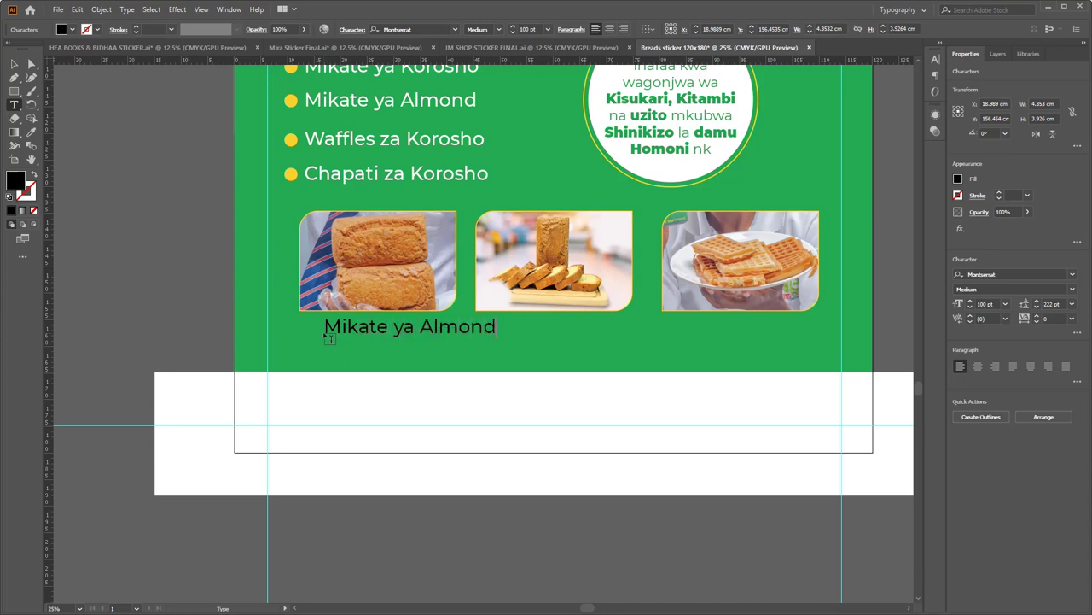
pyautogui.click(14, 64)
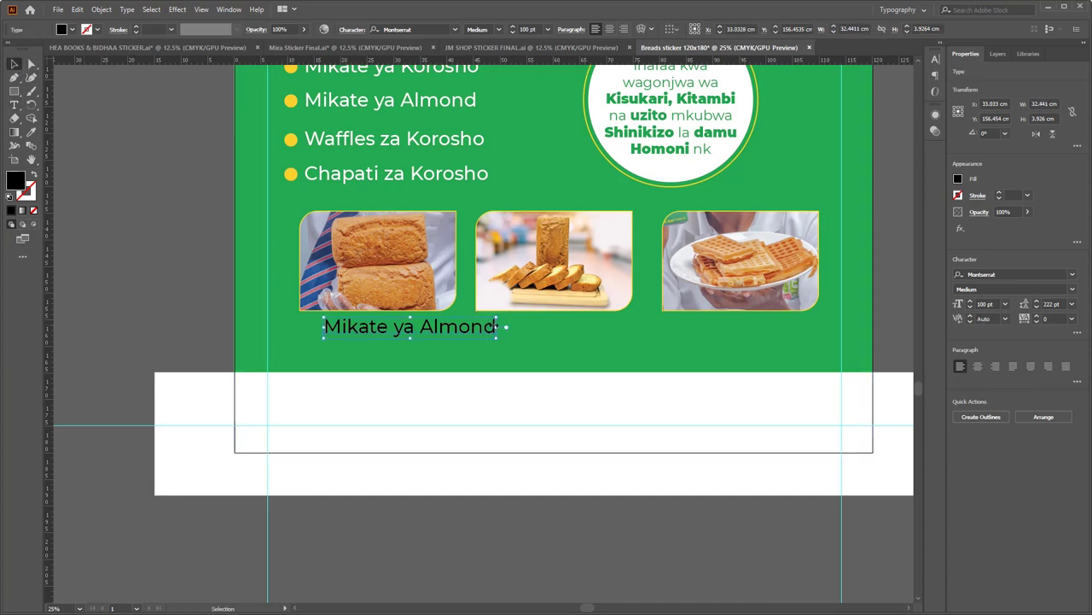
pyautogui.moveTo(495, 326); pyautogui.dragTo(444, 330)
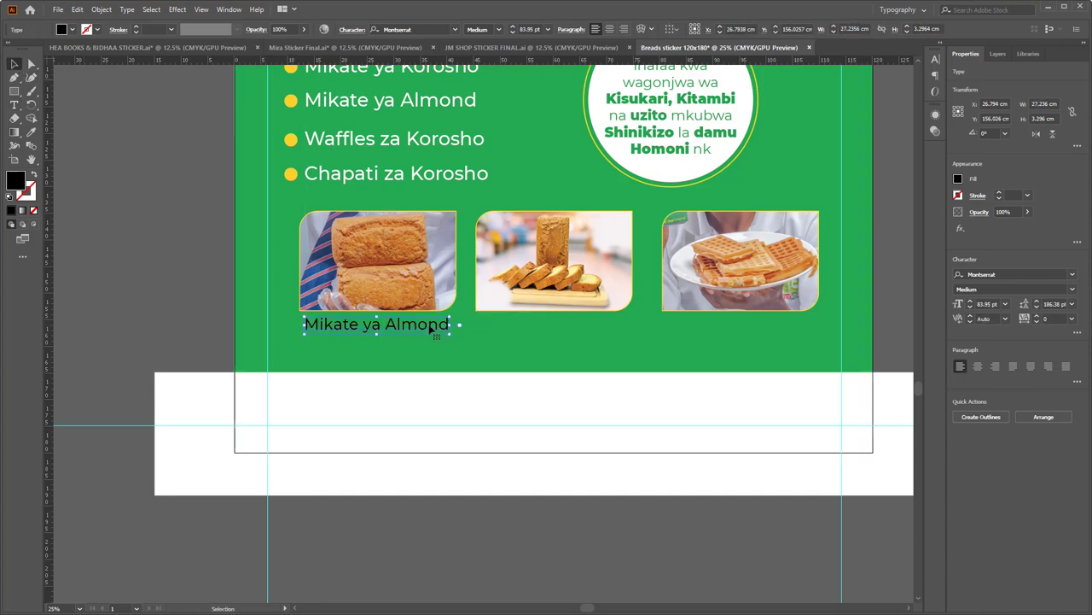
pyautogui.moveTo(456, 325); pyautogui.dragTo(438, 330)
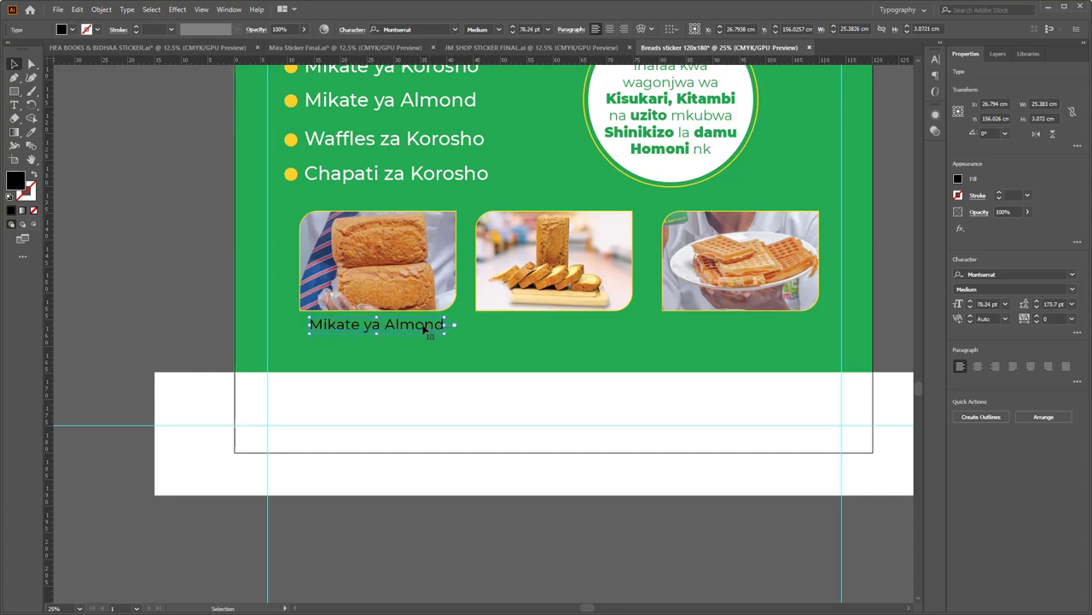
# Change the caption to UPPERCASE and shrink it further, nudging it left.
pyautogui.press('t')
pyautogui.tripleClick(424, 328)
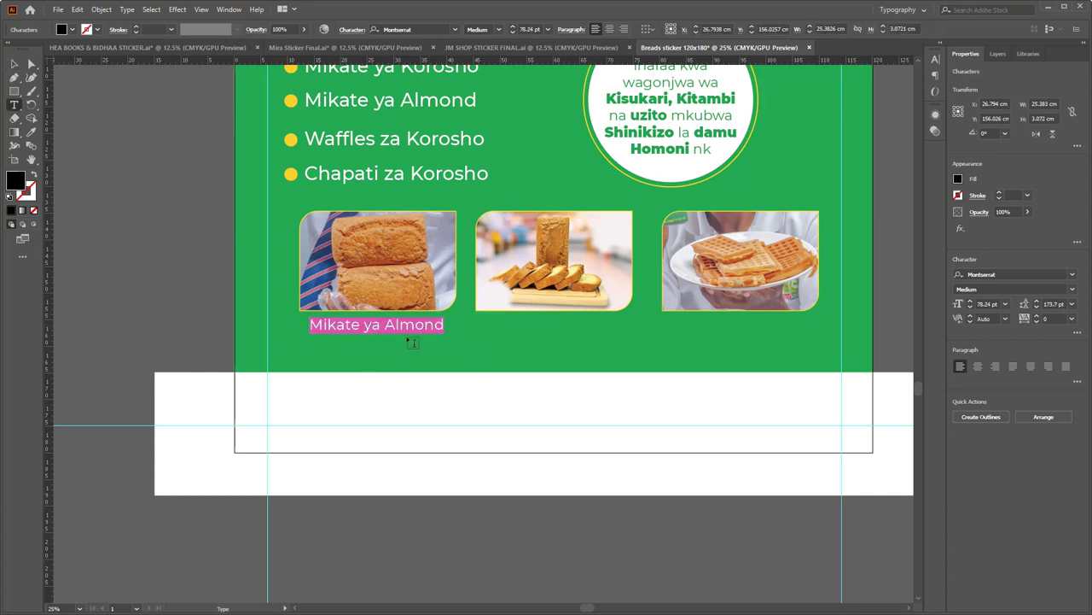
pyautogui.click(127, 10)
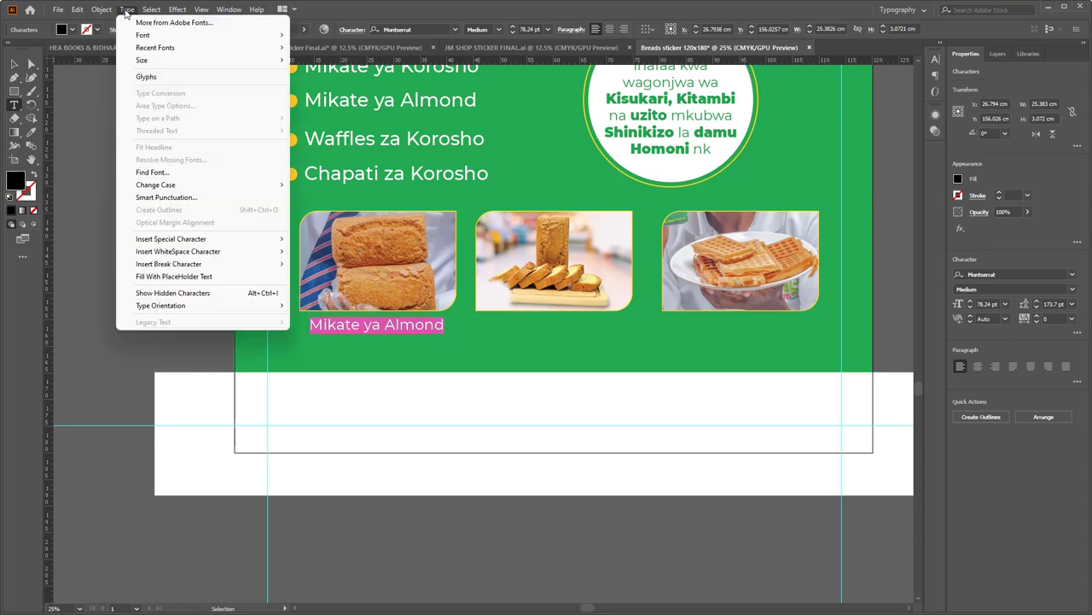
pyautogui.moveTo(201, 191)
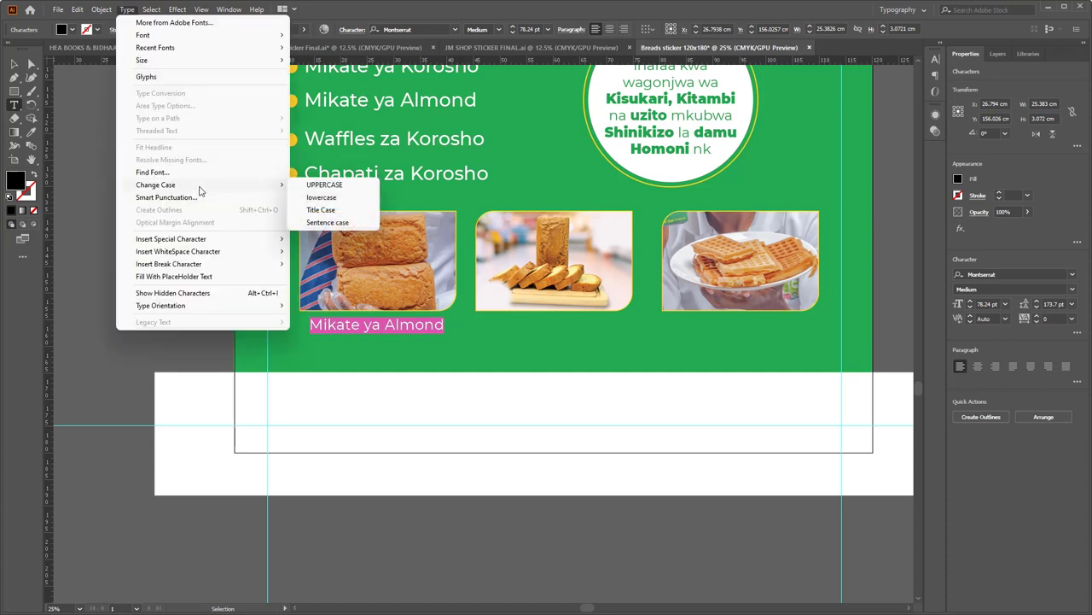
pyautogui.click(323, 186)
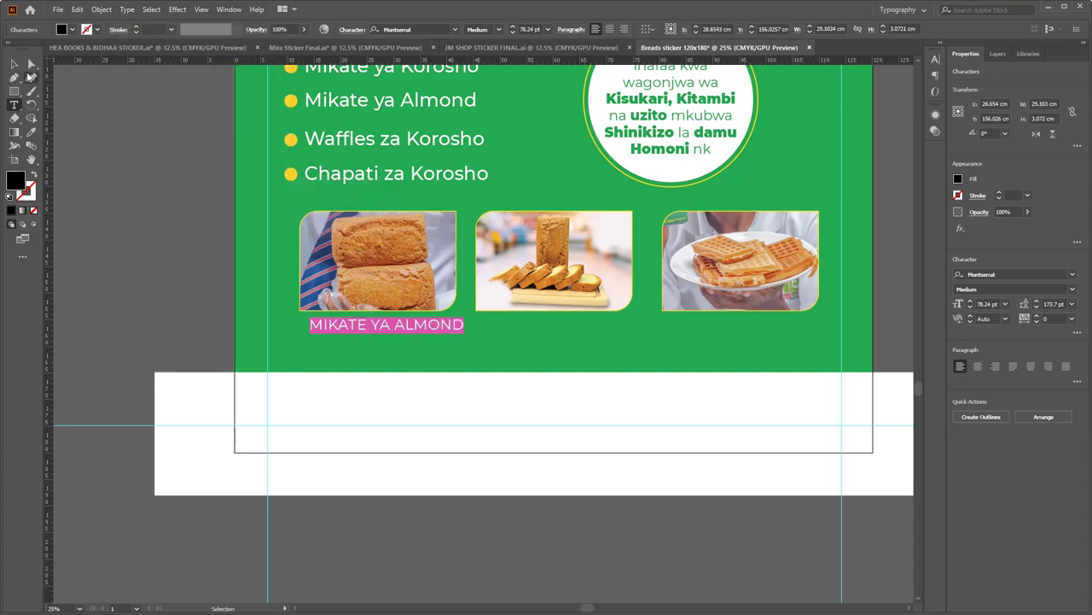
pyautogui.click(13, 64)
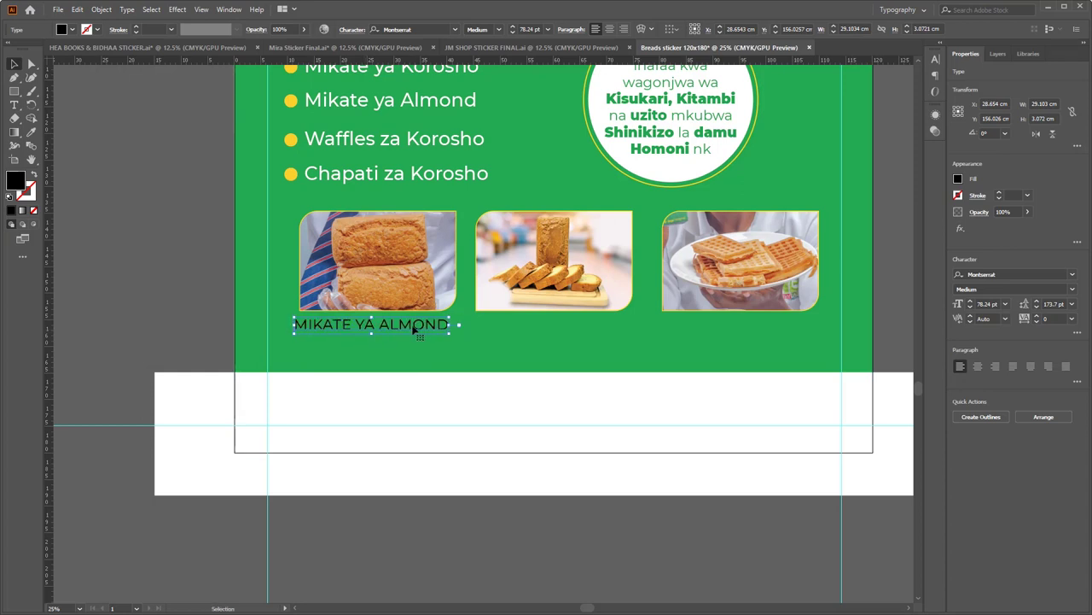
pyautogui.moveTo(459, 325); pyautogui.dragTo(398, 327)
# Make MIKATE YA ALMOND bold with a white fill, then place a copy under the middle photo.
pyautogui.press('t')
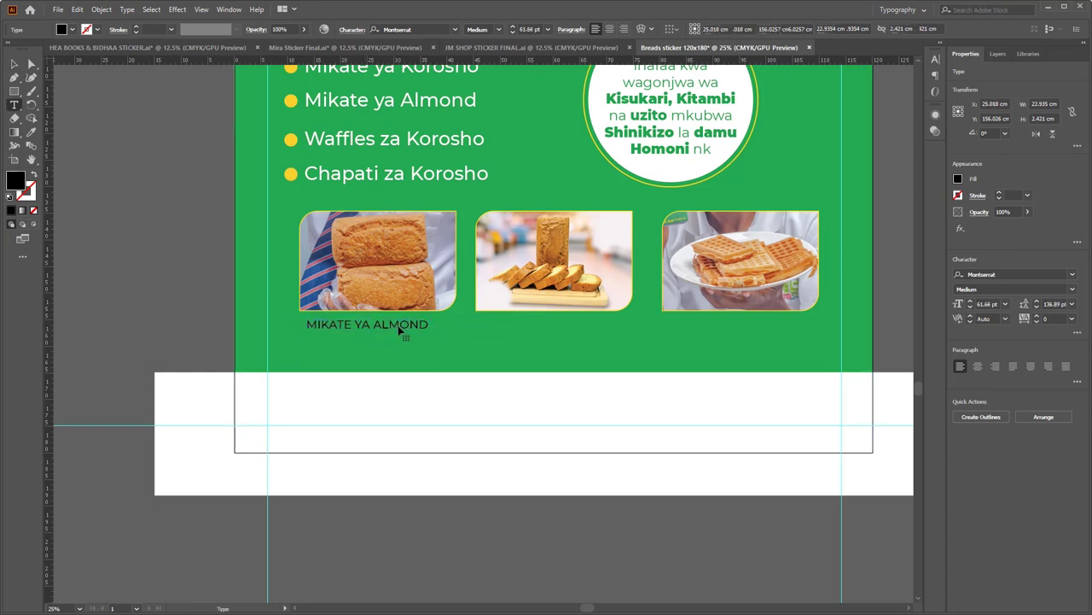
pyautogui.tripleClick(398, 327)
pyautogui.press('ctrl')
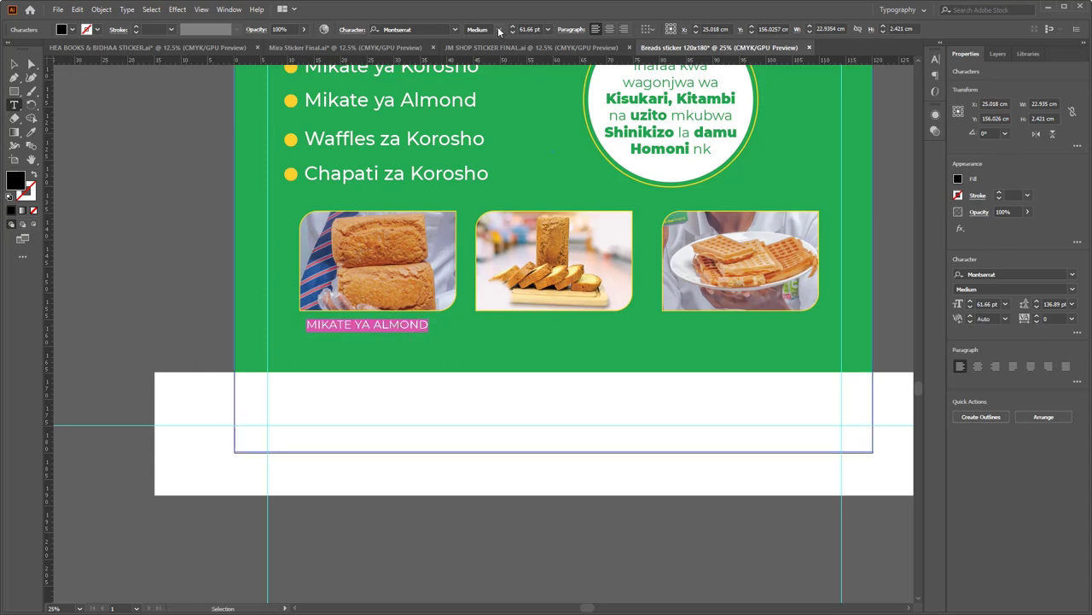
pyautogui.click(500, 31)
pyautogui.click(492, 190)
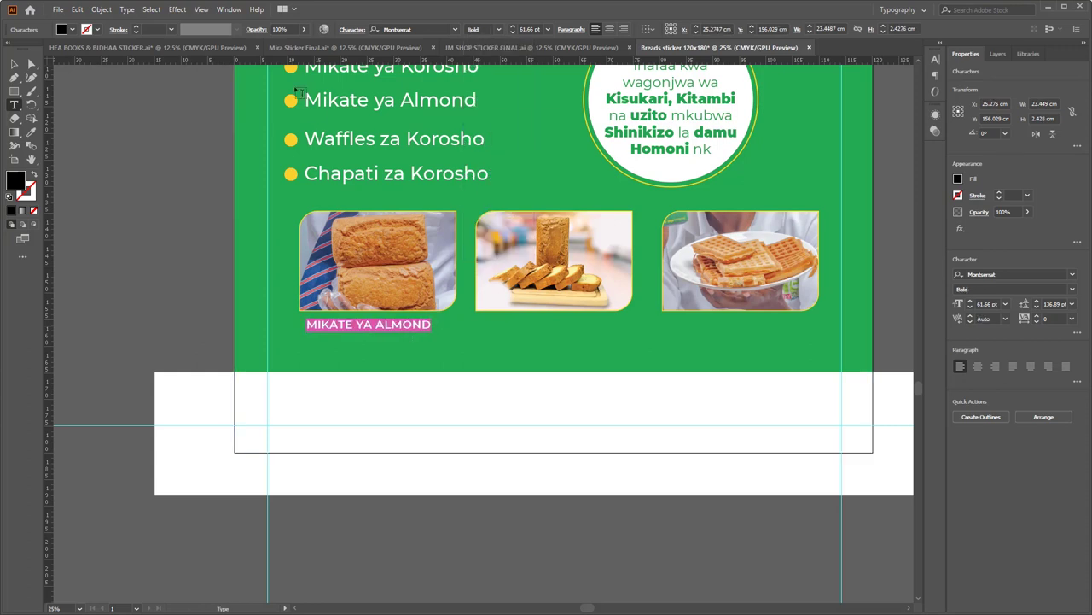
pyautogui.click(71, 29)
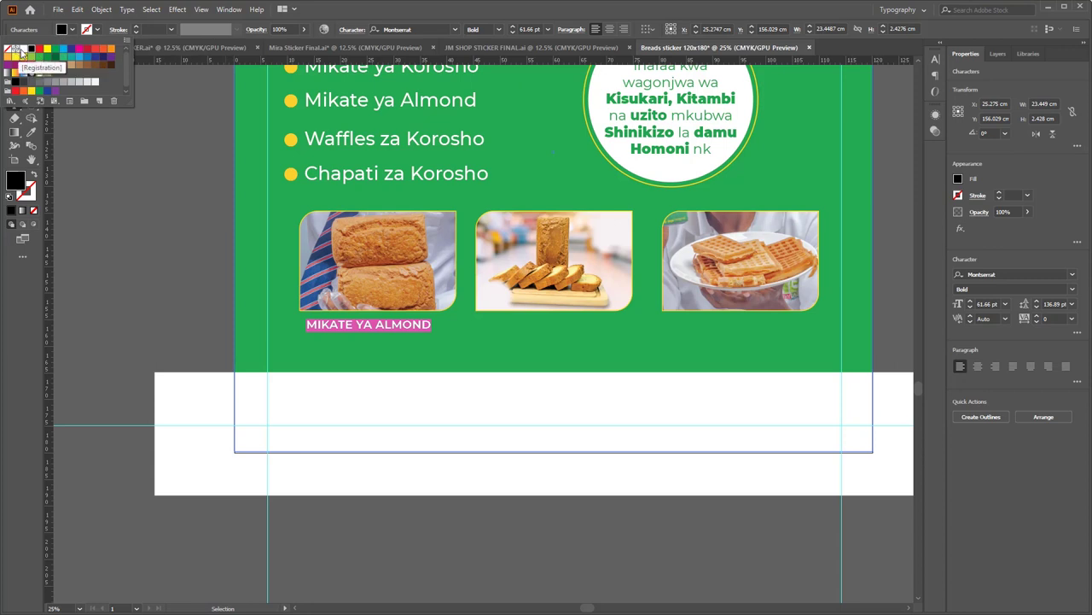
pyautogui.click(24, 49)
pyautogui.click(12, 66)
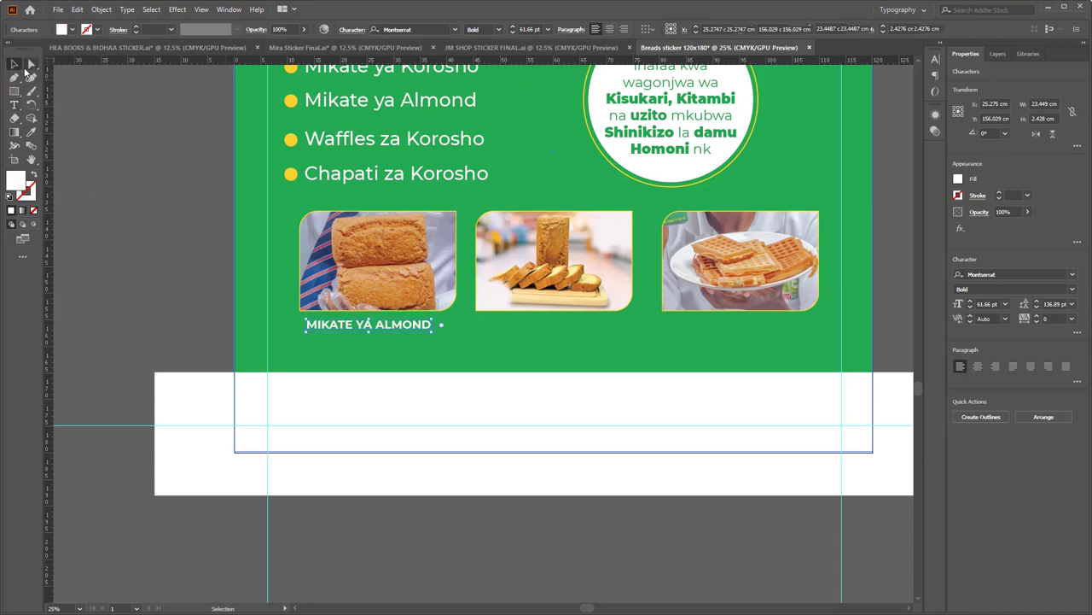
pyautogui.hotkey('ctrl', 'shift', 'a')
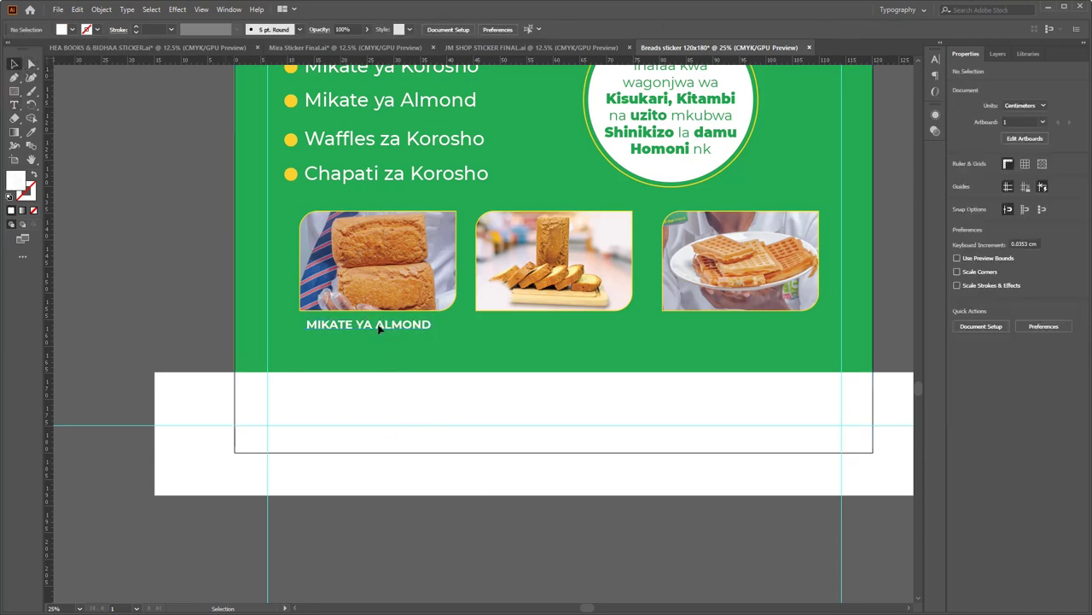
pyautogui.moveTo(566, 333); pyautogui.dragTo(622, 328)
# Retype the middle copy to read MIKATE YA KOROSHO.
pyautogui.press('t')
pyautogui.write('koto')
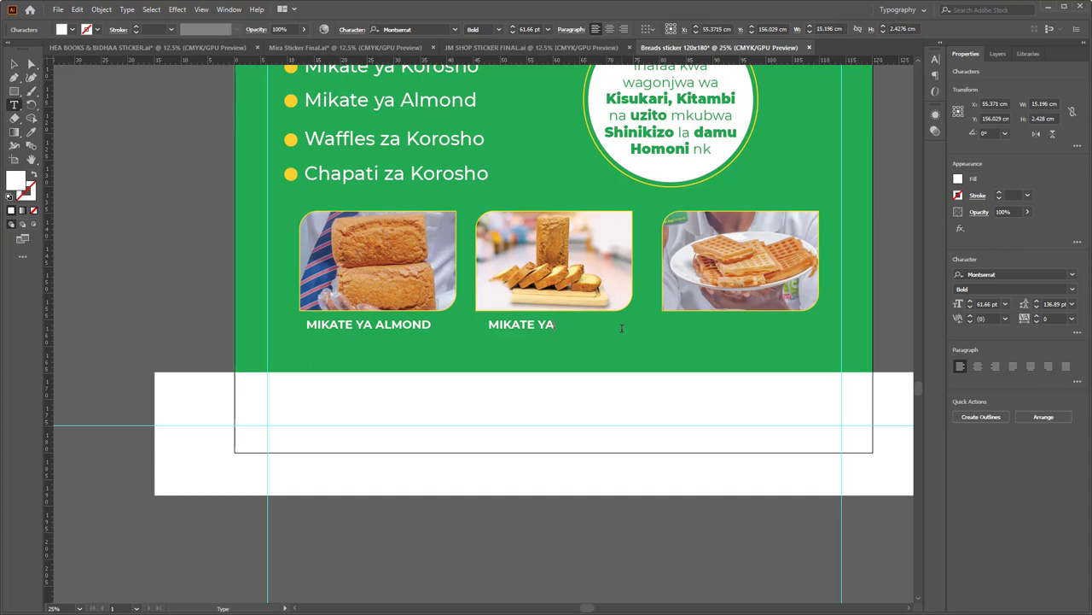
pyautogui.write('OROSHO')
pyautogui.click(11, 62)
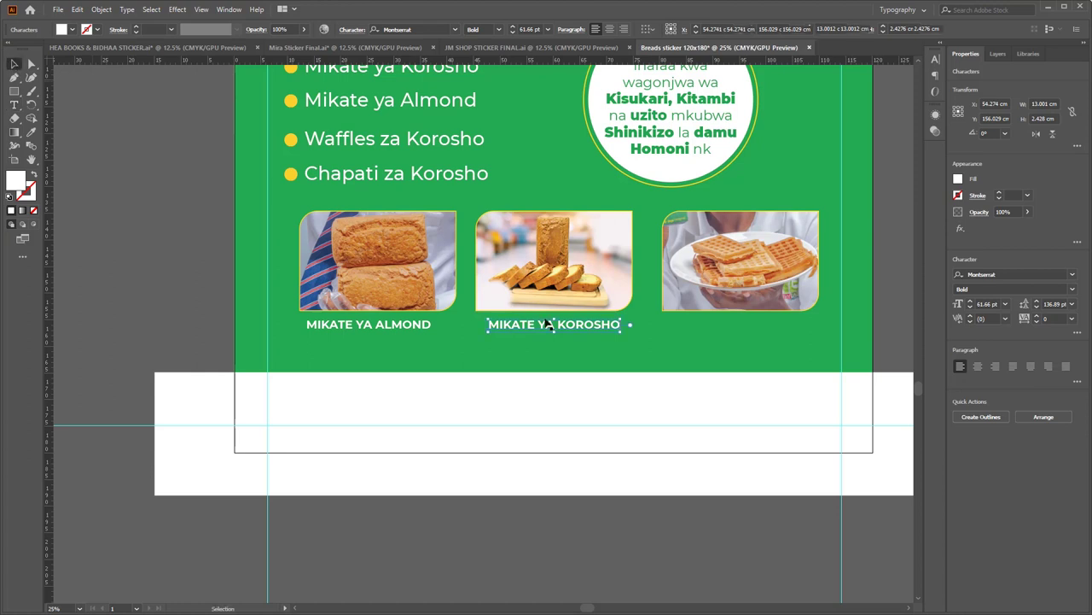
# Copy the caption under the waffles photo and change it to WAFFLES ZA KOROSHO.
pyautogui.moveTo(578, 331); pyautogui.dragTo(761, 330)
pyautogui.press('t')
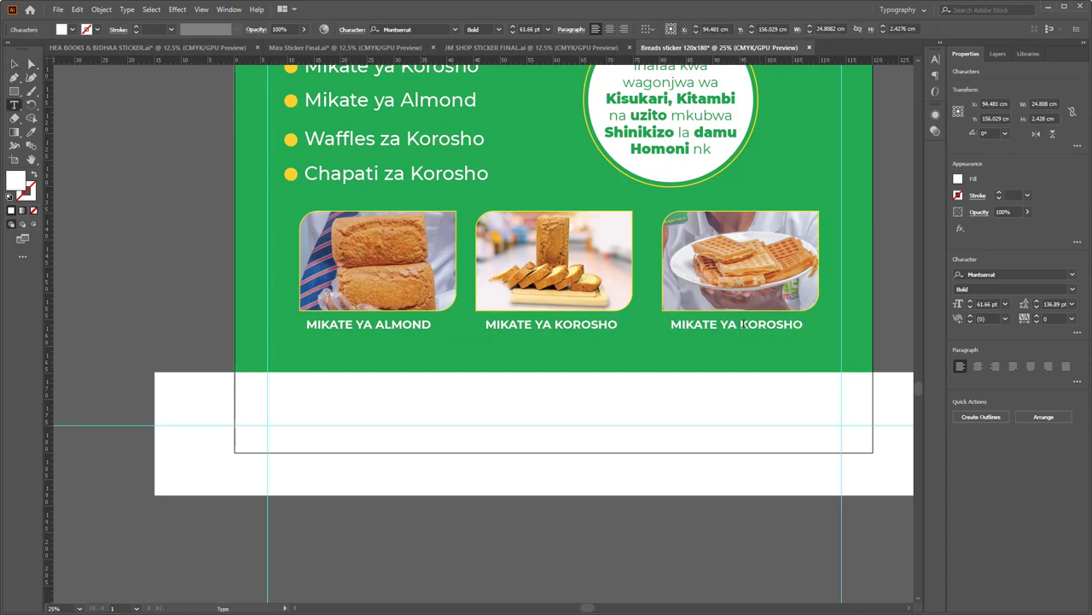
pyautogui.moveTo(733, 325); pyautogui.dragTo(651, 326)
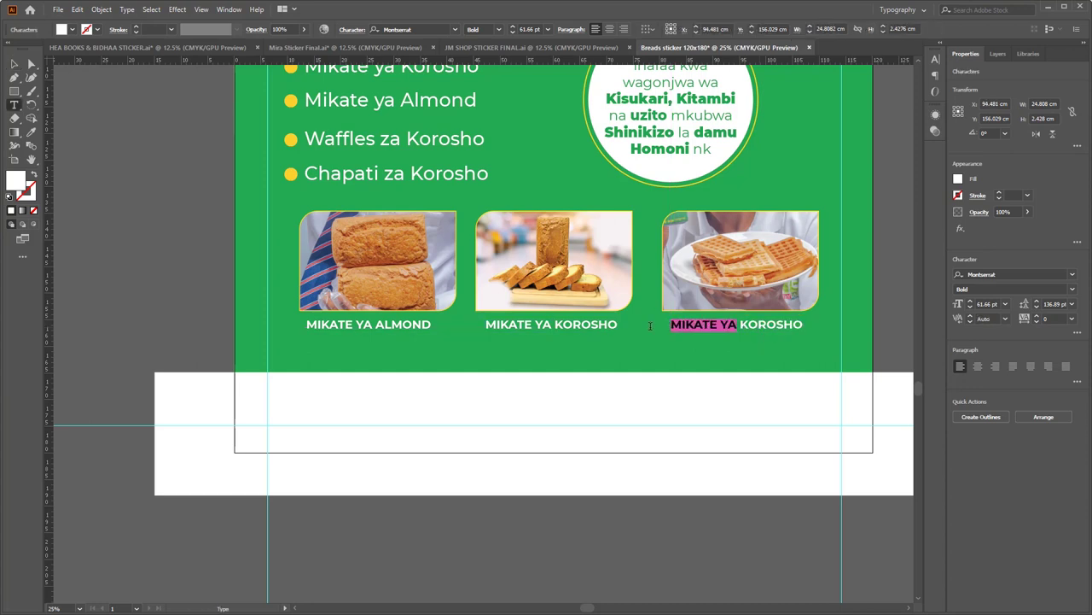
pyautogui.write('AF')
pyautogui.press('BackSpace')
pyautogui.press('BackSpace')
pyautogui.write('WA')
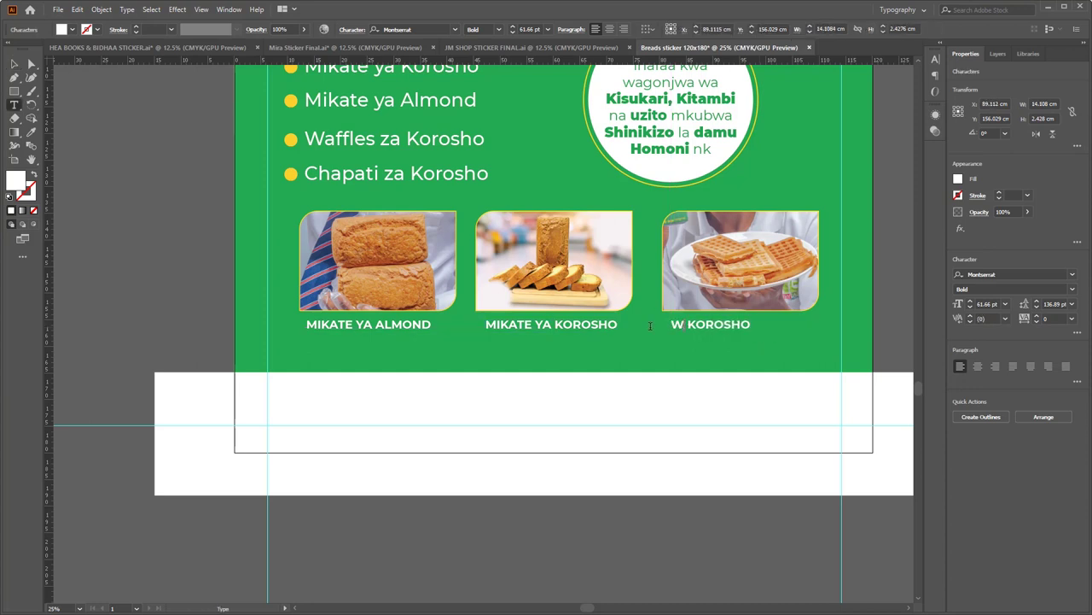
pyautogui.write('FFLES ZA')
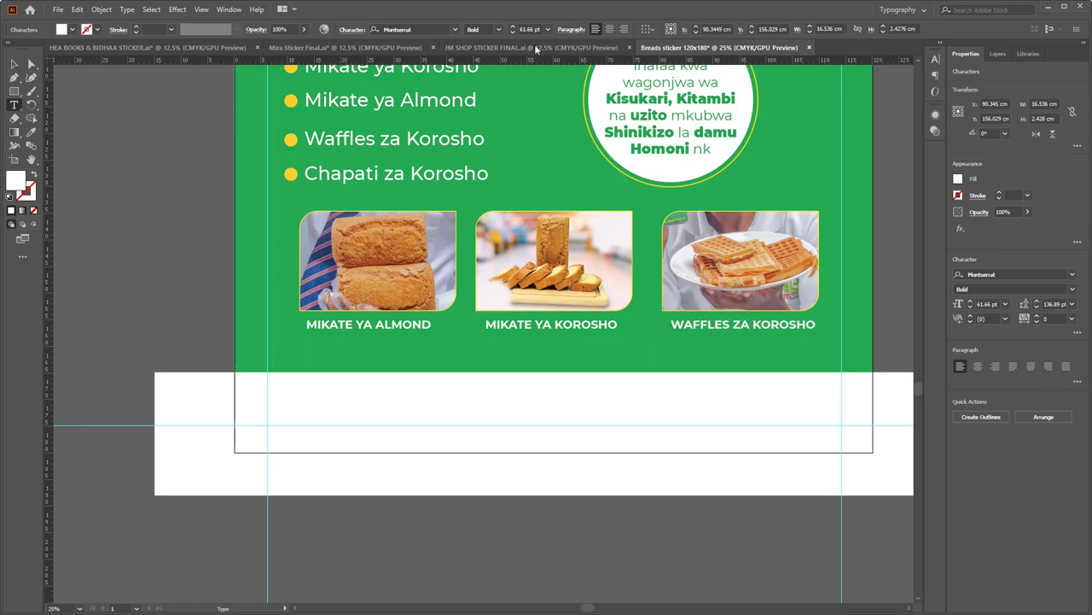
pyautogui.press('Escape')
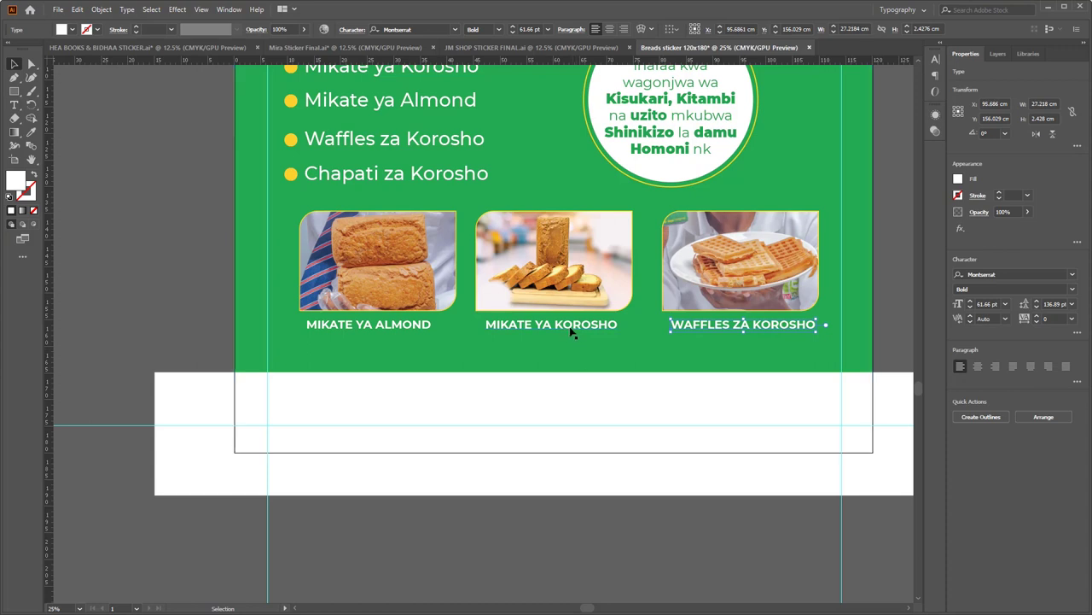
# Horizontally centre the MIKATE YA KOROSHO, MIKATE YA ALMOND and WAFFLES ZA KOROSHO captions under their photos.
pyautogui.keyDown('shift'); pyautogui.click(559, 279); pyautogui.keyUp('shift')
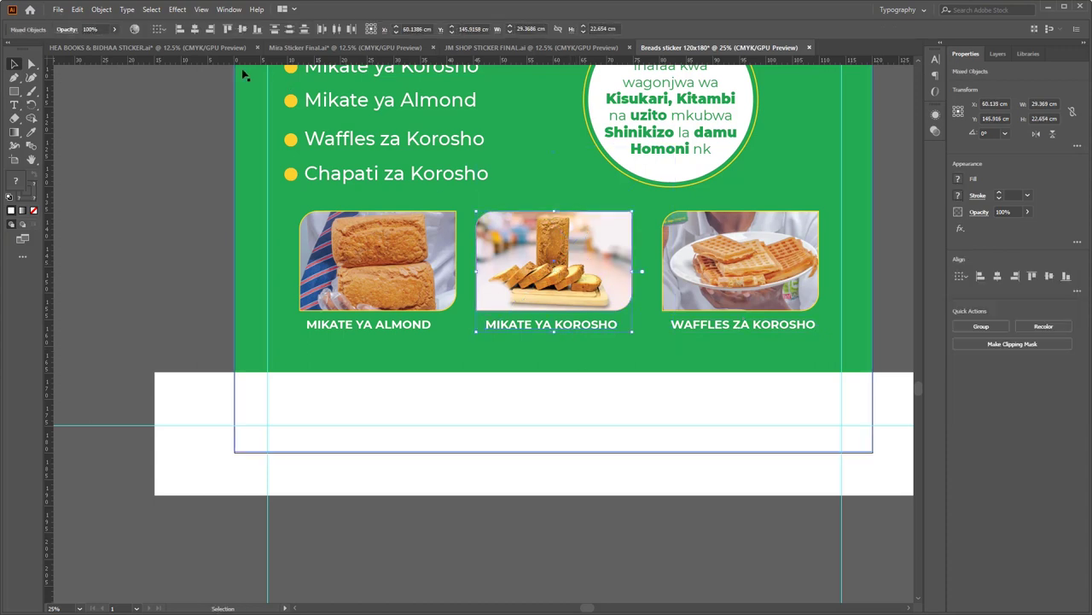
pyautogui.click(193, 30)
pyautogui.click(385, 324)
pyautogui.keyDown('shift'); pyautogui.click(393, 277); pyautogui.keyUp('shift')
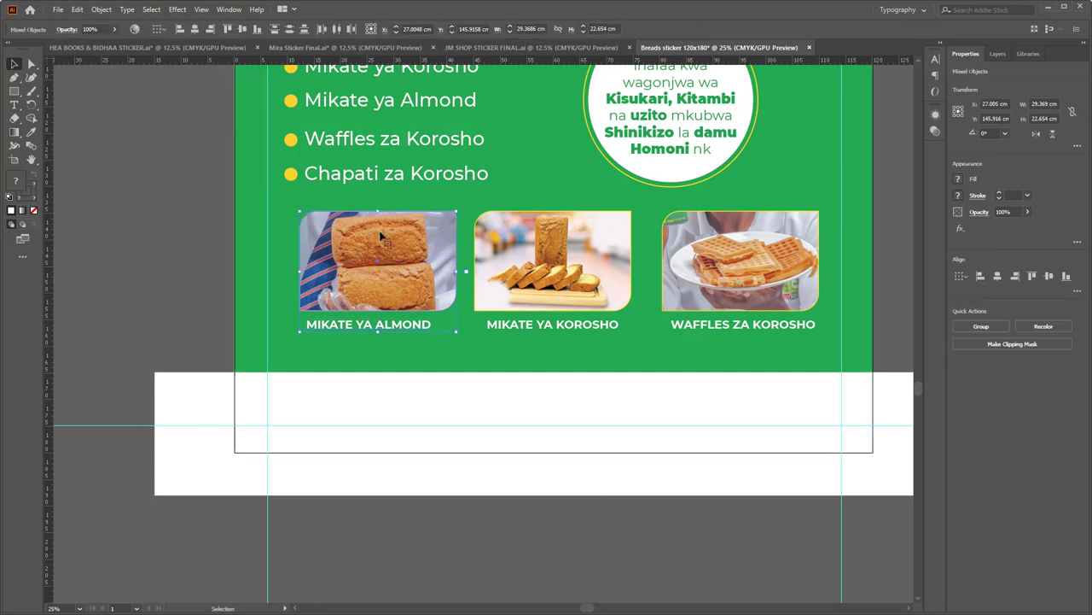
pyautogui.click(194, 29)
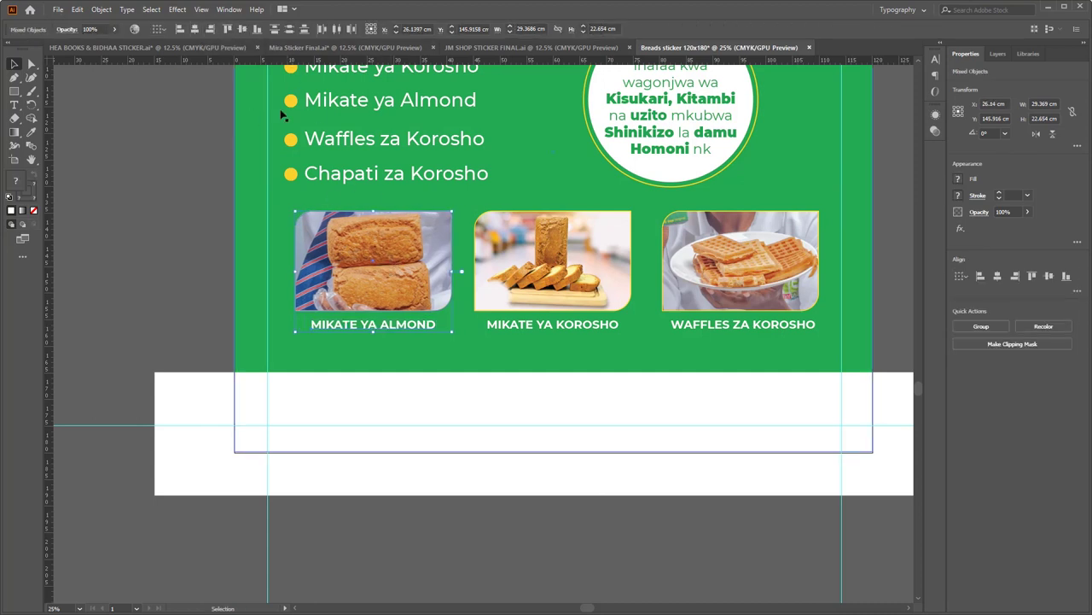
pyautogui.click(763, 278)
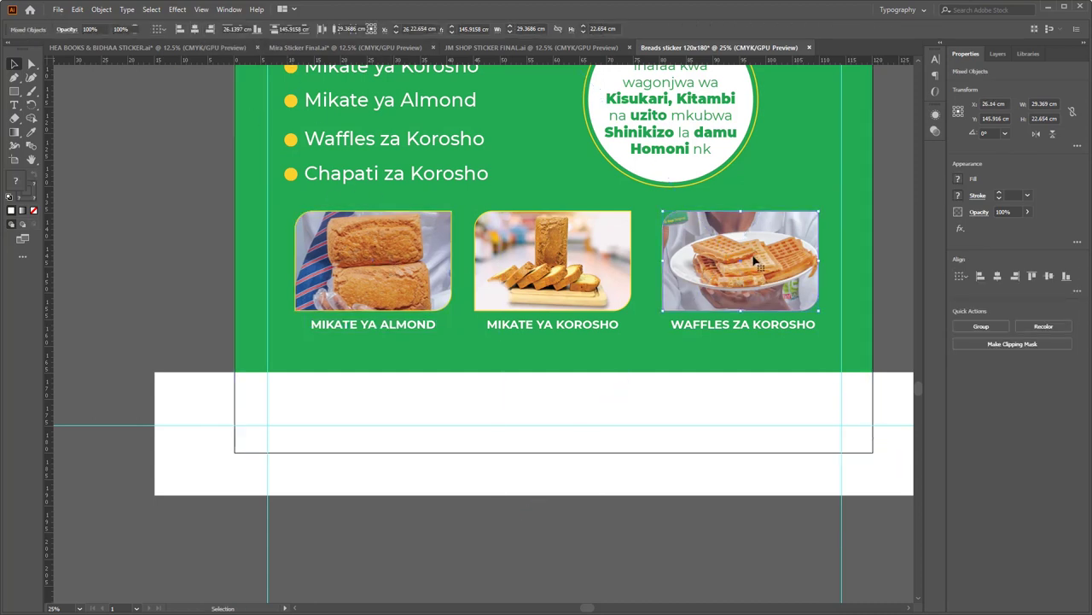
pyautogui.keyDown('shift'); pyautogui.click(745, 329); pyautogui.keyUp('shift')
pyautogui.click(195, 29)
# Deselect and zoom out to view the whole sticker.
pyautogui.click(674, 554)
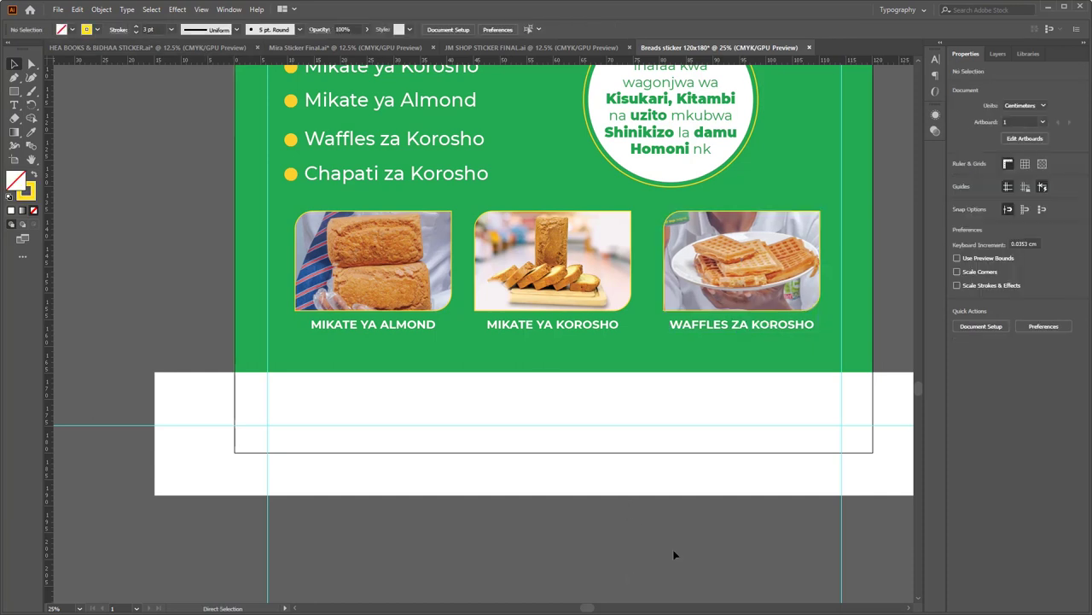
pyautogui.hotkey('ctrl', '-')
pyautogui.scroll(5, 636, 462)
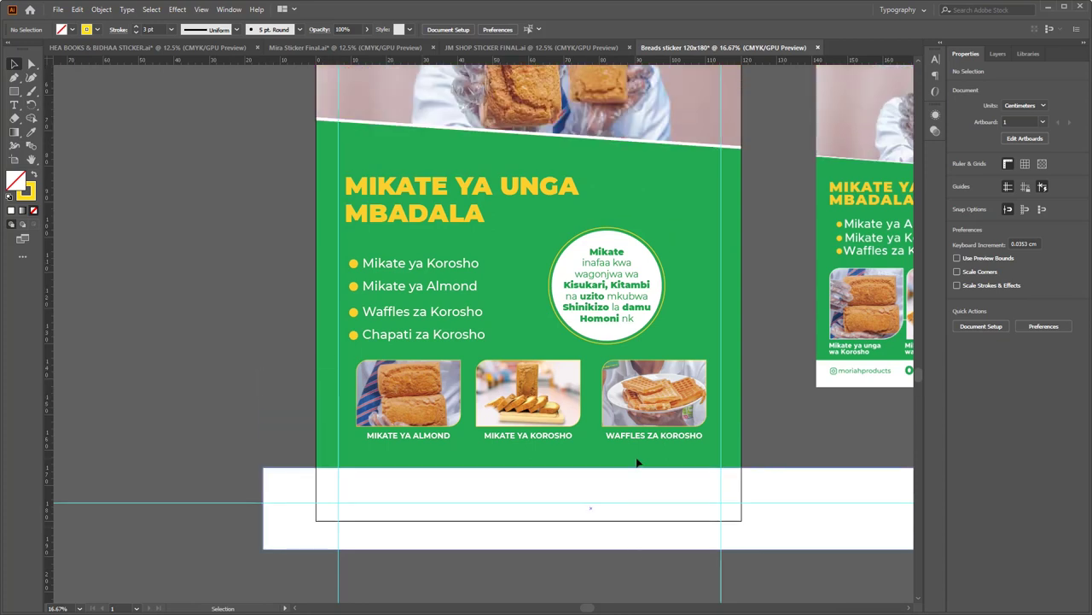
pyautogui.scroll(-5, 636, 462)
pyautogui.scroll(-2, 636, 462)
pyautogui.moveTo(583, 610); pyautogui.dragTo(638, 611)
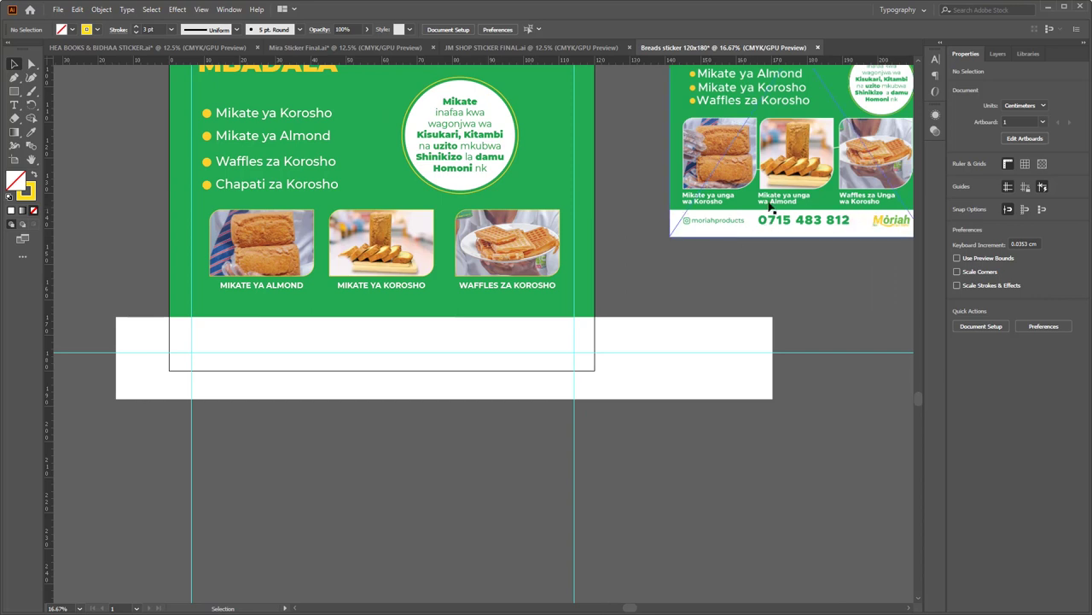
pyautogui.click(136, 48)
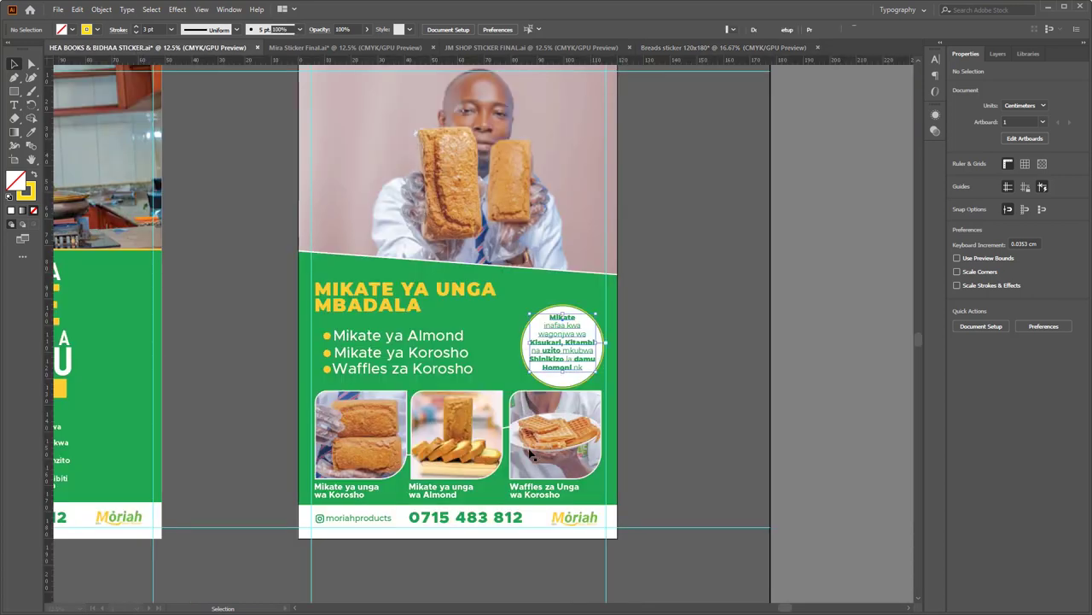
pyautogui.scroll(-5, 345, 522)
pyautogui.moveTo(424, 242); pyautogui.dragTo(320, 162)
pyautogui.keyDown('shift'); pyautogui.click(357, 164); pyautogui.keyUp('shift')
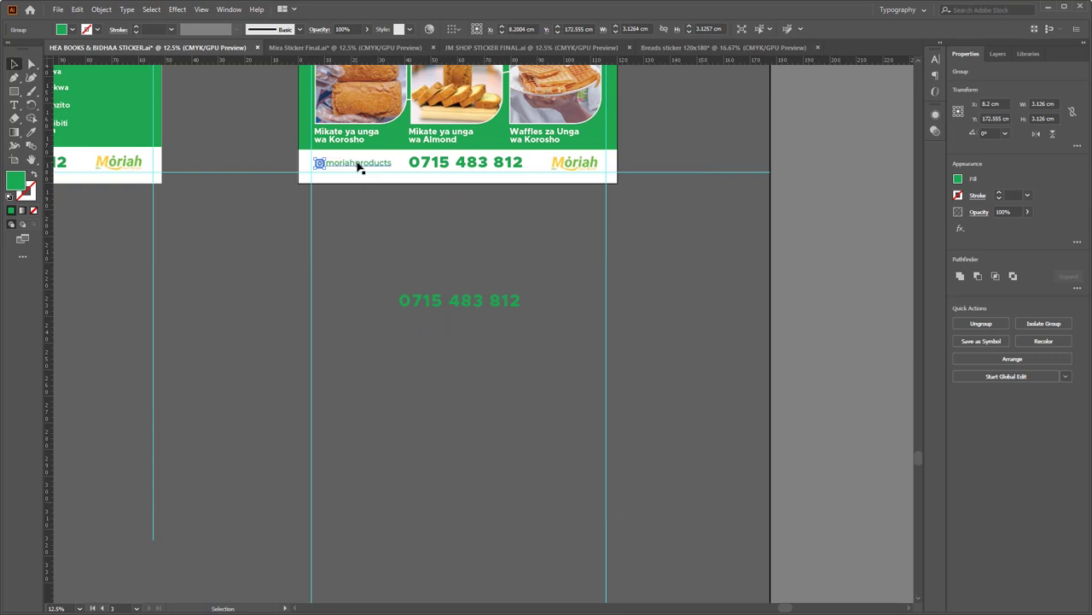
pyautogui.hotkey('ctrl', 'g')
pyautogui.keyDown('shift'); pyautogui.click(577, 167); pyautogui.keyUp('shift')
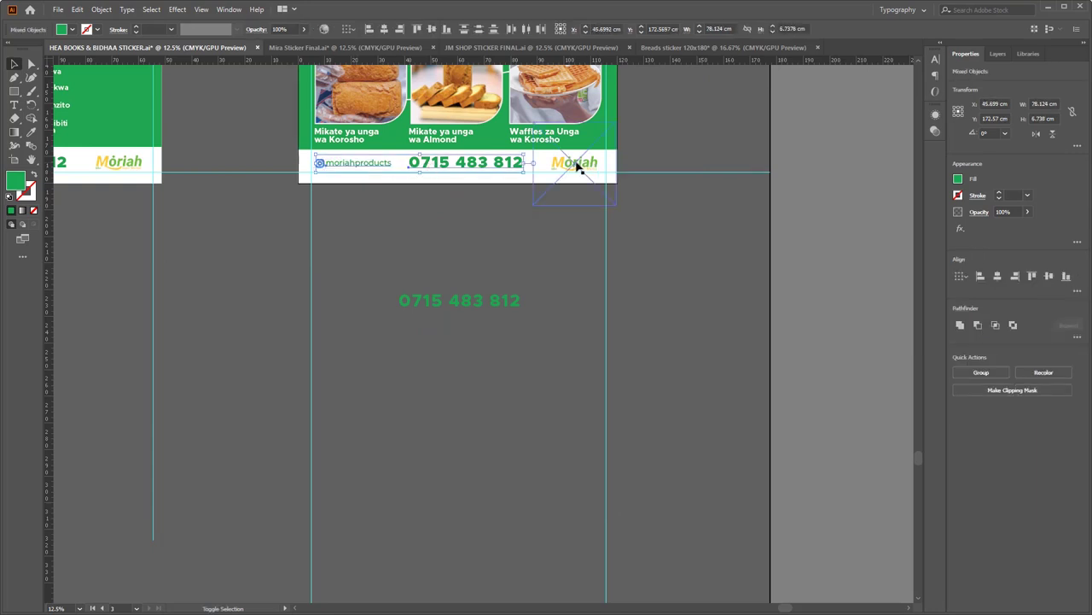
pyautogui.press('v')
pyautogui.moveTo(577, 167); pyautogui.dragTo(350, 324)
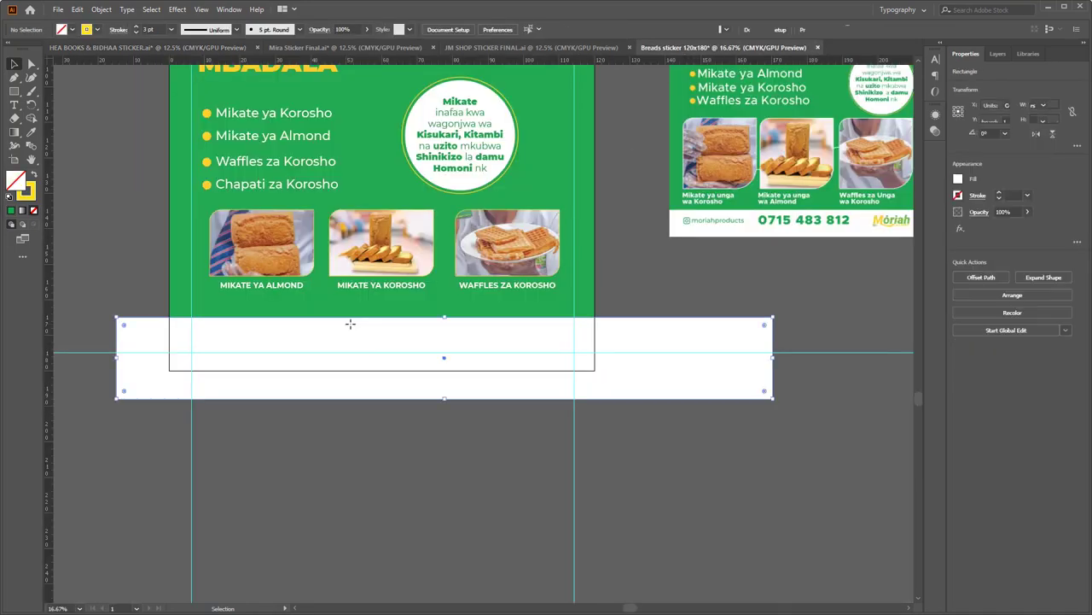
# Paste the handle, phone number and logo row onto the white footer rectangle.
pyautogui.press('a')
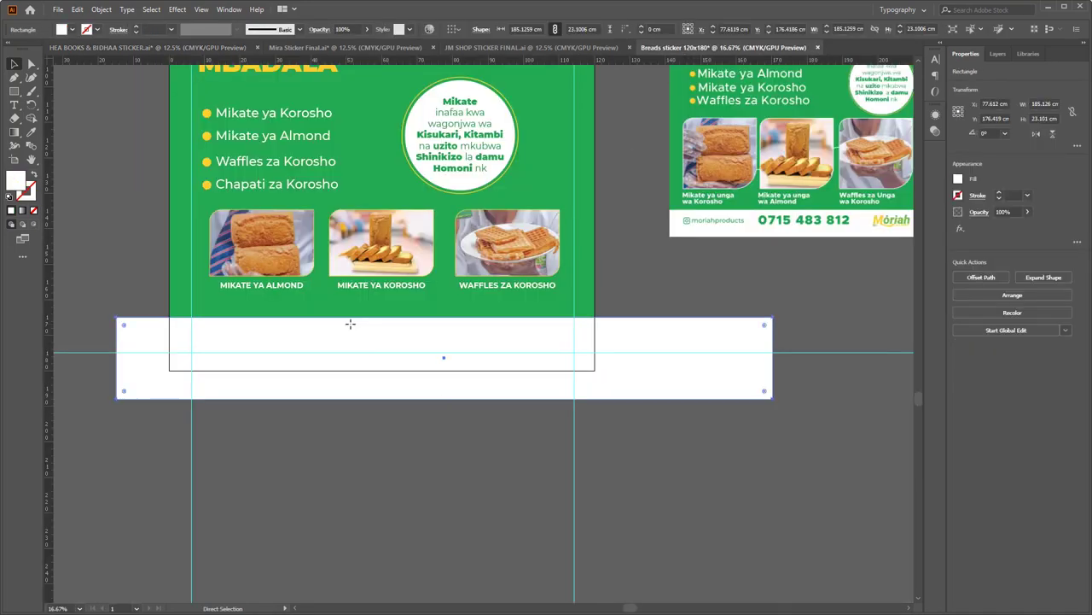
pyautogui.press('ctrl')
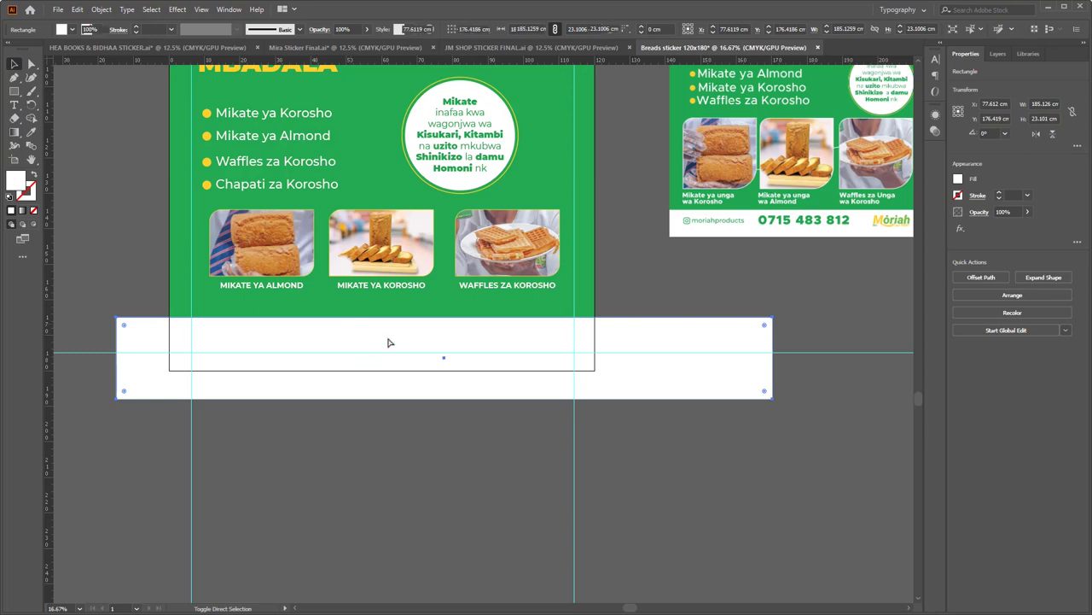
pyautogui.hotkey('ctrl', 'v')
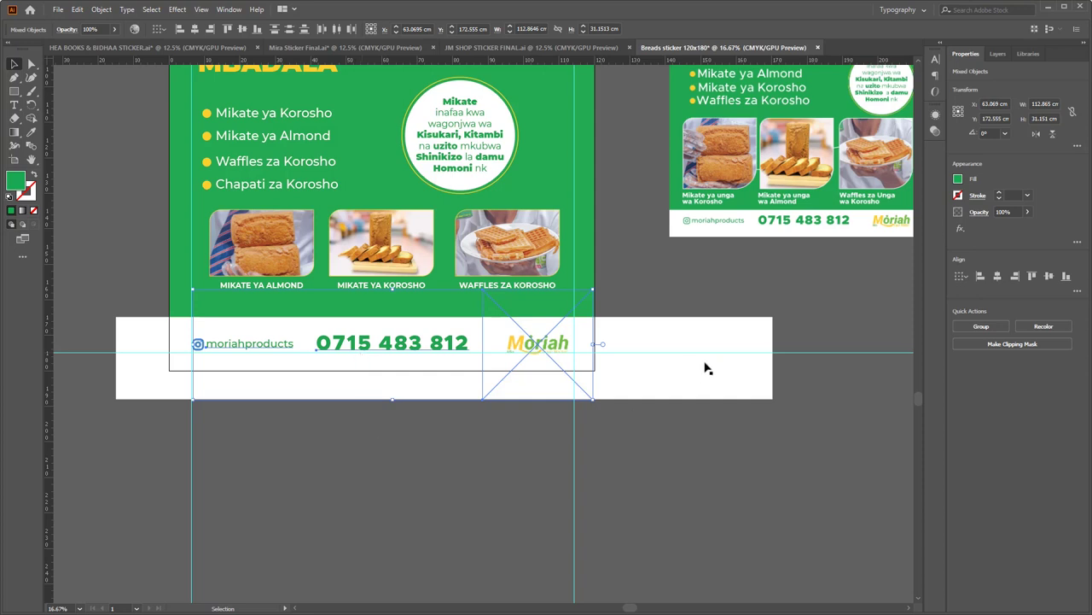
pyautogui.click(688, 483)
pyautogui.click(724, 329)
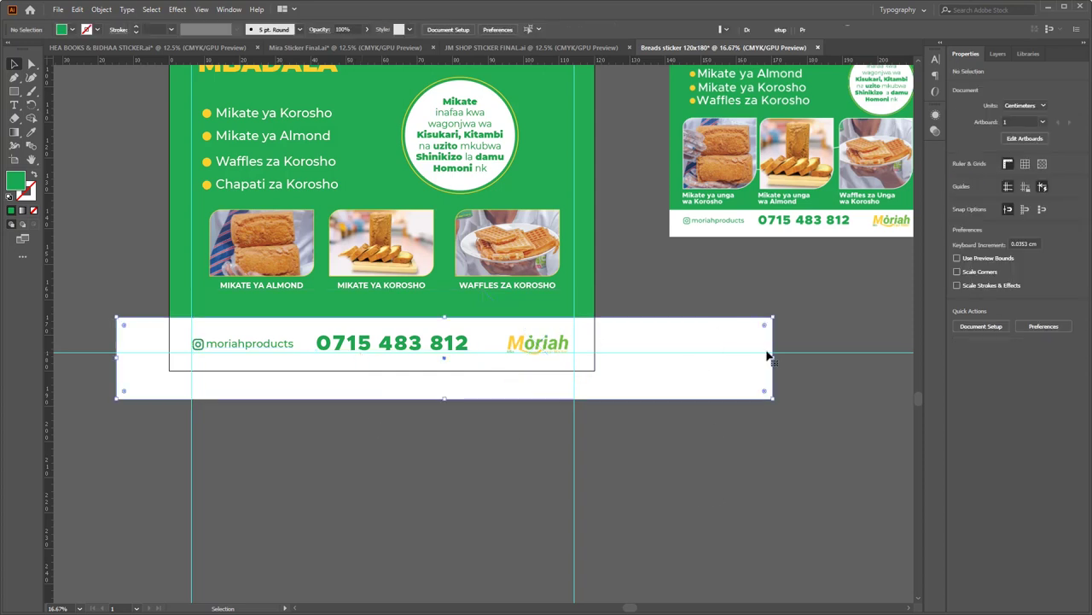
# Trim the white footer band's sides and bottom to the artboard edges.
pyautogui.moveTo(774, 358); pyautogui.dragTo(595, 356)
pyautogui.moveTo(355, 397); pyautogui.dragTo(357, 370)
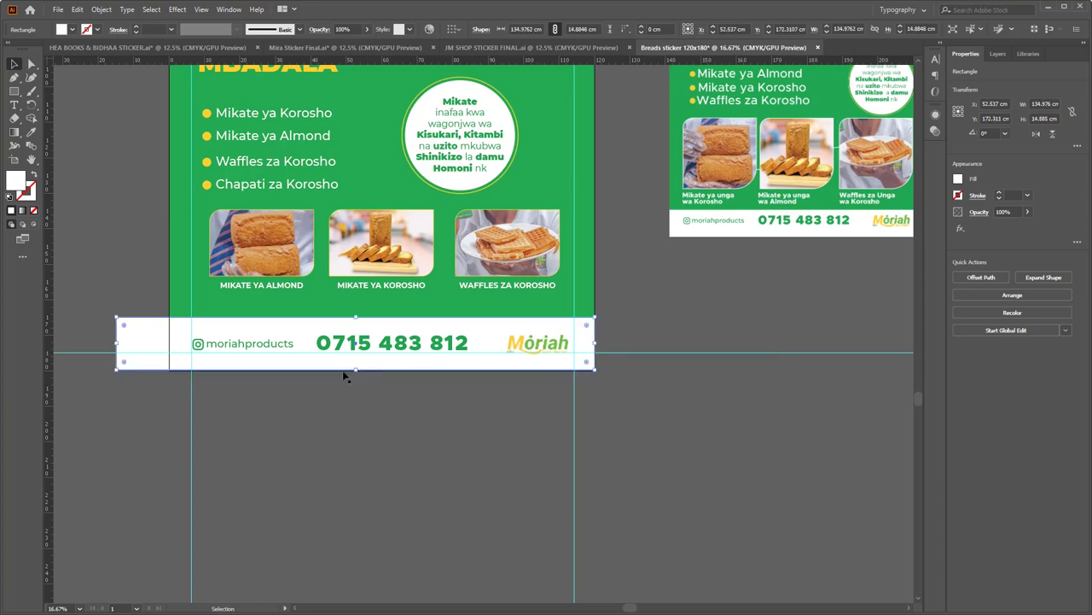
pyautogui.moveTo(356, 370); pyautogui.dragTo(357, 371)
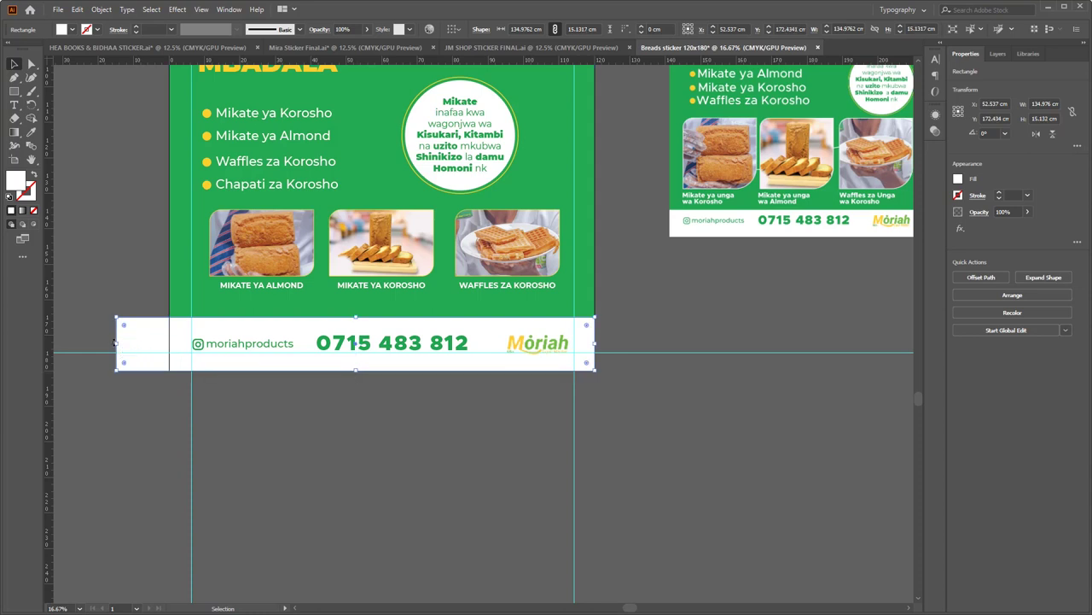
pyautogui.moveTo(117, 342); pyautogui.dragTo(169, 342)
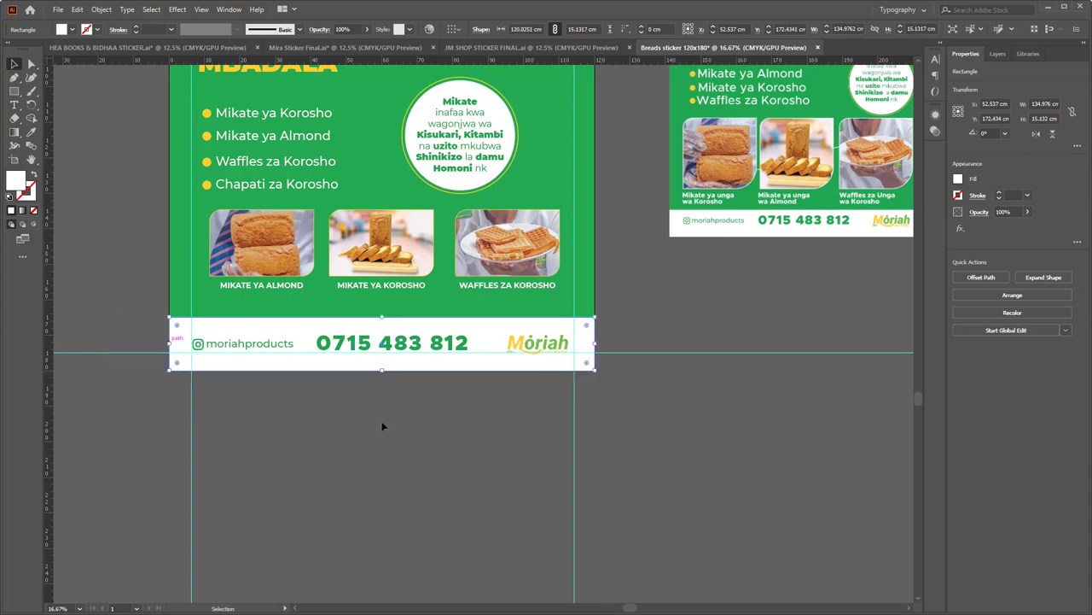
pyautogui.click(649, 475)
pyautogui.scroll(5, 649, 475)
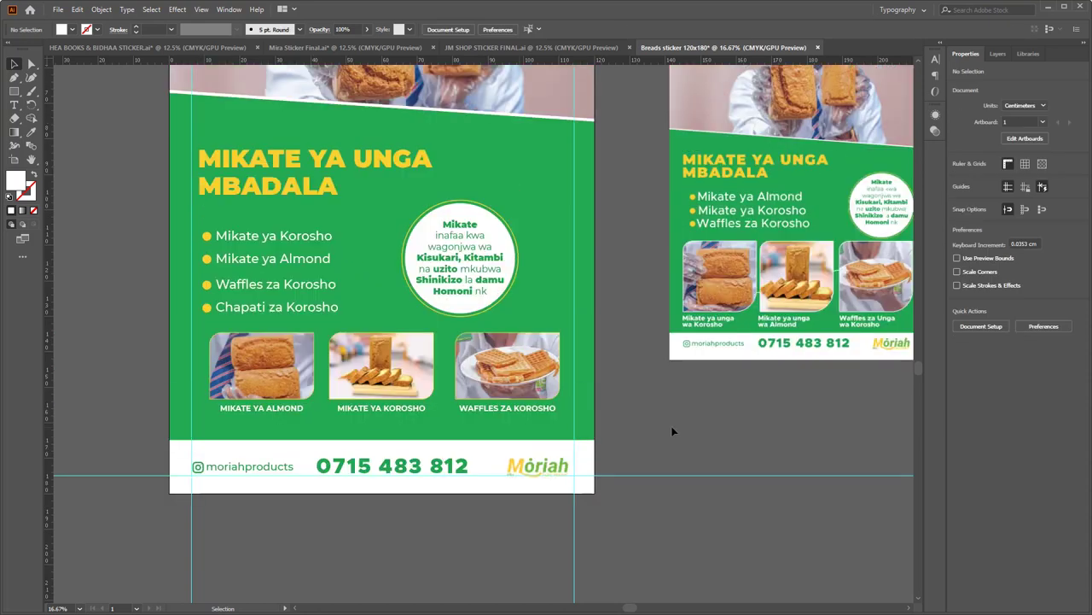
# Zoom out twice to 8.33% so both sticker artboards are fully visible.
pyautogui.press('a')
pyautogui.hotkey('ctrl', '-')
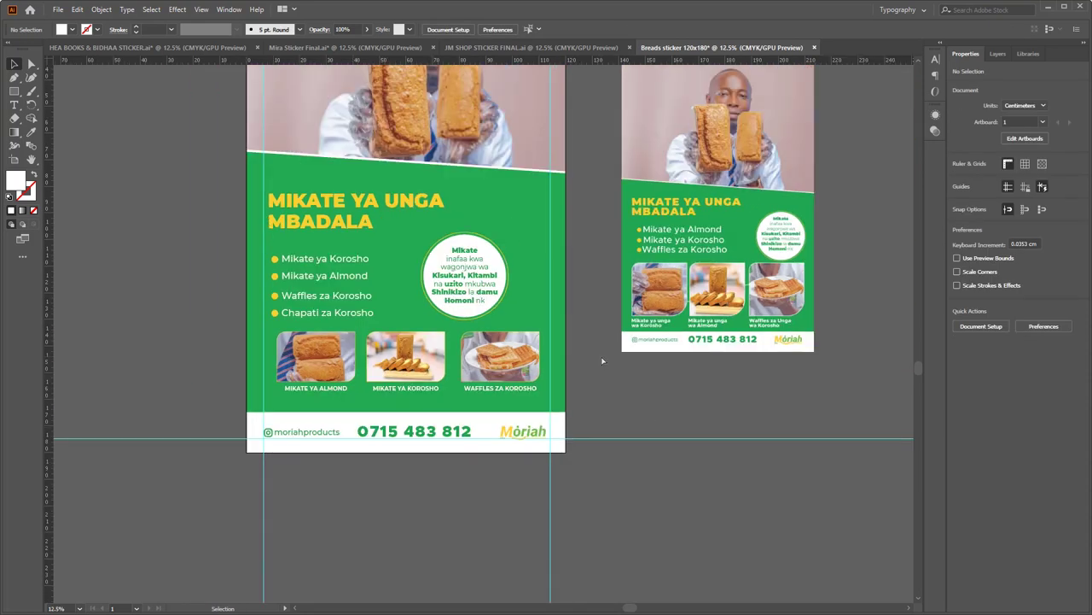
pyautogui.scroll(3, 601, 355)
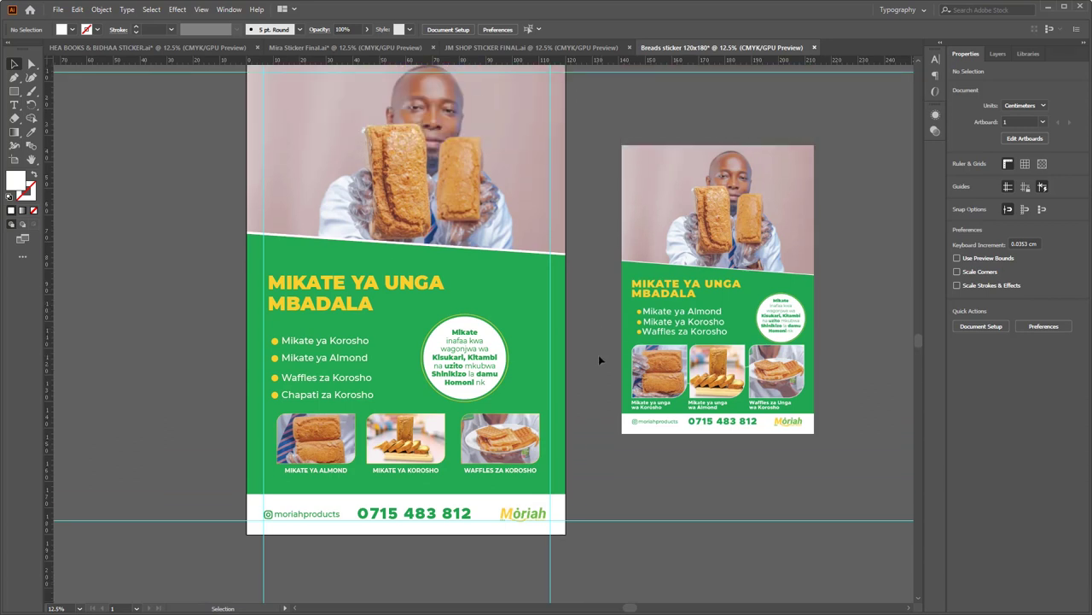
pyautogui.hotkey('ctrl', '-')
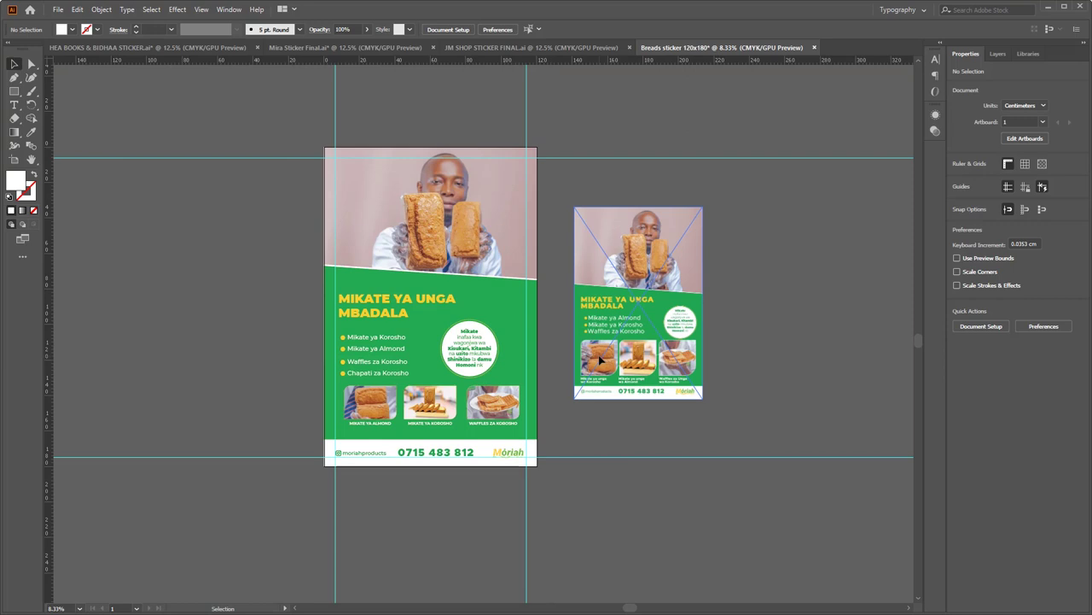
pyautogui.scroll(-2, 586, 366)
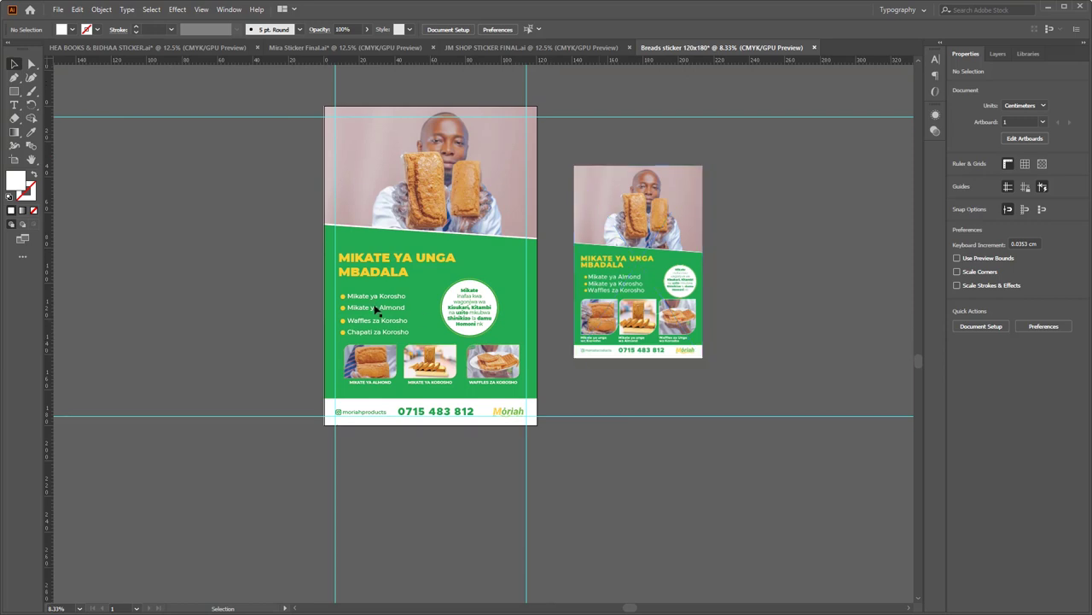
pyautogui.click(344, 307)
# Select the yellow bullets and list lines, moving the Mikate ya Korosho line beside its bullet.
pyautogui.keyDown('shift'); pyautogui.click(342, 296); pyautogui.keyUp('shift')
pyautogui.keyDown('shift'); pyautogui.click(343, 319); pyautogui.keyUp('shift')
pyautogui.keyDown('shift'); pyautogui.click(343, 331); pyautogui.keyUp('shift')
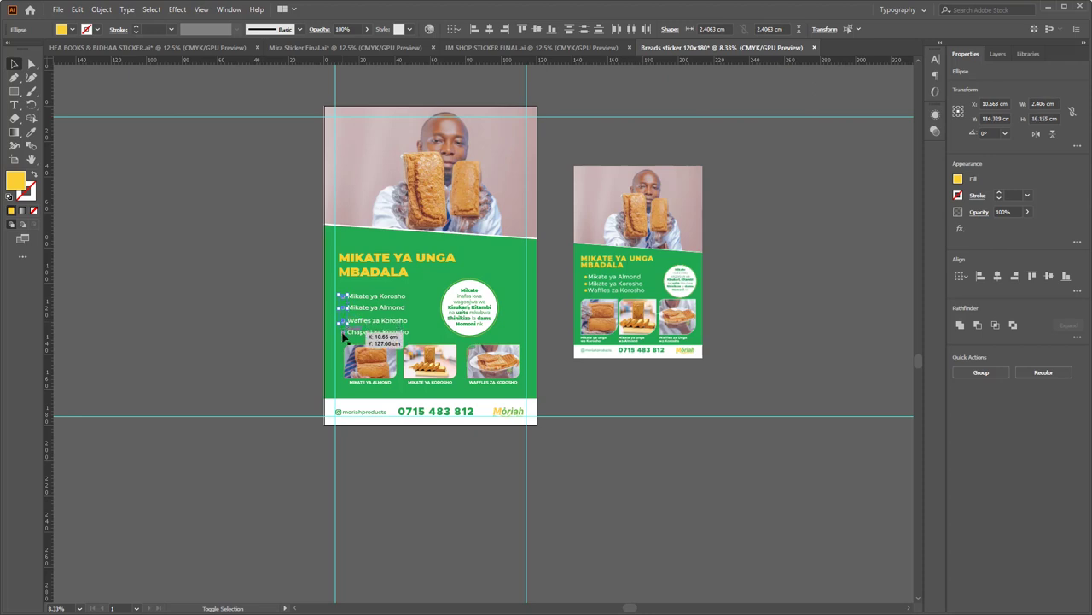
pyautogui.keyDown('shift'); pyautogui.click(393, 329); pyautogui.keyUp('shift')
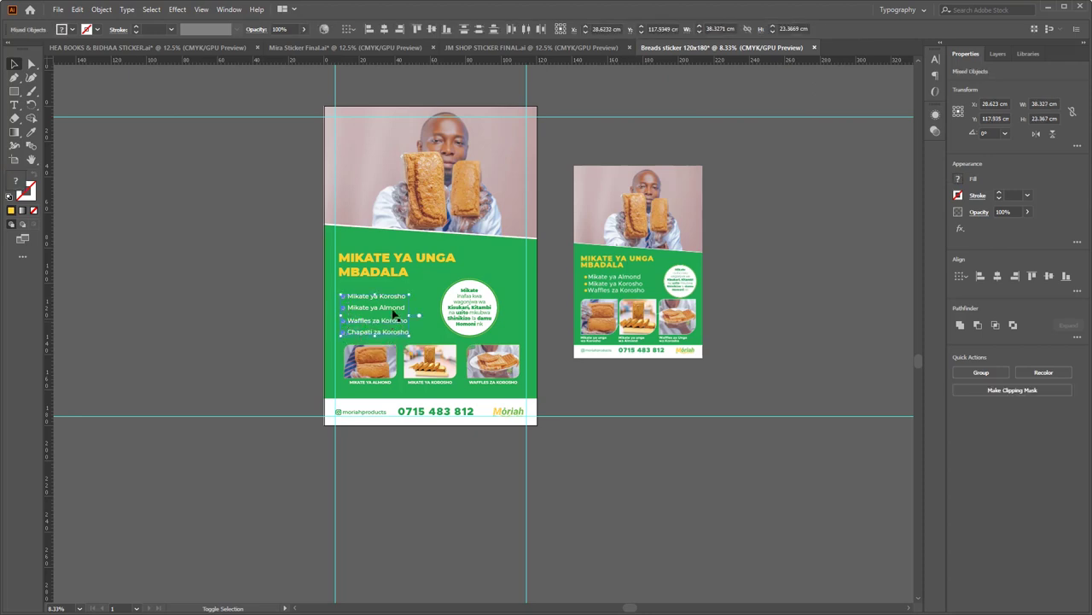
pyautogui.press('t')
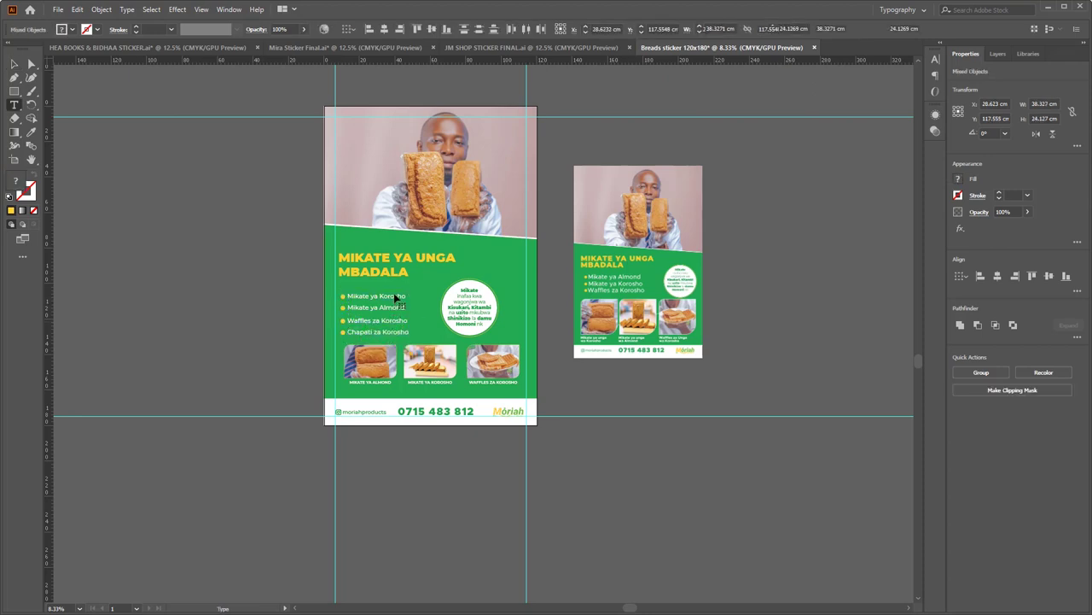
pyautogui.click(395, 295)
pyautogui.press('Escape')
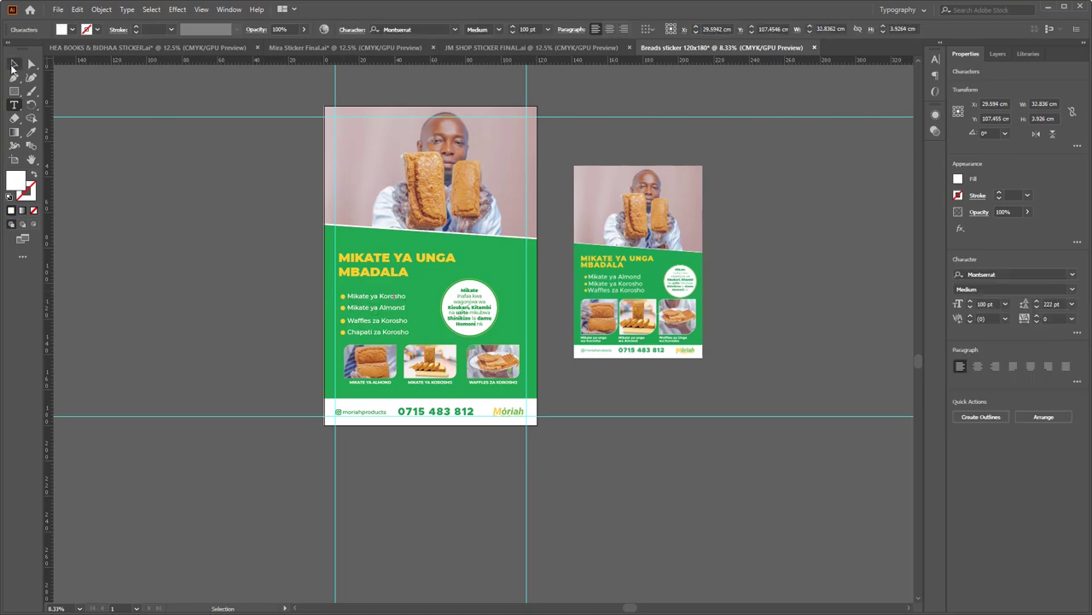
pyautogui.moveTo(343, 300)
pyautogui.mouseDown()
pyautogui.moveTo(341, 334)
pyautogui.moveTo(347, 297)
pyautogui.moveTo(357, 313)
pyautogui.mouseUp()
pyautogui.keyDown('shift'); pyautogui.click(343, 320); pyautogui.keyUp('shift')
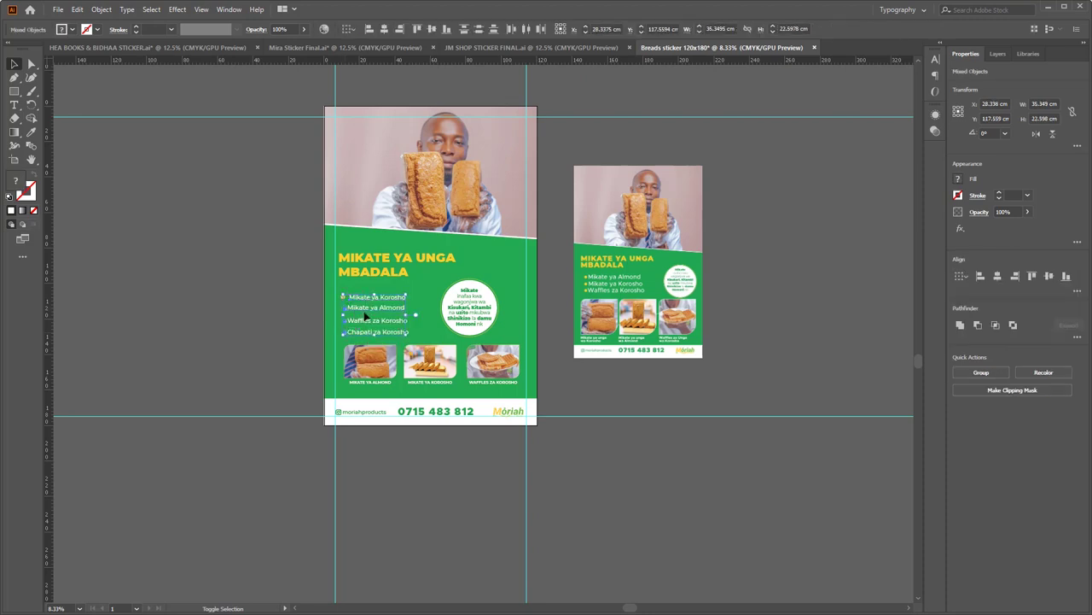
pyautogui.click(685, 483)
# Delete the reference sticker image beside the design.
pyautogui.click(632, 314)
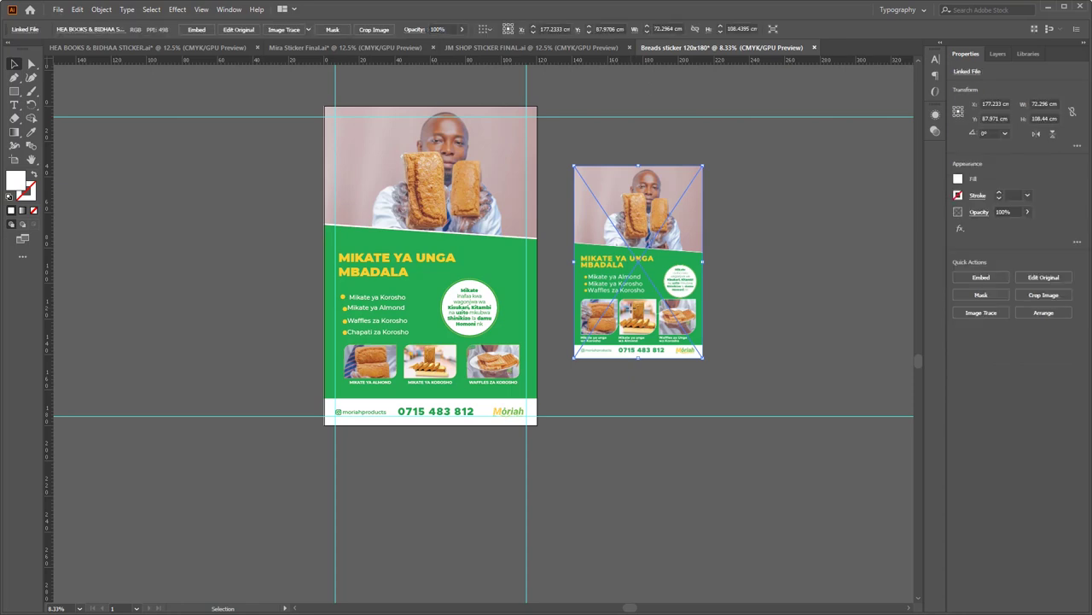
pyautogui.press('Delete')
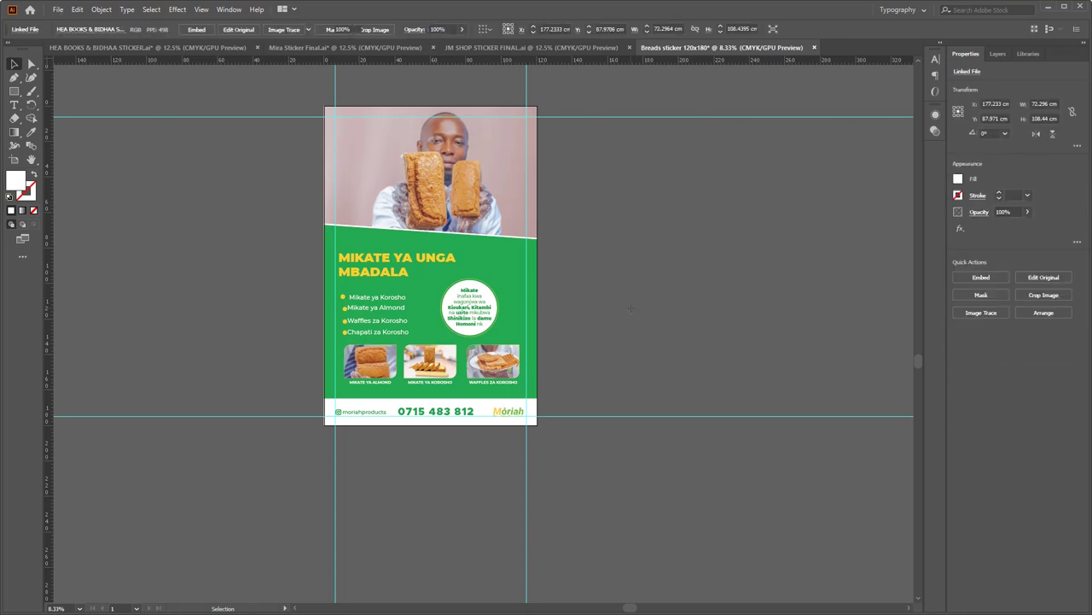
pyautogui.scroll(1, 609, 304)
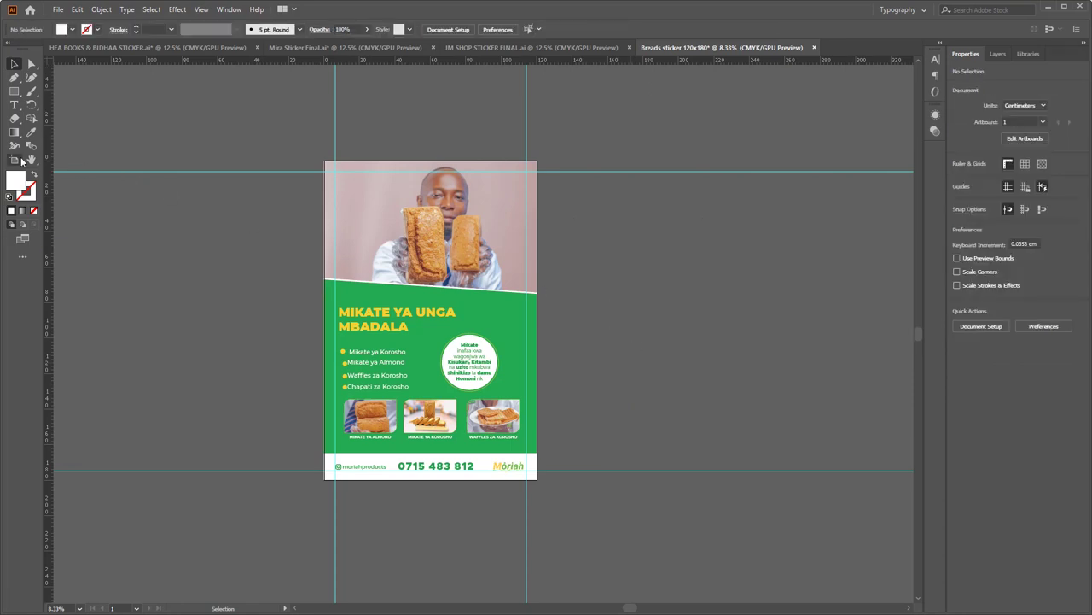
pyautogui.scroll(-1, 446, 296)
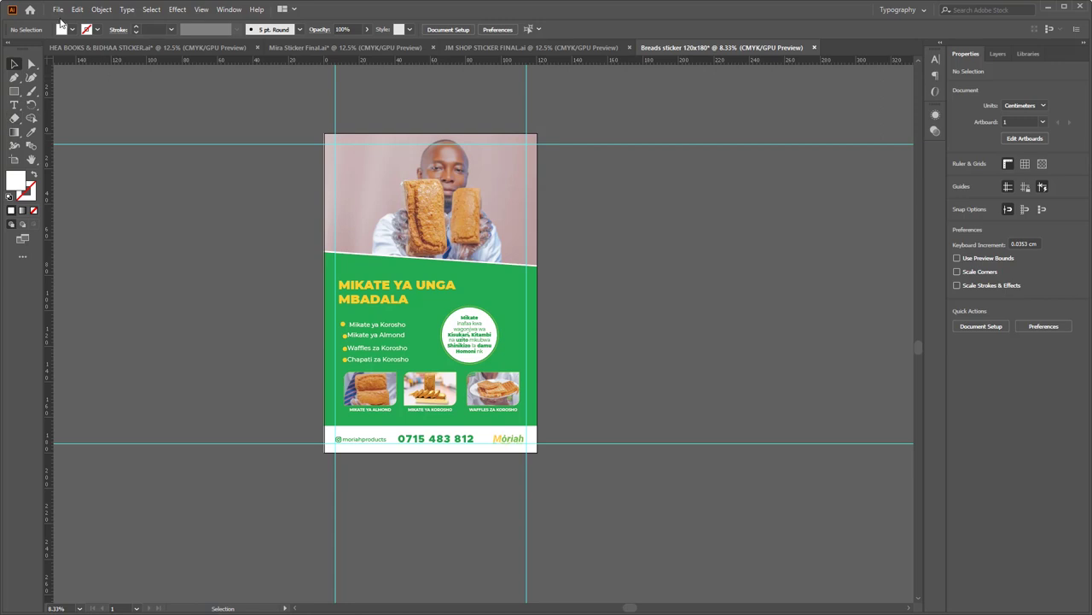
pyautogui.click(58, 10)
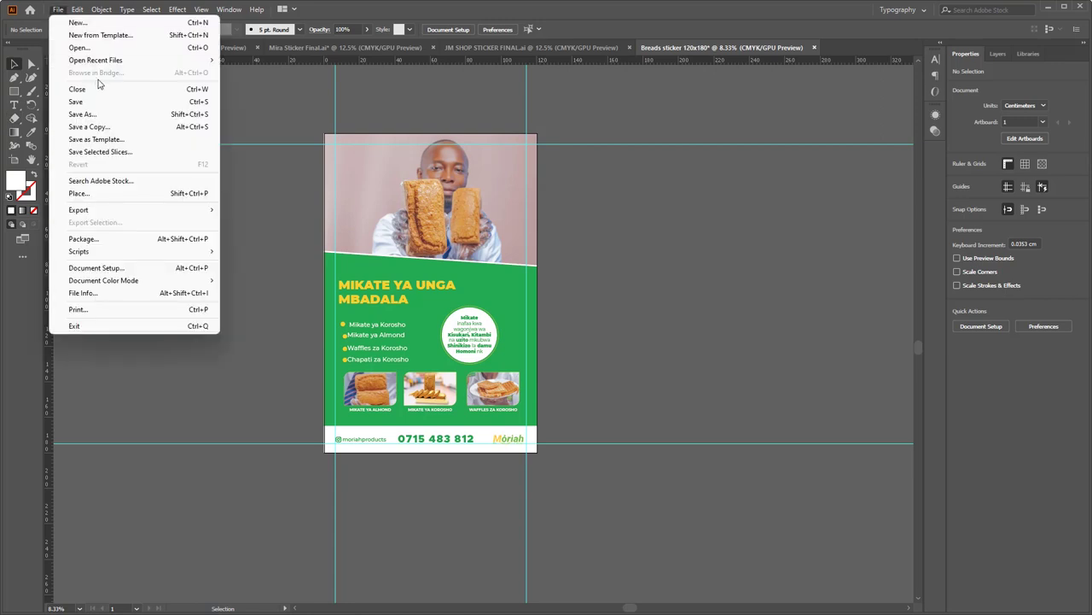
# Save the sticker as 'Breads sticker 120x180' with file type Adobe PDF (*.PDF).
pyautogui.click(98, 114)
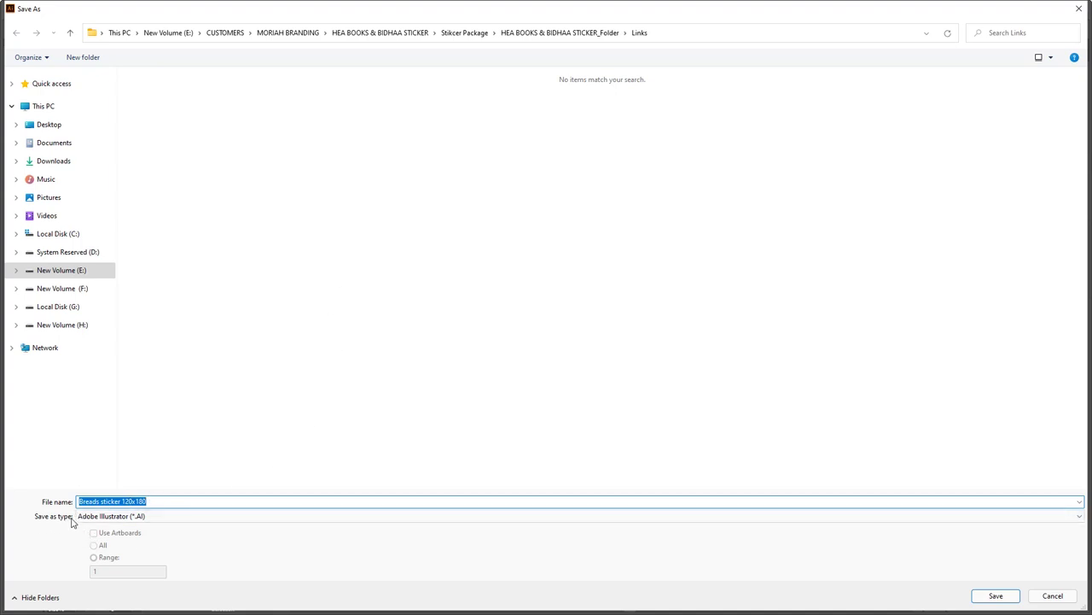
pyautogui.click(155, 518)
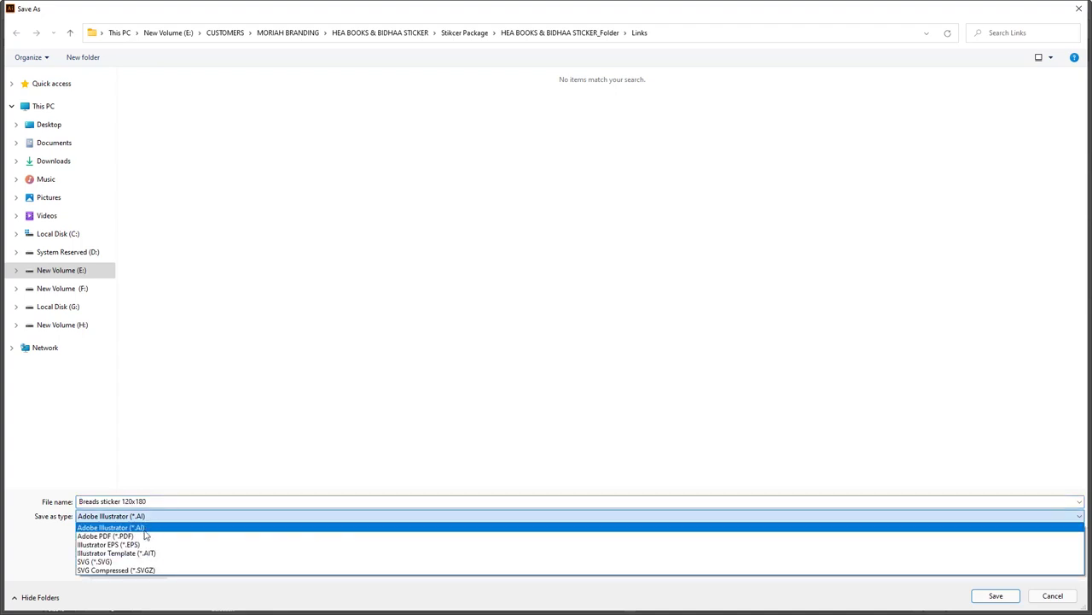
pyautogui.click(135, 536)
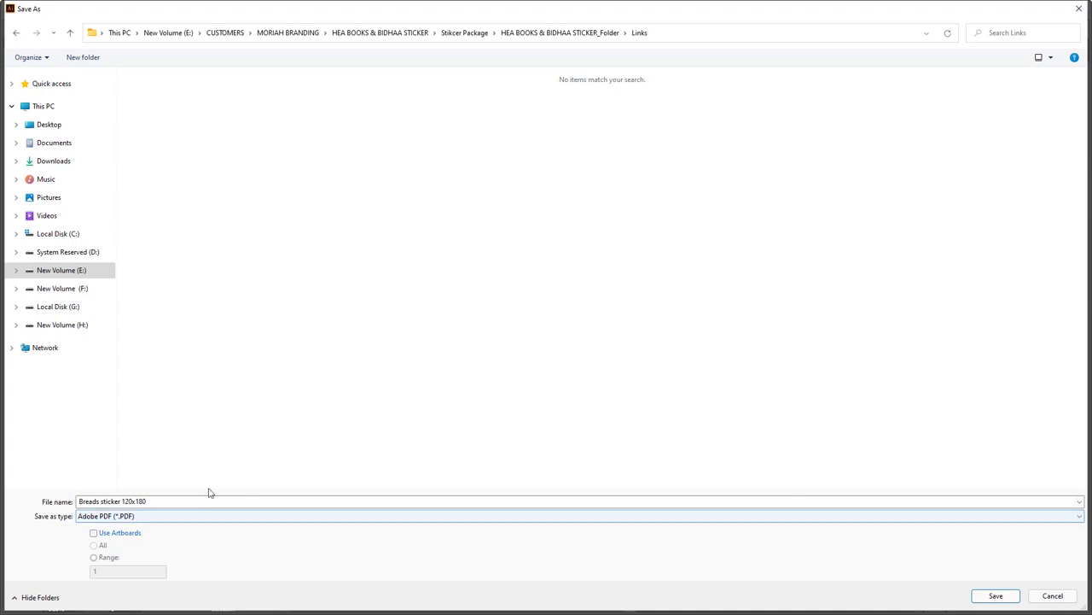
pyautogui.click(995, 596)
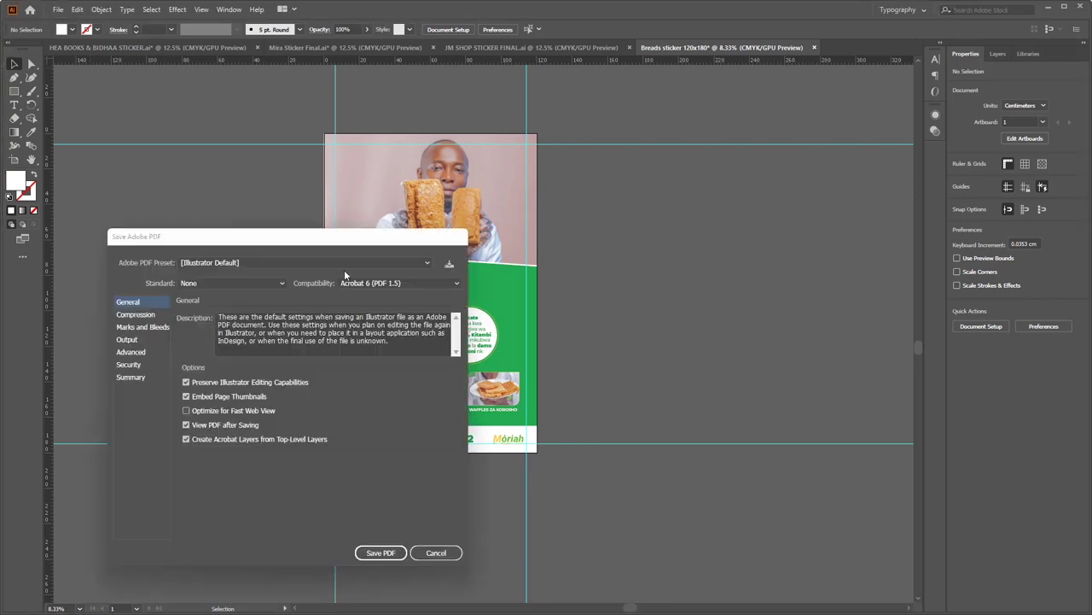
# Choose the [High Quality Print] Adobe PDF preset and save the sticker PDF.
pyautogui.moveTo(323, 240); pyautogui.dragTo(593, 133)
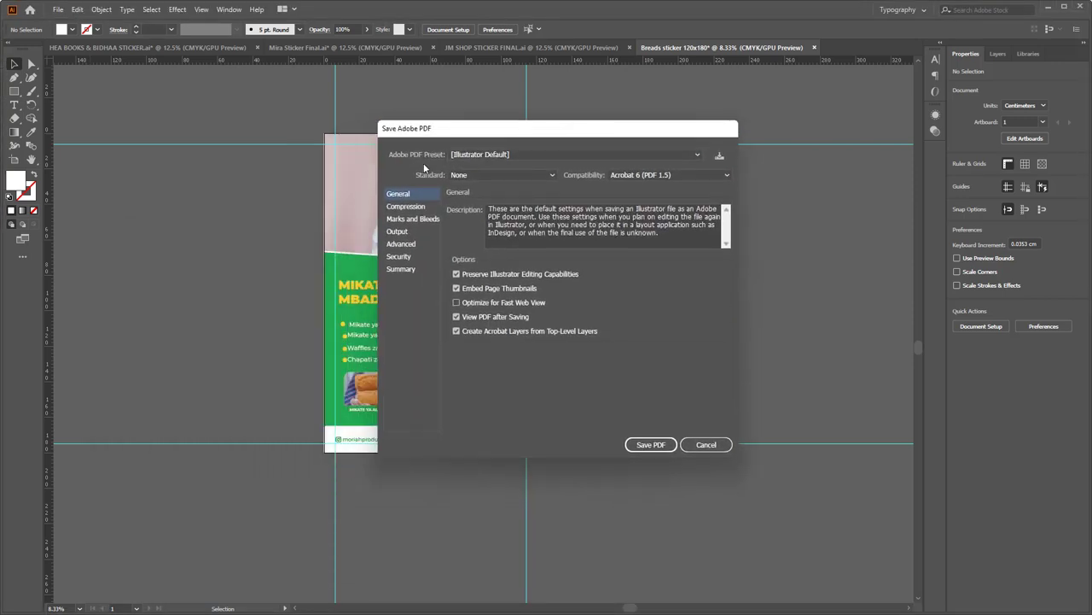
pyautogui.click(513, 154)
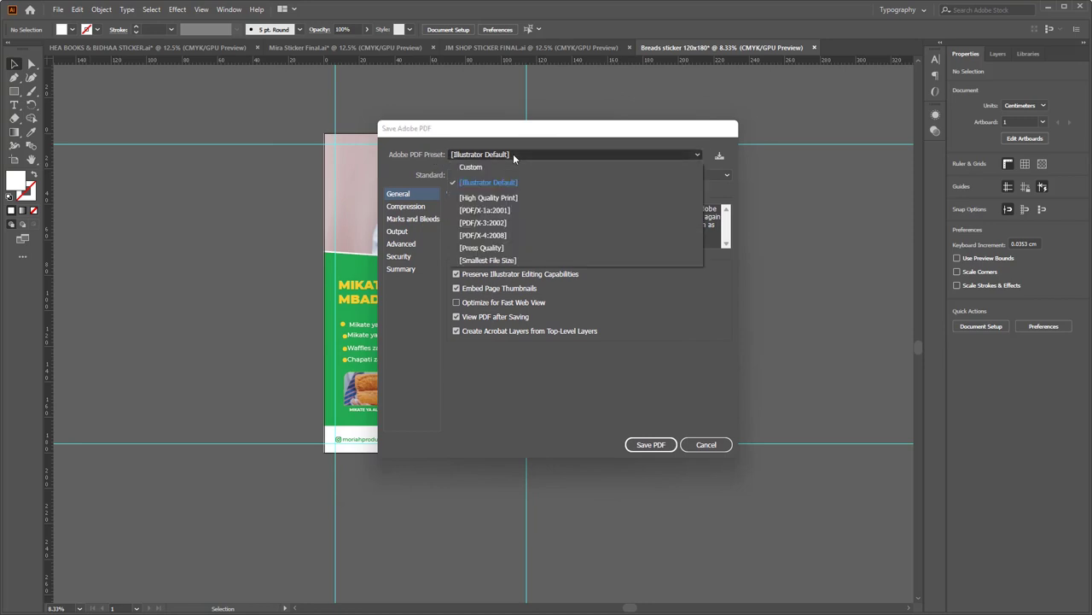
pyautogui.click(501, 199)
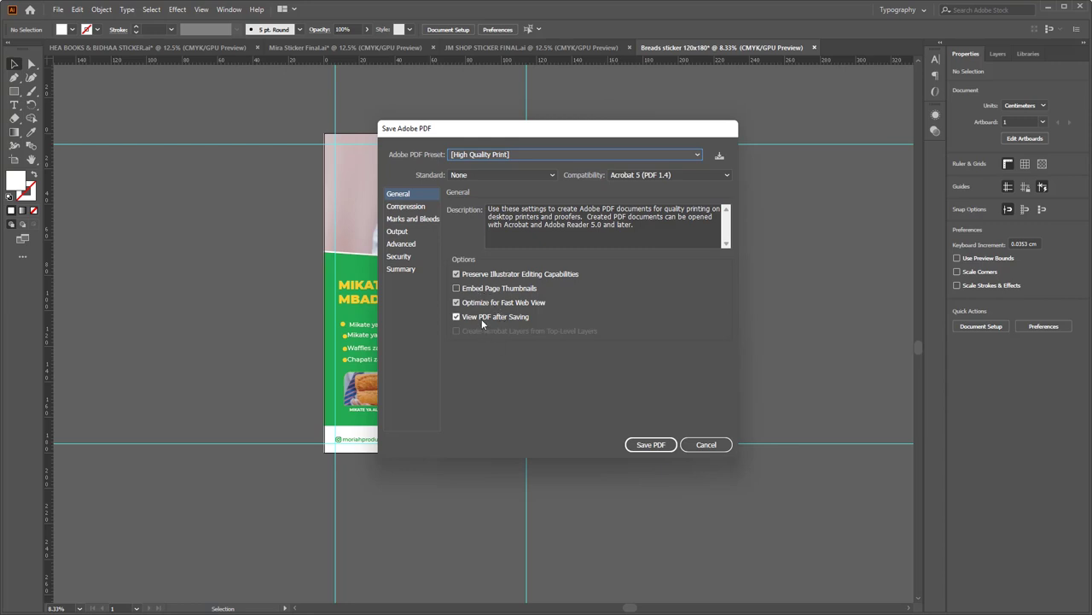
pyautogui.click(642, 443)
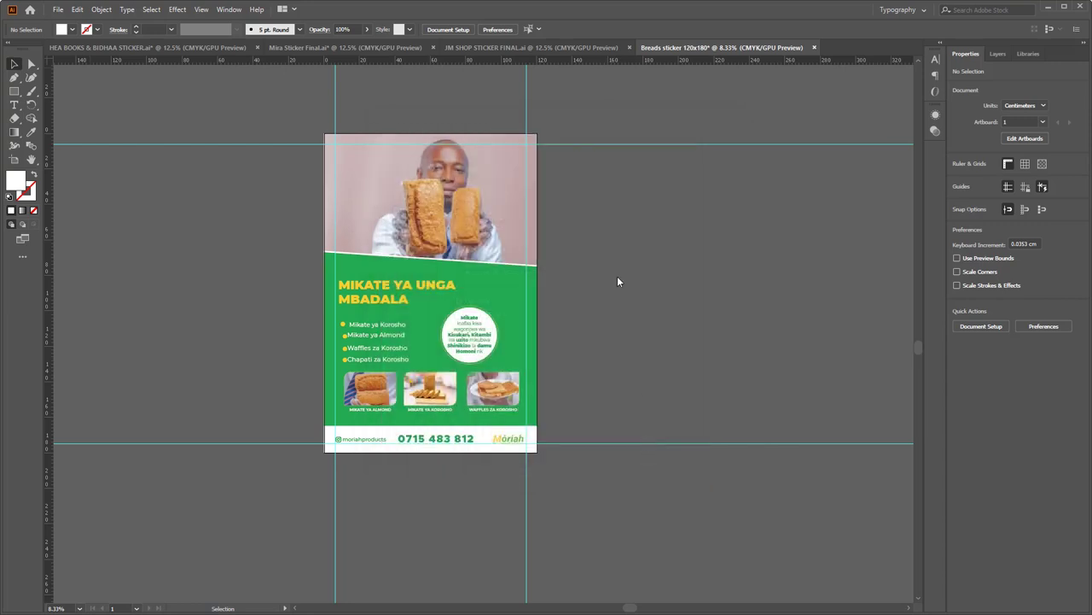